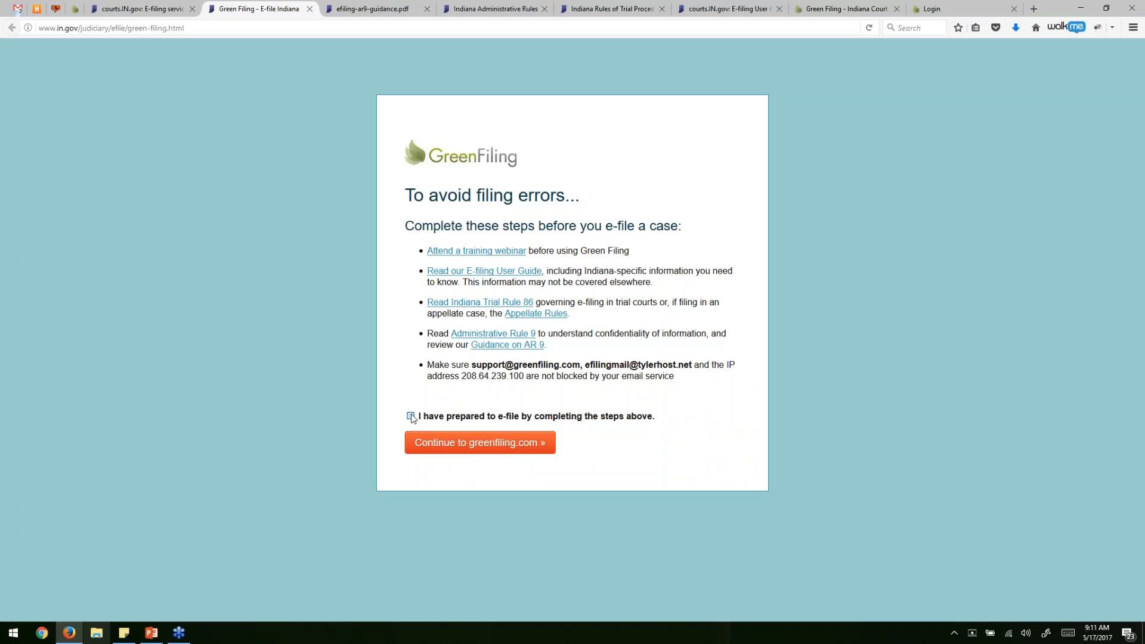
Enter greenfiling.com, dismiss the chat, and review the $1 Indiana e-filing offer, features and FAQs.
{"action": "left_click", "coordinate": [463, 443]}
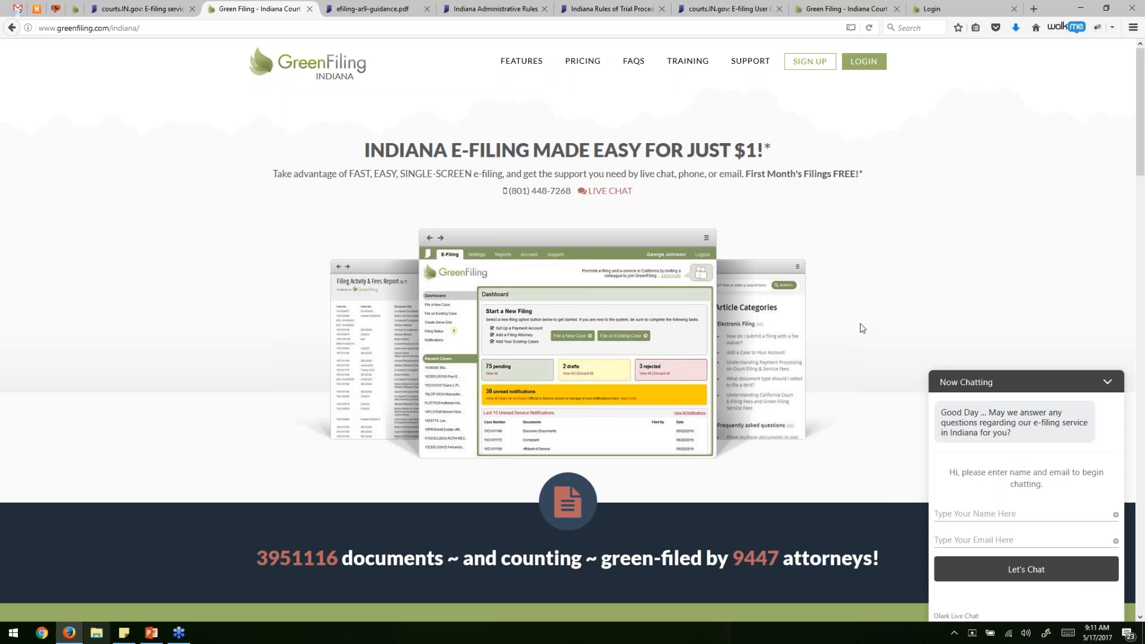
{"action": "left_click", "coordinate": [1108, 383]}
{"action": "scroll", "coordinate": [807, 361], "scroll_direction": "down", "scroll_amount": 5}
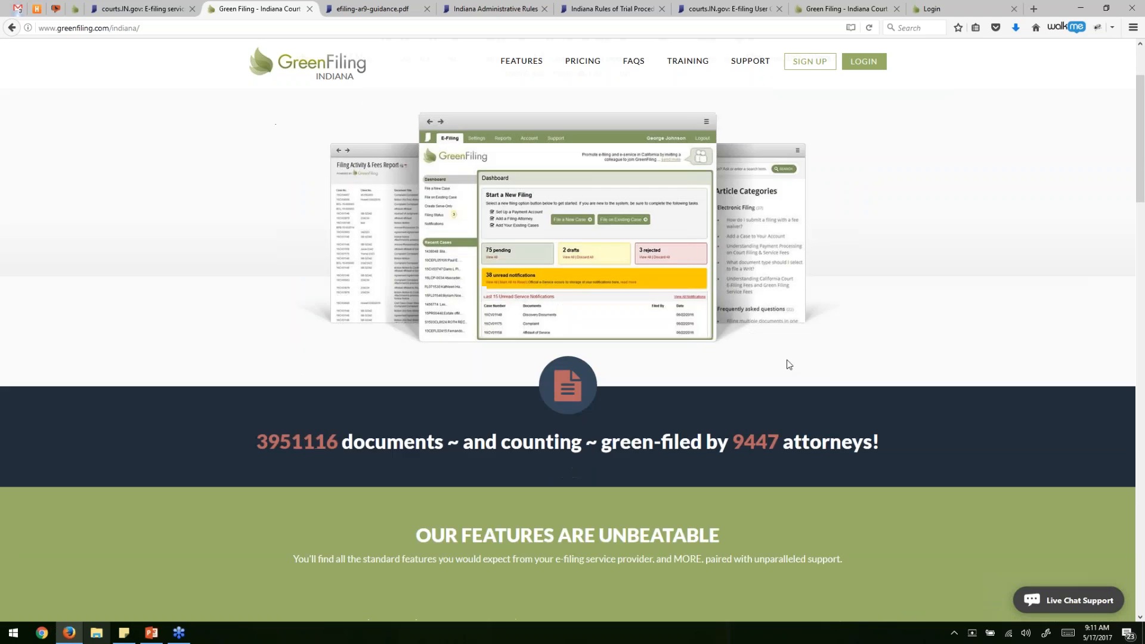
{"action": "scroll", "coordinate": [718, 360], "scroll_direction": "down", "scroll_amount": 4}
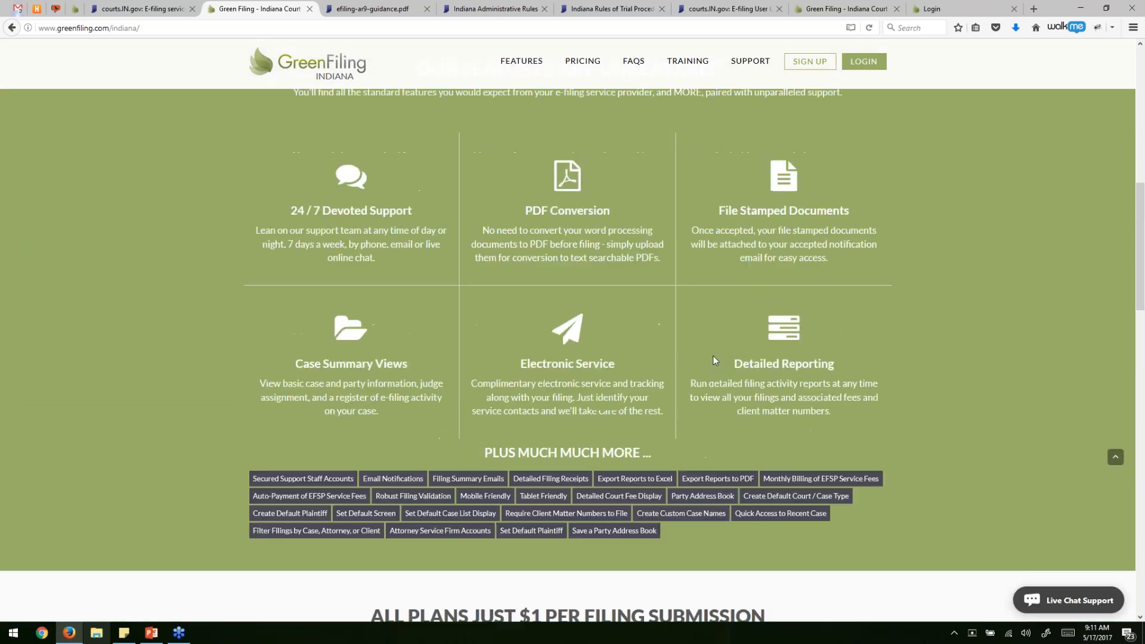
{"action": "scroll", "coordinate": [713, 356], "scroll_direction": "down", "scroll_amount": 6}
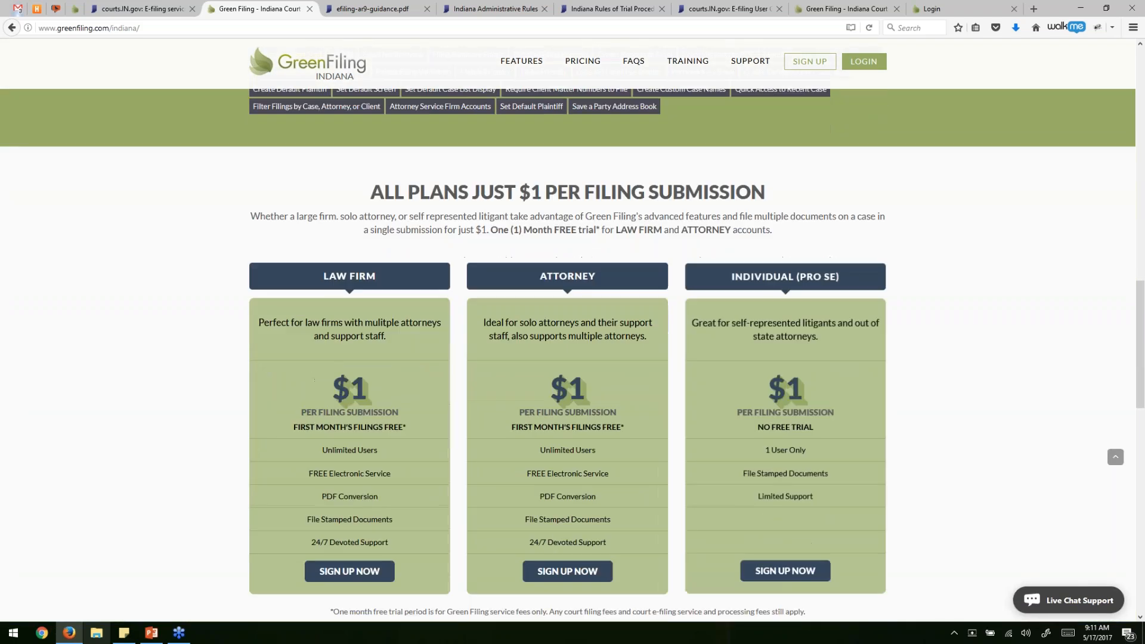
{"action": "scroll", "coordinate": [568, 355], "scroll_direction": "down", "scroll_amount": 8}
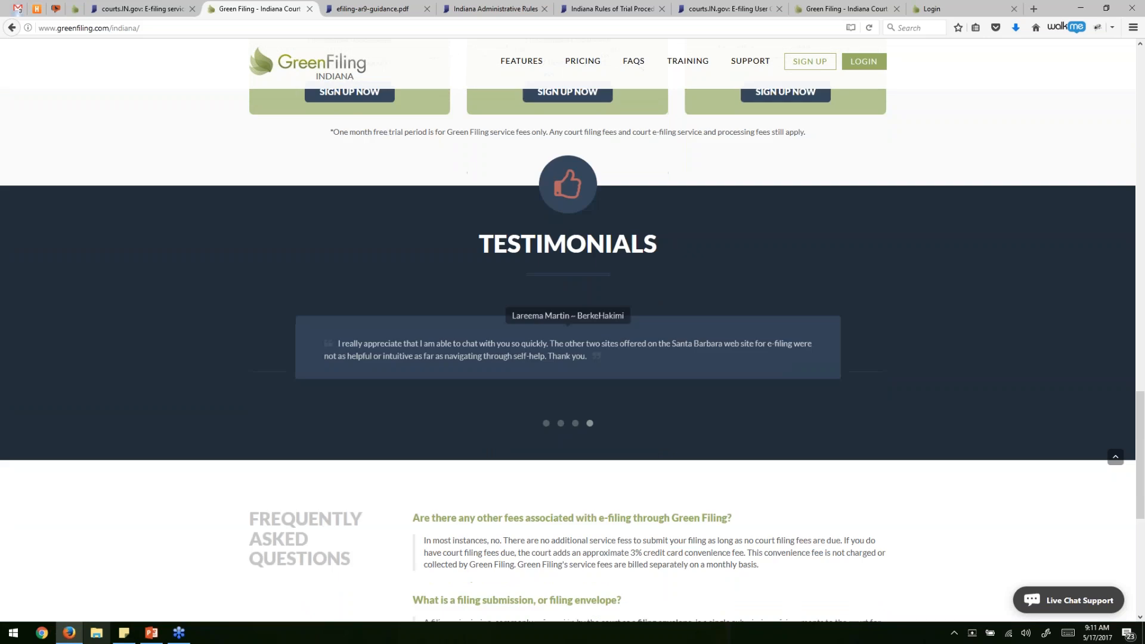
{"action": "scroll", "coordinate": [568, 355], "scroll_direction": "down", "scroll_amount": 4}
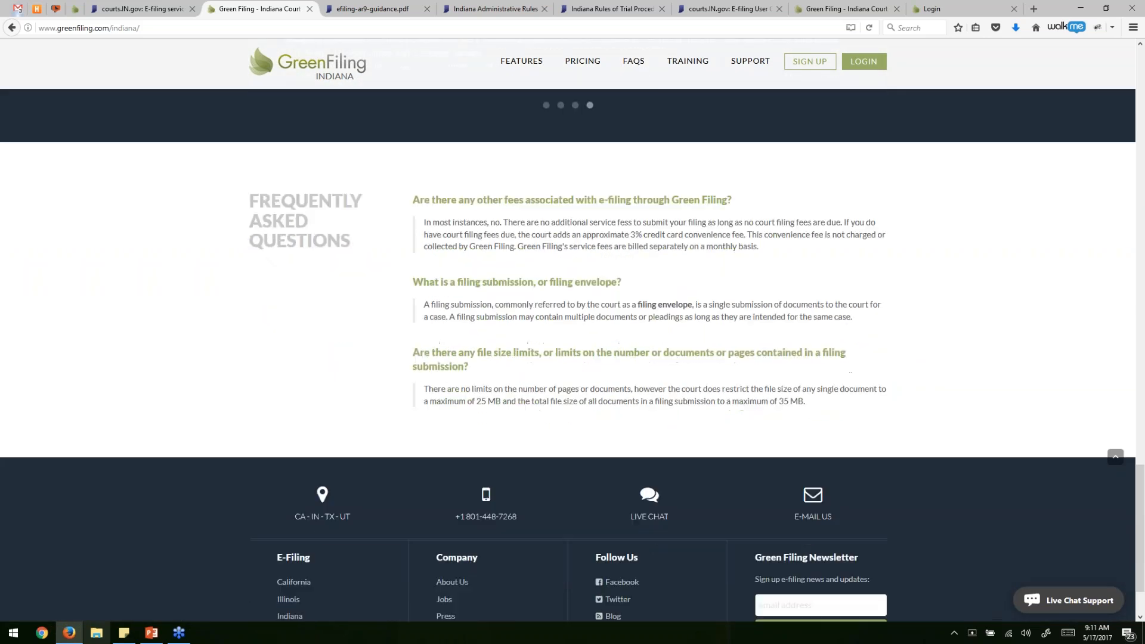
{"action": "scroll", "coordinate": [568, 356], "scroll_direction": "up", "scroll_amount": 5}
{"action": "scroll", "coordinate": [573, 352], "scroll_direction": "up", "scroll_amount": 20}
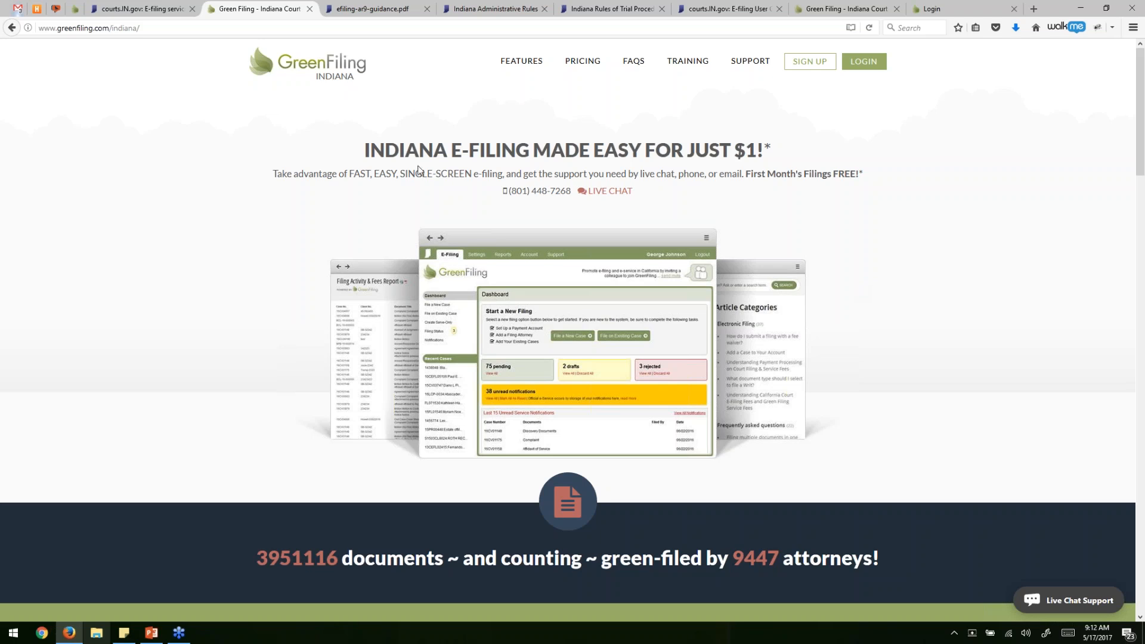
Note the support phone number, check live chat, then start a new account sign-up.
{"action": "left_click_drag", "start_coordinate": [513, 192], "coordinate": [571, 192]}
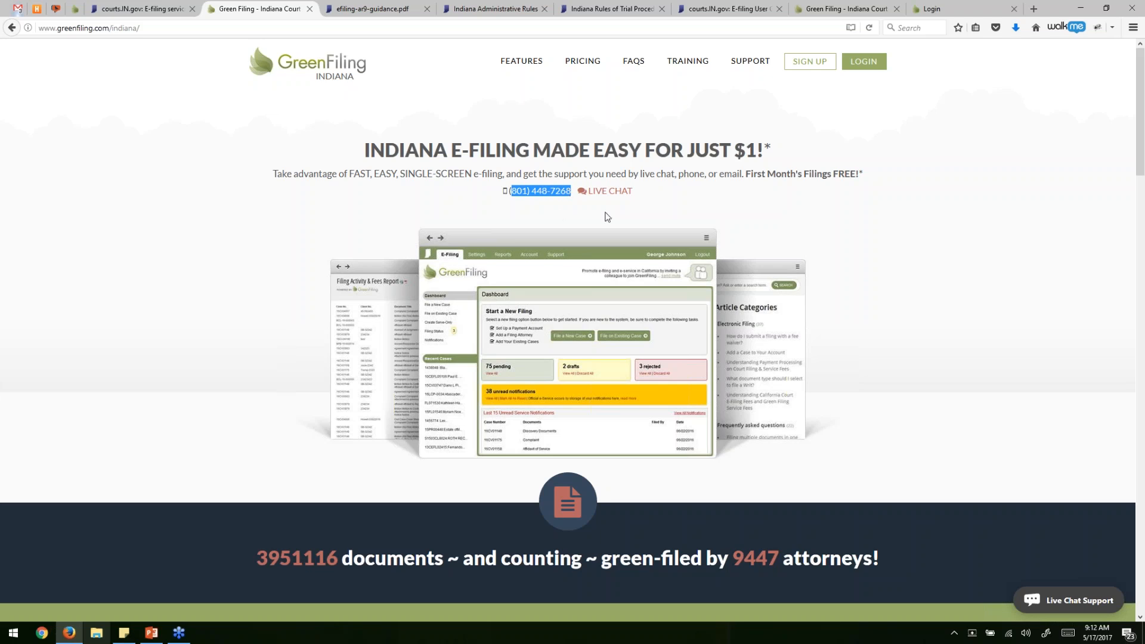
{"action": "left_click", "coordinate": [603, 191]}
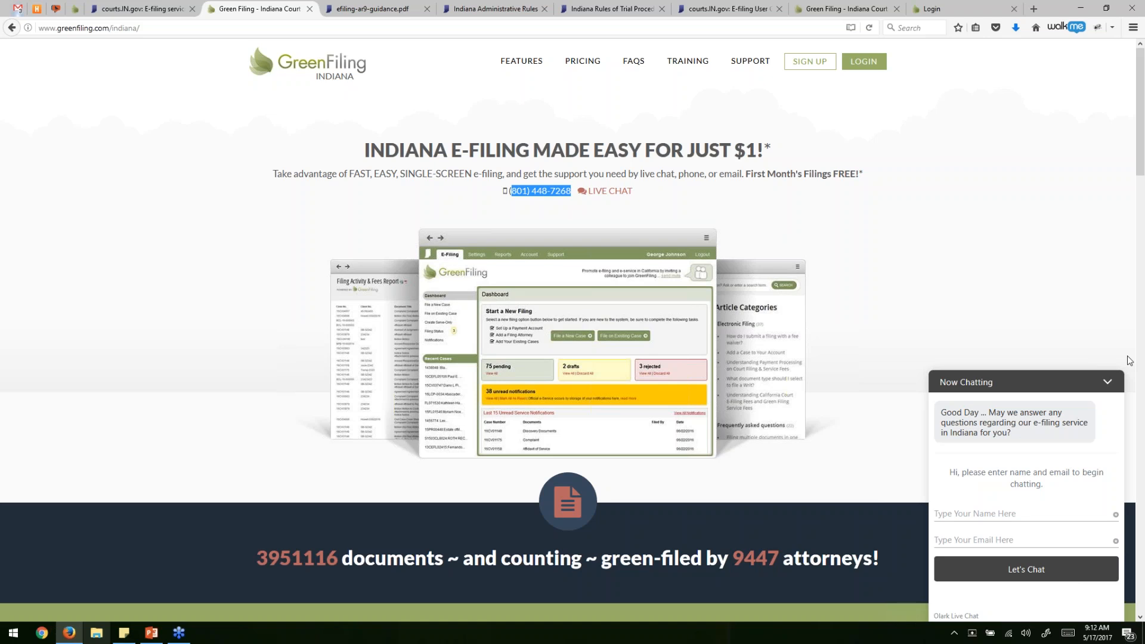
{"action": "left_click", "coordinate": [1108, 387]}
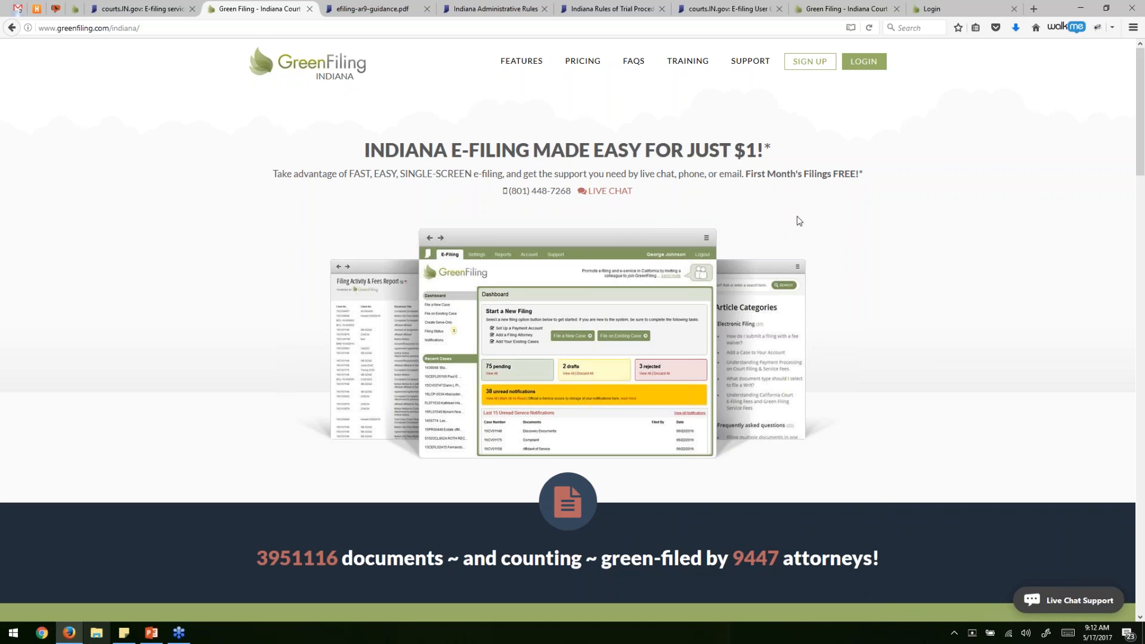
{"action": "left_click", "coordinate": [810, 67]}
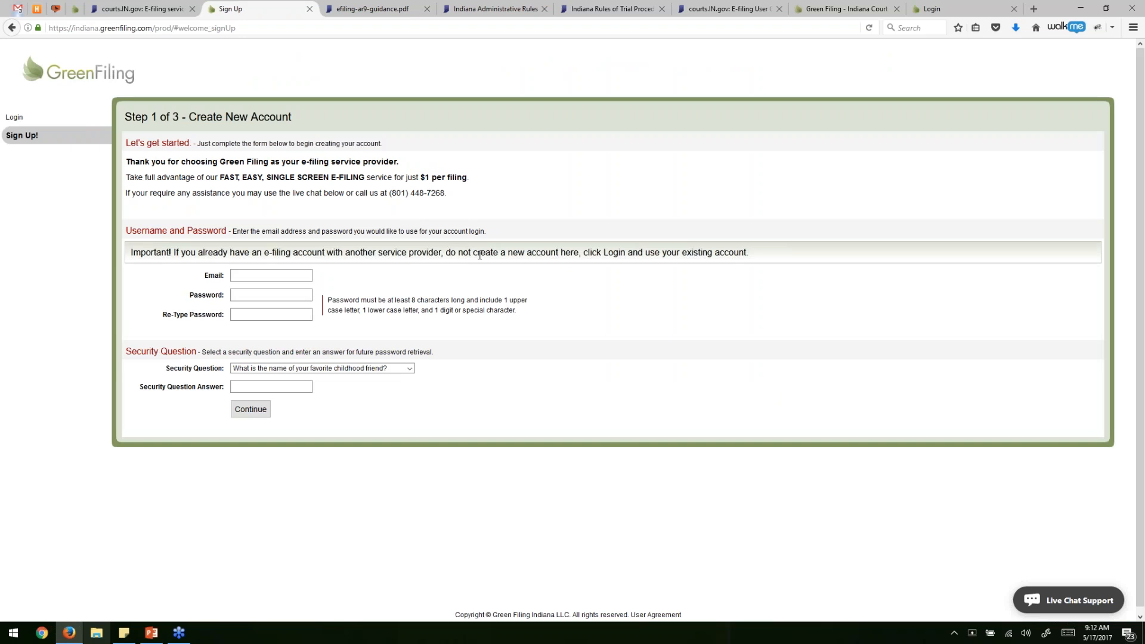
Close the courts.IN.gov, checklist and Sign Up tabs, leaving the AR 9 confidential-information guide.
{"action": "left_click", "coordinate": [292, 277]}
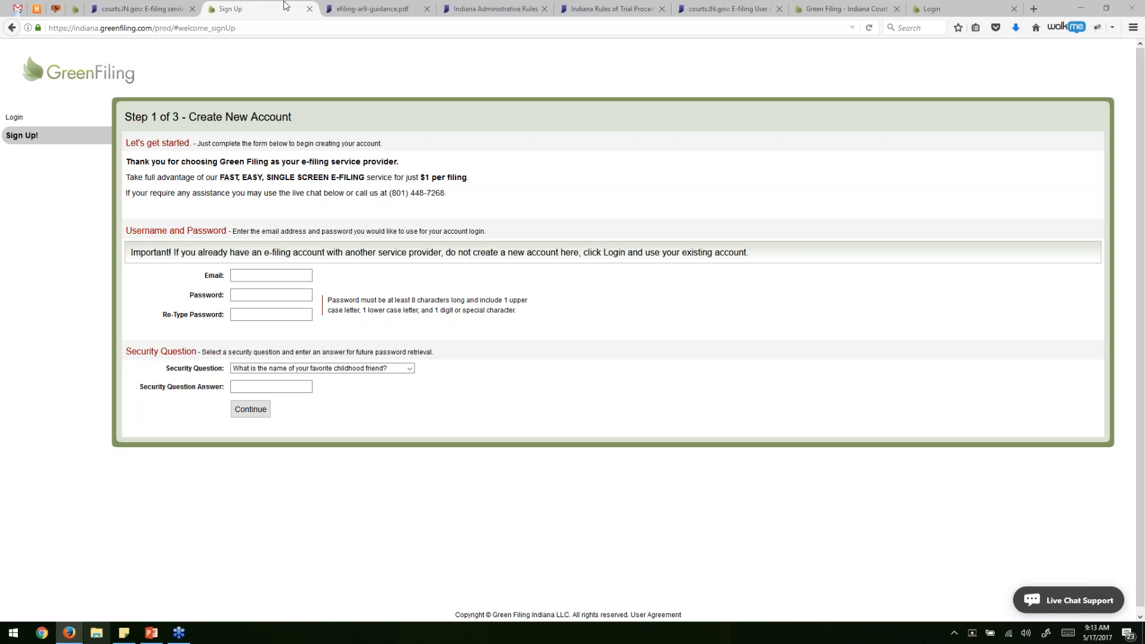
{"action": "left_click", "coordinate": [149, 9]}
{"action": "left_click", "coordinate": [192, 9]}
{"action": "left_click", "coordinate": [192, 9]}
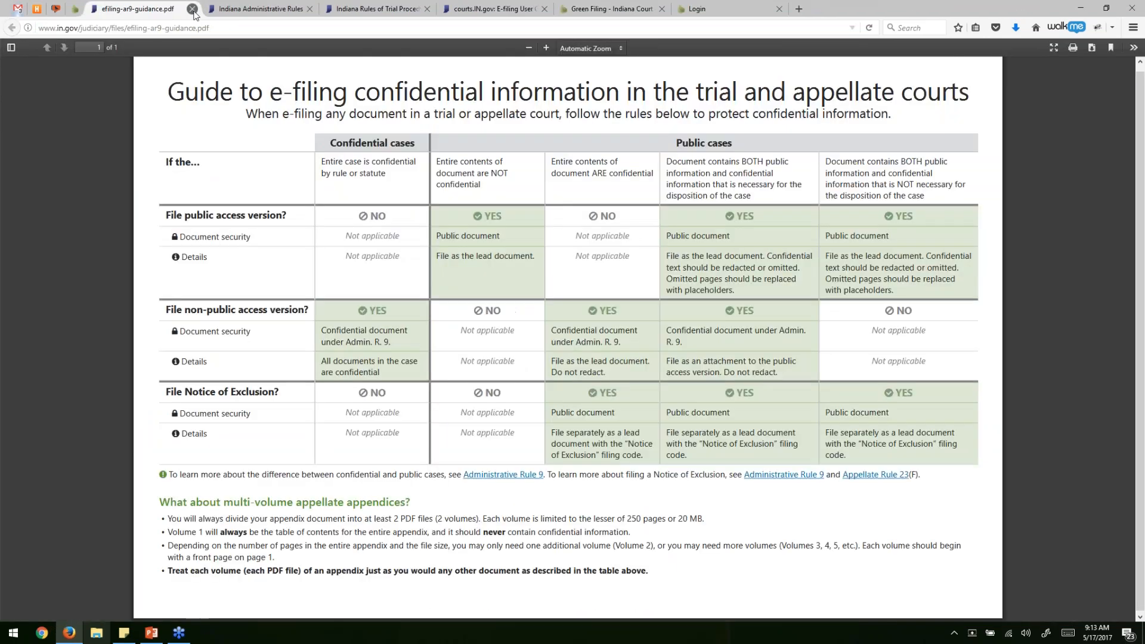
Close the AR 9 guide, Administrative Rules, Trial Rules and other court tabs.
{"action": "left_click", "coordinate": [192, 9]}
{"action": "left_click", "coordinate": [192, 9]}
{"action": "left_click", "coordinate": [192, 9]}
{"action": "left_click", "coordinate": [192, 9]}
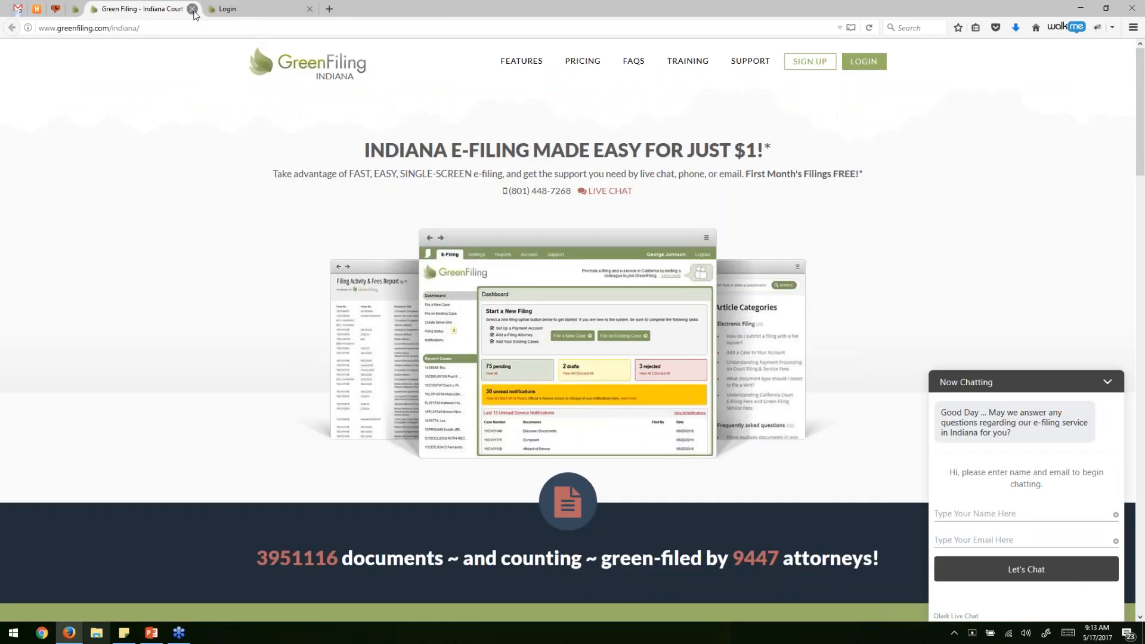
{"action": "left_click", "coordinate": [192, 9]}
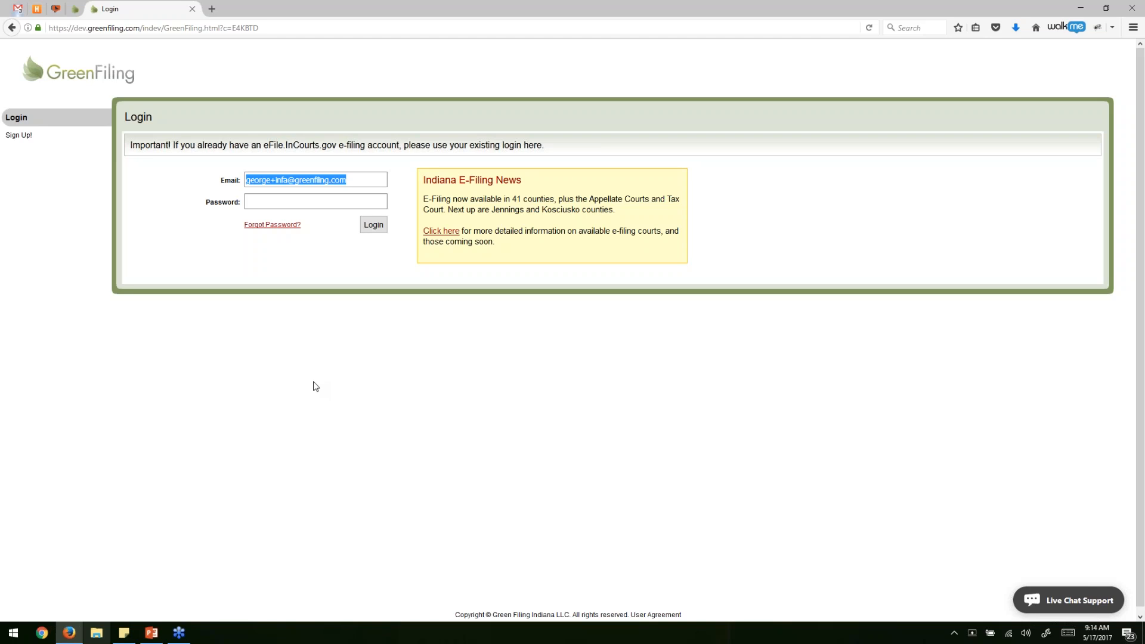
Log in to the firm's Green Filing account with its password.
{"action": "left_click", "coordinate": [309, 201]}
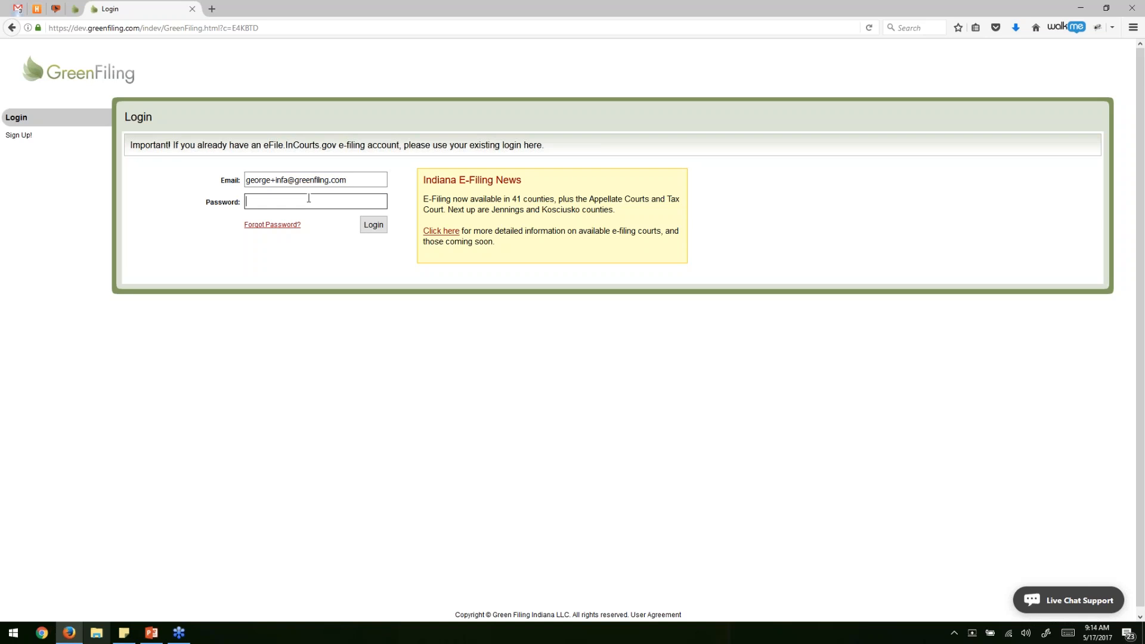
{"action": "type", "text": "••••••••"}
{"action": "left_click", "coordinate": [375, 230]}
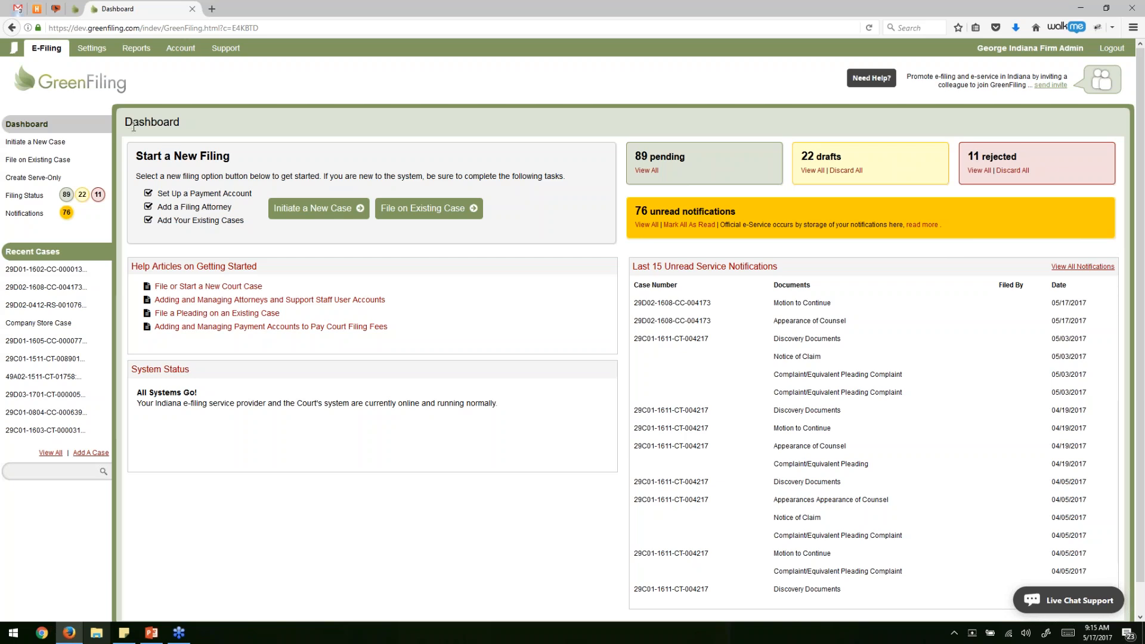
{"action": "left_click_drag", "start_coordinate": [125, 122], "coordinate": [258, 130]}
{"action": "left_click", "coordinate": [259, 131]}
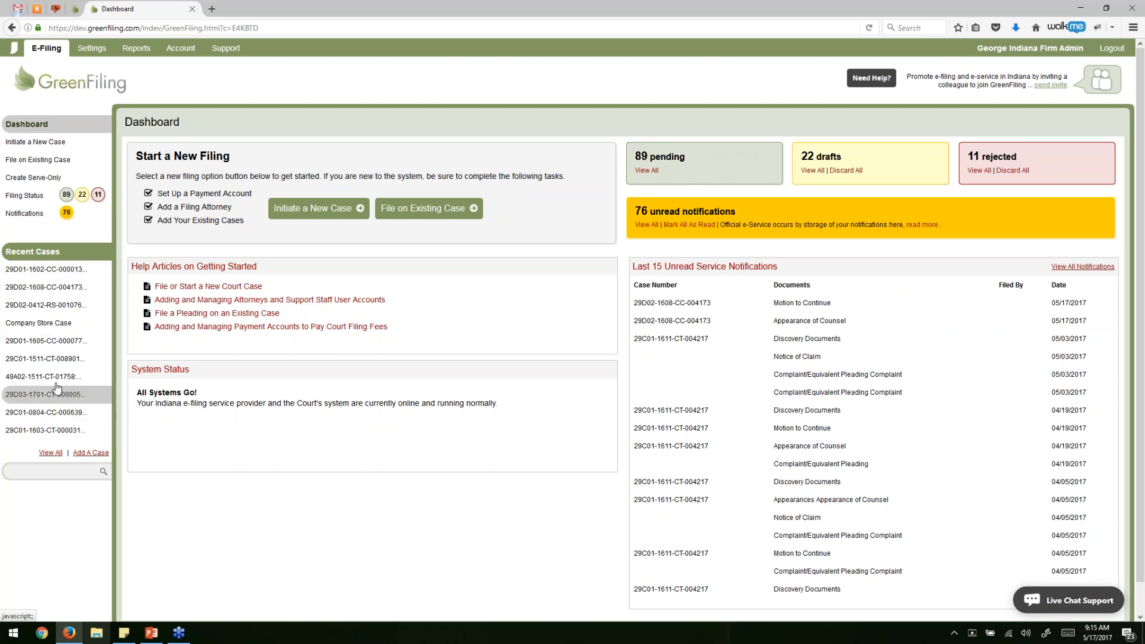
Check the Settings preferences and fees report, then open the E-Filing Support knowledge base.
{"action": "left_click", "coordinate": [85, 54]}
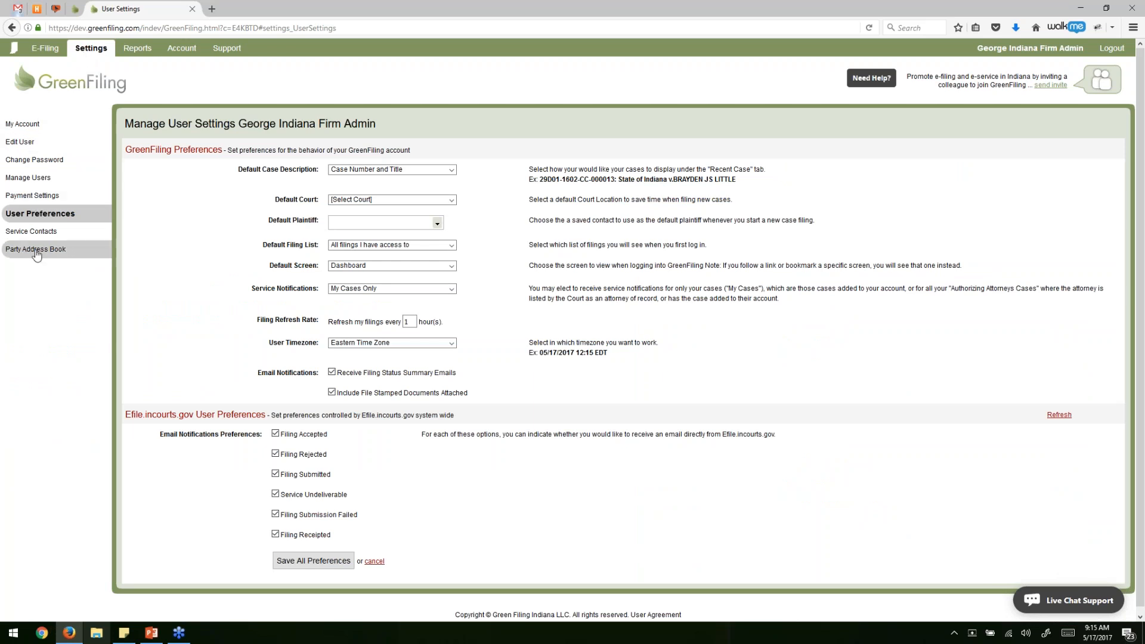
{"action": "left_click", "coordinate": [135, 48]}
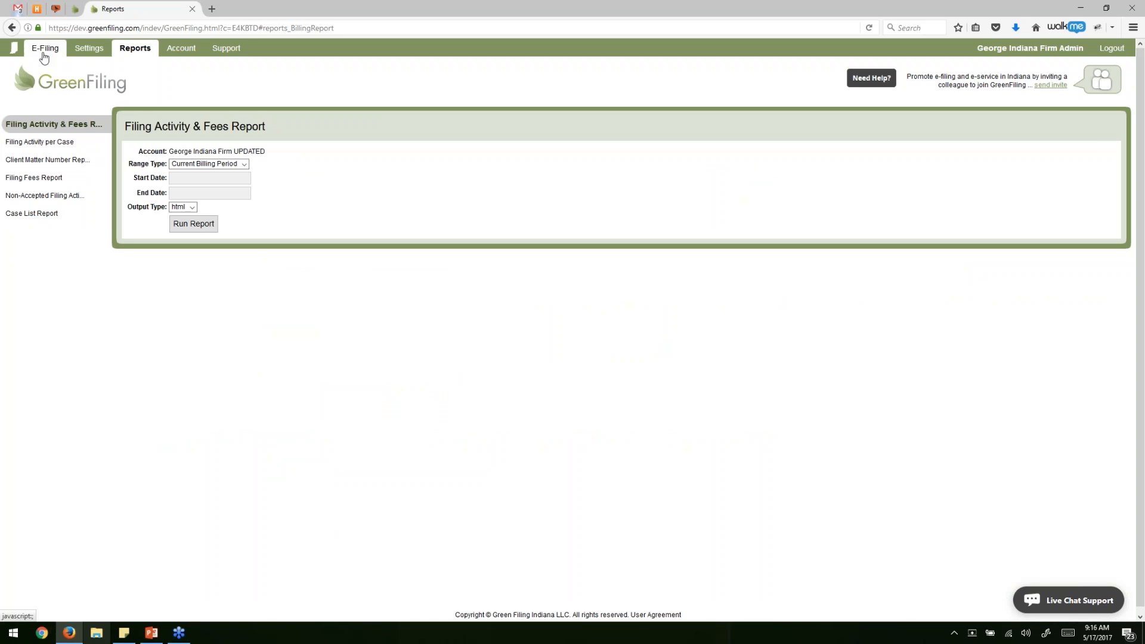
{"action": "left_click", "coordinate": [44, 49]}
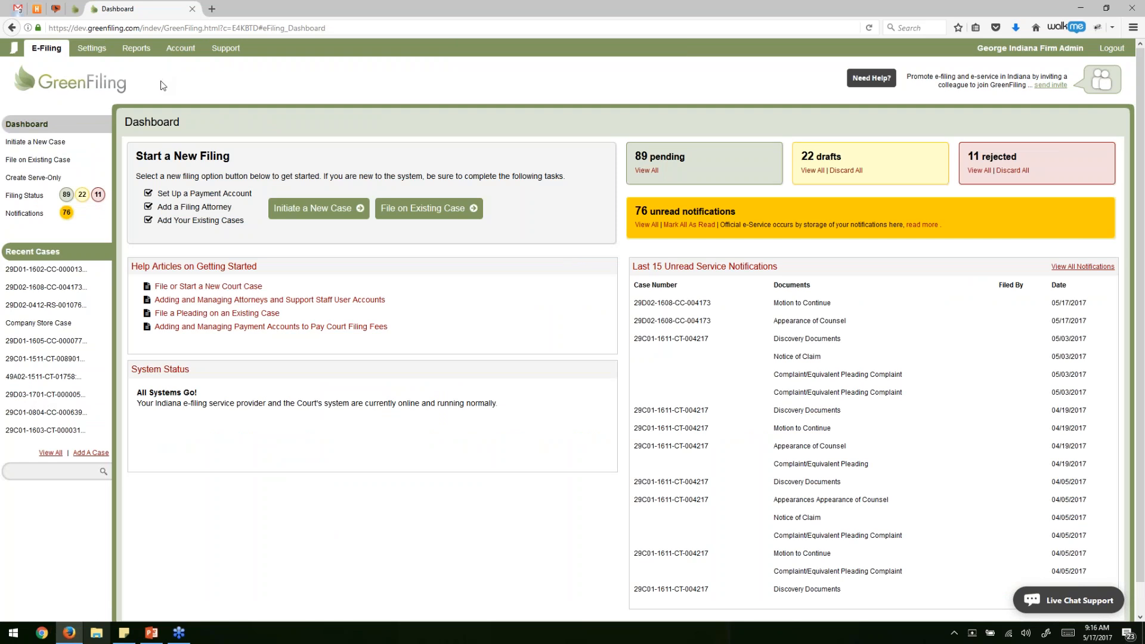
{"action": "left_click", "coordinate": [225, 51]}
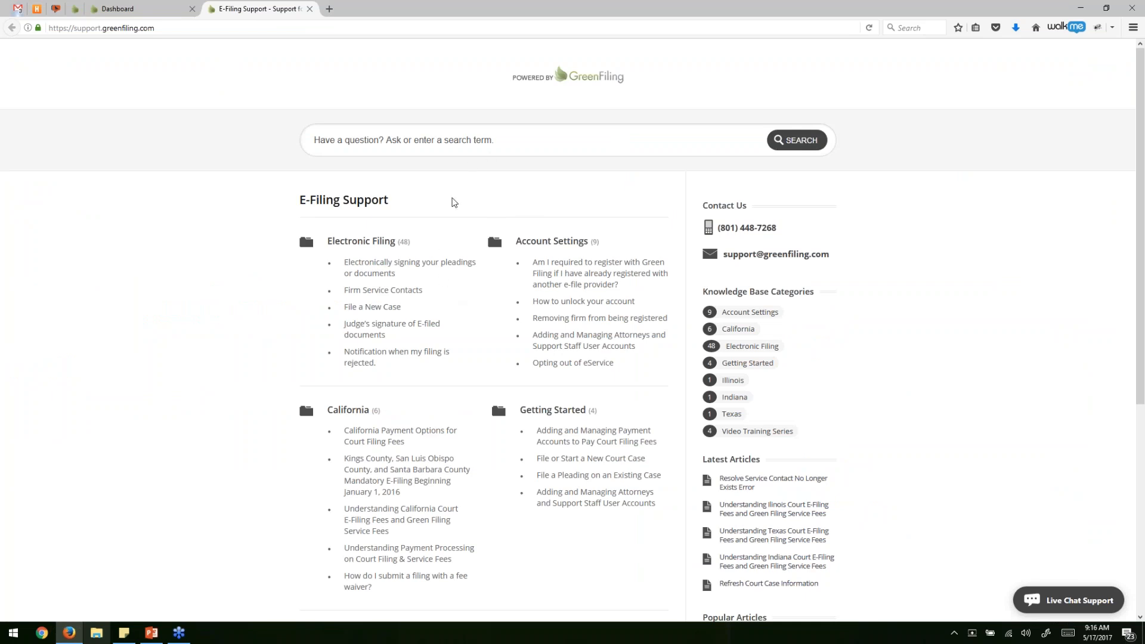
Look over the support search box and the support phone number and email.
{"action": "left_click", "coordinate": [463, 142]}
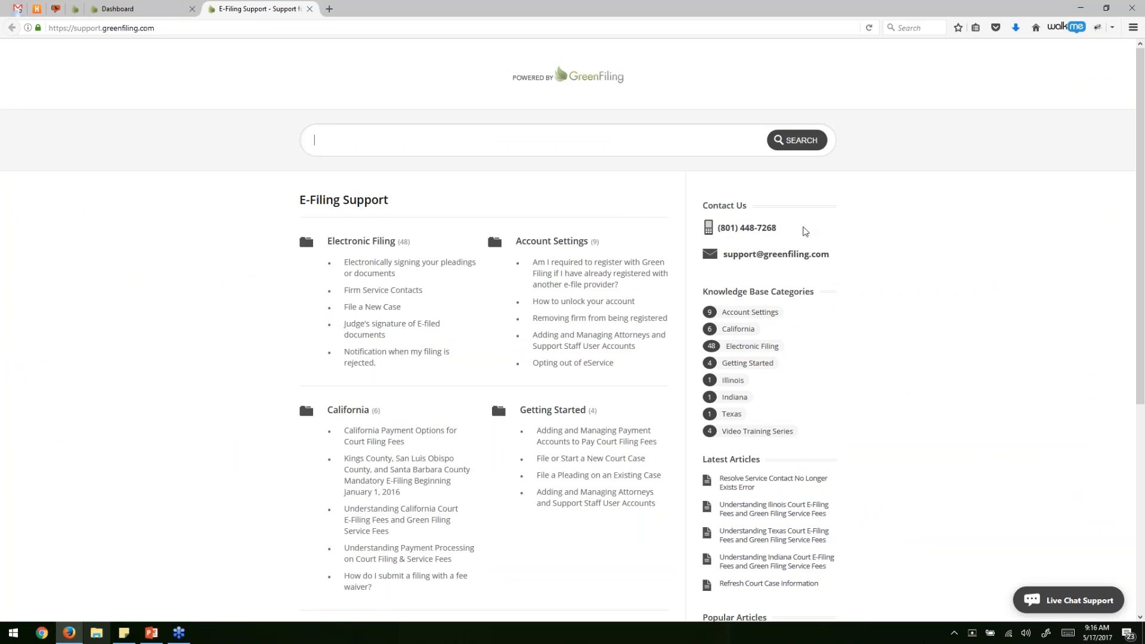
{"action": "left_click", "coordinate": [800, 232]}
{"action": "left_click_drag", "start_coordinate": [718, 228], "coordinate": [776, 229]}
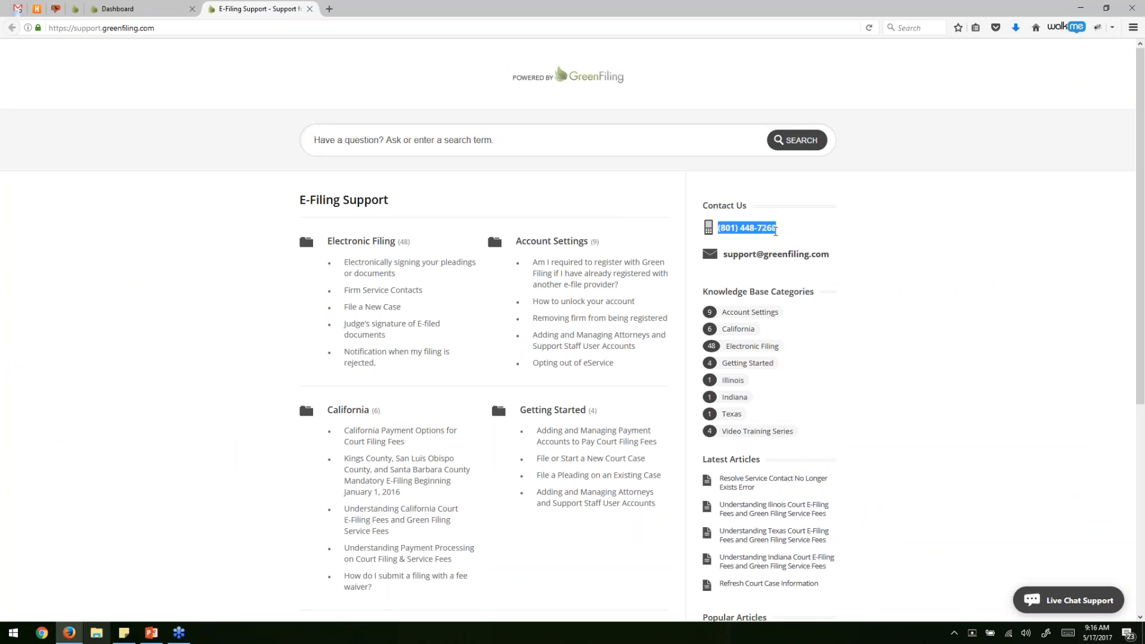
{"action": "left_click_drag", "start_coordinate": [864, 257], "coordinate": [903, 255]}
{"action": "left_click", "coordinate": [903, 333]}
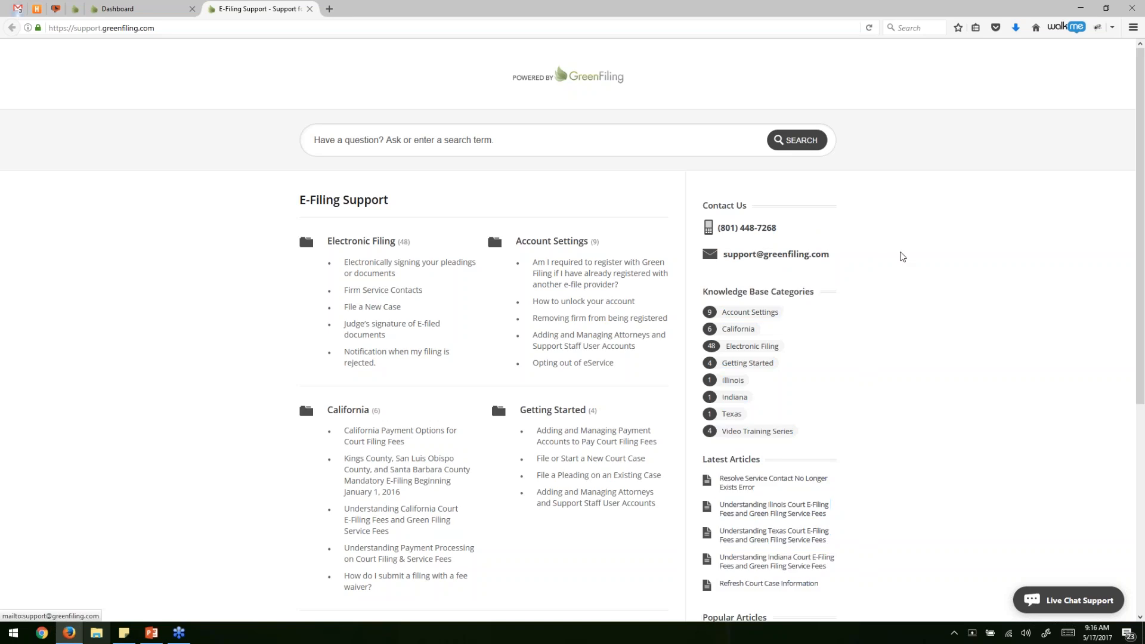
Check Live Chat Support, then close the E-Filing Support tab.
{"action": "left_click", "coordinate": [1085, 606]}
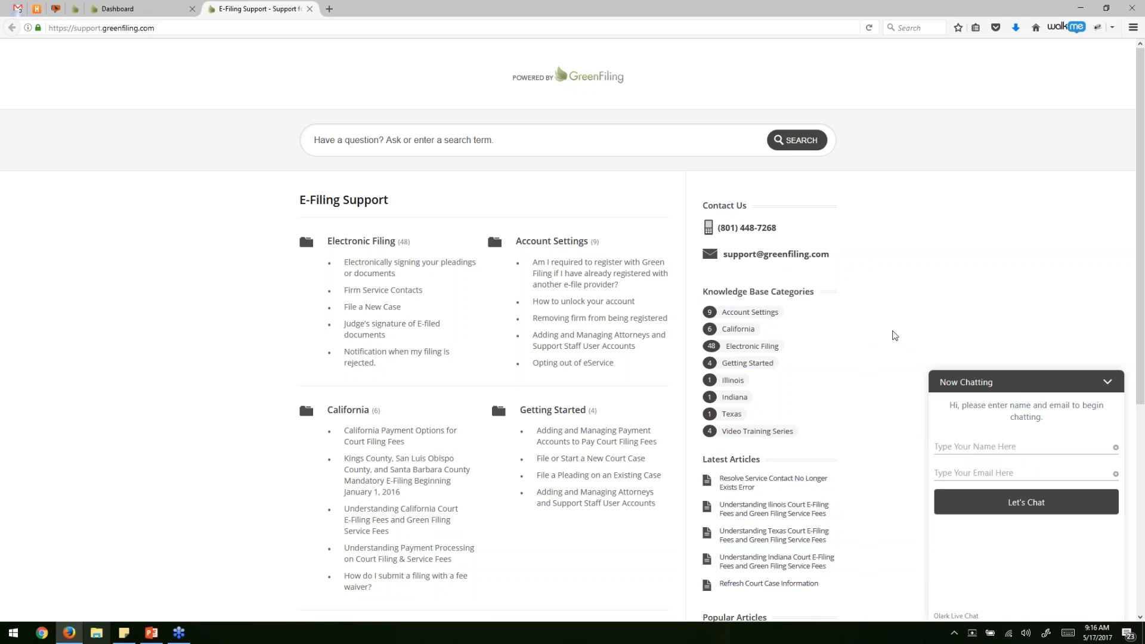
{"action": "left_click", "coordinate": [1117, 387]}
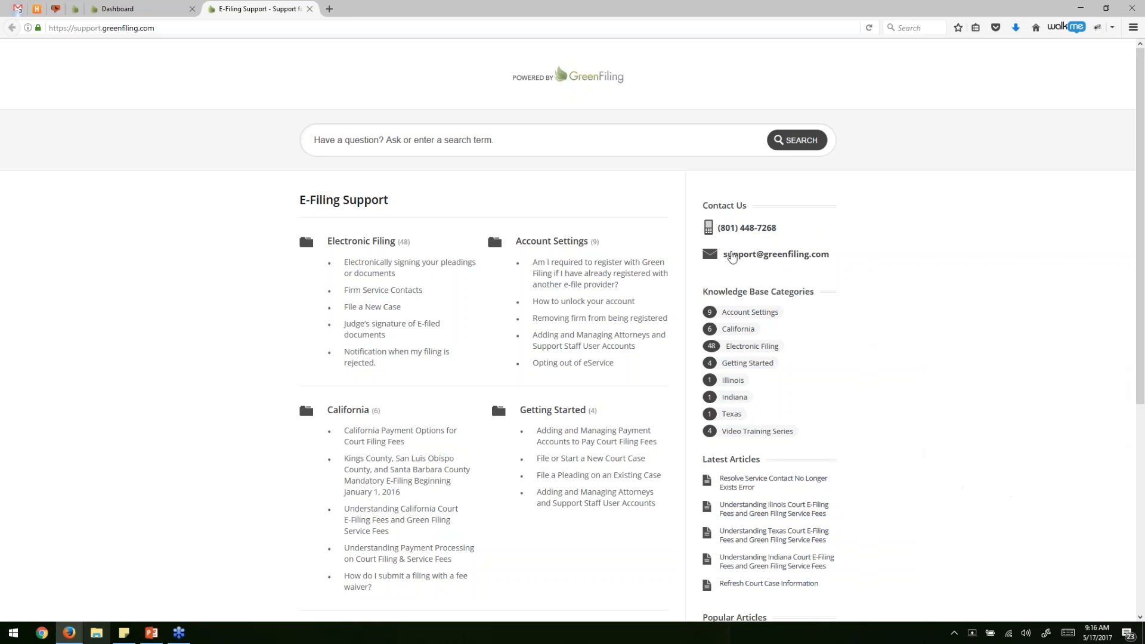
{"action": "left_click", "coordinate": [309, 8]}
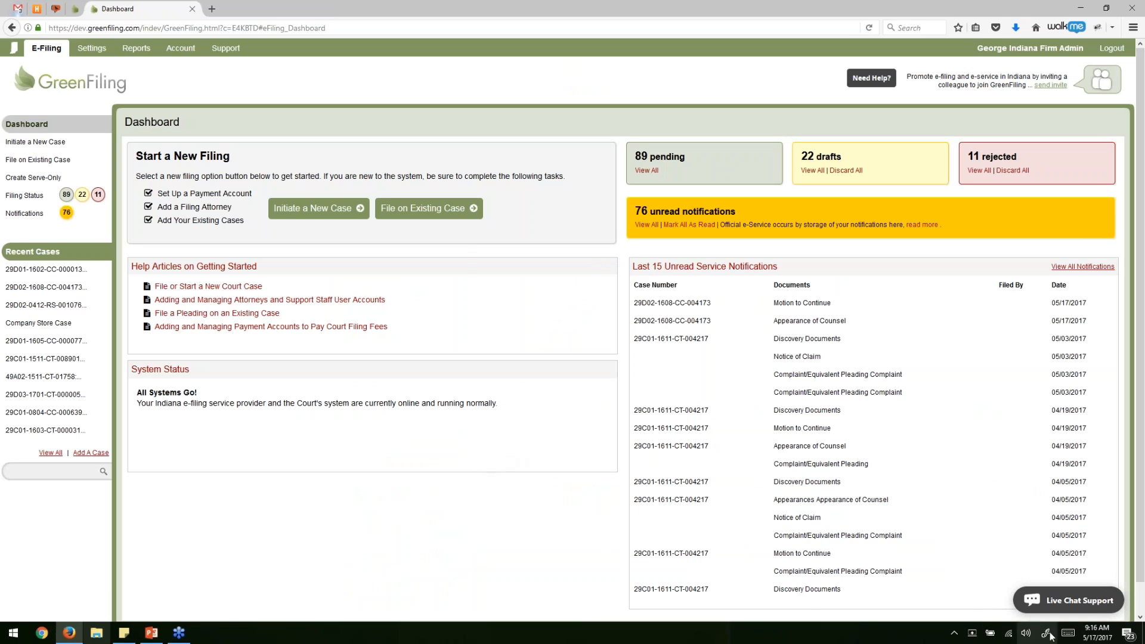
{"action": "left_click", "coordinate": [1075, 607]}
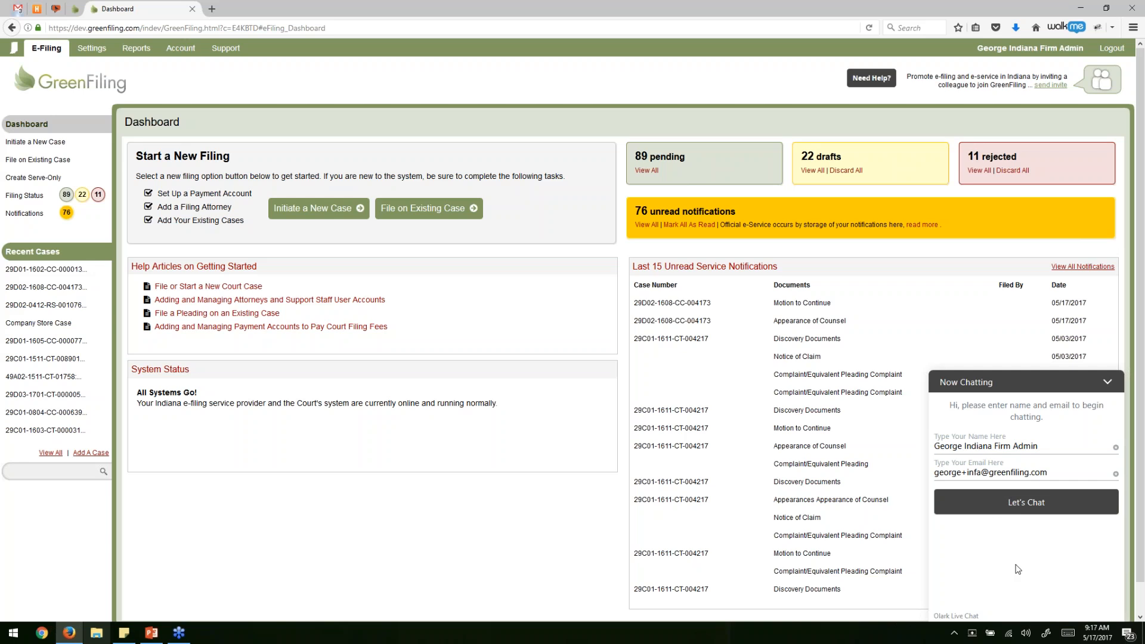
{"action": "left_click", "coordinate": [1107, 382]}
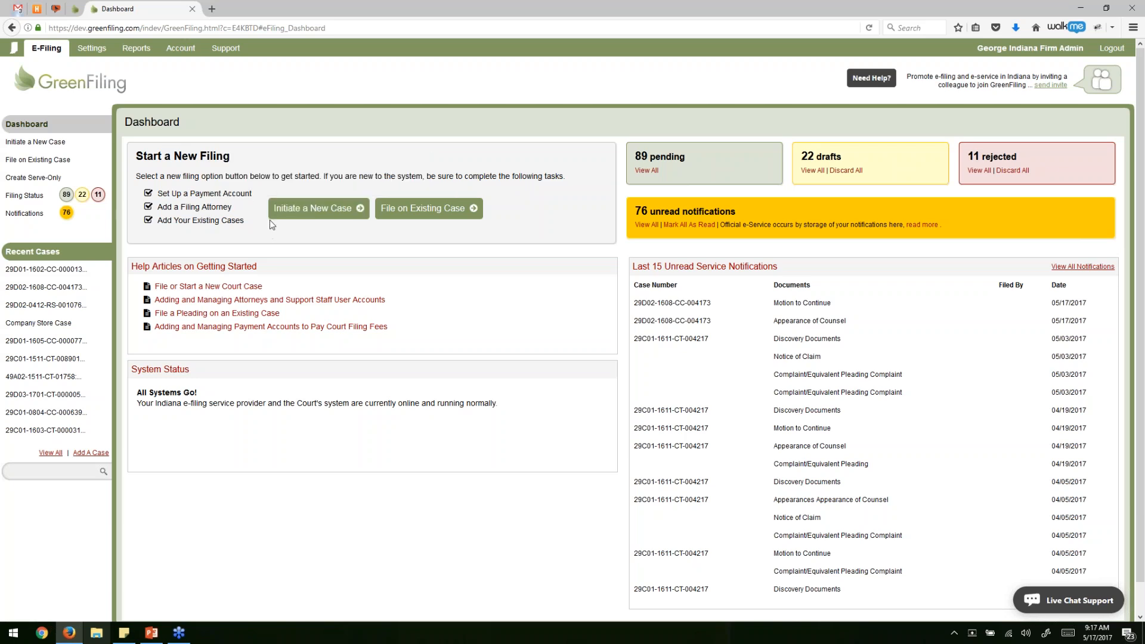
Add a Court Filing & Service Fees account nicknamed 'Waiver', type Waiver, available account wide.
{"action": "left_click", "coordinate": [244, 194]}
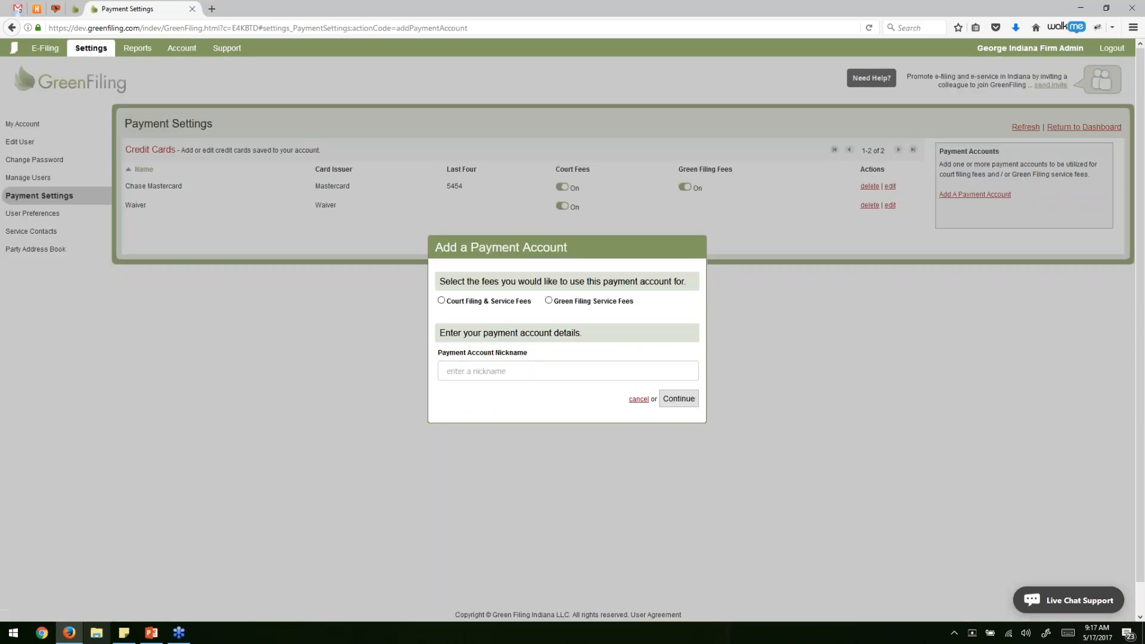
{"action": "left_click_drag", "start_coordinate": [505, 245], "coordinate": [463, 164]}
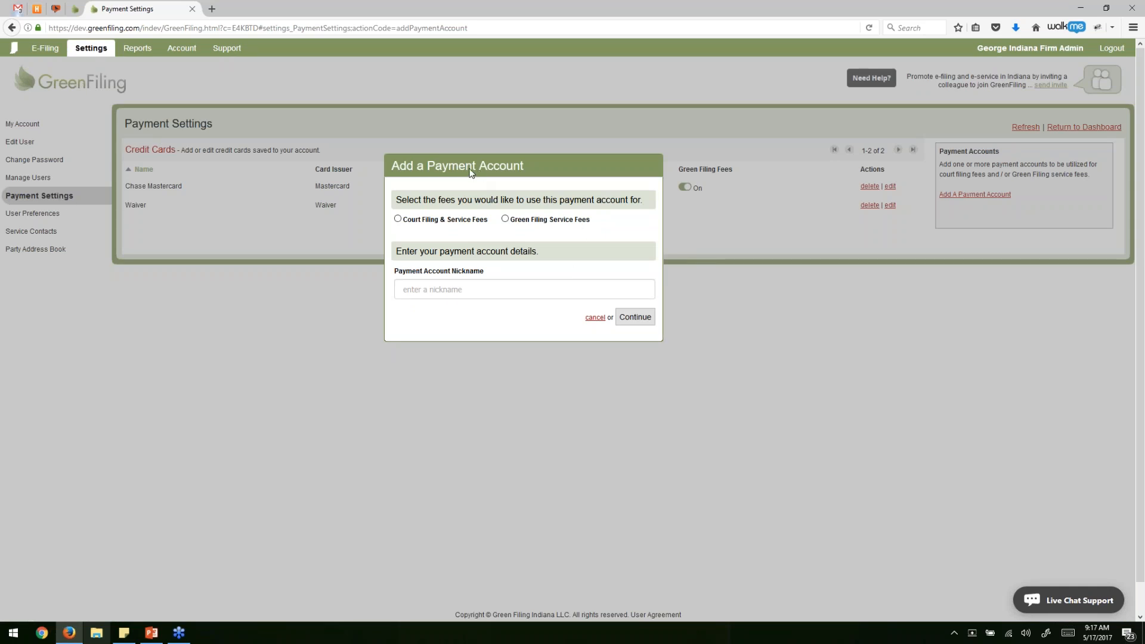
{"action": "left_click", "coordinate": [427, 224]}
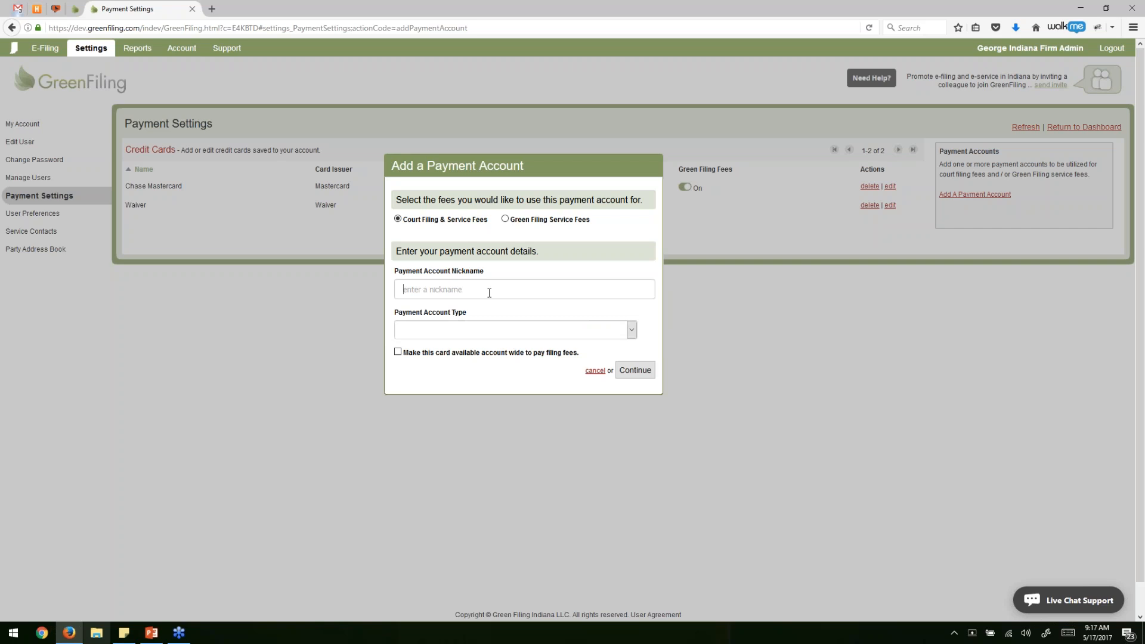
{"action": "type", "text": "Waiver"}
{"action": "left_click", "coordinate": [492, 329]}
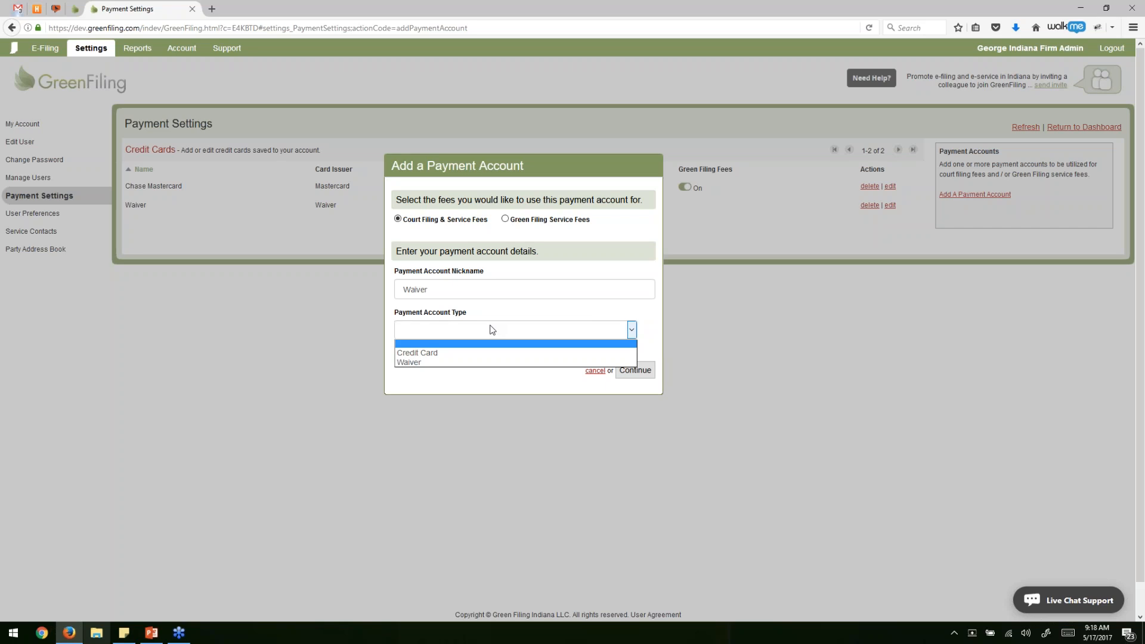
{"action": "left_click", "coordinate": [427, 363]}
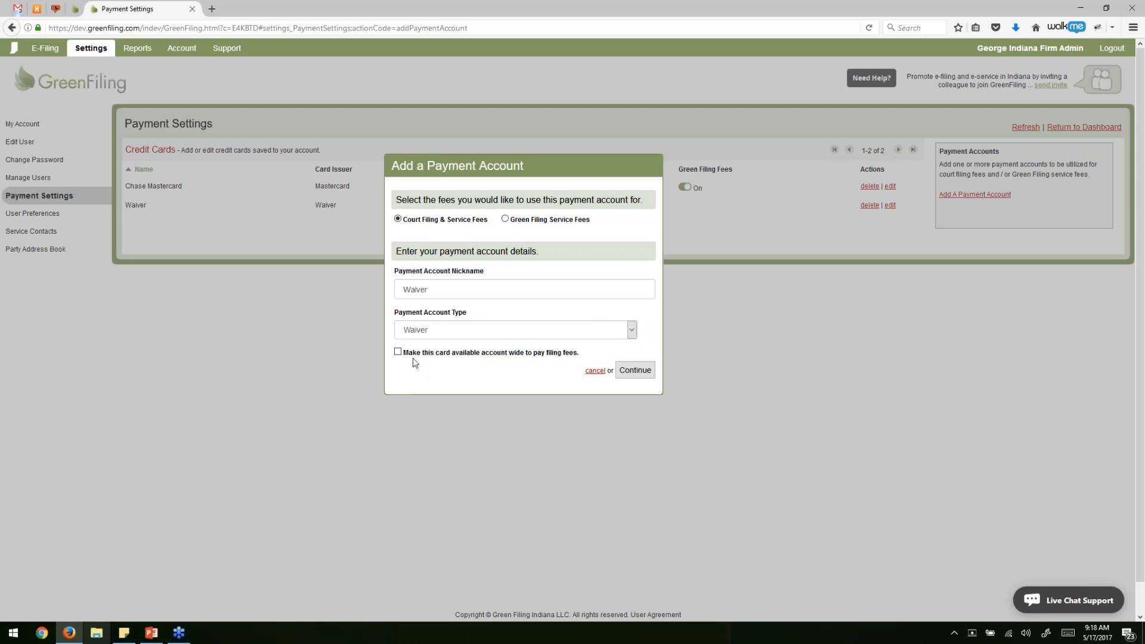
{"action": "left_click", "coordinate": [435, 288]}
{"action": "left_click", "coordinate": [444, 354]}
Save the Waiver payment account and inspect its new row in the account list.
{"action": "left_click", "coordinate": [635, 371]}
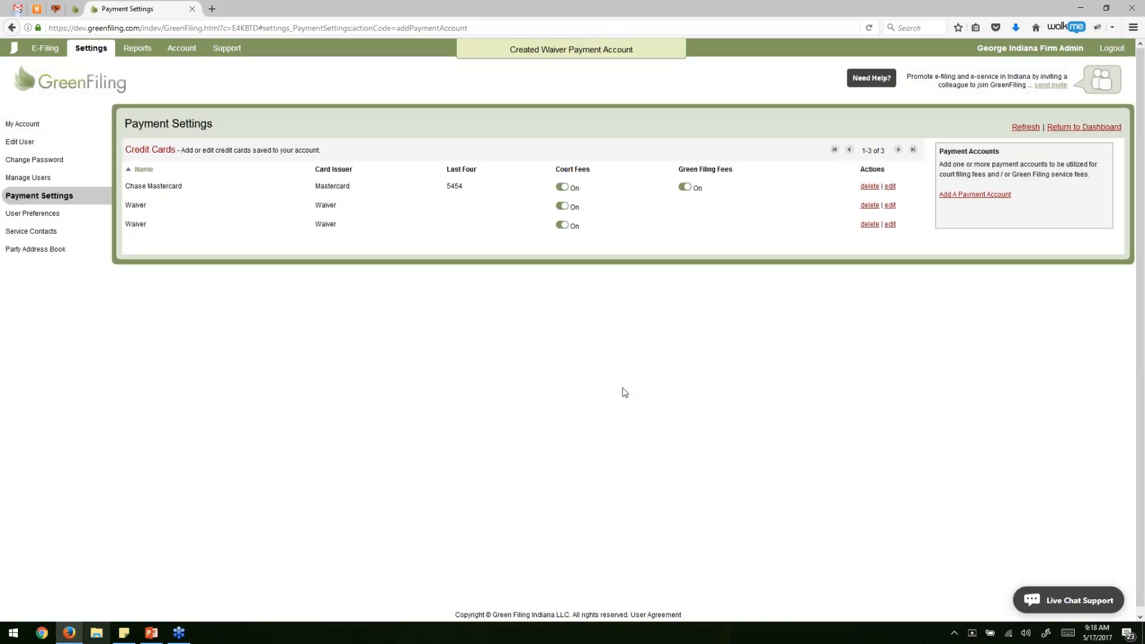
{"action": "left_click_drag", "start_coordinate": [125, 123], "coordinate": [226, 130]}
{"action": "left_click", "coordinate": [186, 233]}
{"action": "left_click_drag", "start_coordinate": [124, 223], "coordinate": [910, 230]}
{"action": "left_click", "coordinate": [897, 251]}
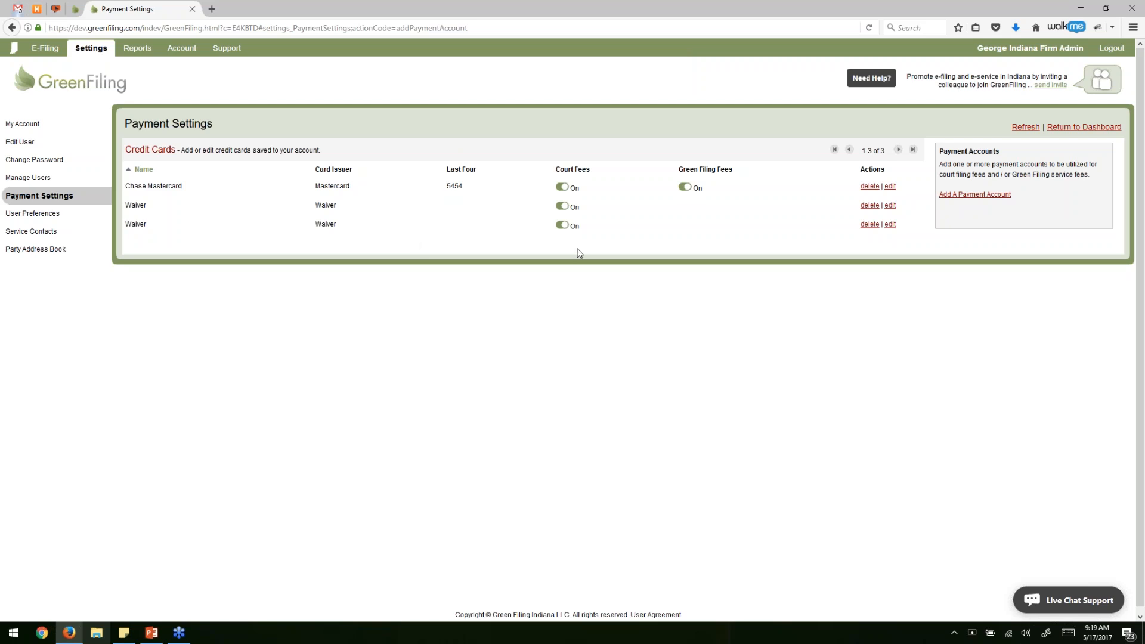
Delete the duplicate third Waiver payment account and confirm the removal.
{"action": "left_click", "coordinate": [865, 225]}
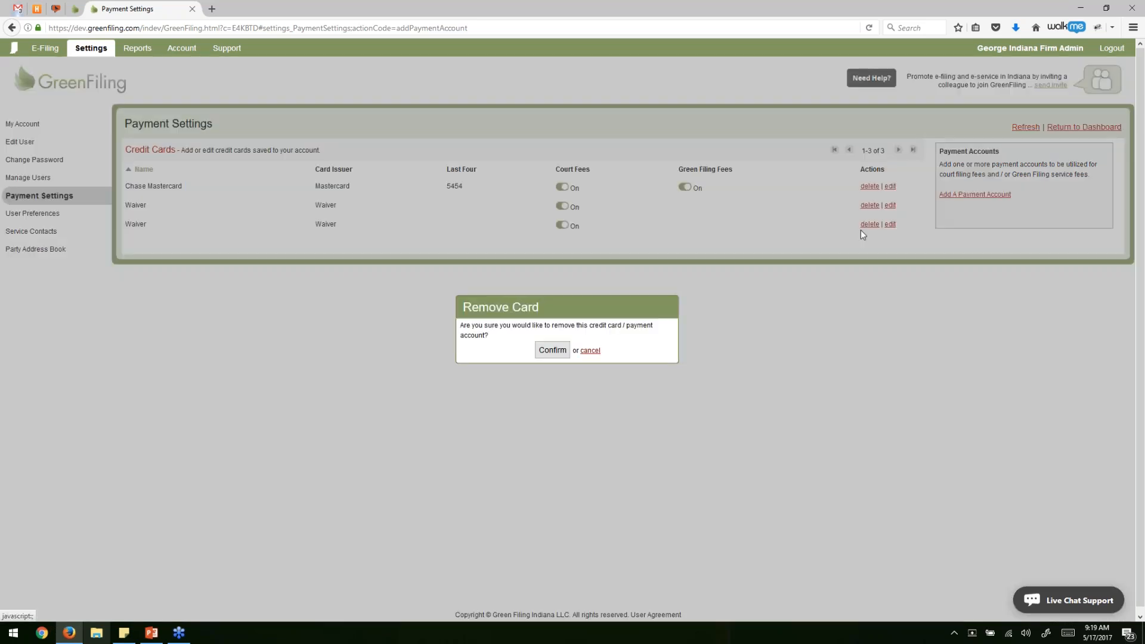
{"action": "left_click", "coordinate": [556, 350]}
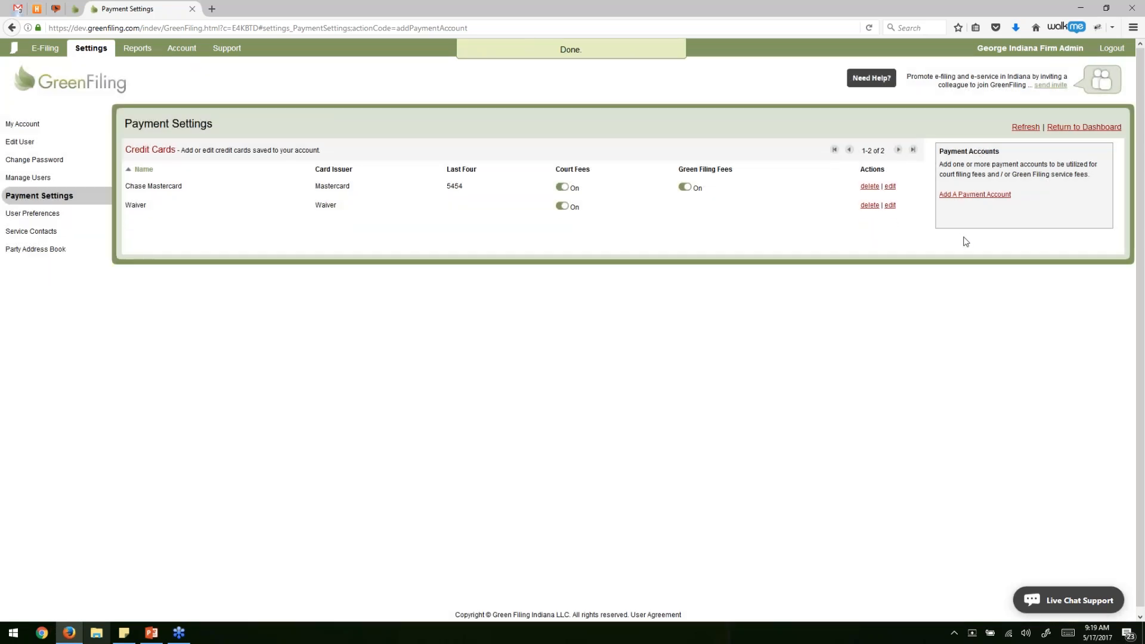
Add a Credit Card payment account named 'Wells Fargo Visa' for court filing and service fees.
{"action": "left_click", "coordinate": [981, 198]}
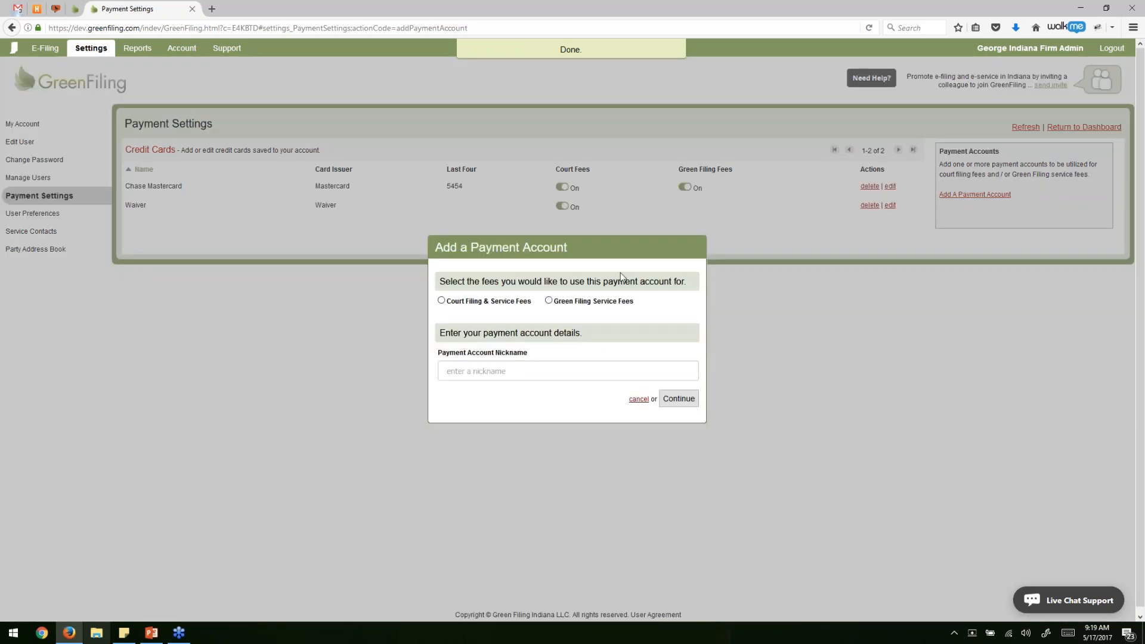
{"action": "left_click", "coordinate": [502, 302]}
{"action": "left_click", "coordinate": [495, 311]}
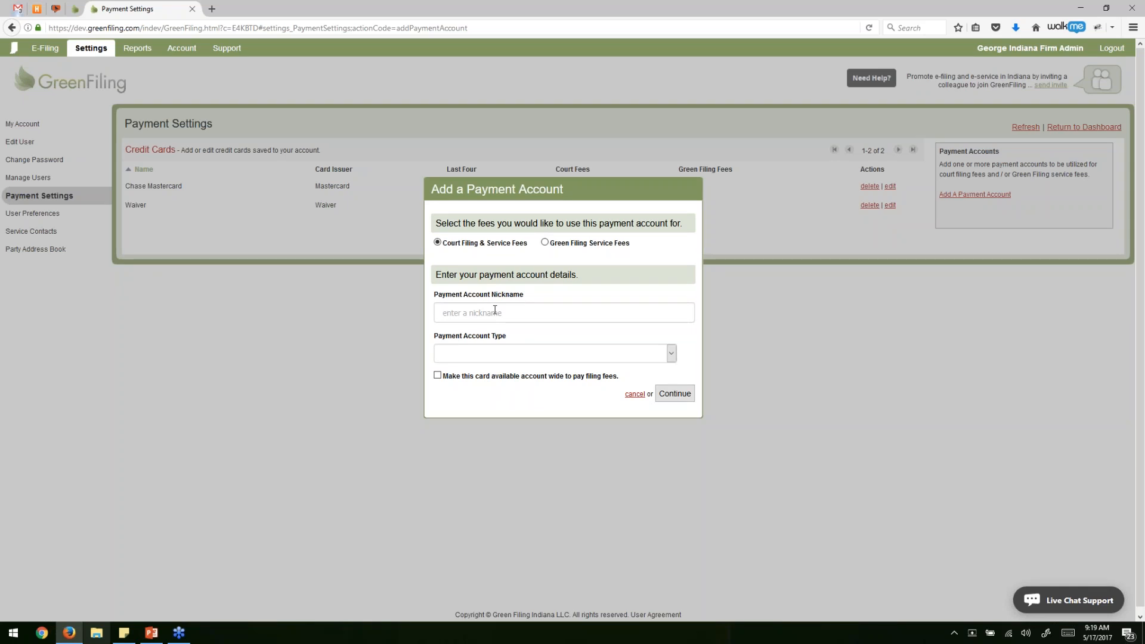
{"action": "type", "text": "Wells Fargo Visa"}
{"action": "left_click", "coordinate": [502, 352]}
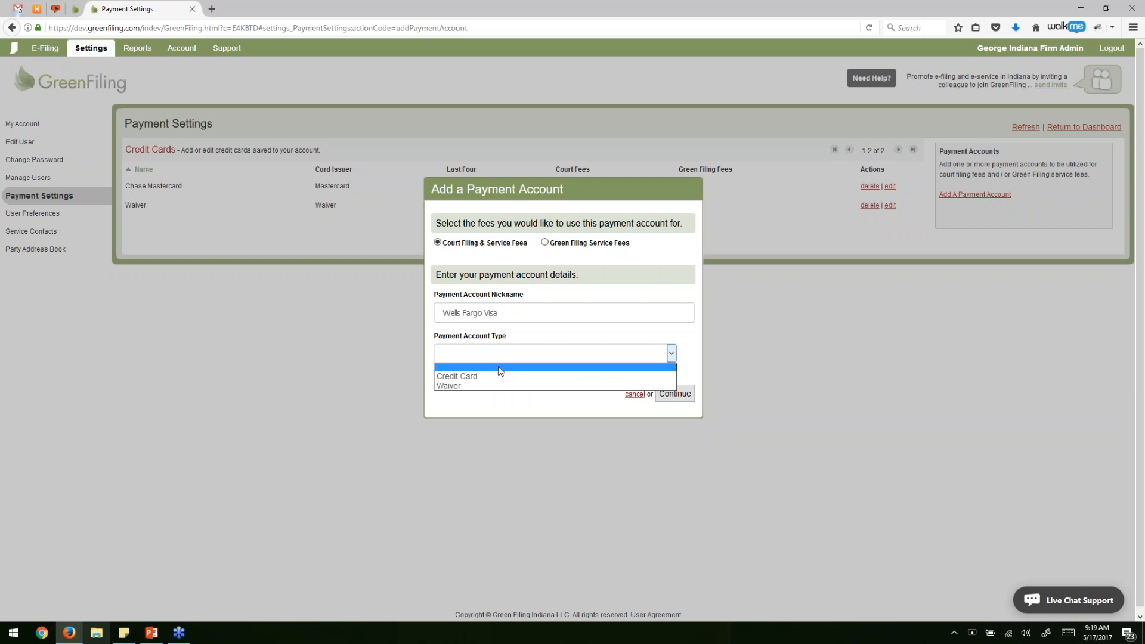
{"action": "left_click", "coordinate": [493, 376]}
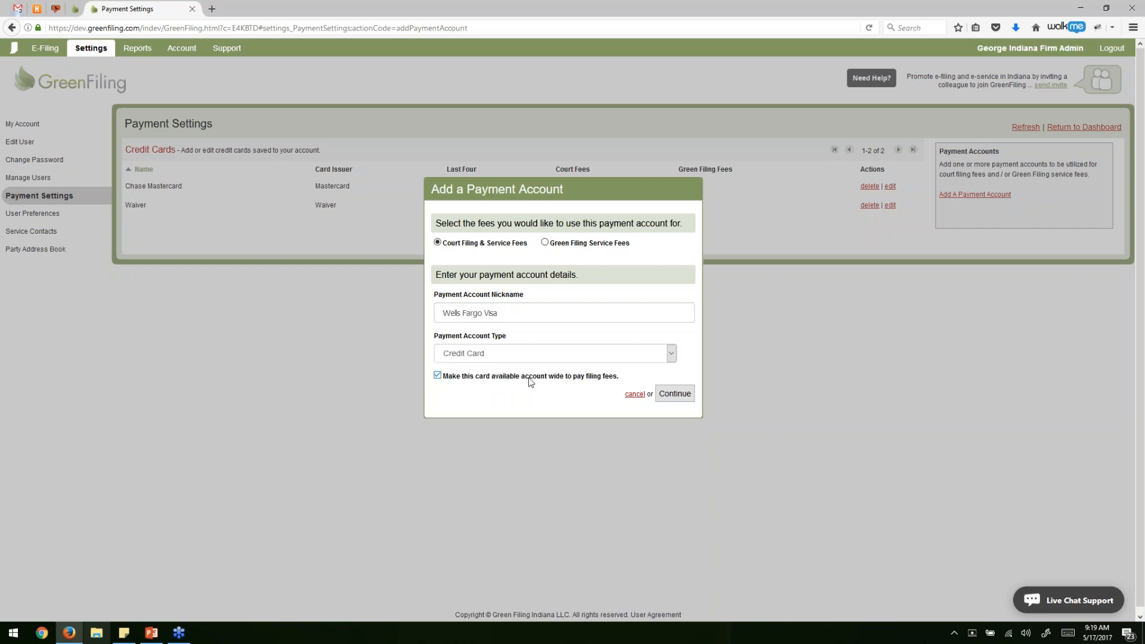
{"action": "left_click", "coordinate": [672, 395]}
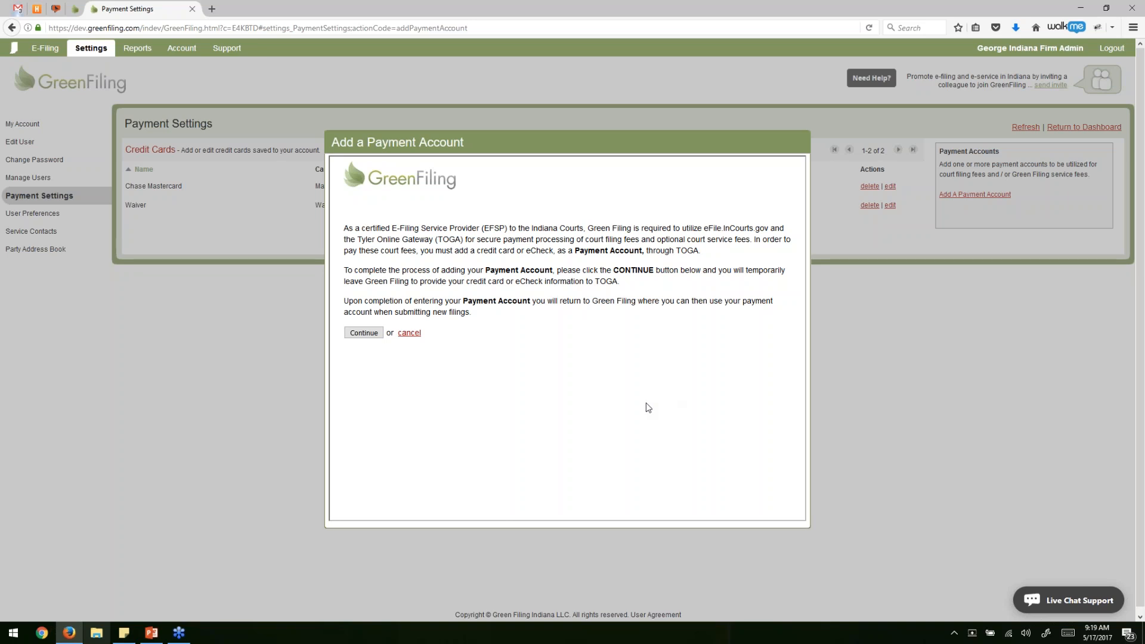
Continue to the TOGA form, choose Credit Card, then close the dialog without adding a card.
{"action": "left_click", "coordinate": [363, 336]}
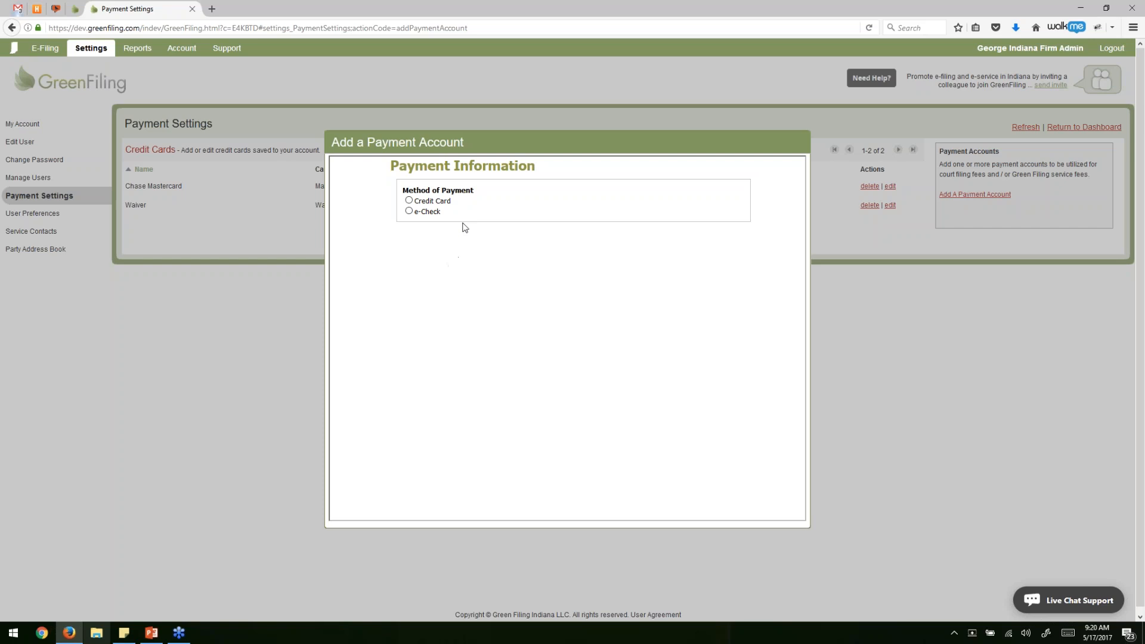
{"action": "left_click", "coordinate": [430, 203]}
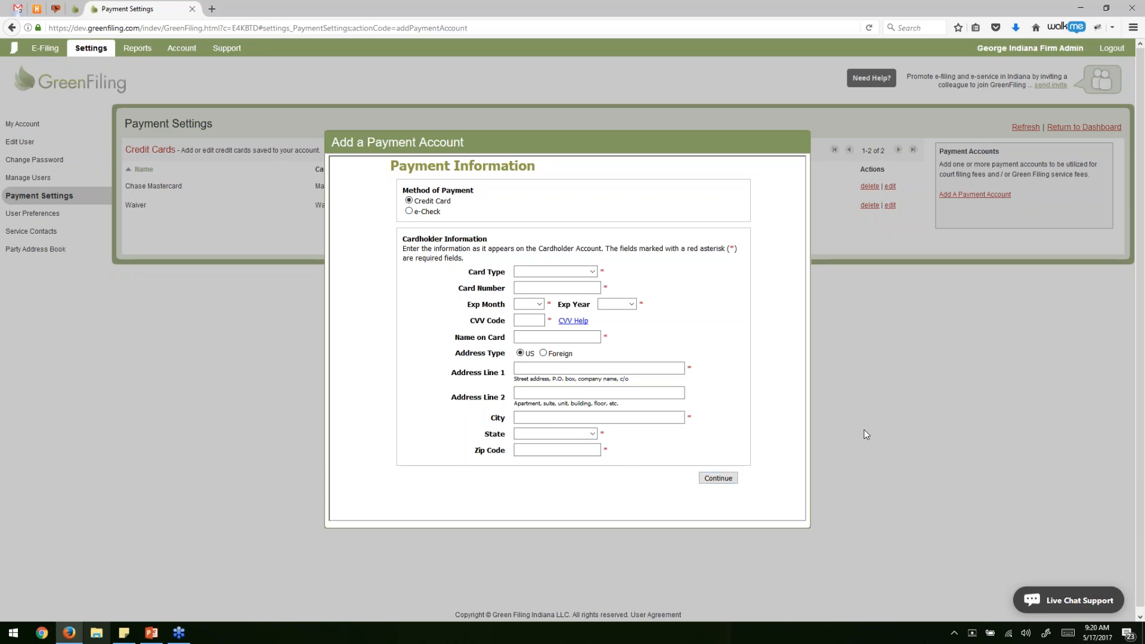
{"action": "left_click", "coordinate": [859, 383]}
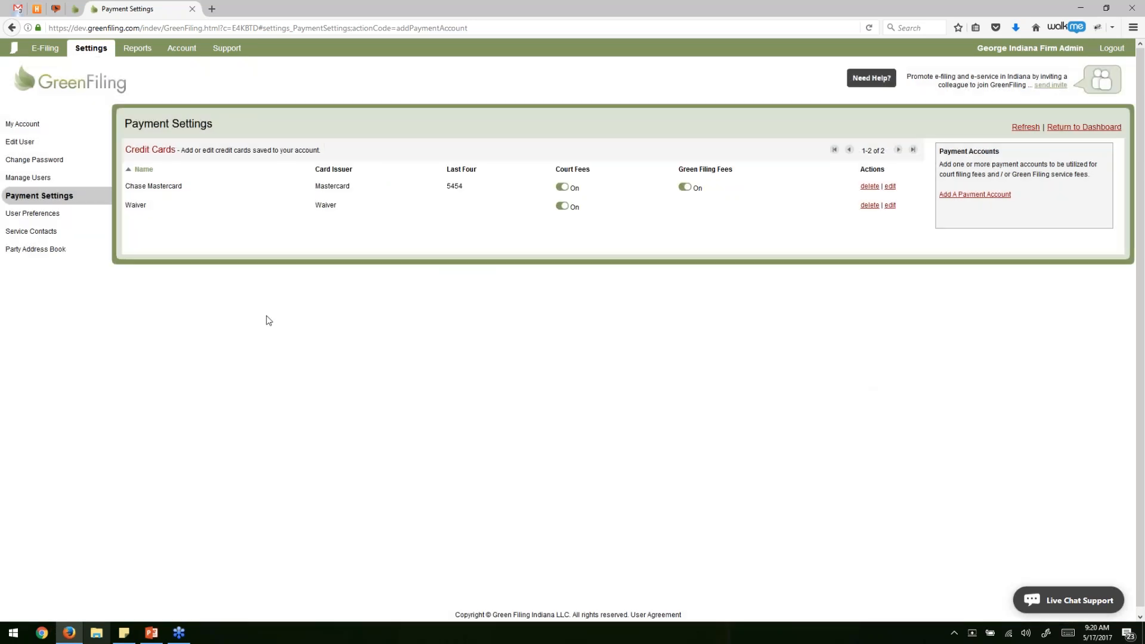
Briefly highlight the Chase Mastercard row, then return from Payment Settings to the Dashboard.
{"action": "left_click_drag", "start_coordinate": [125, 186], "coordinate": [917, 187]}
{"action": "left_click", "coordinate": [646, 293]}
{"action": "left_click", "coordinate": [1073, 127]}
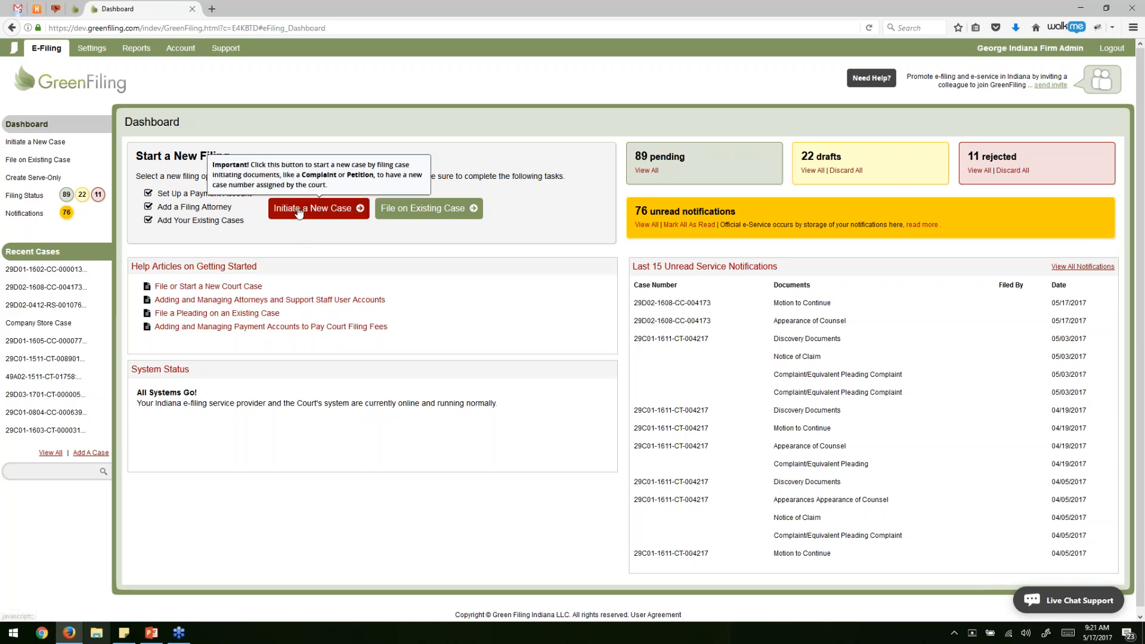
Start a new filing attorney and enter the Bar Id, first and last name, and email address.
{"action": "left_click", "coordinate": [235, 207]}
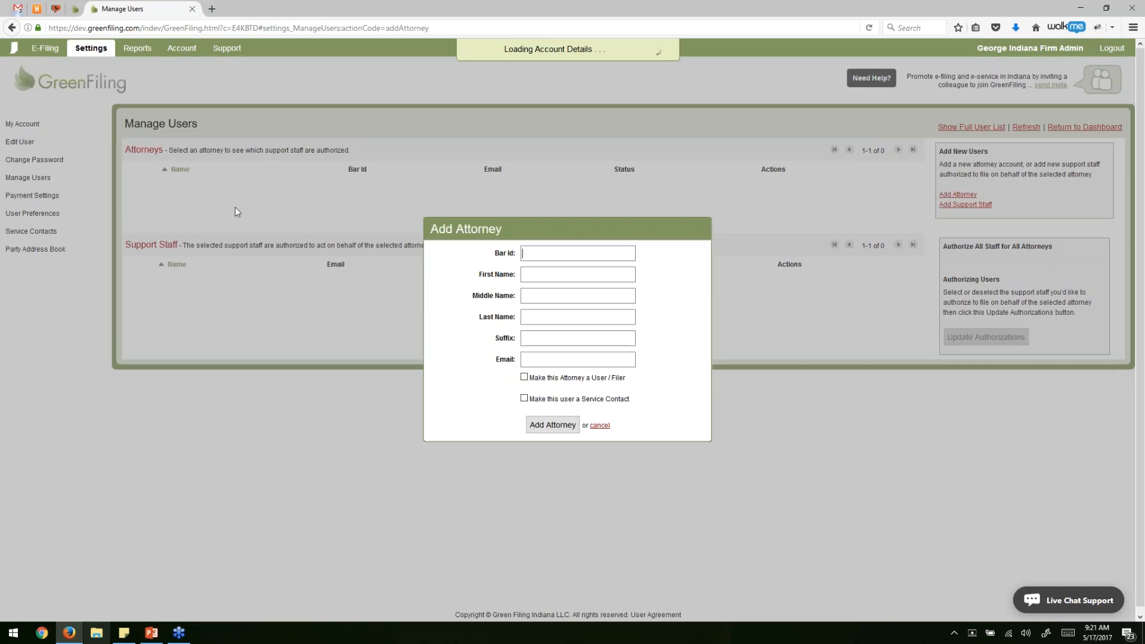
{"action": "left_click_drag", "start_coordinate": [507, 227], "coordinate": [473, 124]}
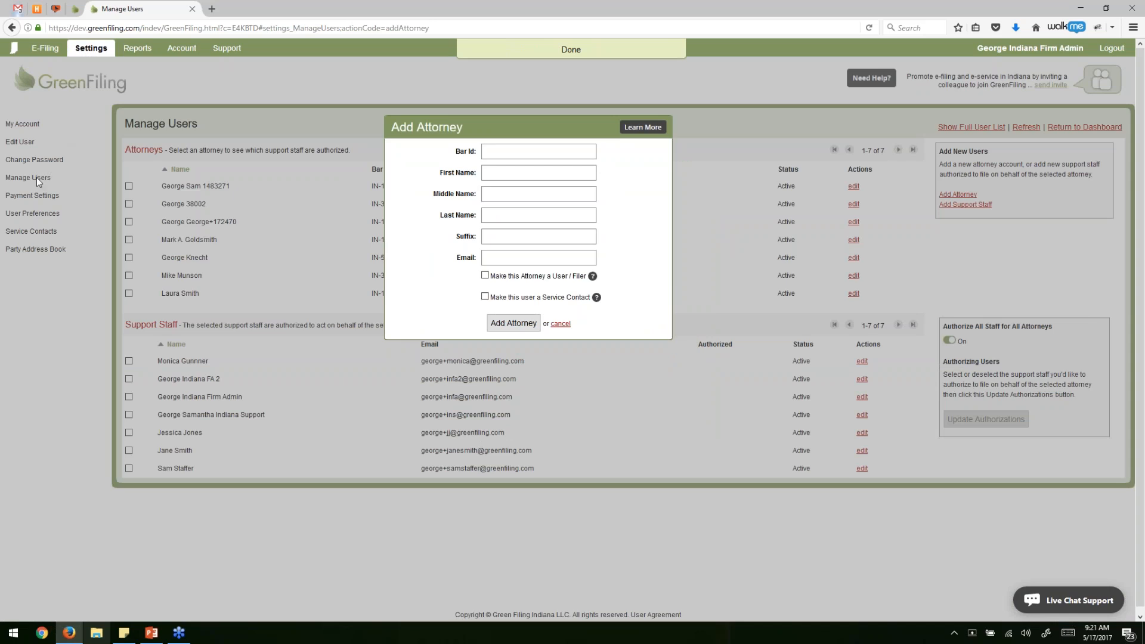
{"action": "left_click_drag", "start_coordinate": [391, 128], "coordinate": [390, 126]}
{"action": "type", "text": "123545"}
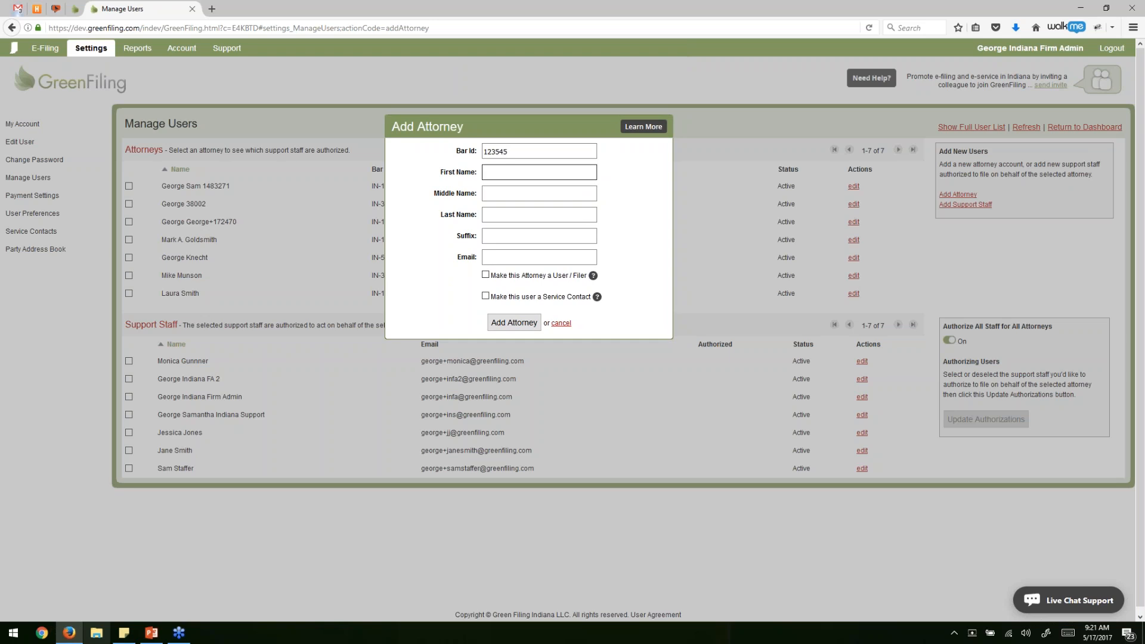
{"action": "key", "text": "BackSpace"}
{"action": "type", "text": "5"}
{"action": "key", "text": "Tab"}
{"action": "key", "text": "Tab"}
{"action": "key", "text": "Tab"}
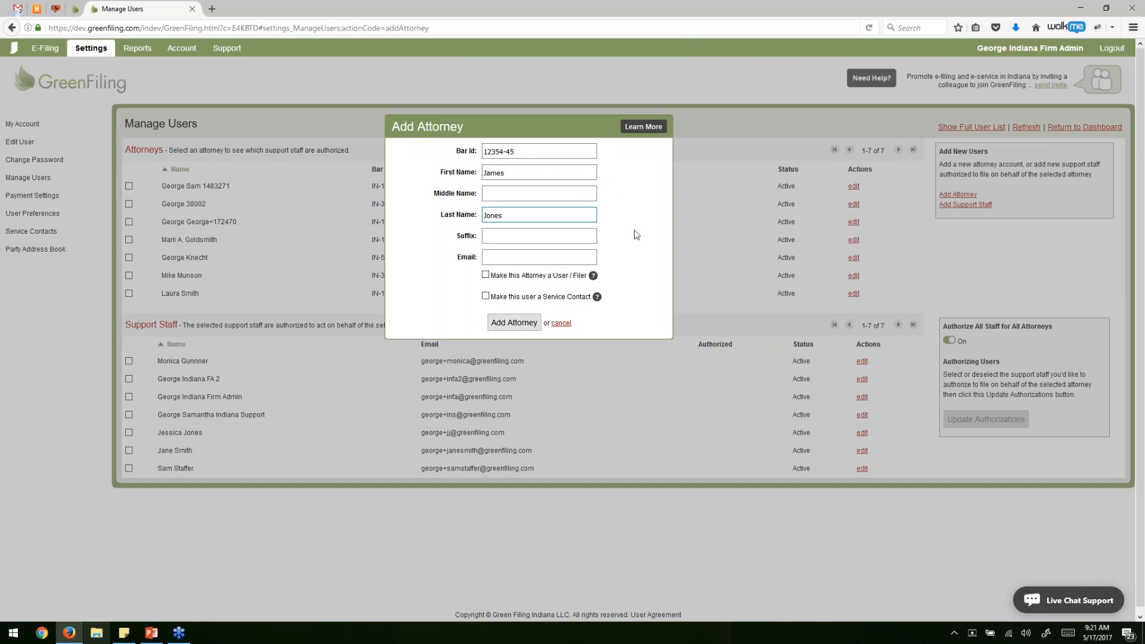
{"action": "left_click", "coordinate": [530, 257]}
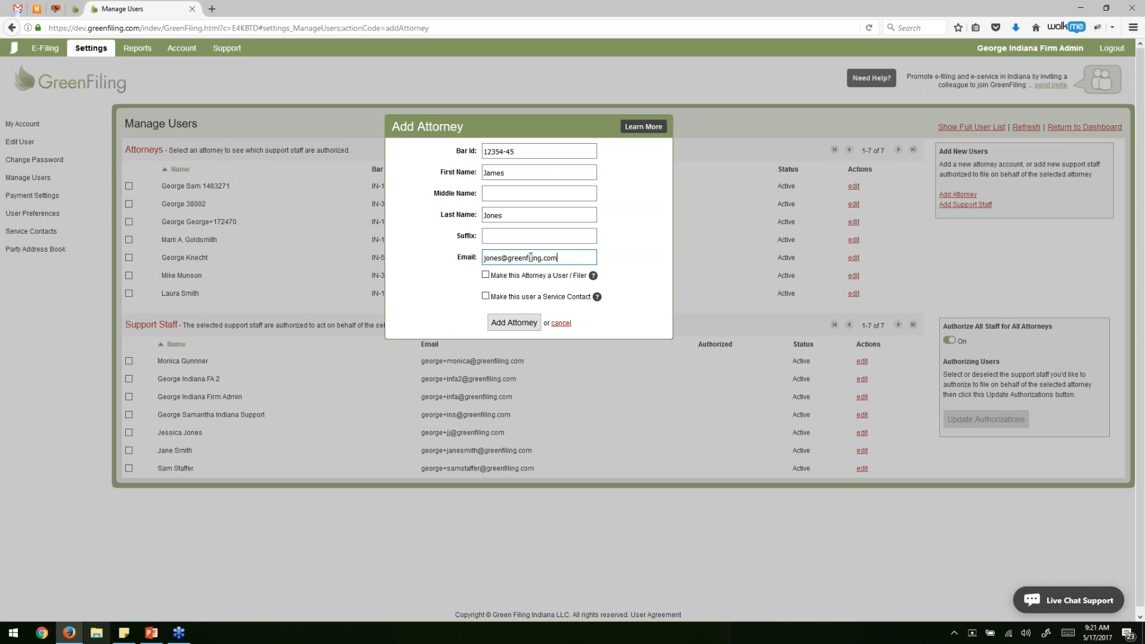
Tick User/Filer, Firm Administrator and Service Contact roles, then cancel without adding the attorney.
{"action": "left_click", "coordinate": [499, 279]}
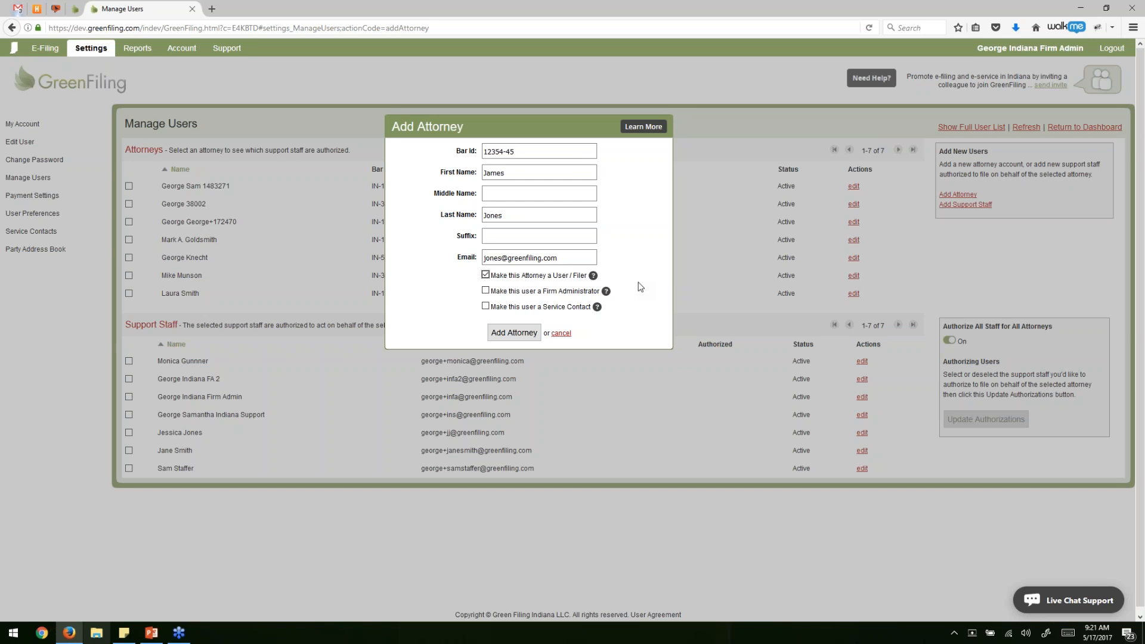
{"action": "left_click", "coordinate": [511, 291]}
{"action": "left_click", "coordinate": [555, 311]}
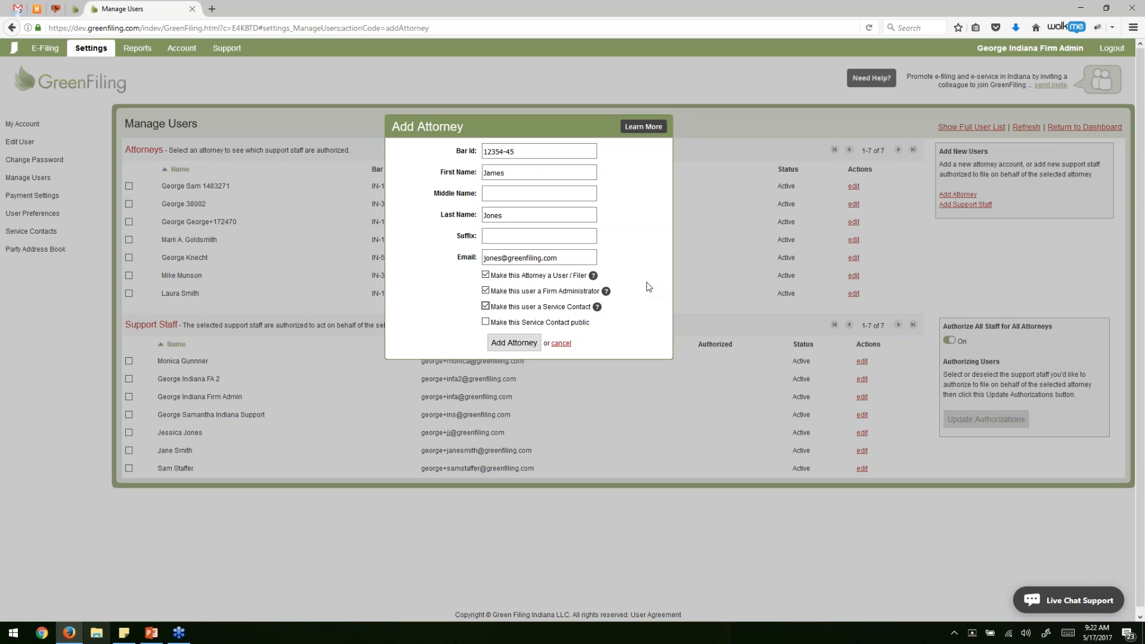
{"action": "left_click", "coordinate": [618, 425]}
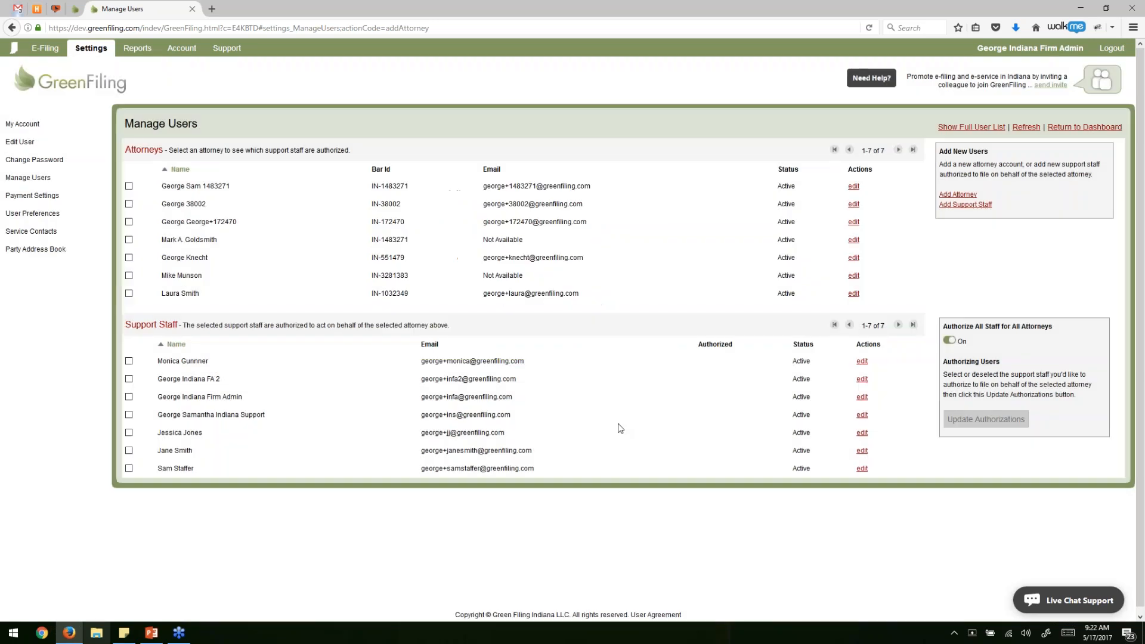
Briefly highlight the first attorney row, then return from Manage Users to the Dashboard.
{"action": "left_click_drag", "start_coordinate": [162, 186], "coordinate": [877, 189]}
{"action": "left_click", "coordinate": [186, 201]}
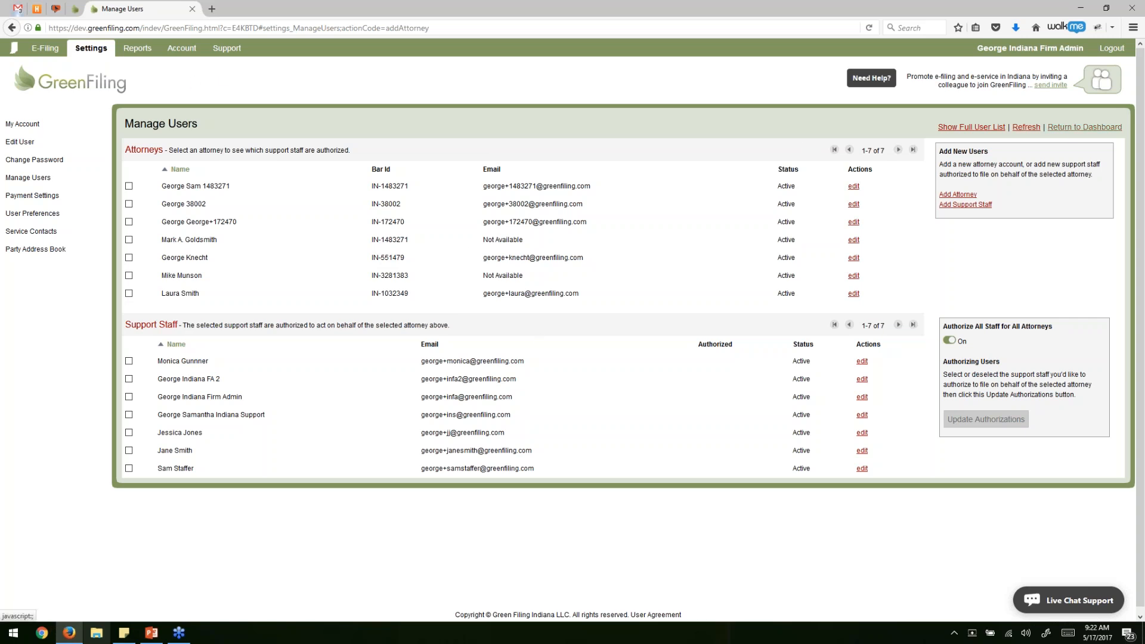
{"action": "left_click", "coordinate": [1073, 131]}
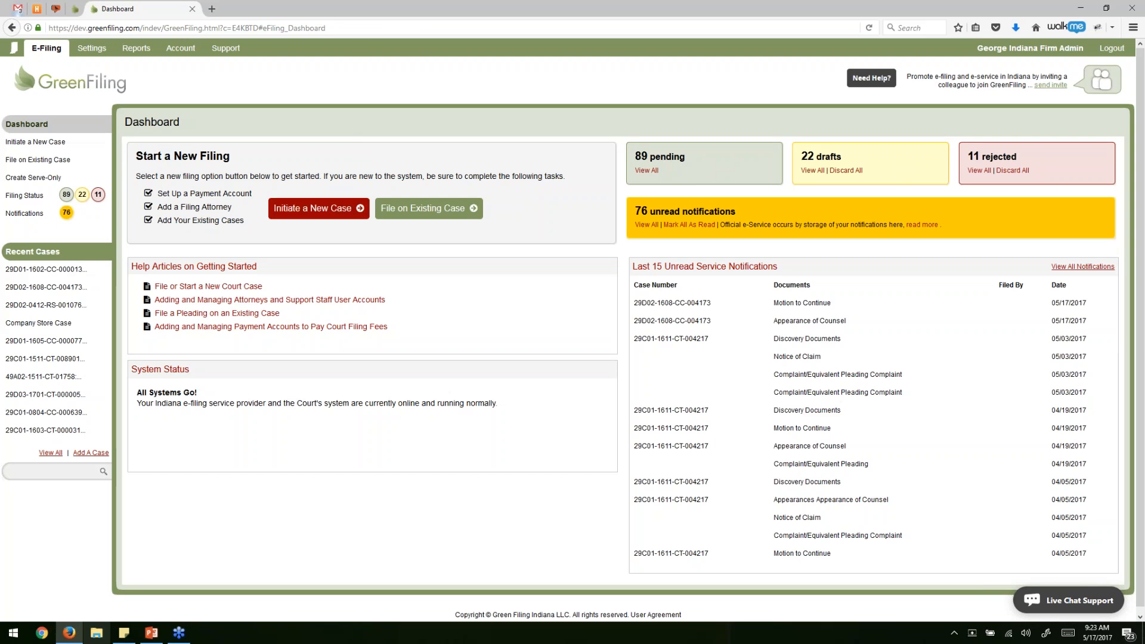
Start a new case filing and set its court to Hamilton County.
{"action": "left_click", "coordinate": [325, 219]}
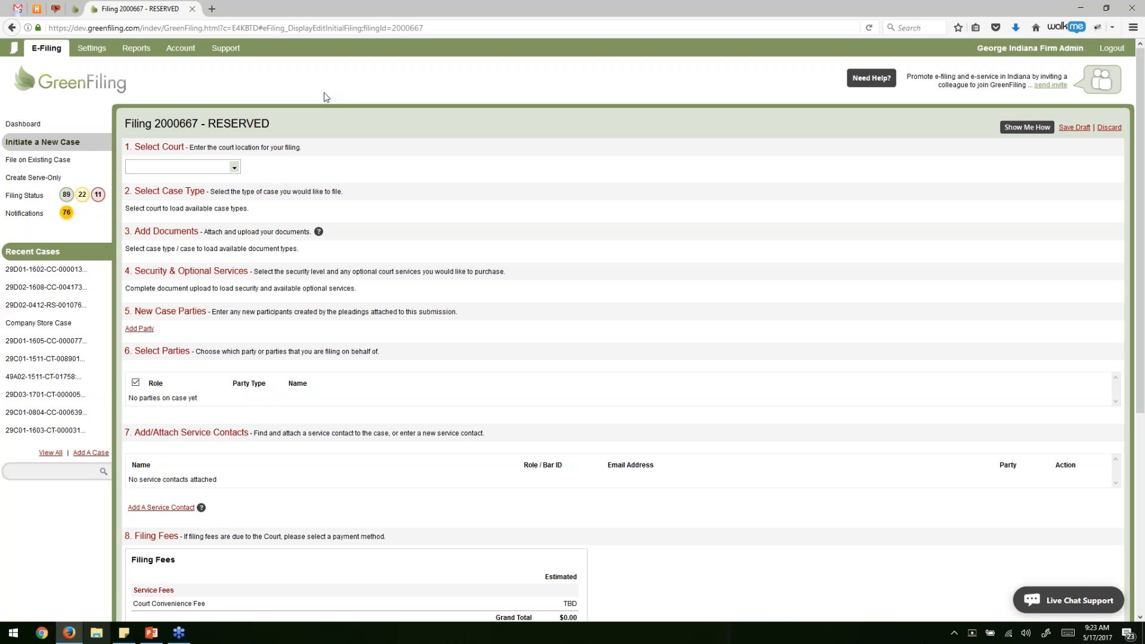
{"action": "left_click", "coordinate": [233, 167]}
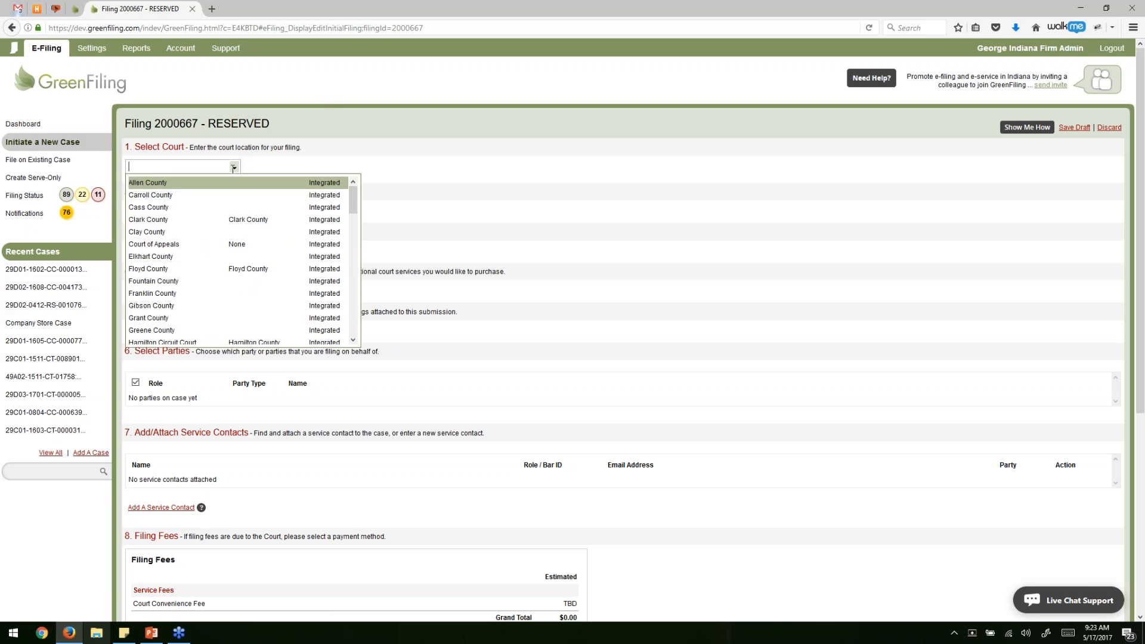
{"action": "scroll", "coordinate": [251, 207], "scroll_direction": "down", "scroll_amount": 5}
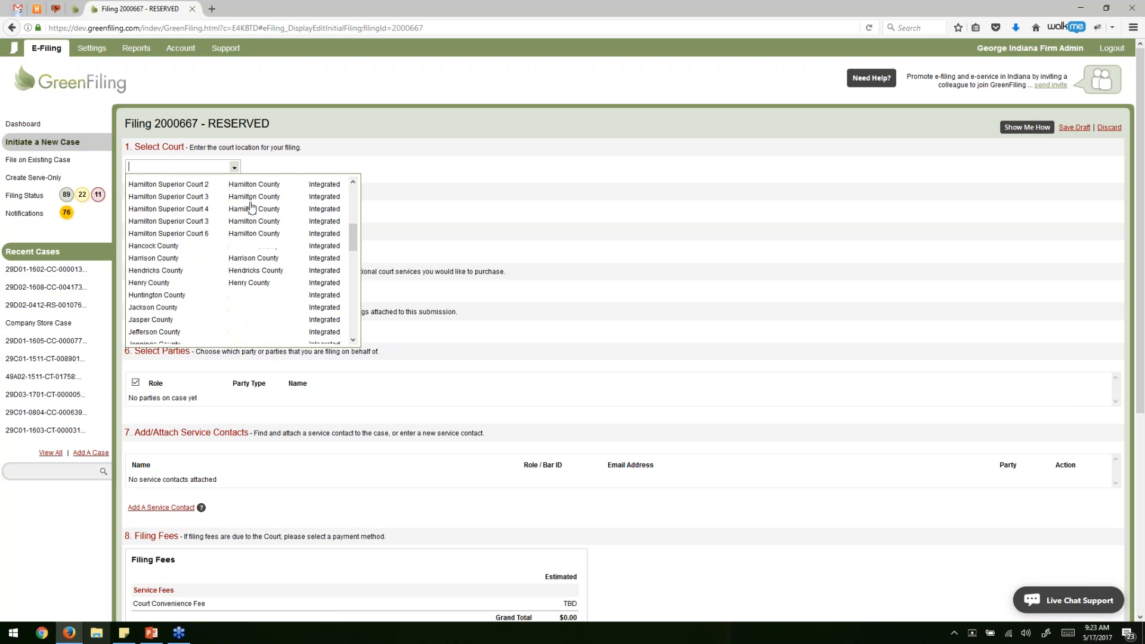
{"action": "scroll", "coordinate": [251, 207], "scroll_direction": "down", "scroll_amount": 4}
{"action": "scroll", "coordinate": [248, 217], "scroll_direction": "up", "scroll_amount": 6}
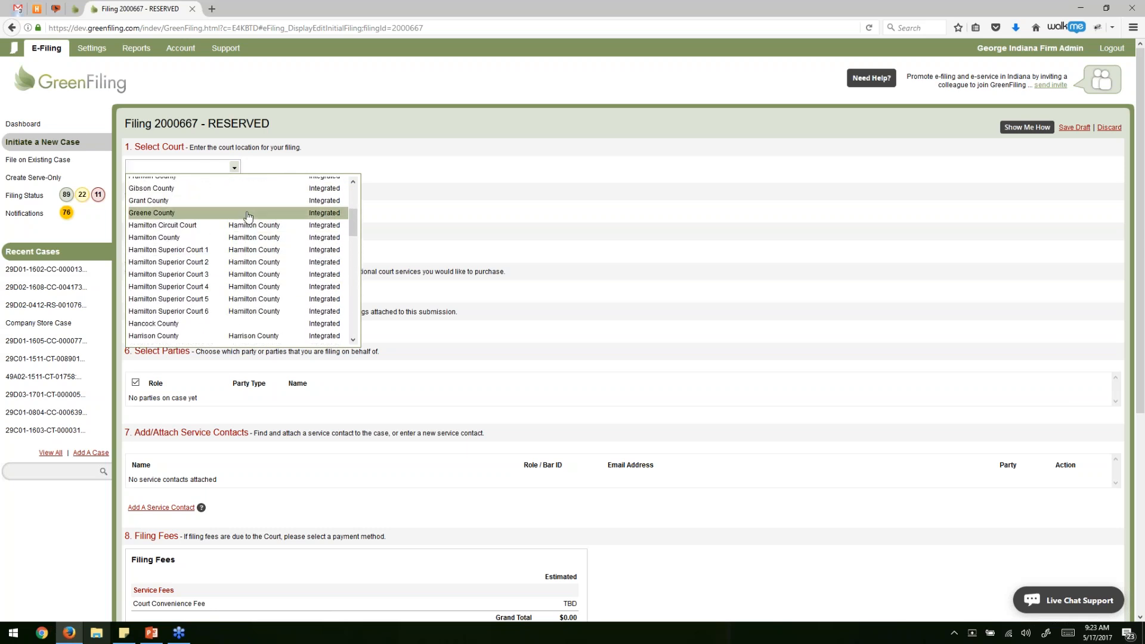
{"action": "left_click", "coordinate": [173, 239]}
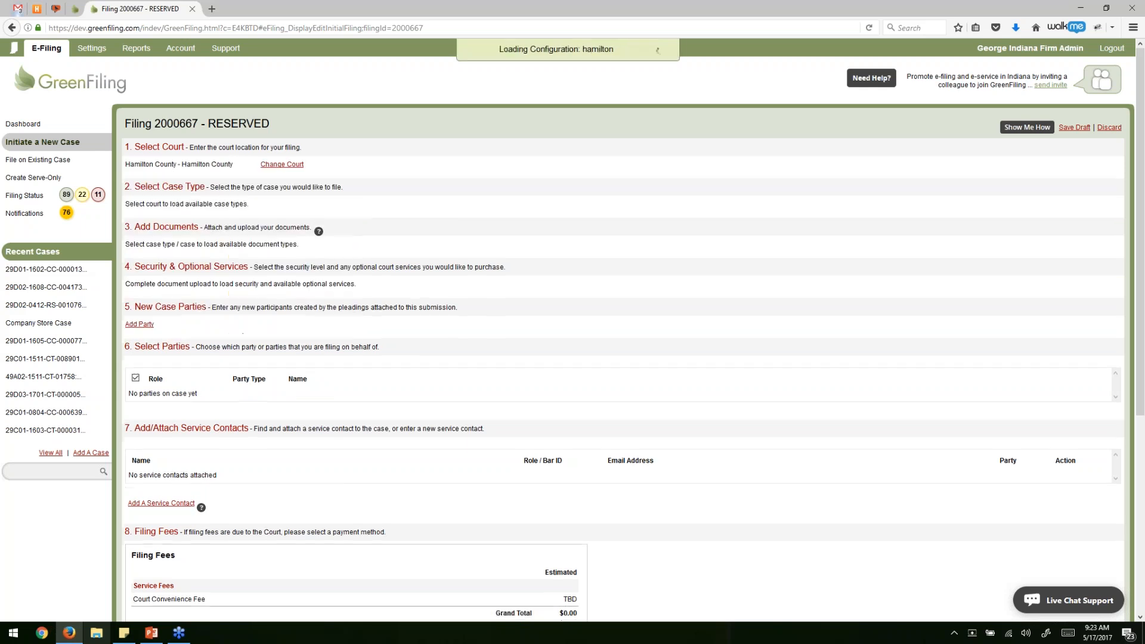
Open and browse the case type list.
{"action": "left_click", "coordinate": [235, 205]}
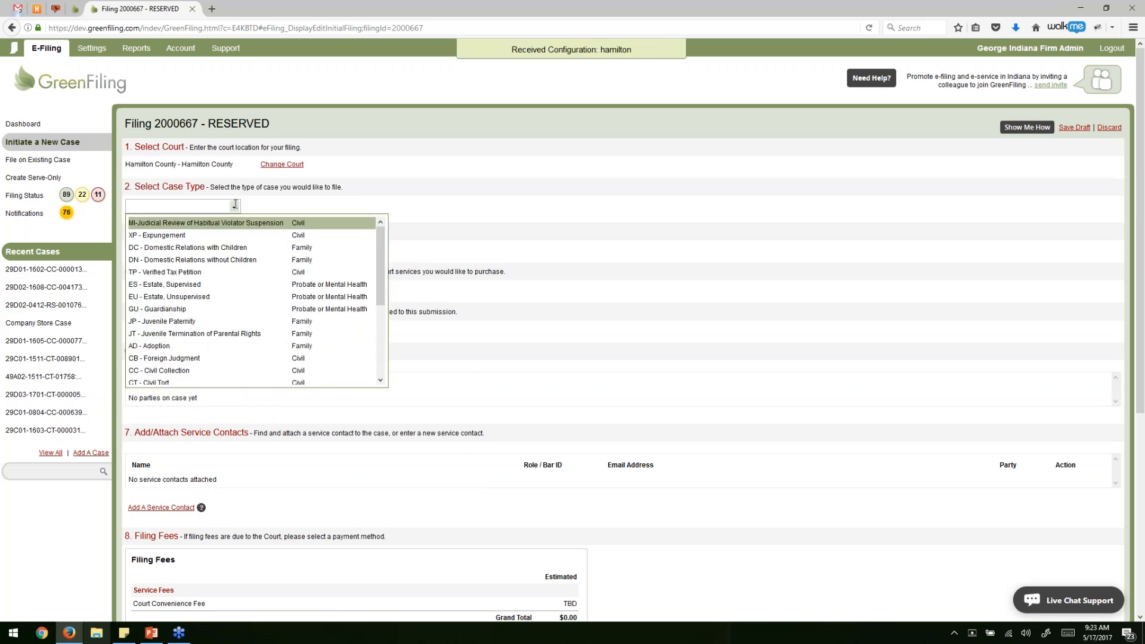
{"action": "scroll", "coordinate": [259, 255], "scroll_direction": "down", "scroll_amount": 3}
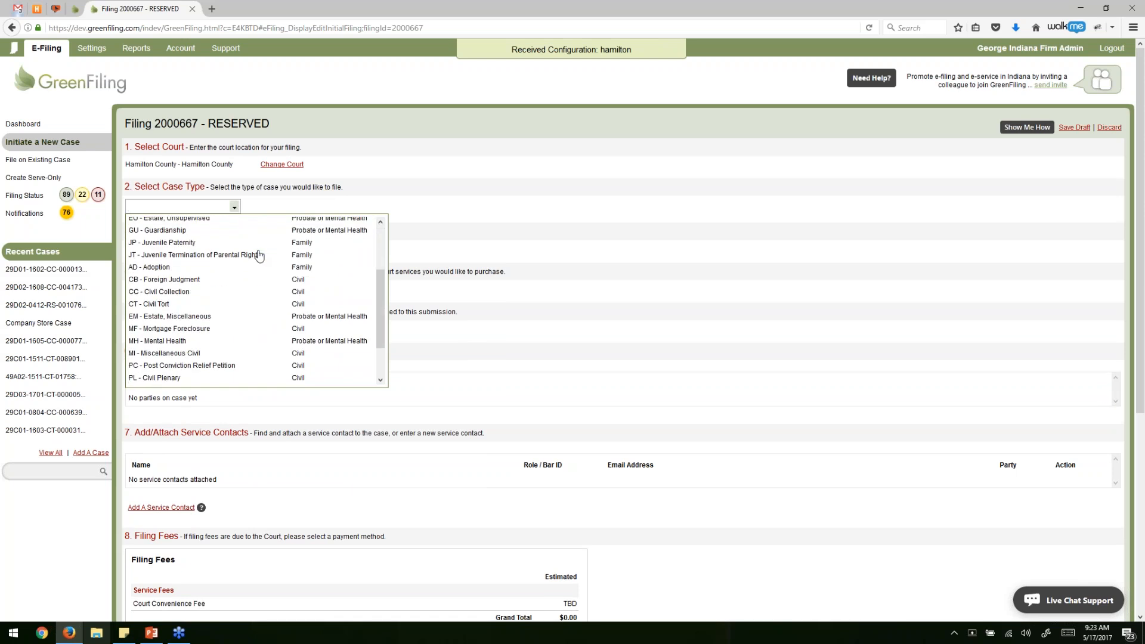
{"action": "scroll", "coordinate": [259, 255], "scroll_direction": "up", "scroll_amount": 3}
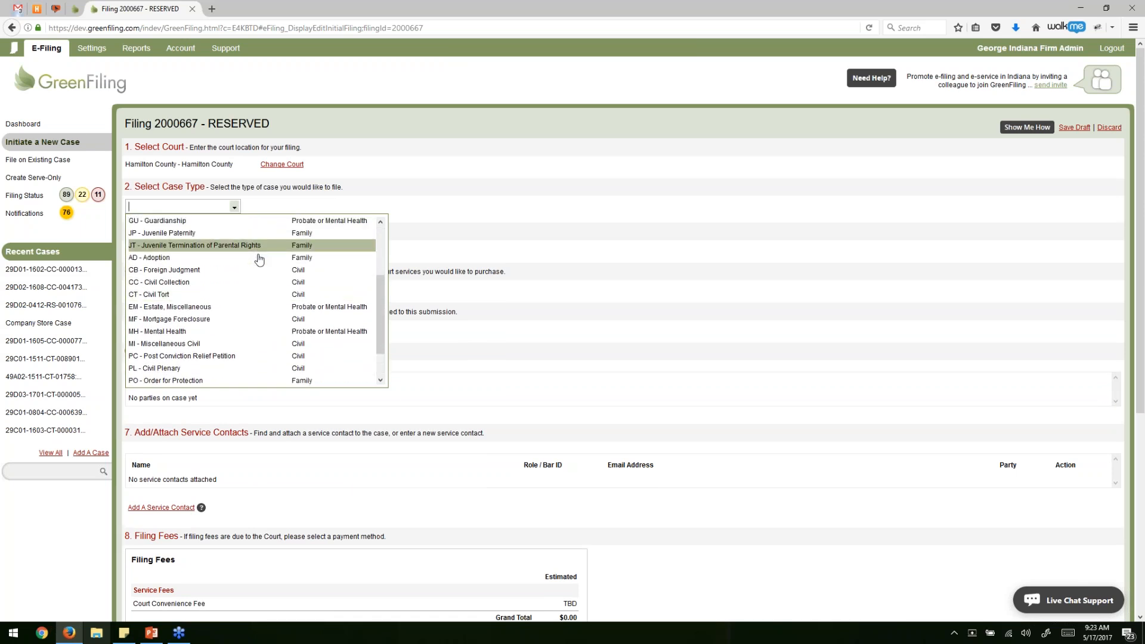
Set the case type to CT - Civil Tort and the document type to Complaint/Equivalent Pleading.
{"action": "left_click", "coordinate": [168, 297]}
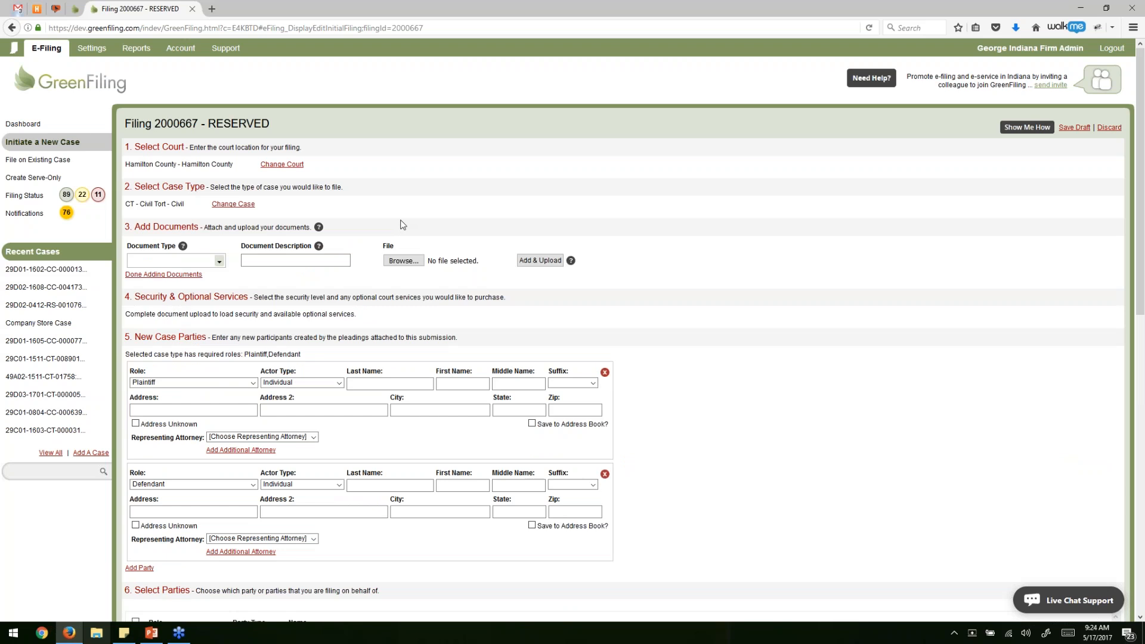
{"action": "left_click", "coordinate": [218, 260]}
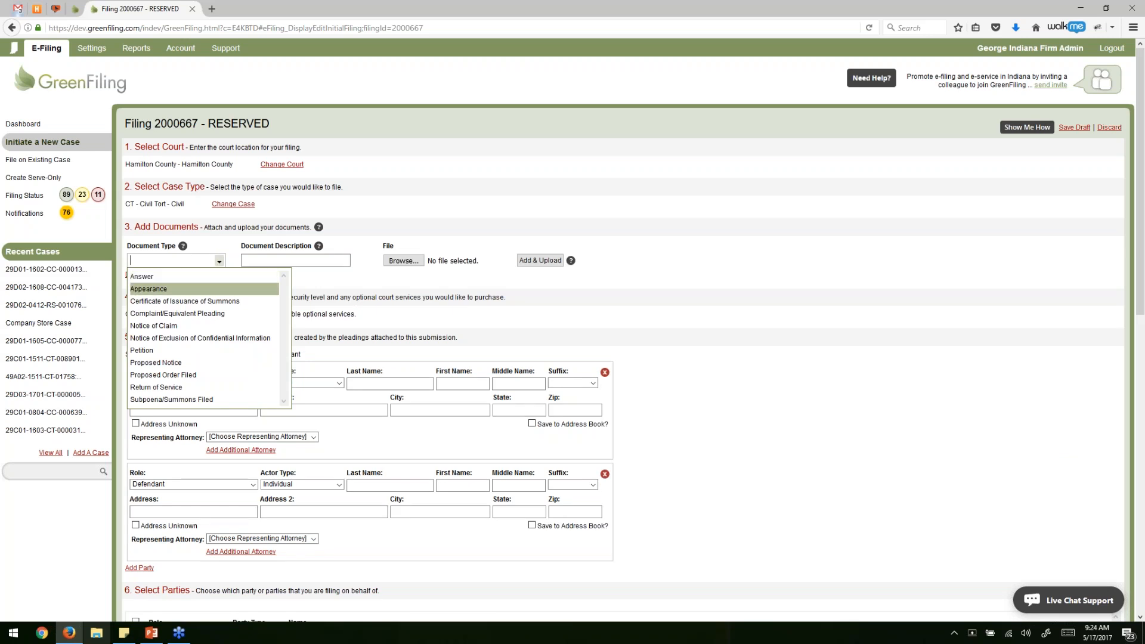
{"action": "left_click", "coordinate": [184, 316]}
Trim the document description to just 'Complaint' and browse for its file.
{"action": "left_click", "coordinate": [255, 259]}
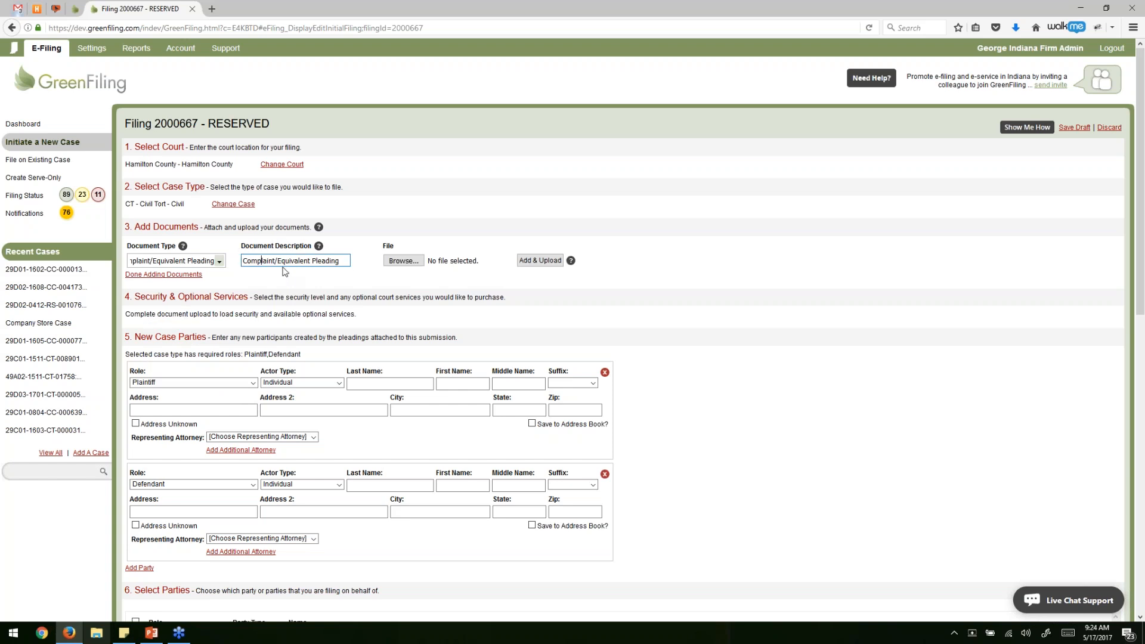
{"action": "left_click", "coordinate": [282, 262]}
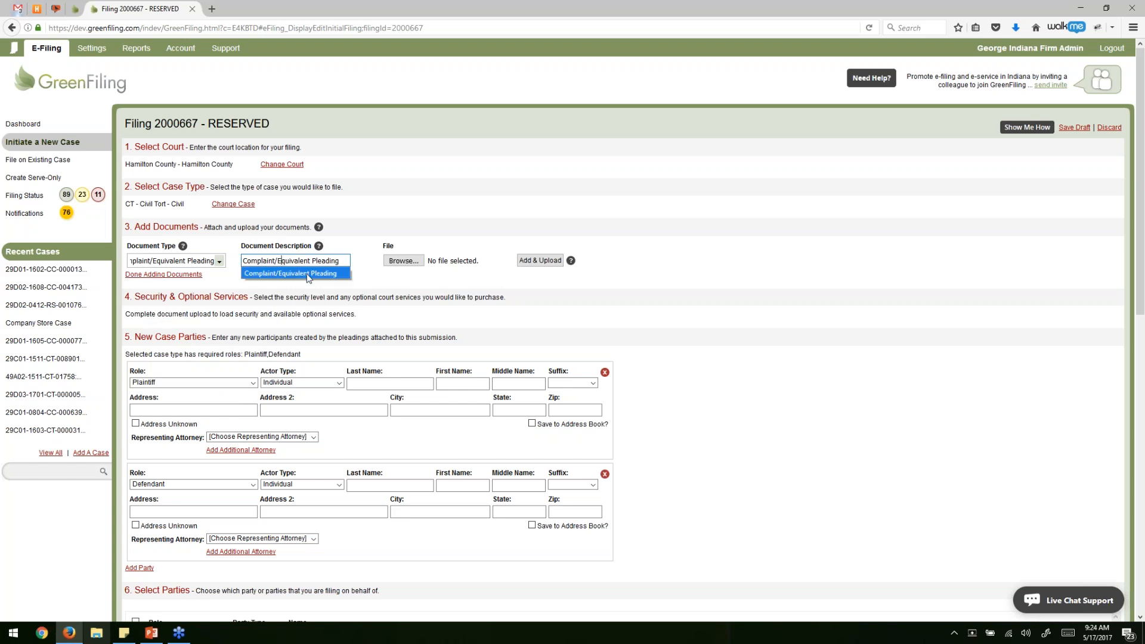
{"action": "left_click", "coordinate": [276, 262]}
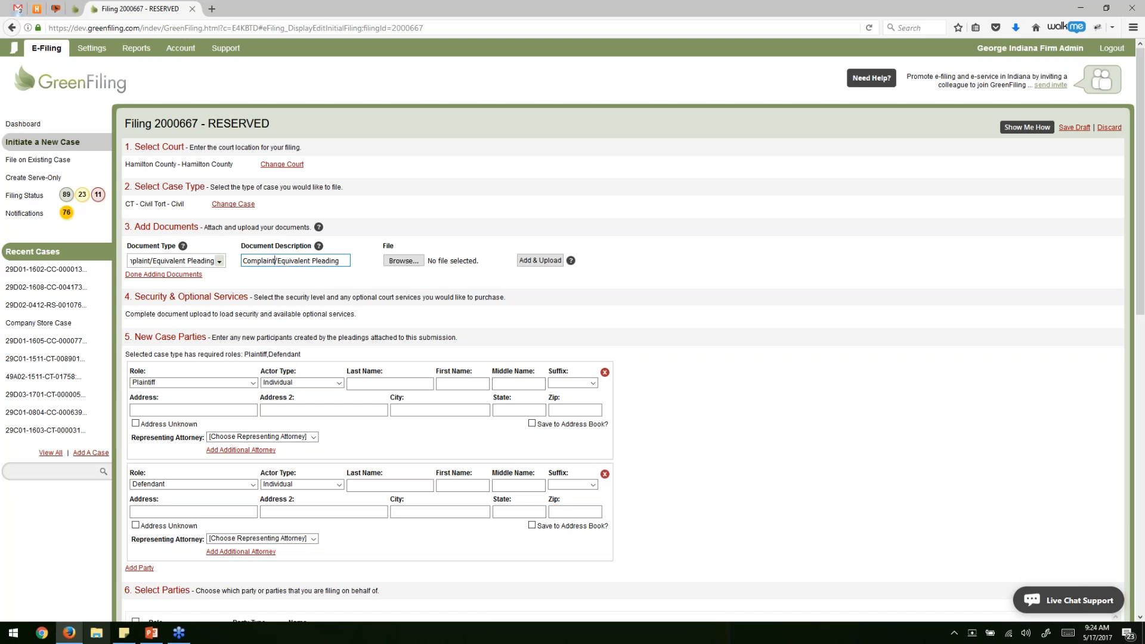
{"action": "key", "text": "shift+End"}
{"action": "key", "text": "Delete"}
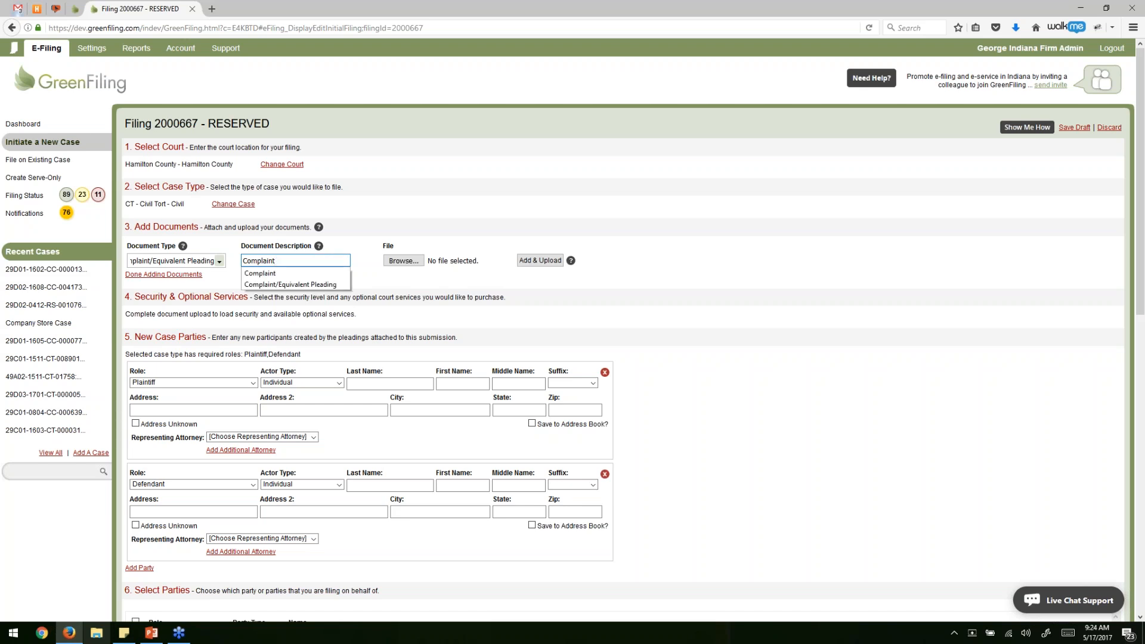
{"action": "left_click", "coordinate": [349, 275]}
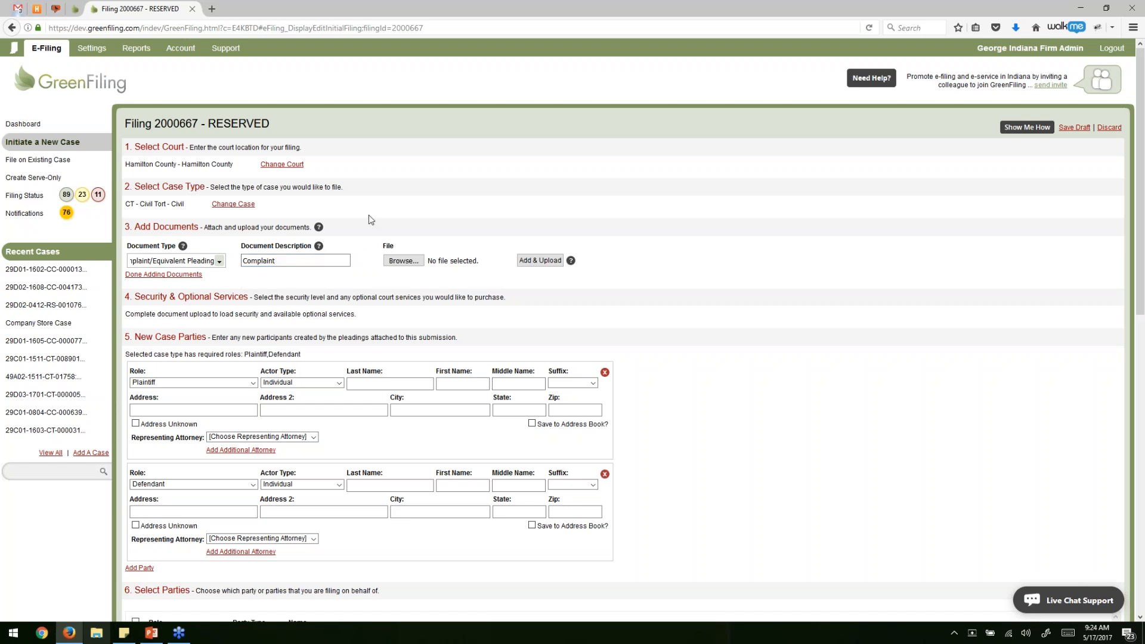
{"action": "left_click", "coordinate": [400, 261]}
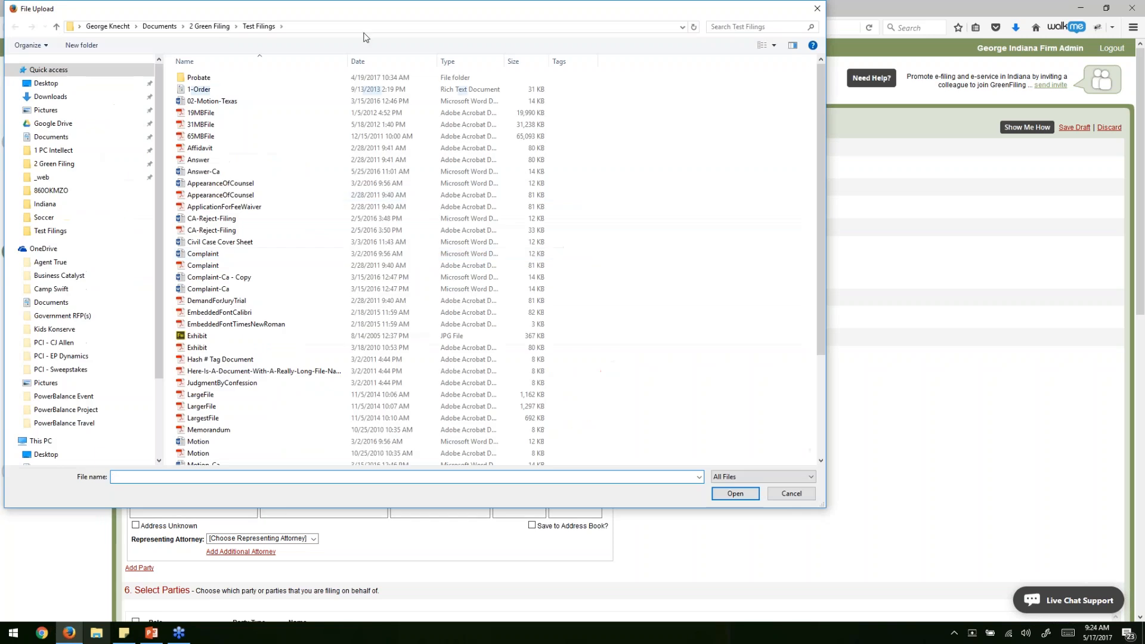
Choose Complaint-Ca from the Test Filings folder in the File Upload dialog.
{"action": "left_click_drag", "start_coordinate": [366, 20], "coordinate": [470, 66]}
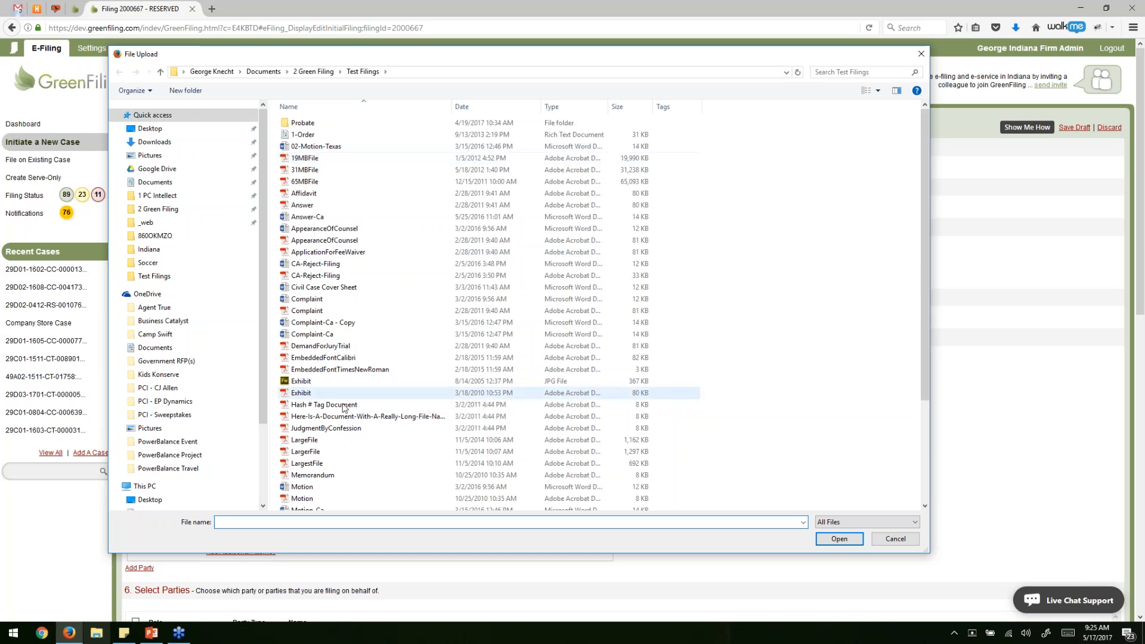
{"action": "scroll", "coordinate": [364, 397], "scroll_direction": "down", "scroll_amount": 4}
{"action": "scroll", "coordinate": [370, 382], "scroll_direction": "up", "scroll_amount": 4}
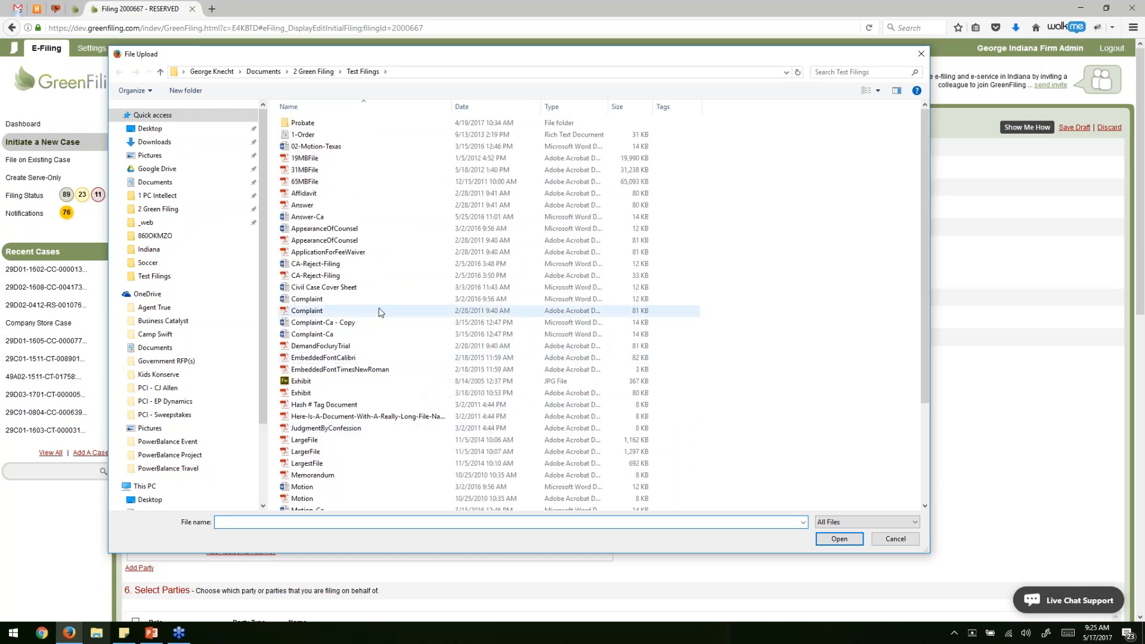
{"action": "left_click", "coordinate": [302, 337]}
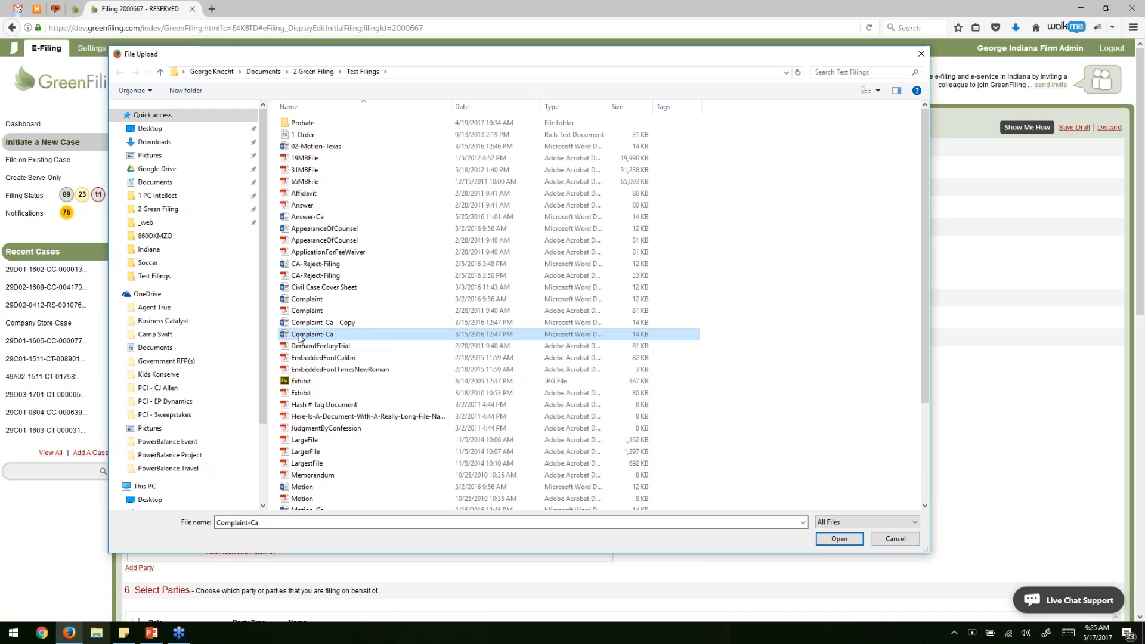
{"action": "double_click", "coordinate": [300, 337]}
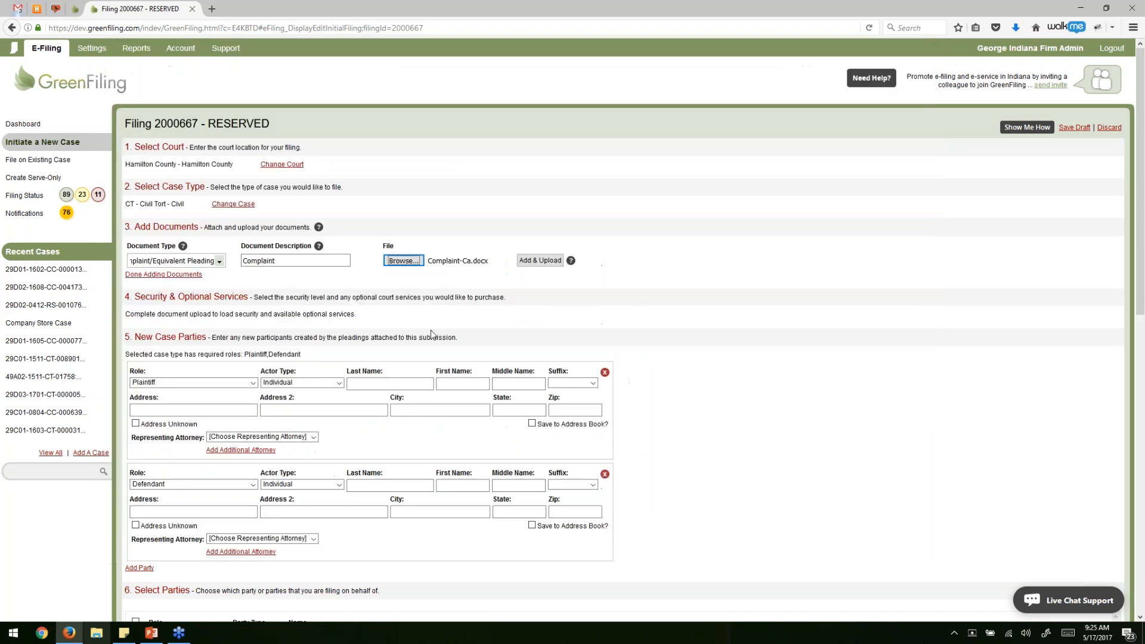
Upload the complaint so Complaint_Ca.pdf (13.7 kB) appears as the Complaint document.
{"action": "left_click", "coordinate": [540, 260]}
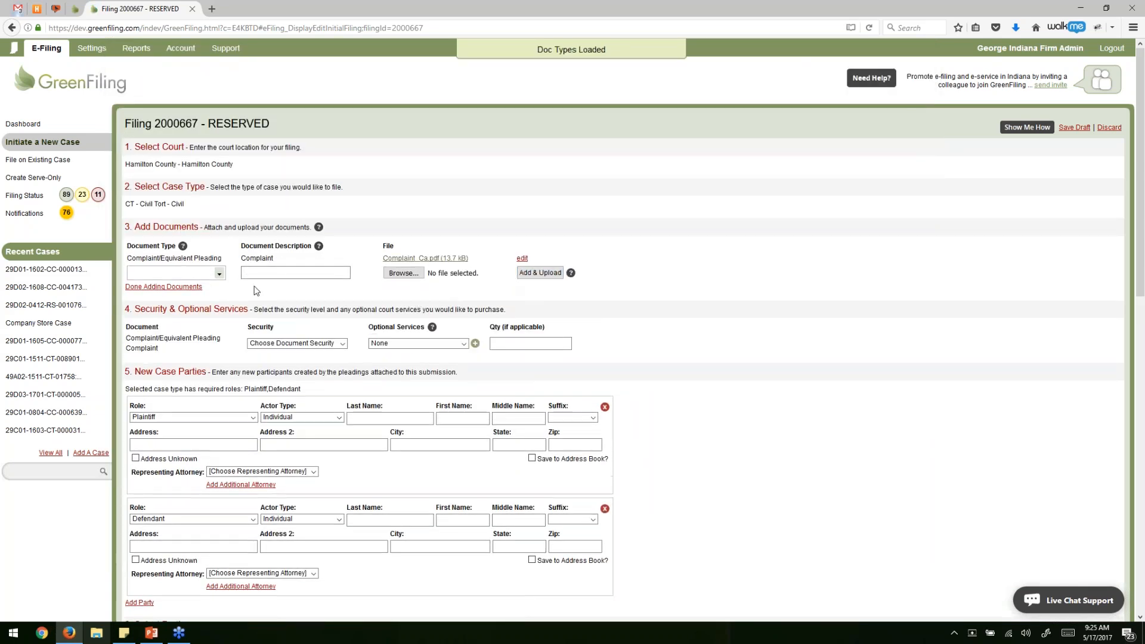
{"action": "left_click_drag", "start_coordinate": [128, 261], "coordinate": [477, 263]}
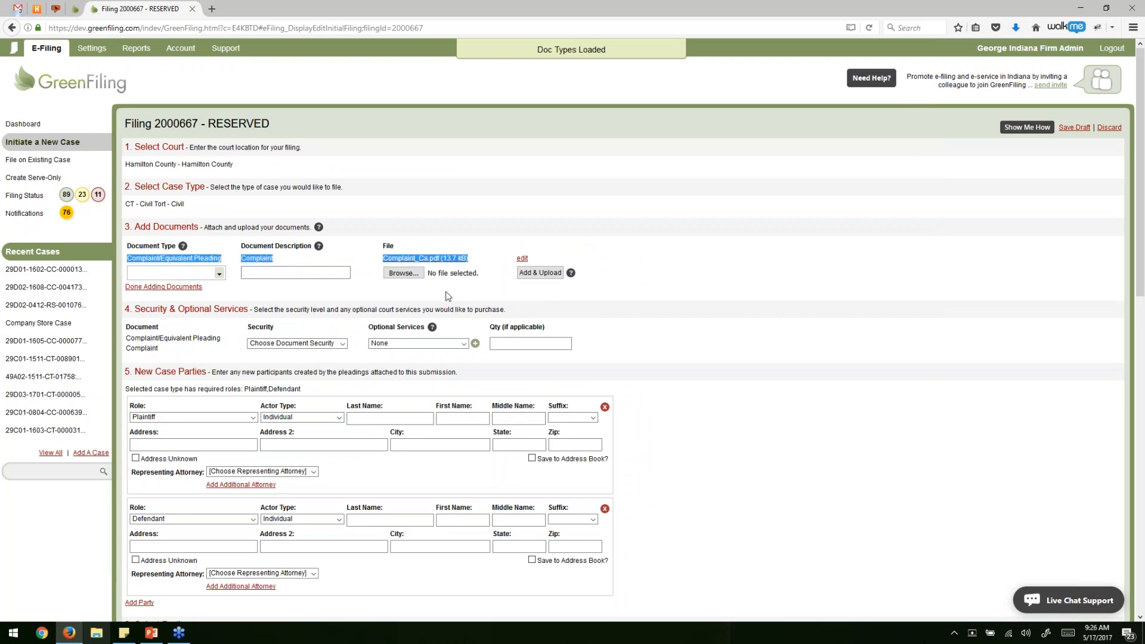
{"action": "left_click", "coordinate": [423, 232]}
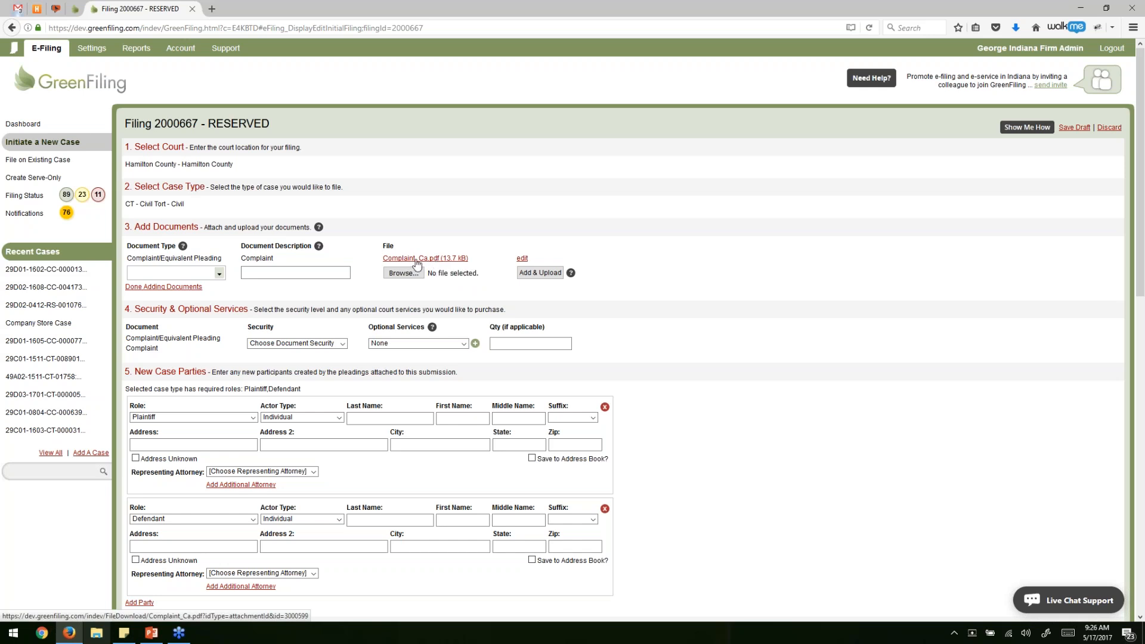
{"action": "left_click", "coordinate": [416, 261]}
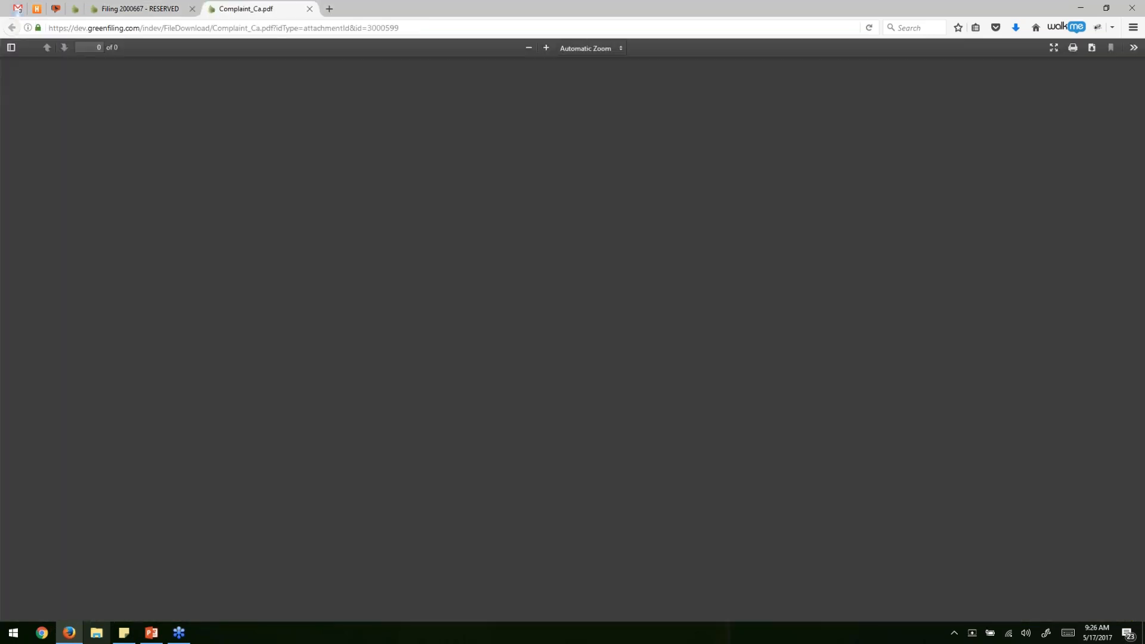
{"action": "scroll", "coordinate": [503, 284], "scroll_direction": "down", "scroll_amount": 2}
{"action": "scroll", "coordinate": [499, 304], "scroll_direction": "up", "scroll_amount": 3}
{"action": "scroll", "coordinate": [504, 298], "scroll_direction": "down", "scroll_amount": 3}
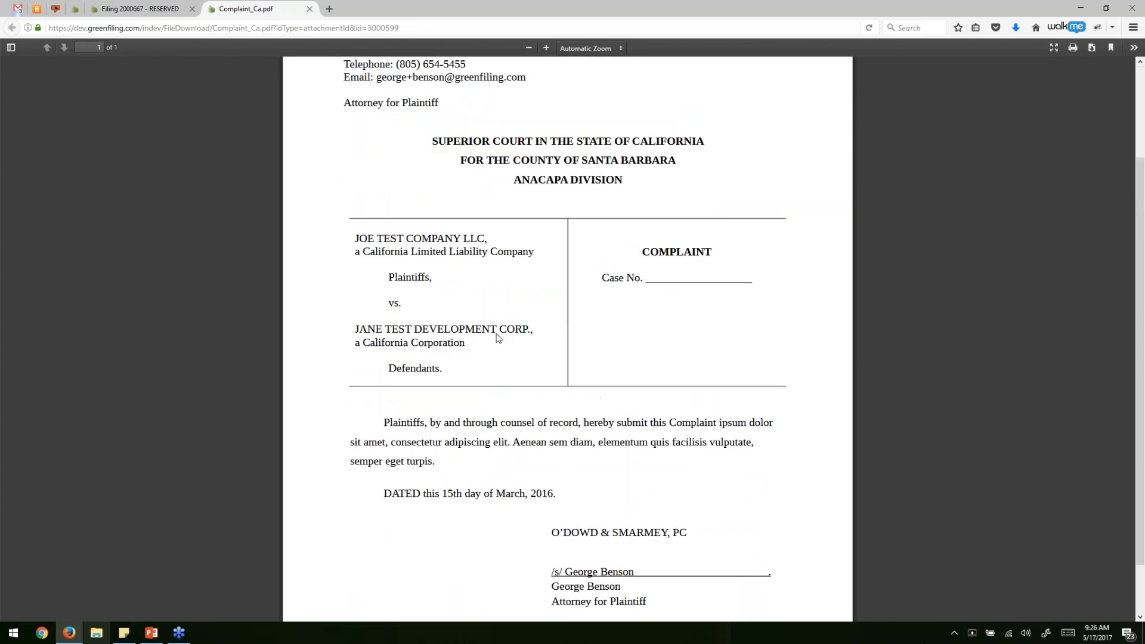
{"action": "left_click", "coordinate": [309, 9]}
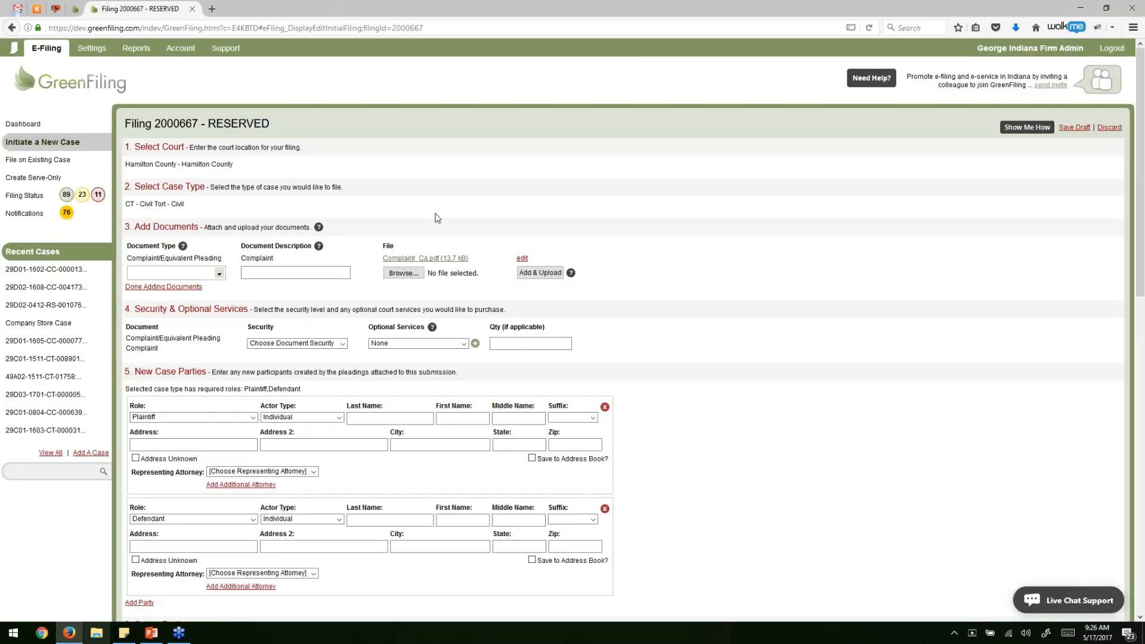
Add a second document of type Notice of Claim with its auto-filled description.
{"action": "left_click", "coordinate": [147, 274]}
{"action": "left_click", "coordinate": [256, 273]}
{"action": "left_click", "coordinate": [154, 272]}
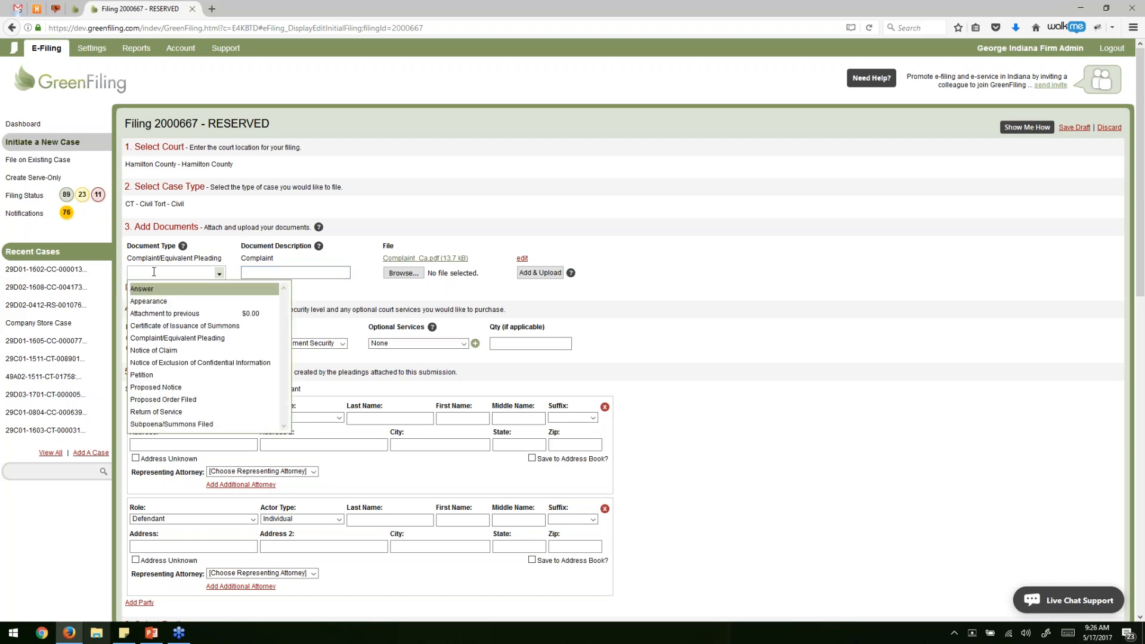
{"action": "left_click", "coordinate": [151, 352]}
{"action": "left_click", "coordinate": [311, 272]}
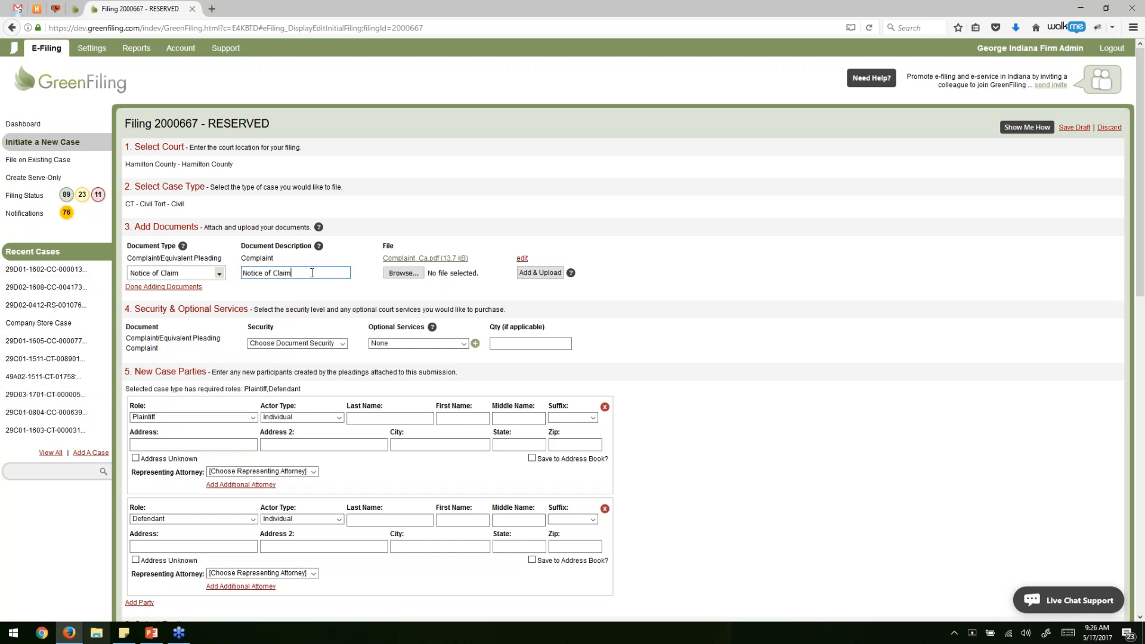
Attach and upload Motion.pdf as its file, then finish adding documents.
{"action": "left_click", "coordinate": [394, 277]}
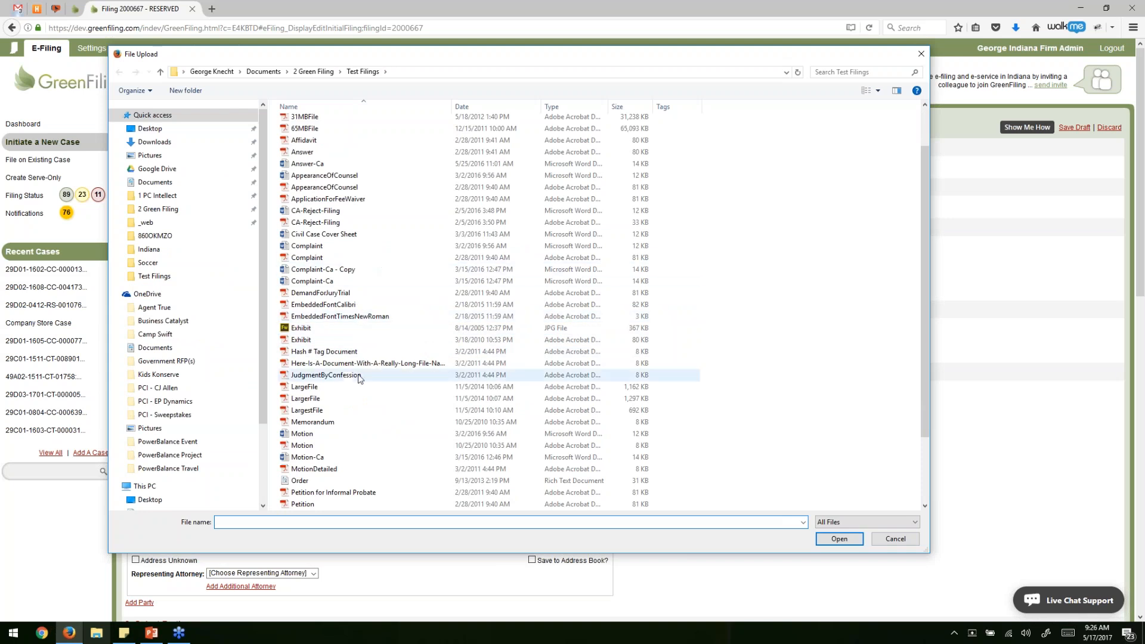
{"action": "double_click", "coordinate": [314, 448]}
{"action": "left_click", "coordinate": [541, 286]}
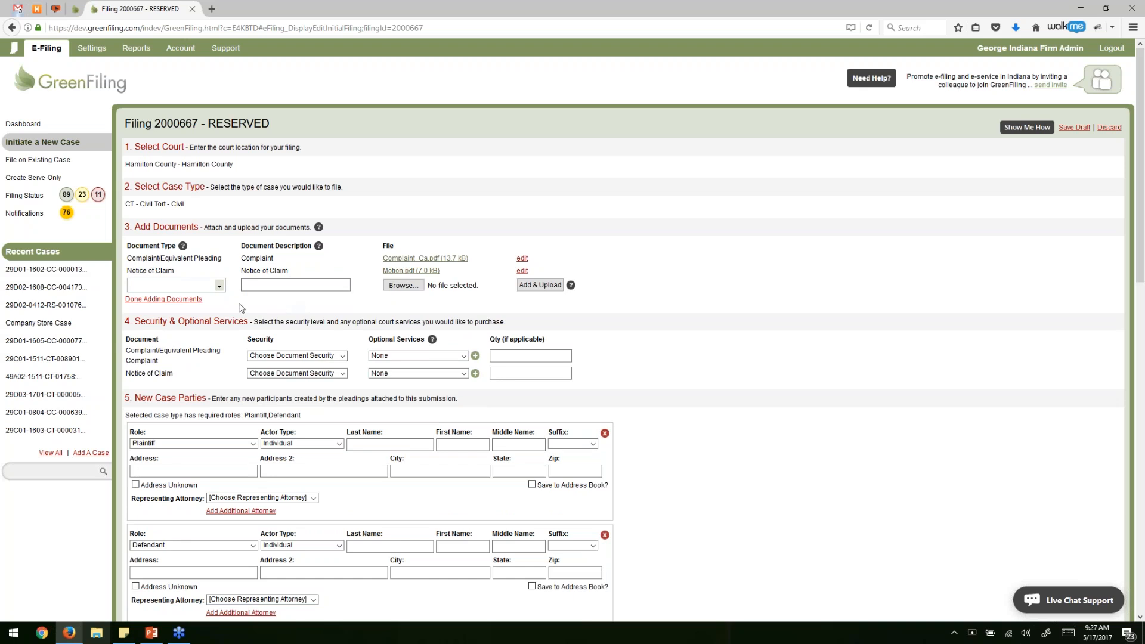
{"action": "left_click", "coordinate": [189, 299]}
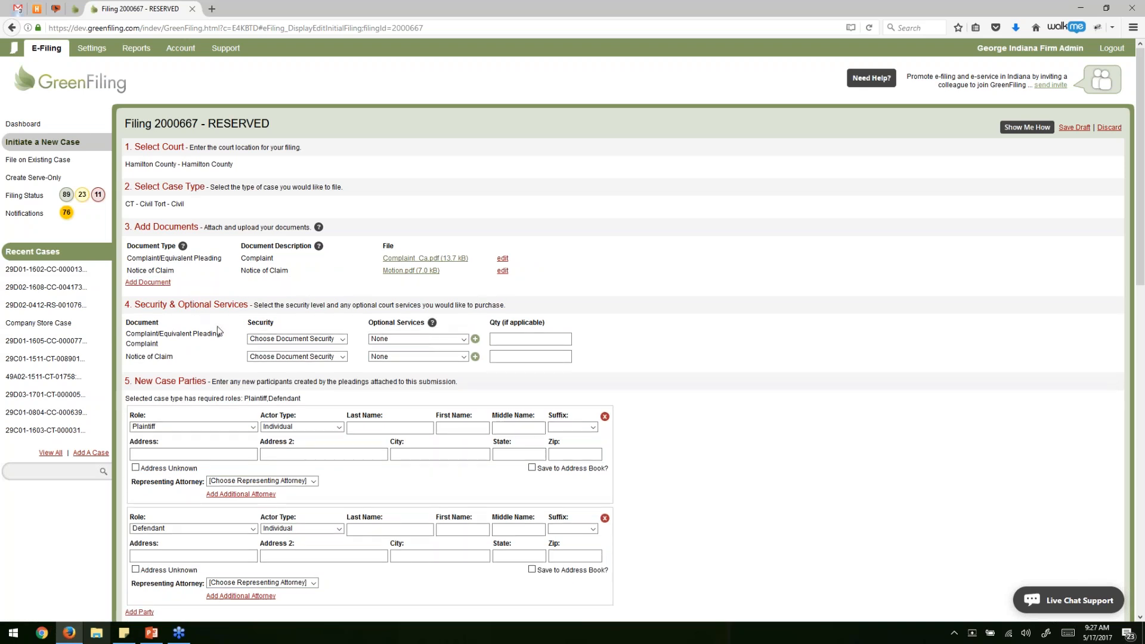
Set the Security of both the Complaint and the Notice of Claim to Public document.
{"action": "scroll", "coordinate": [184, 292], "scroll_direction": "down", "scroll_amount": 2}
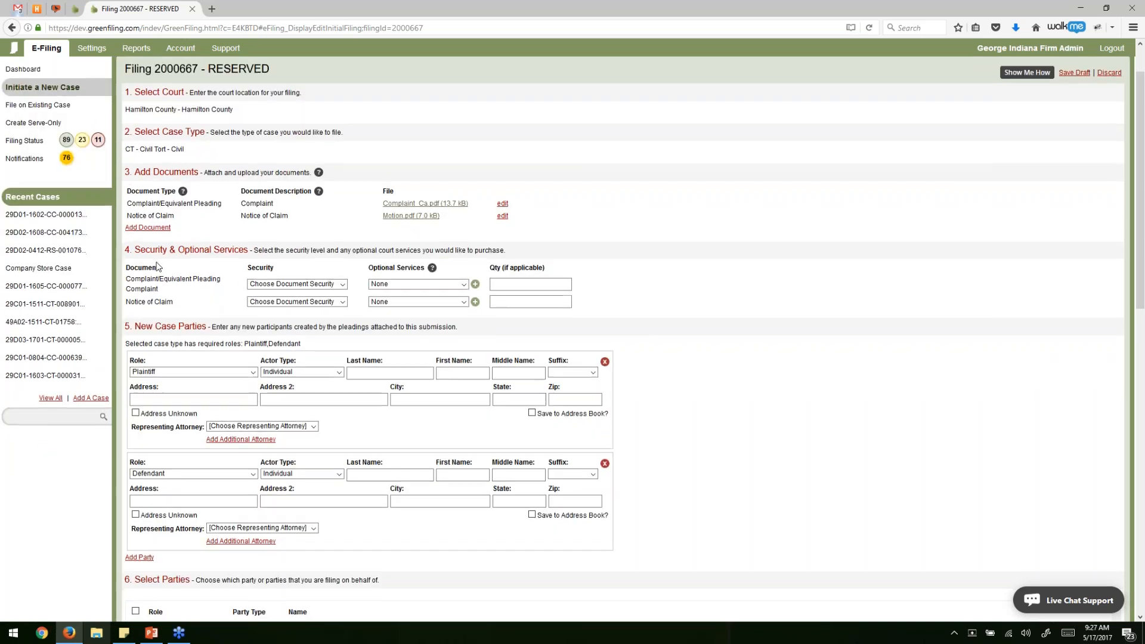
{"action": "scroll", "coordinate": [154, 251], "scroll_direction": "down", "scroll_amount": 2}
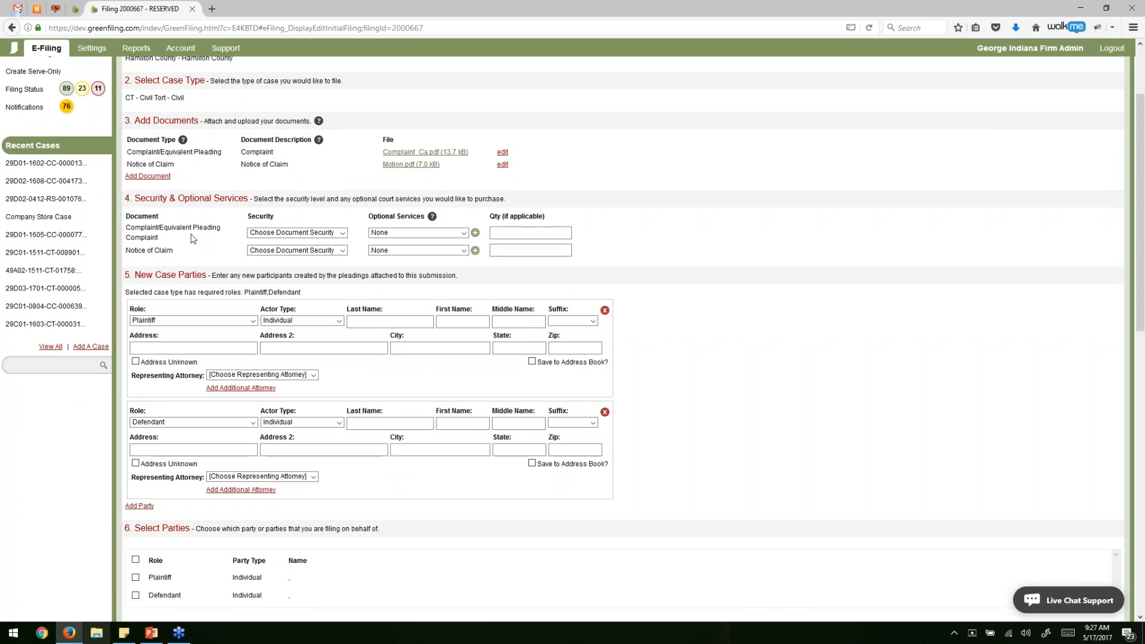
{"action": "left_click", "coordinate": [332, 233]}
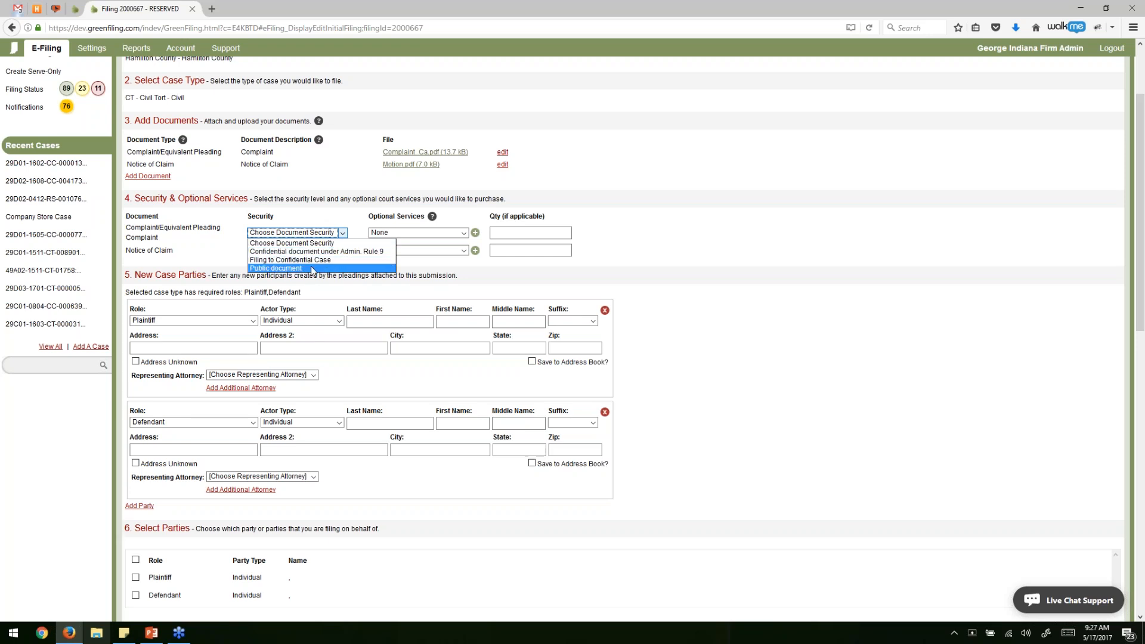
{"action": "left_click", "coordinate": [312, 269]}
{"action": "left_click", "coordinate": [303, 251]}
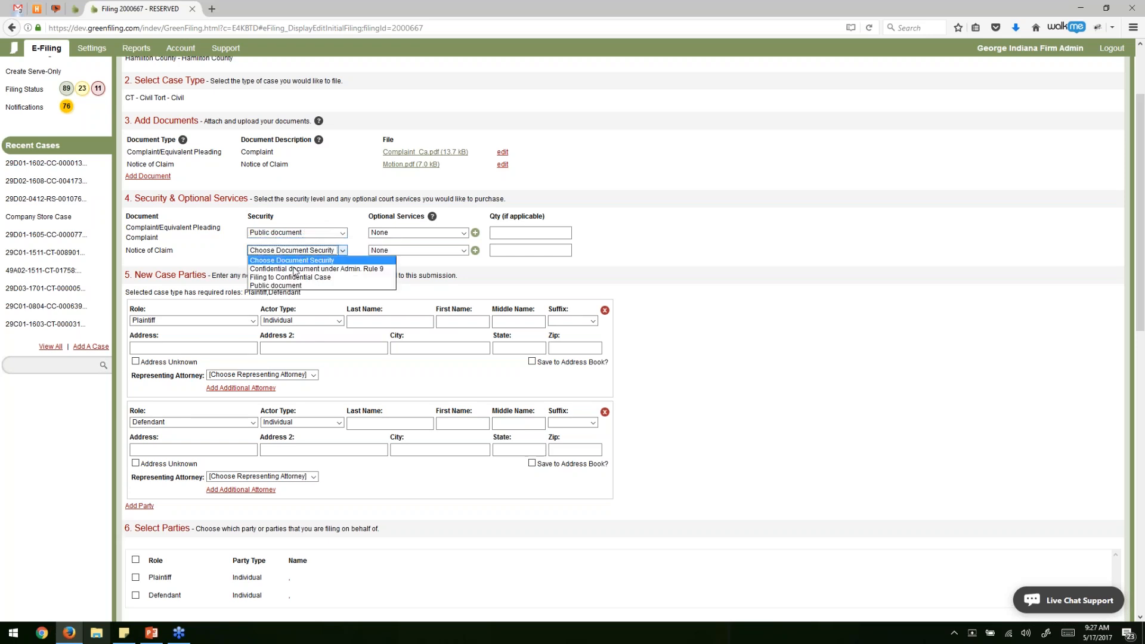
{"action": "left_click", "coordinate": [293, 286]}
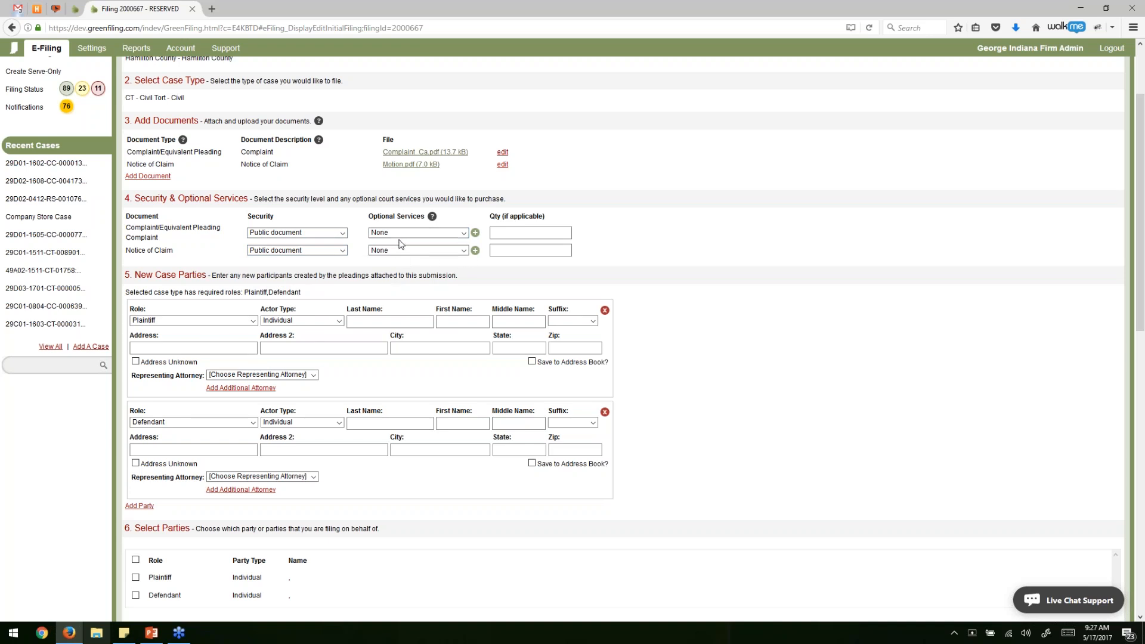
Check Optional Services for both documents and leave them at None.
{"action": "left_click", "coordinate": [427, 233]}
{"action": "left_click", "coordinate": [427, 232]}
{"action": "left_click", "coordinate": [425, 250]}
{"action": "left_click", "coordinate": [425, 251]}
{"action": "left_click", "coordinate": [427, 234]}
{"action": "left_click", "coordinate": [427, 233]}
{"action": "left_click", "coordinate": [427, 233]}
{"action": "left_click", "coordinate": [412, 251]}
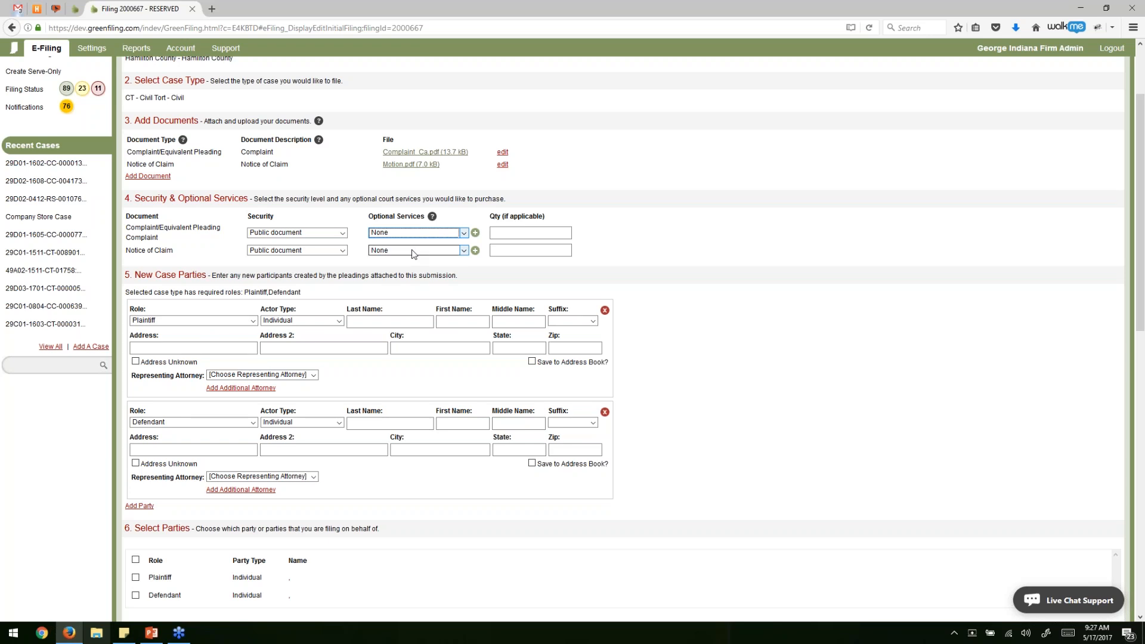
{"action": "left_click", "coordinate": [383, 219]}
{"action": "scroll", "coordinate": [393, 252], "scroll_direction": "down", "scroll_amount": 1}
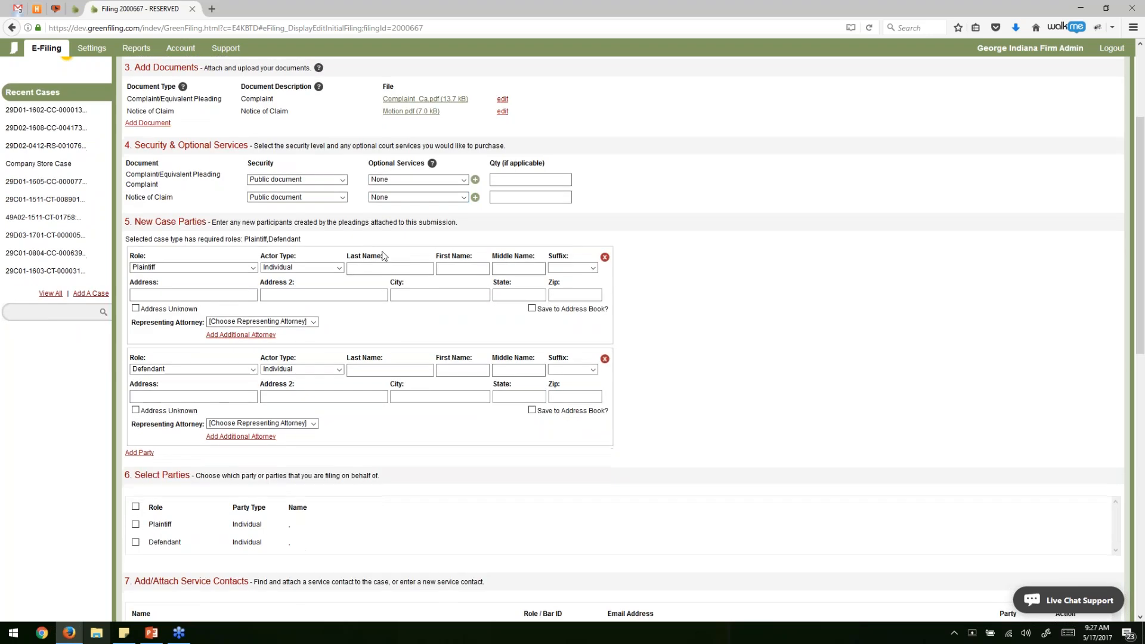
Enter the plaintiff as business Howard Air Conditioning Service Inc. with its address and representing attorney.
{"action": "scroll", "coordinate": [372, 253], "scroll_direction": "down", "scroll_amount": 1}
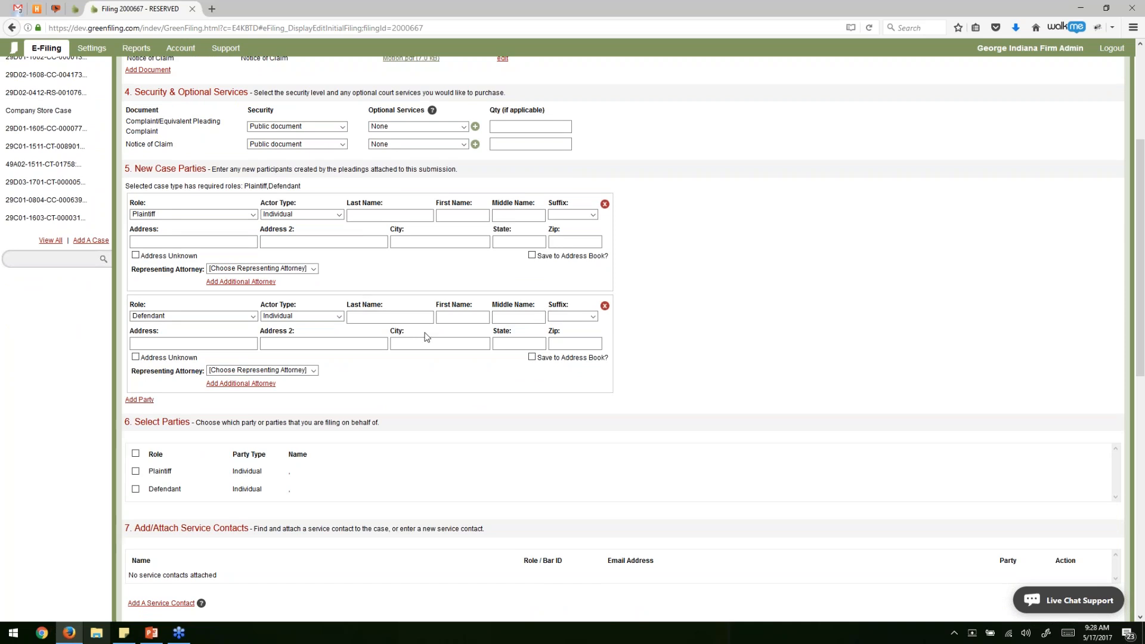
{"action": "left_click_drag", "start_coordinate": [244, 186], "coordinate": [311, 191]}
{"action": "left_click", "coordinate": [321, 216]}
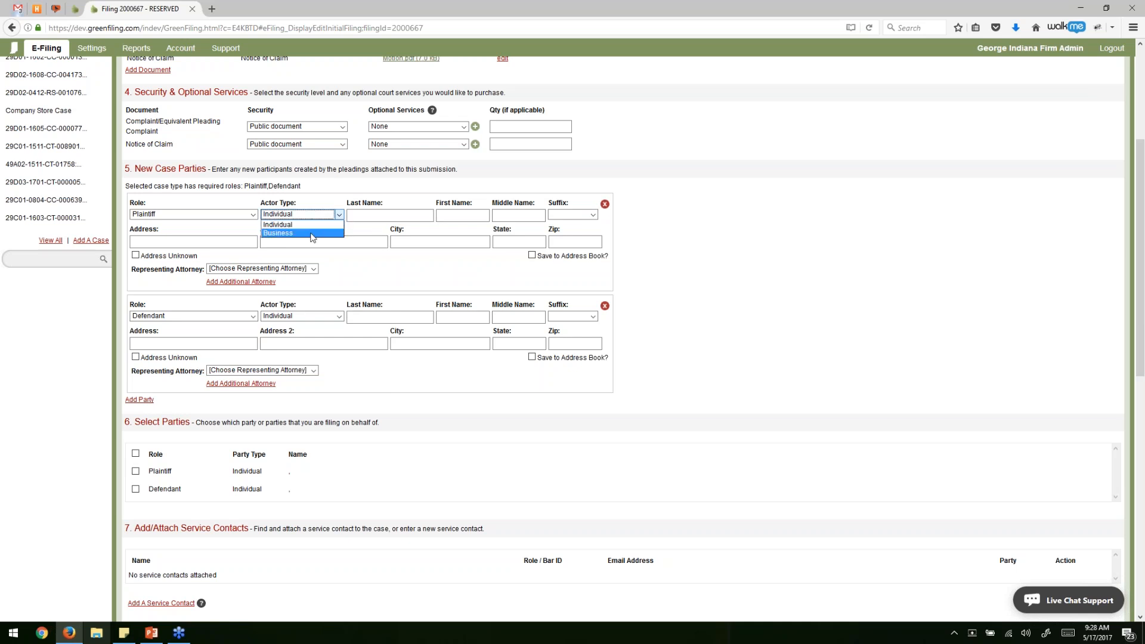
{"action": "left_click", "coordinate": [315, 233]}
{"action": "left_click", "coordinate": [369, 215]}
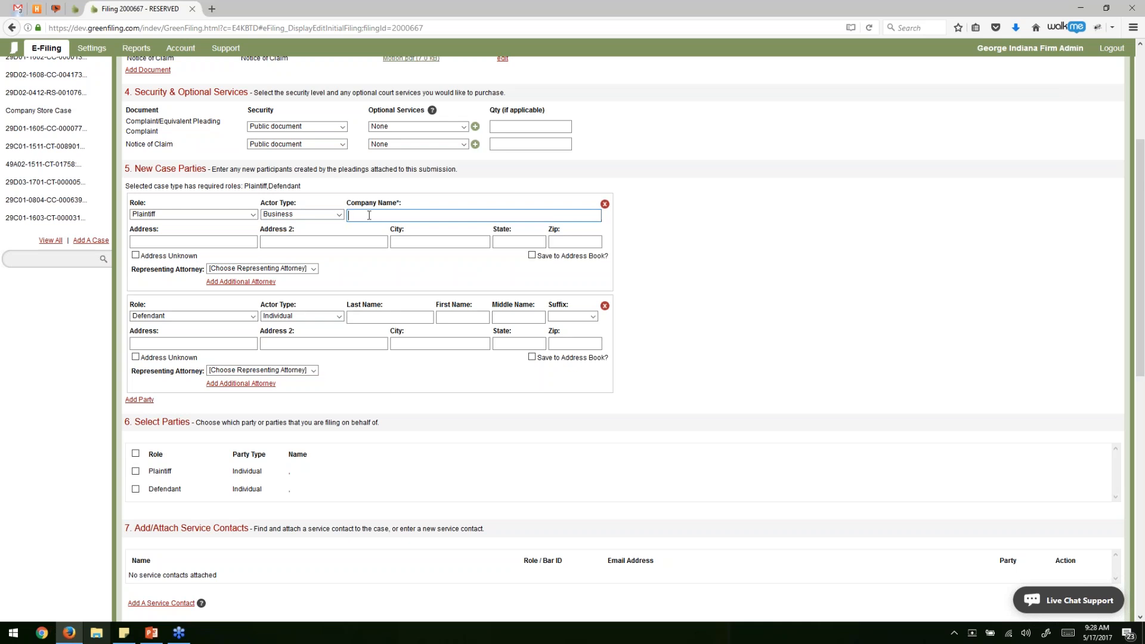
{"action": "type", "text": "Howard Air Conditioning "}
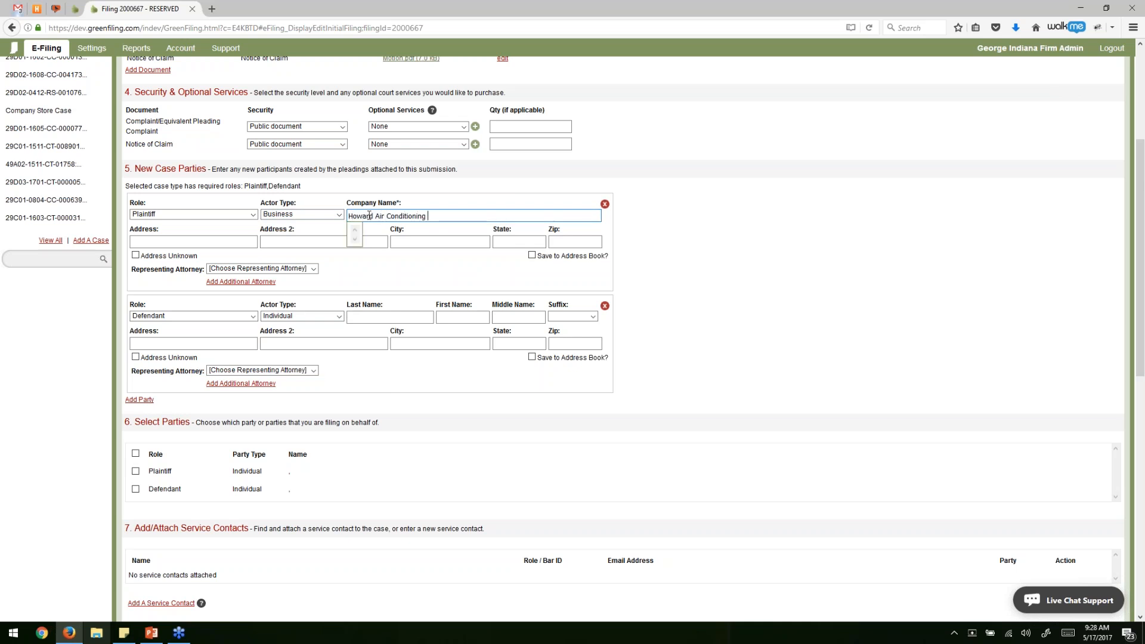
{"action": "type", "text": "Service Inc."}
{"action": "key", "text": "Tab"}
{"action": "type", "text": "123"}
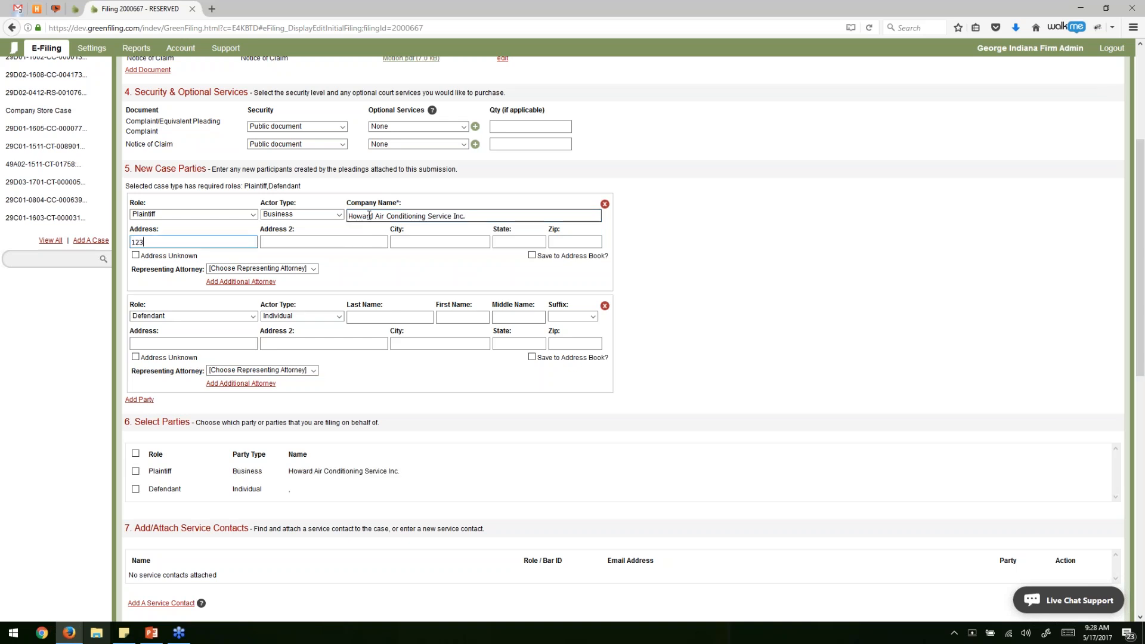
{"action": "type", "text": " Easy St."}
{"action": "key", "text": "Tab"}
{"action": "key", "text": "Tab"}
{"action": "type", "text": "Richmond"}
{"action": "key", "text": "Tab"}
{"action": "type", "text": "IN"}
{"action": "key", "text": "Tab"}
{"action": "type", "text": "32343"}
{"action": "left_click", "coordinate": [313, 269]}
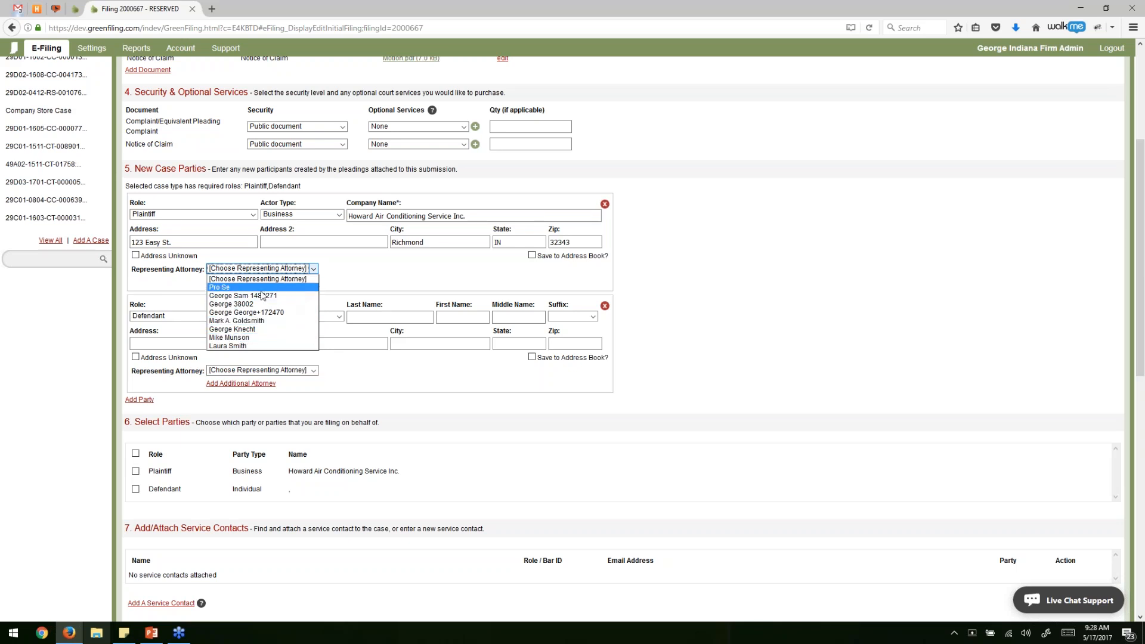
{"action": "left_click", "coordinate": [273, 337]}
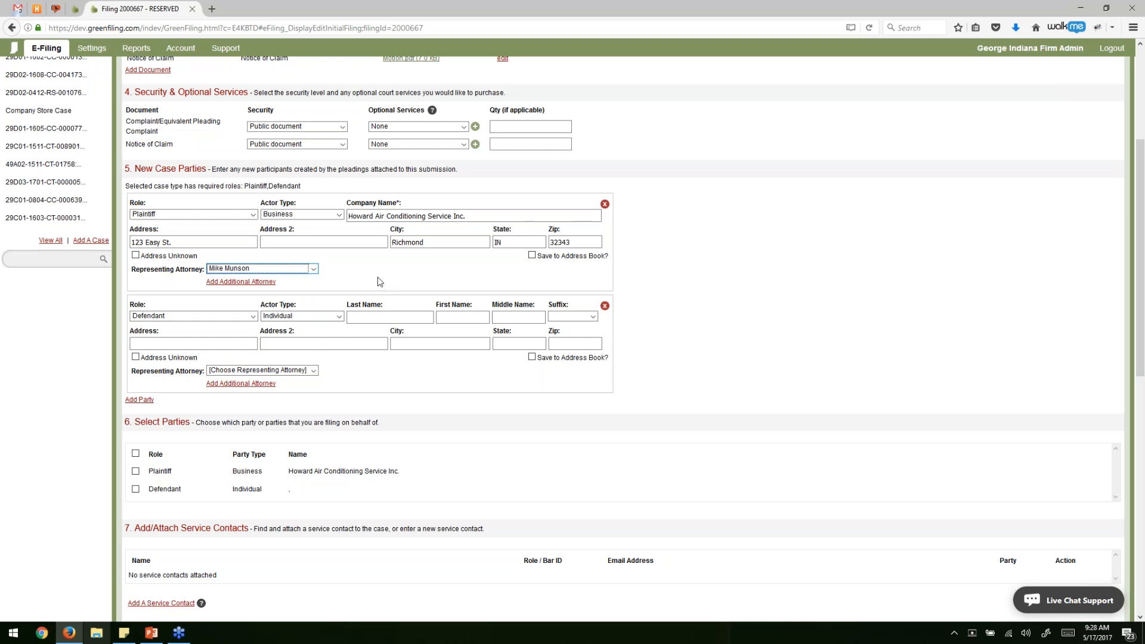
Enter the individual defendant's last name, first name and Richmond, IN address.
{"action": "left_click", "coordinate": [358, 317]}
{"action": "key", "text": "Tab"}
{"action": "key", "text": "Tab"}
{"action": "key", "text": "Tab"}
{"action": "key", "text": "Tab"}
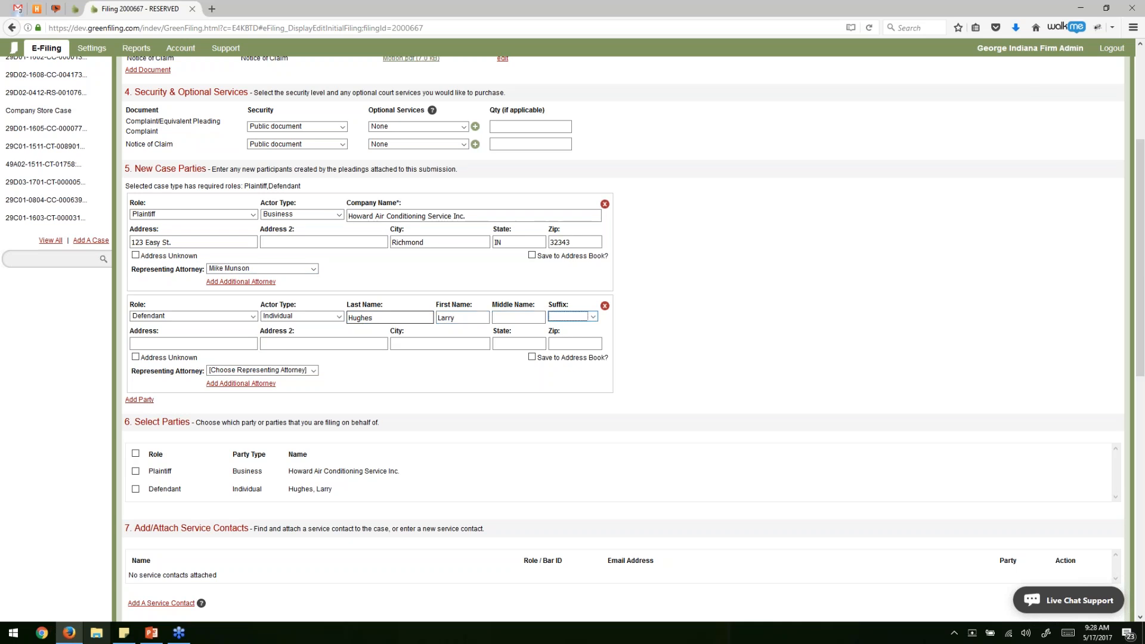
{"action": "type", "text": "234 Hard Way"}
{"action": "key", "text": "Tab"}
{"action": "key", "text": "Tab"}
{"action": "type", "text": "Richmond"}
{"action": "key", "text": "Tab"}
{"action": "type", "text": "IN"}
{"action": "key", "text": "Tab"}
{"action": "type", "text": "3234"}
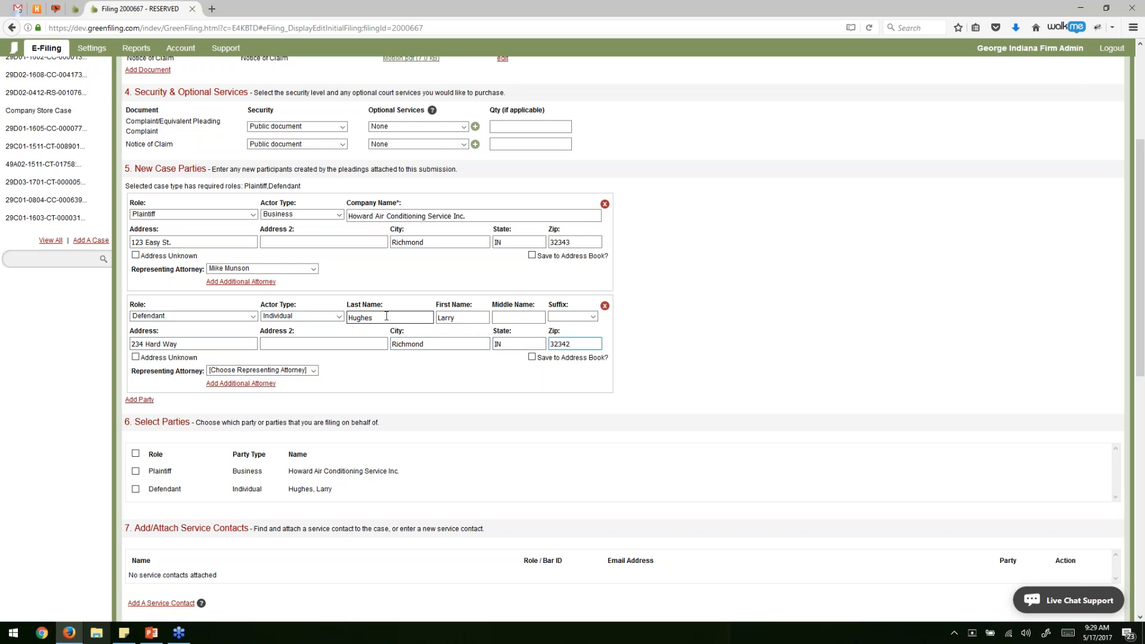
{"action": "scroll", "coordinate": [366, 373], "scroll_direction": "down", "scroll_amount": 2}
Leave the first defendant with no representing attorney.
{"action": "left_click", "coordinate": [313, 318]}
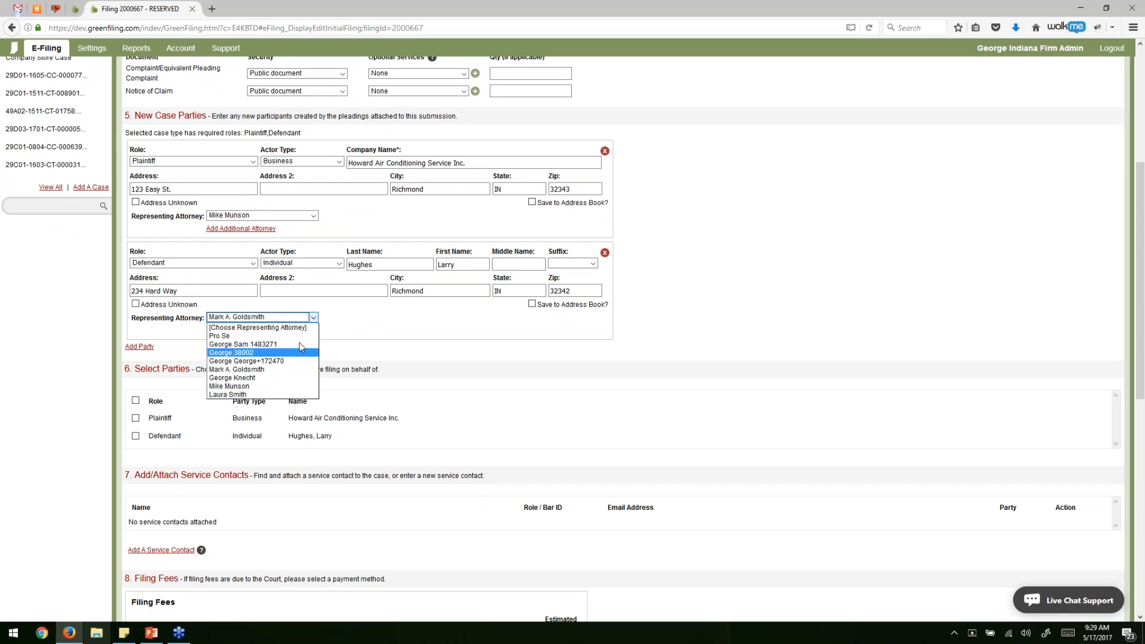
{"action": "left_click", "coordinate": [257, 327]}
{"action": "left_click", "coordinate": [356, 322]}
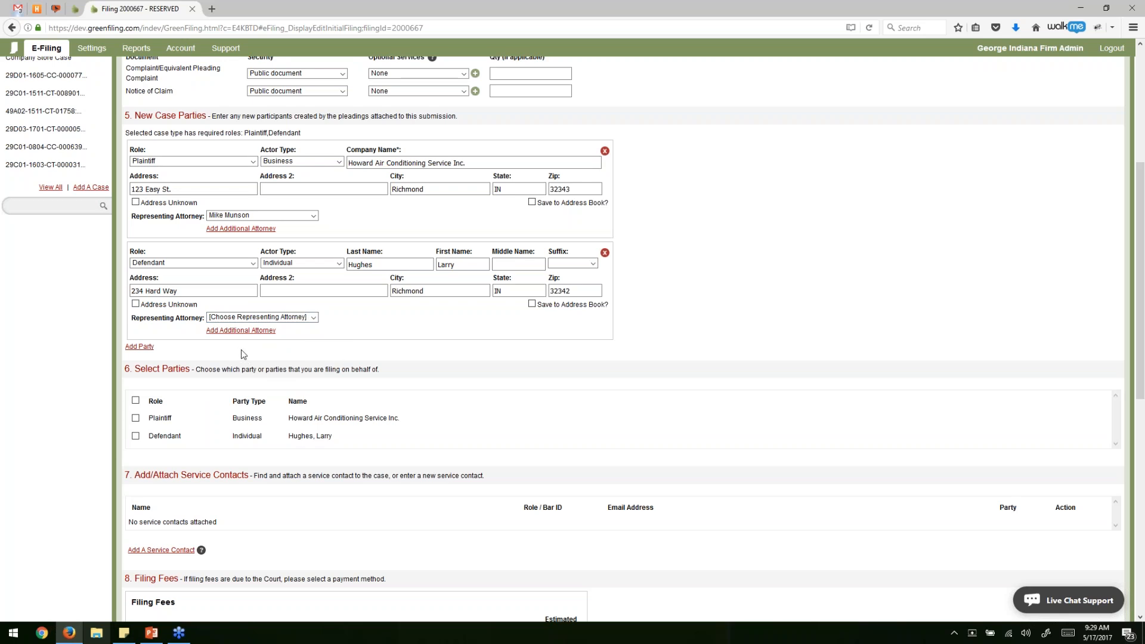
Add a new party as Defendant with last and first names, marking the address unknown.
{"action": "left_click", "coordinate": [143, 347]}
{"action": "scroll", "coordinate": [262, 344], "scroll_direction": "down", "scroll_amount": 5}
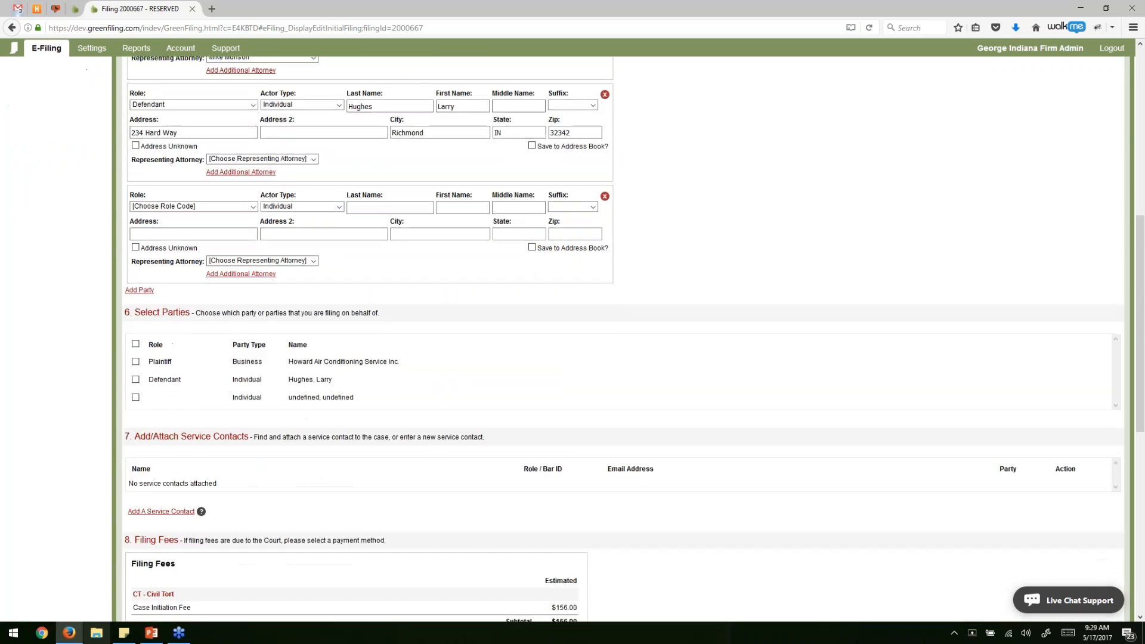
{"action": "left_click", "coordinate": [190, 205]}
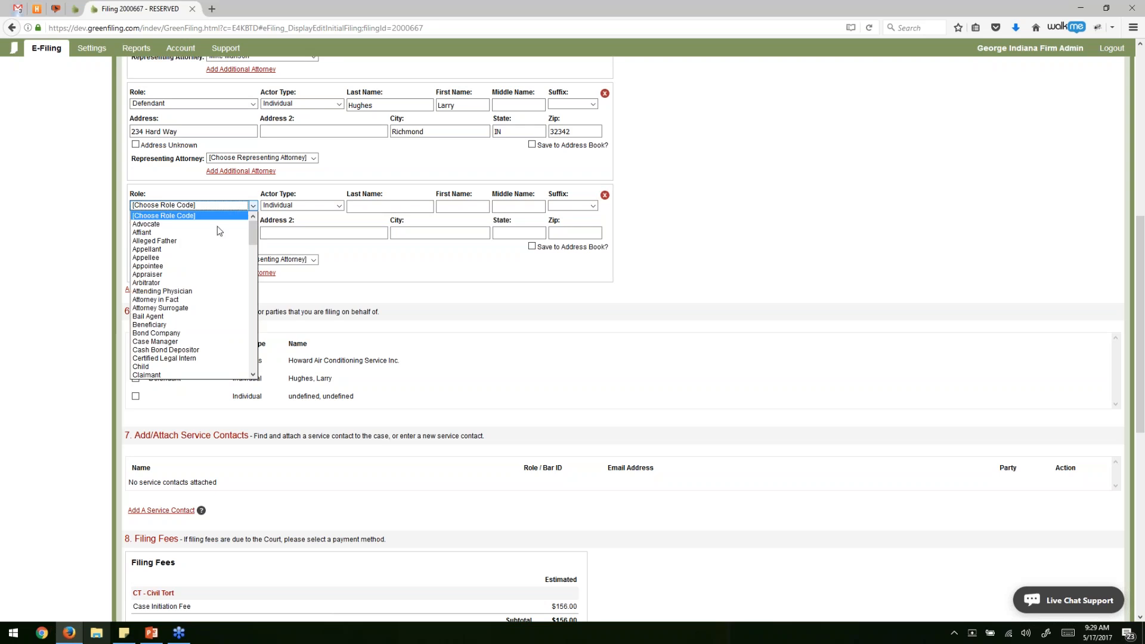
{"action": "key", "text": "d"}
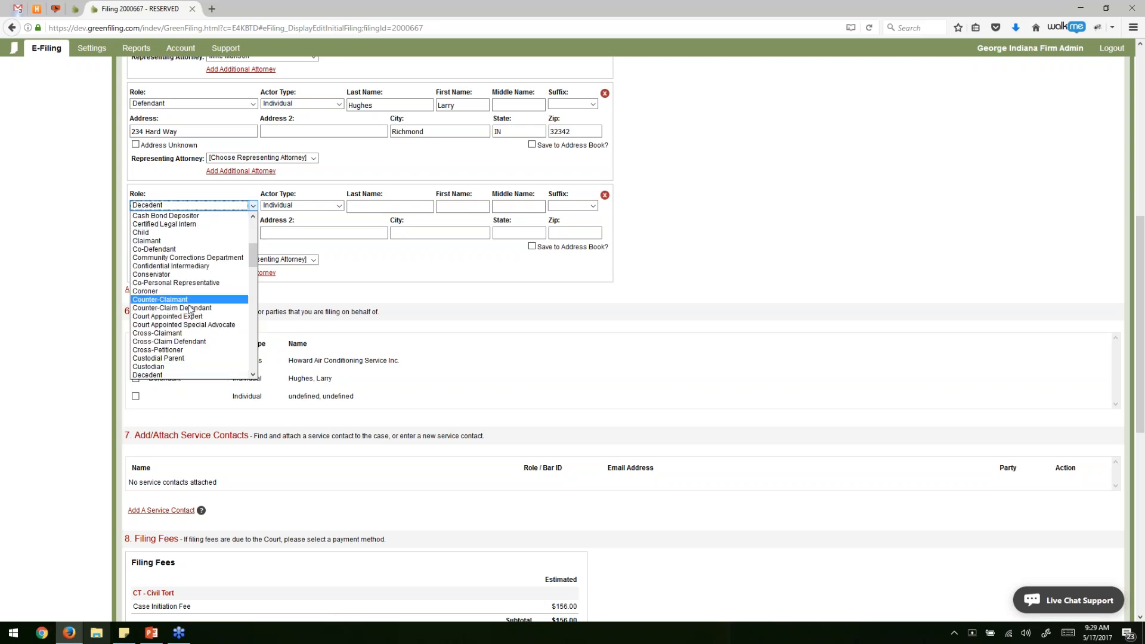
{"action": "scroll", "coordinate": [188, 303], "scroll_direction": "down", "scroll_amount": 1}
{"action": "left_click", "coordinate": [184, 345]}
{"action": "left_click", "coordinate": [366, 205]}
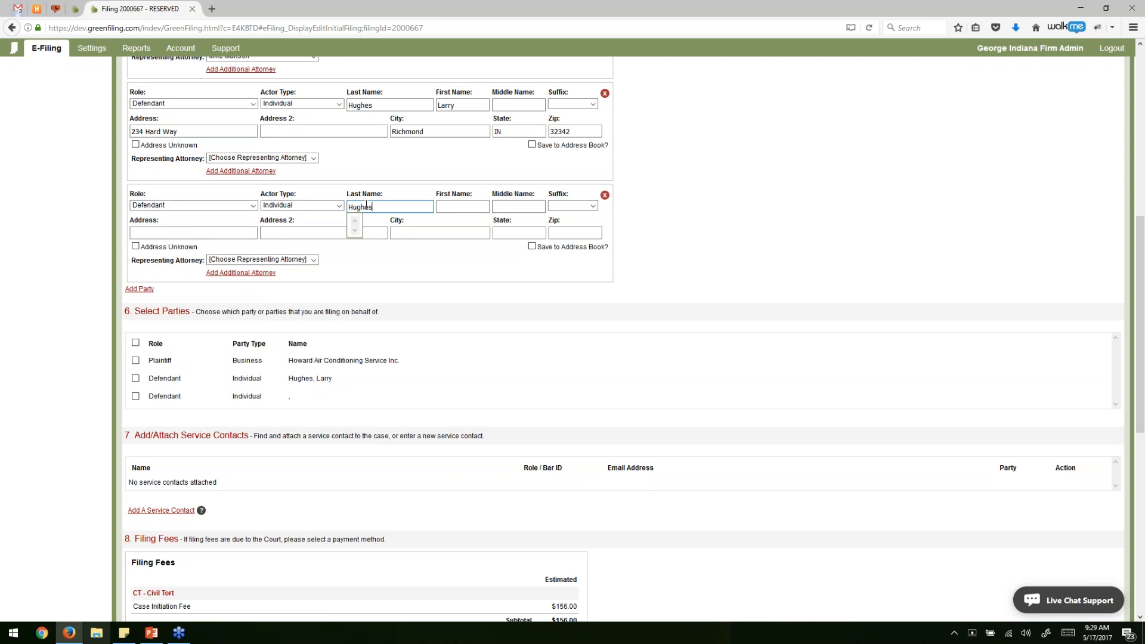
{"action": "key", "text": "Tab"}
{"action": "key", "text": "Tab"}
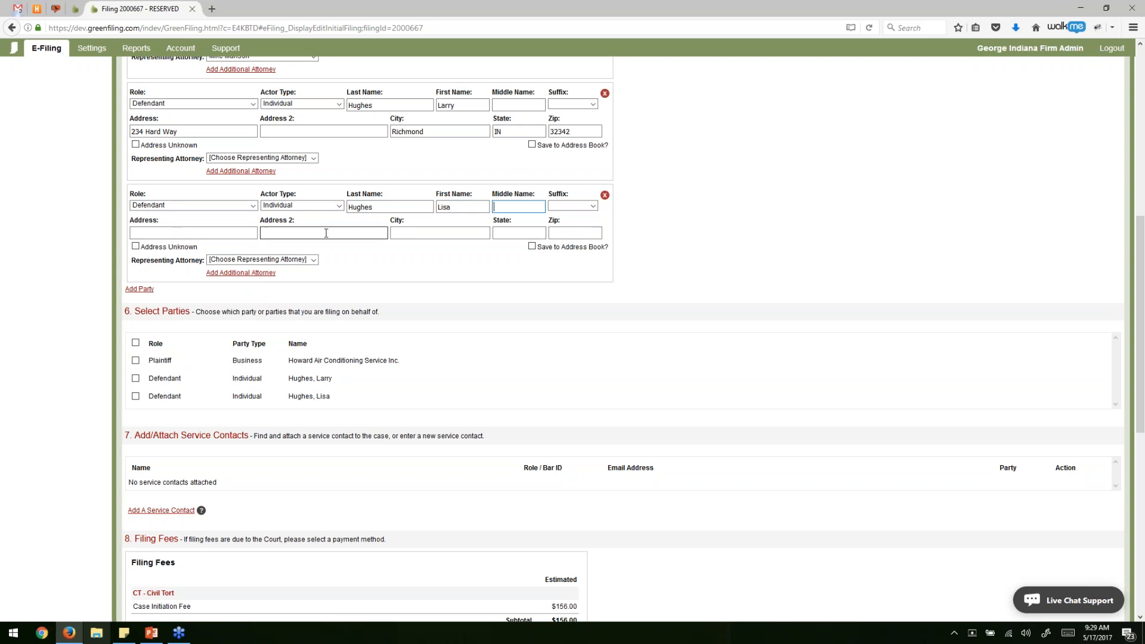
{"action": "left_click", "coordinate": [163, 248]}
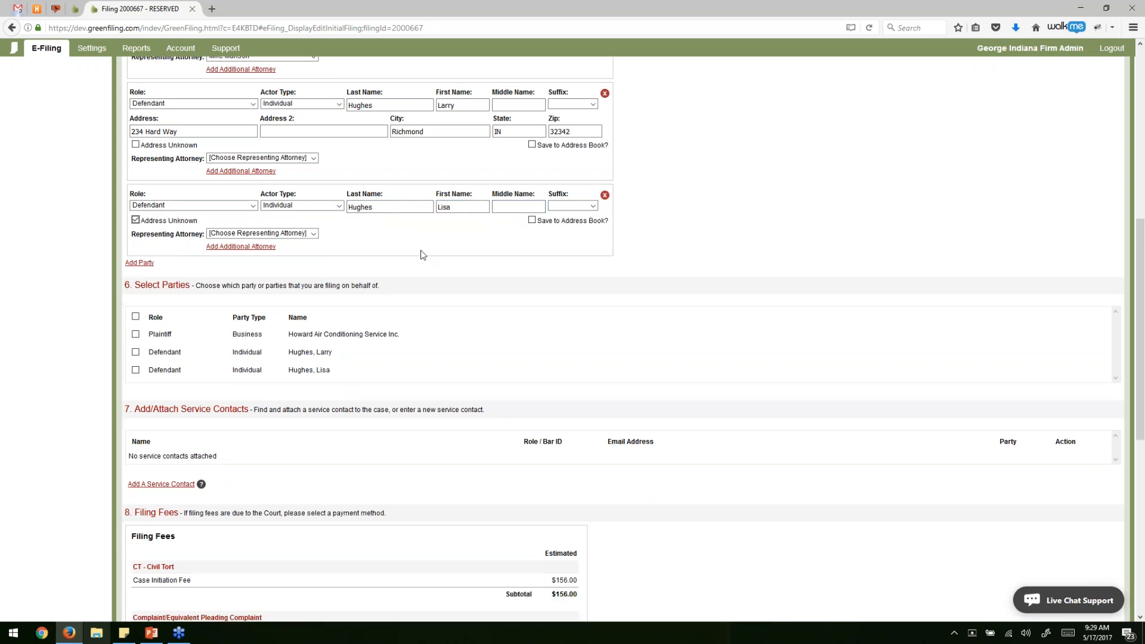
{"action": "scroll", "coordinate": [417, 257], "scroll_direction": "up", "scroll_amount": 2}
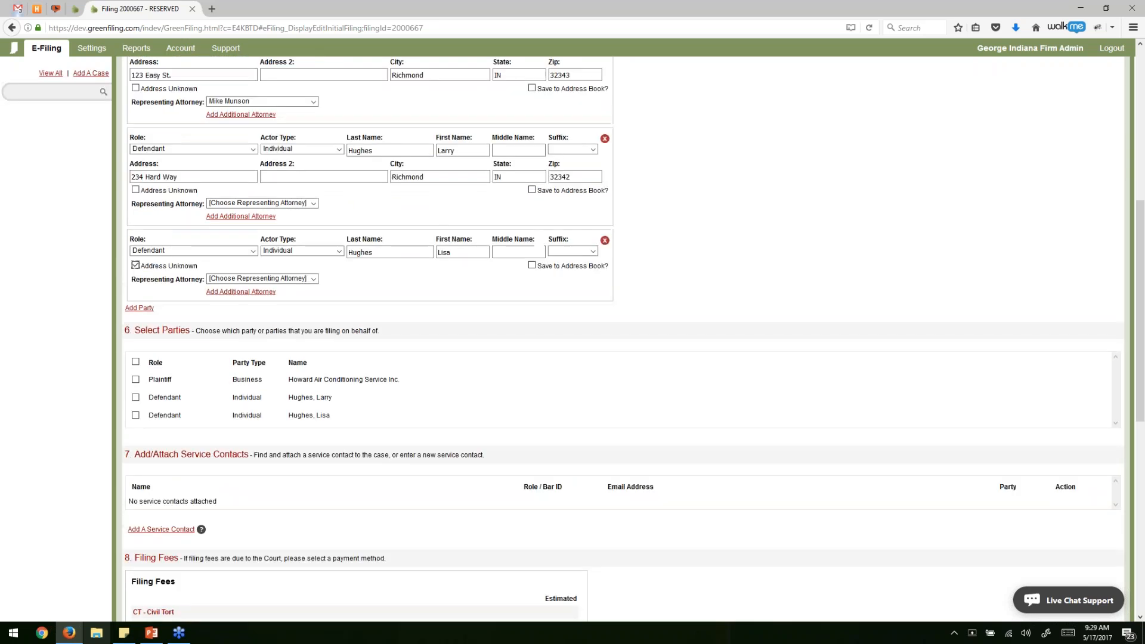
{"action": "scroll", "coordinate": [224, 330], "scroll_direction": "up", "scroll_amount": 3}
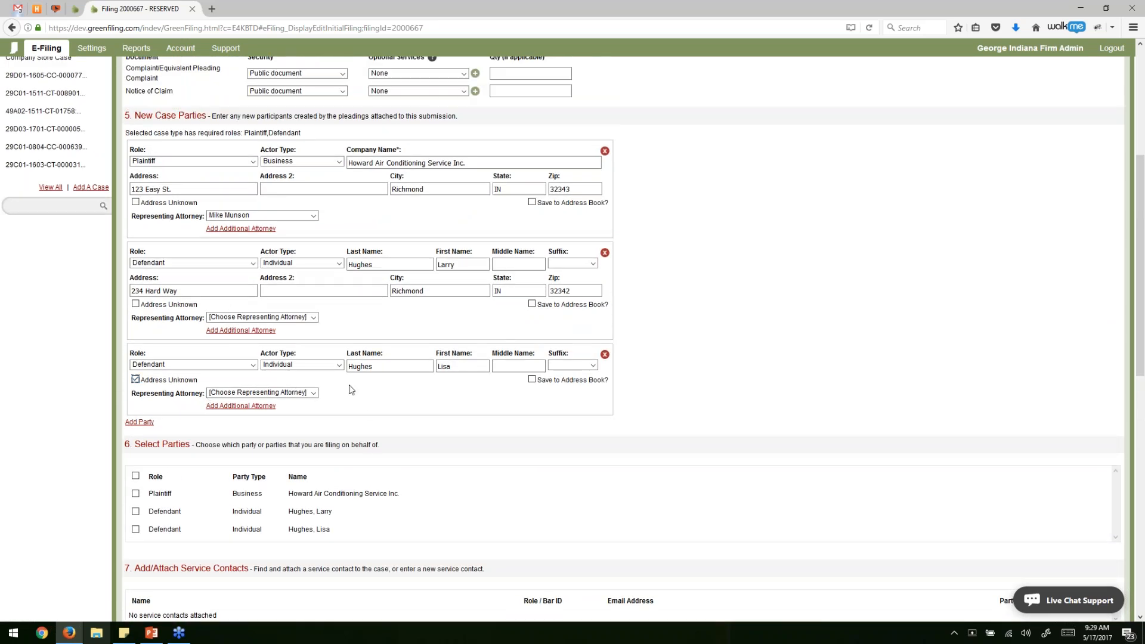
{"action": "scroll", "coordinate": [350, 385], "scroll_direction": "down", "scroll_amount": 5}
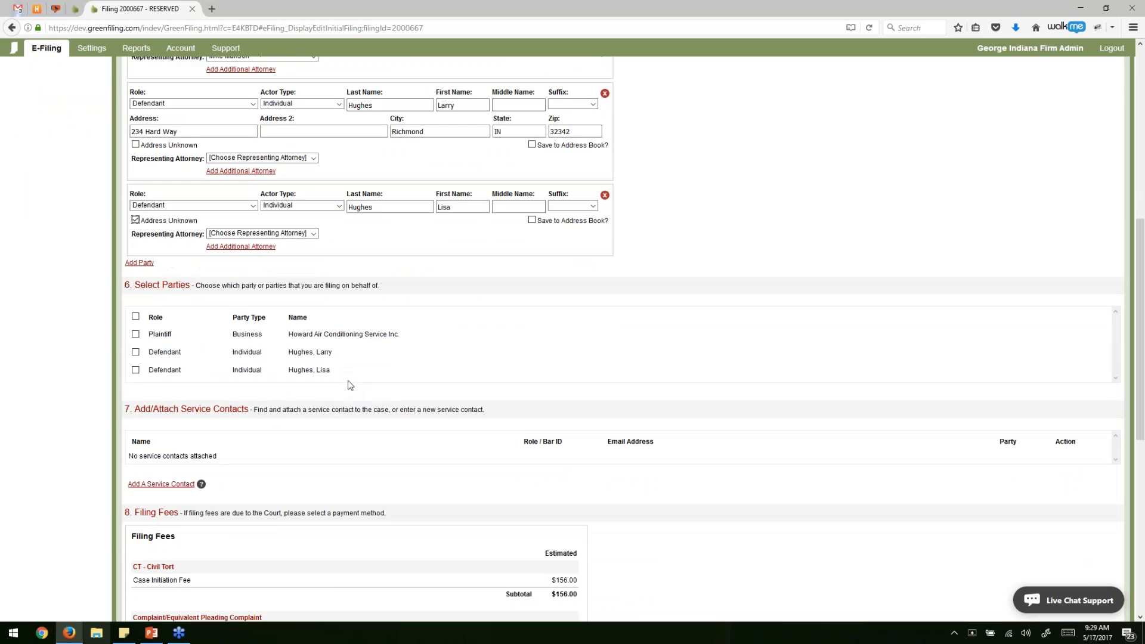
{"action": "scroll", "coordinate": [350, 386], "scroll_direction": "down", "scroll_amount": 2}
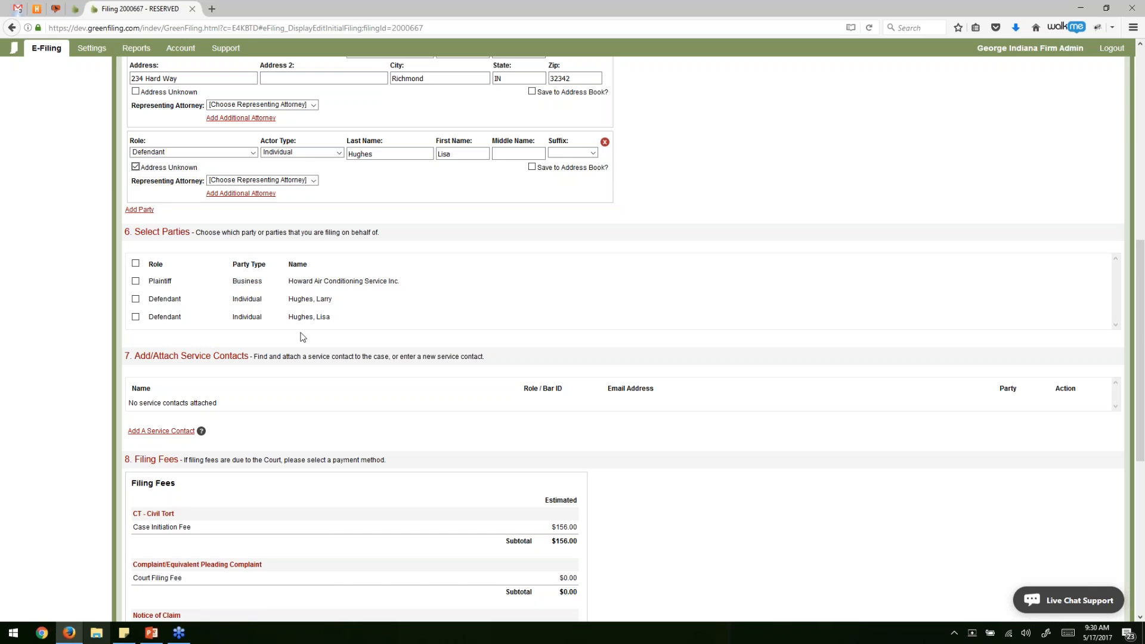
Tick the Plaintiff under Select Parties and scroll to the Filing Fees totalling $161.46.
{"action": "left_click", "coordinate": [136, 281]}
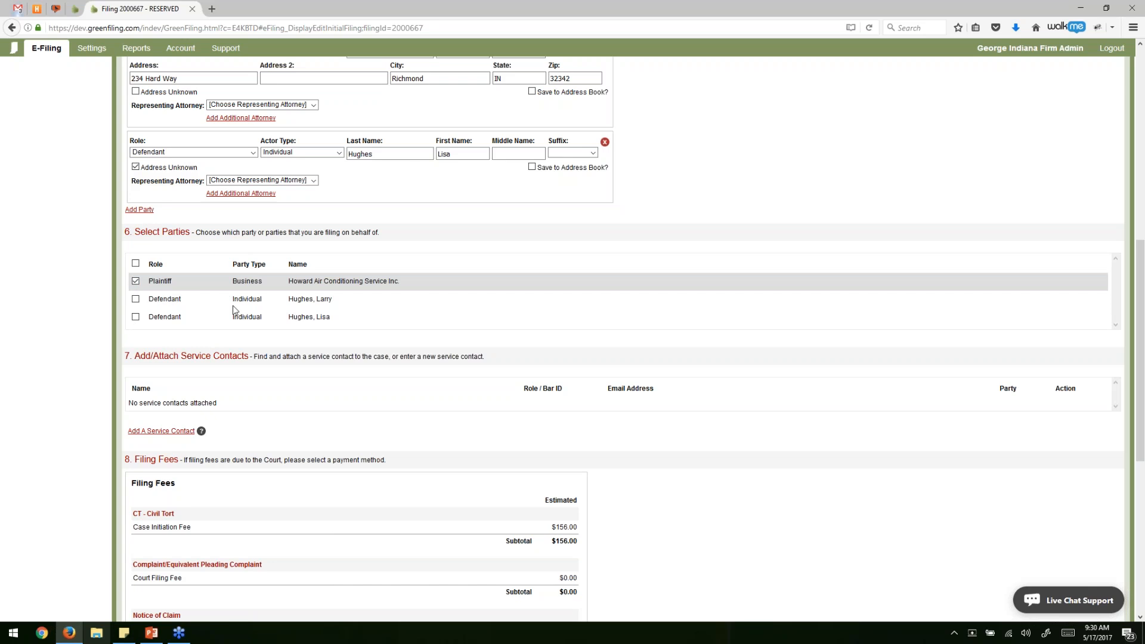
{"action": "scroll", "coordinate": [295, 348], "scroll_direction": "down", "scroll_amount": 1}
{"action": "scroll", "coordinate": [296, 347], "scroll_direction": "down", "scroll_amount": 1}
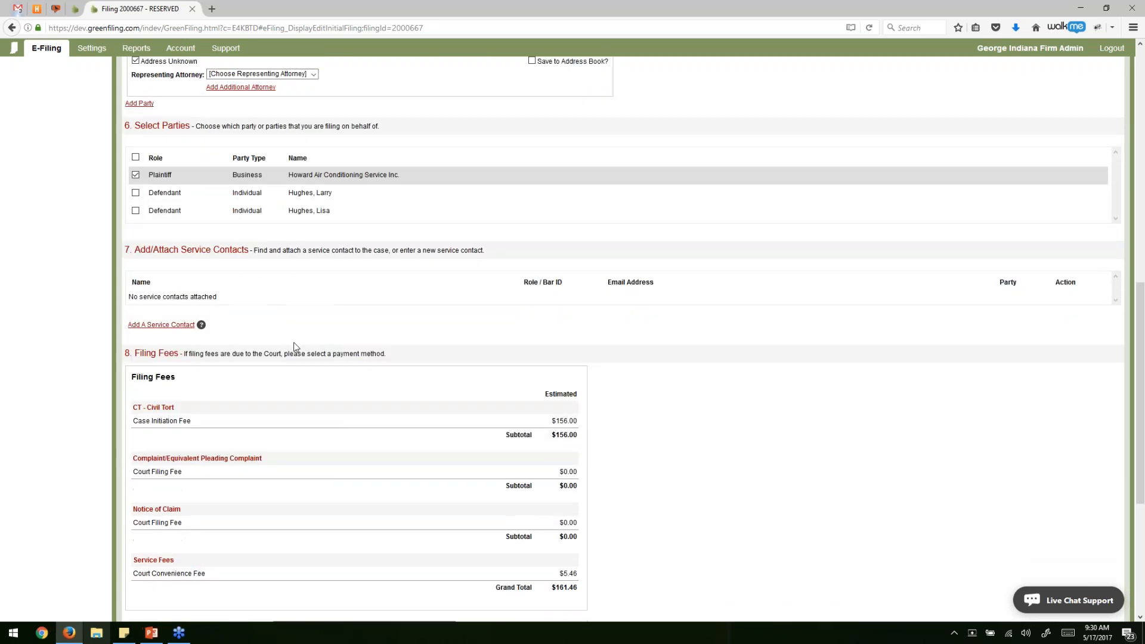
{"action": "scroll", "coordinate": [306, 324], "scroll_direction": "down", "scroll_amount": 1}
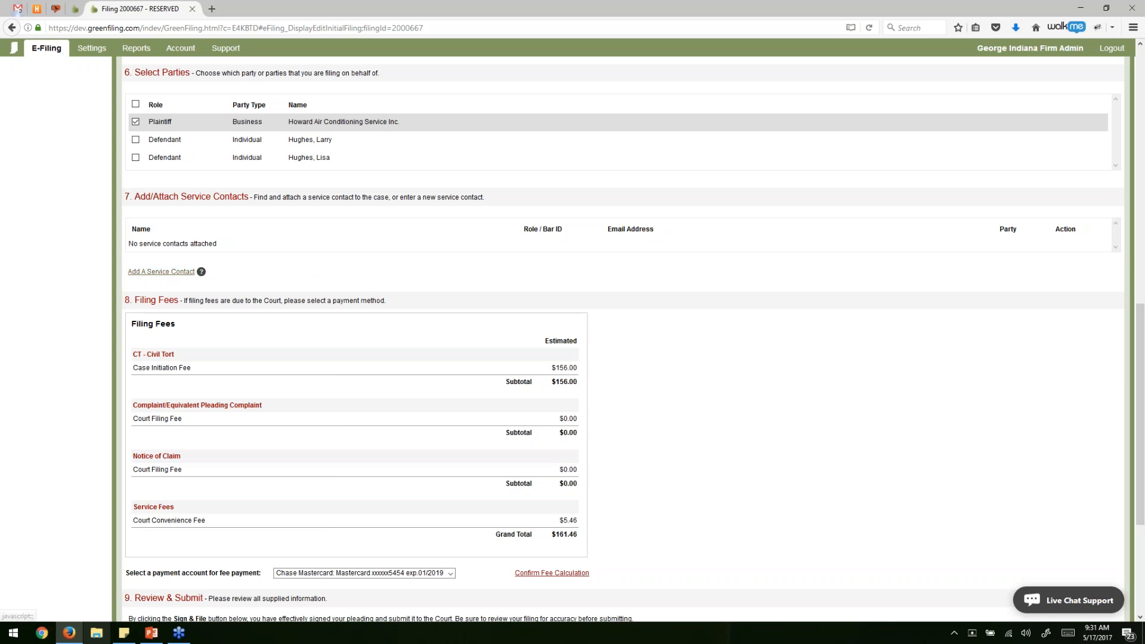
Tick two contacts under From My Firm and attach them as service contacts.
{"action": "left_click", "coordinate": [164, 273]}
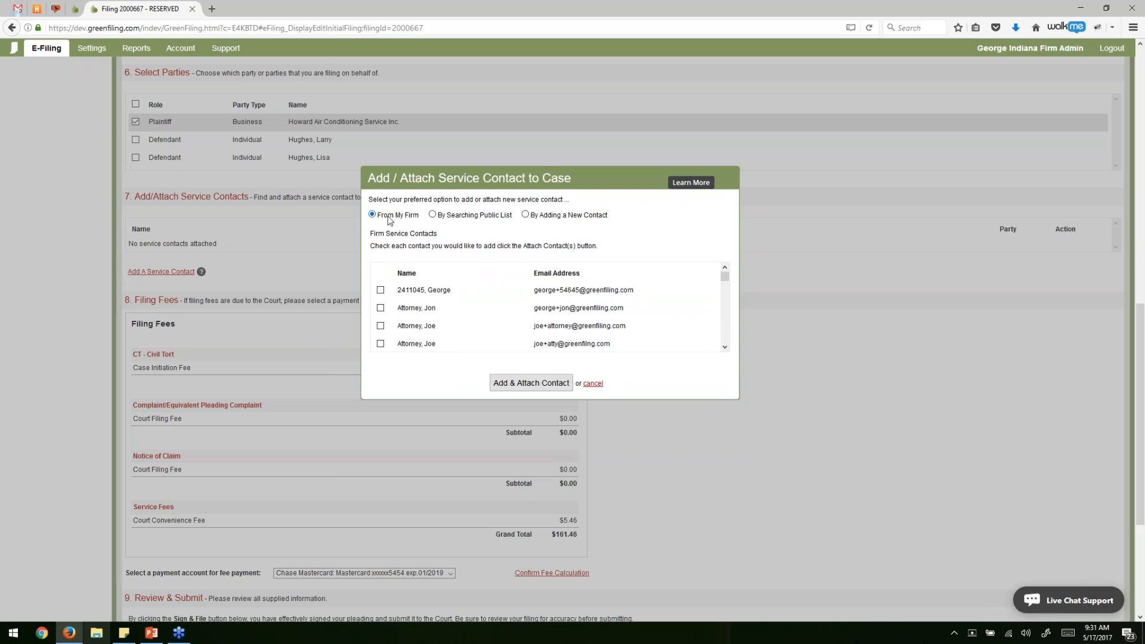
{"action": "scroll", "coordinate": [429, 284], "scroll_direction": "down", "scroll_amount": 3}
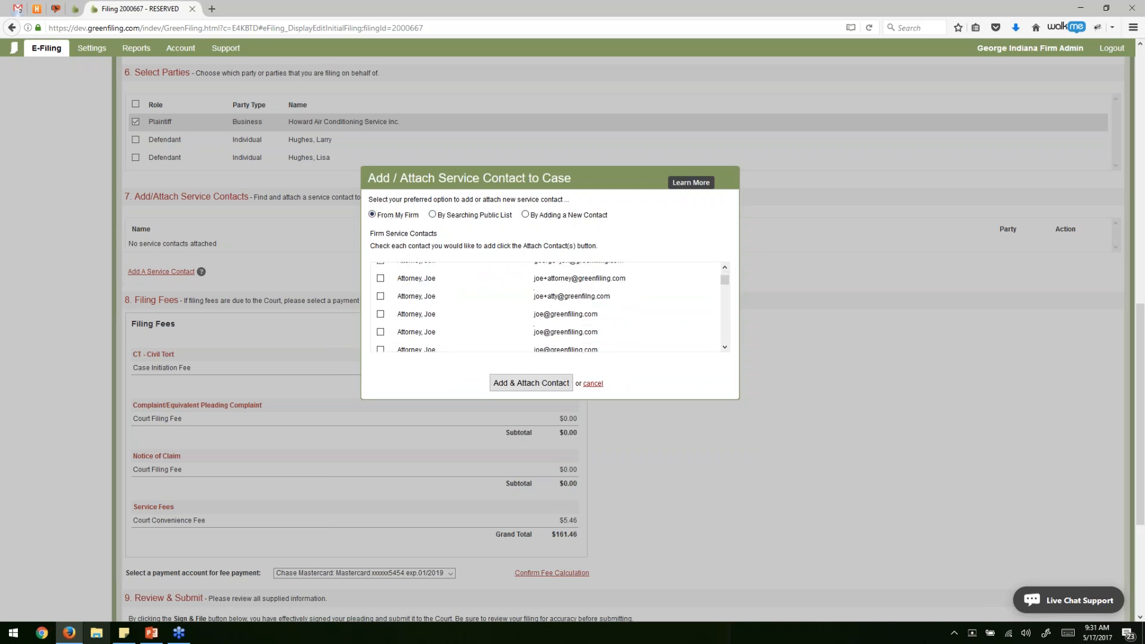
{"action": "scroll", "coordinate": [427, 298], "scroll_direction": "down", "scroll_amount": 5}
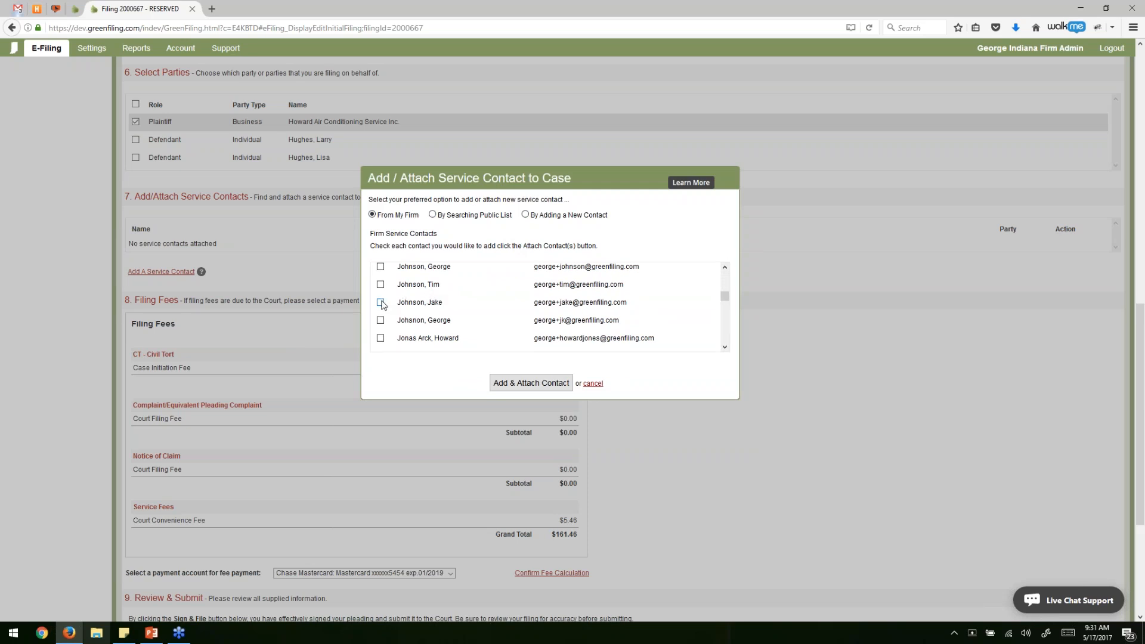
{"action": "left_click", "coordinate": [381, 303]}
{"action": "left_click", "coordinate": [379, 322]}
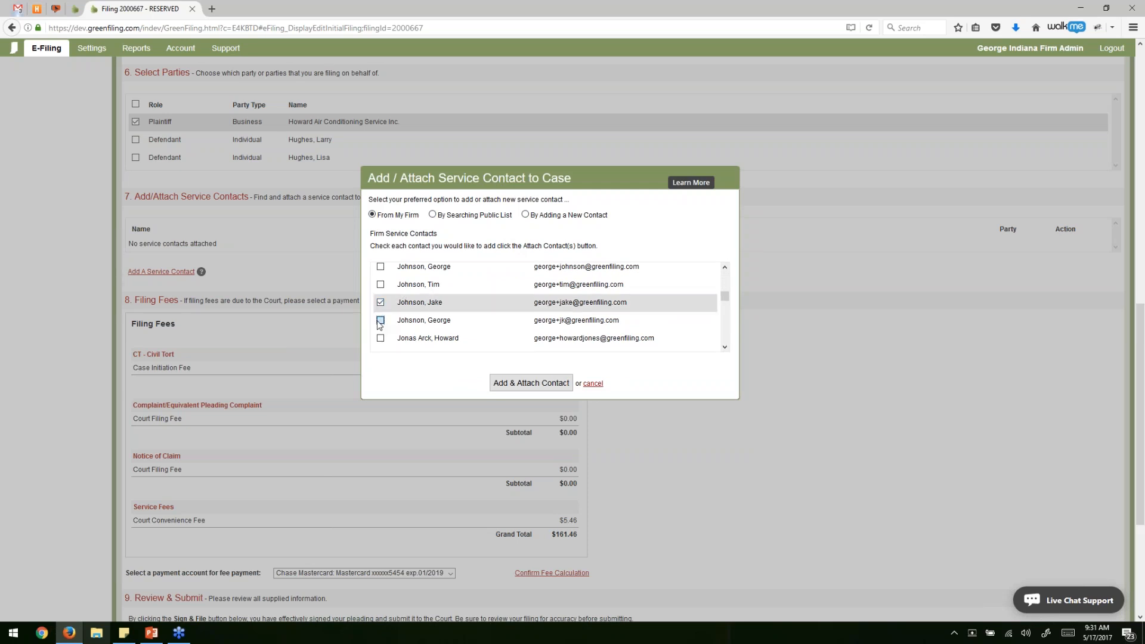
{"action": "left_click", "coordinate": [531, 383]}
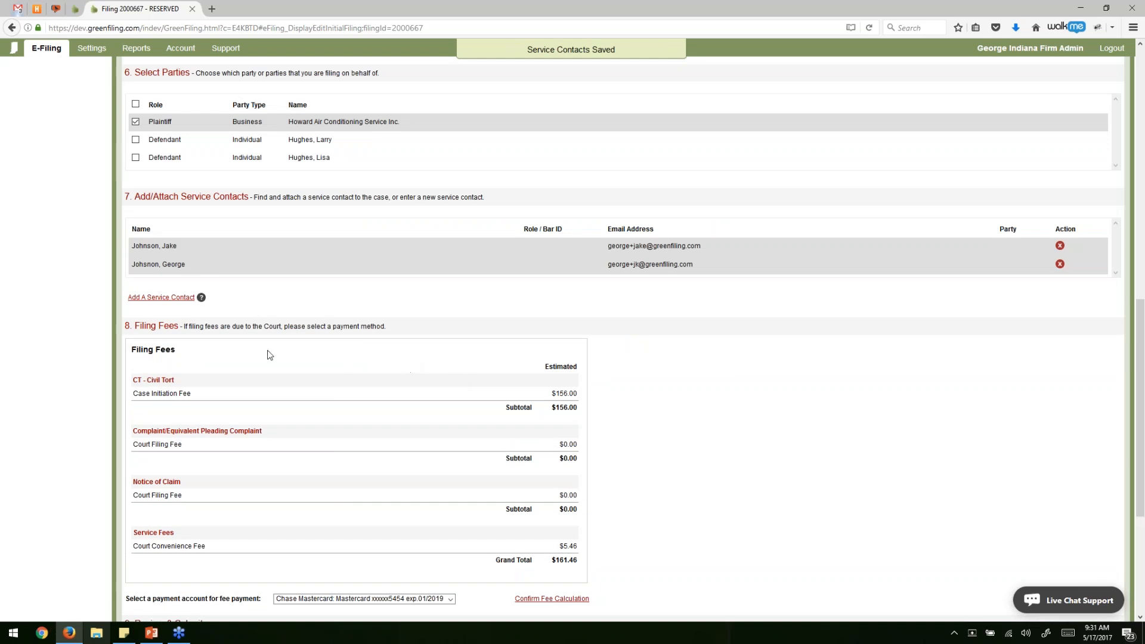
{"action": "left_click", "coordinate": [178, 298]}
Search the public contact list by a first name and attach one matching contact.
{"action": "left_click", "coordinate": [450, 261]}
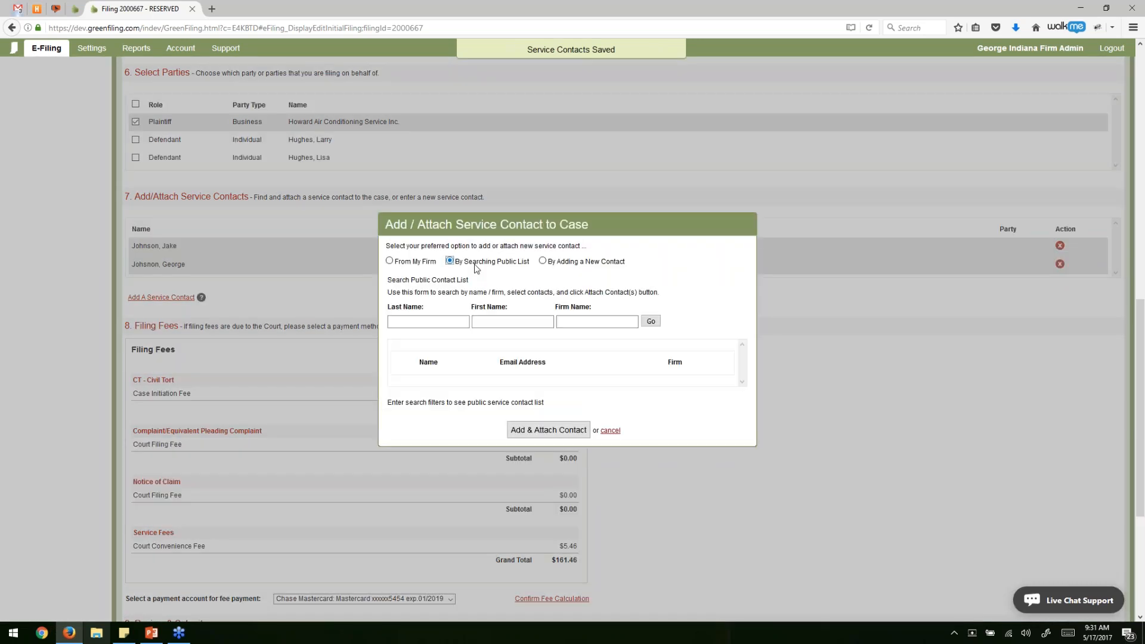
{"action": "left_click", "coordinate": [504, 297]}
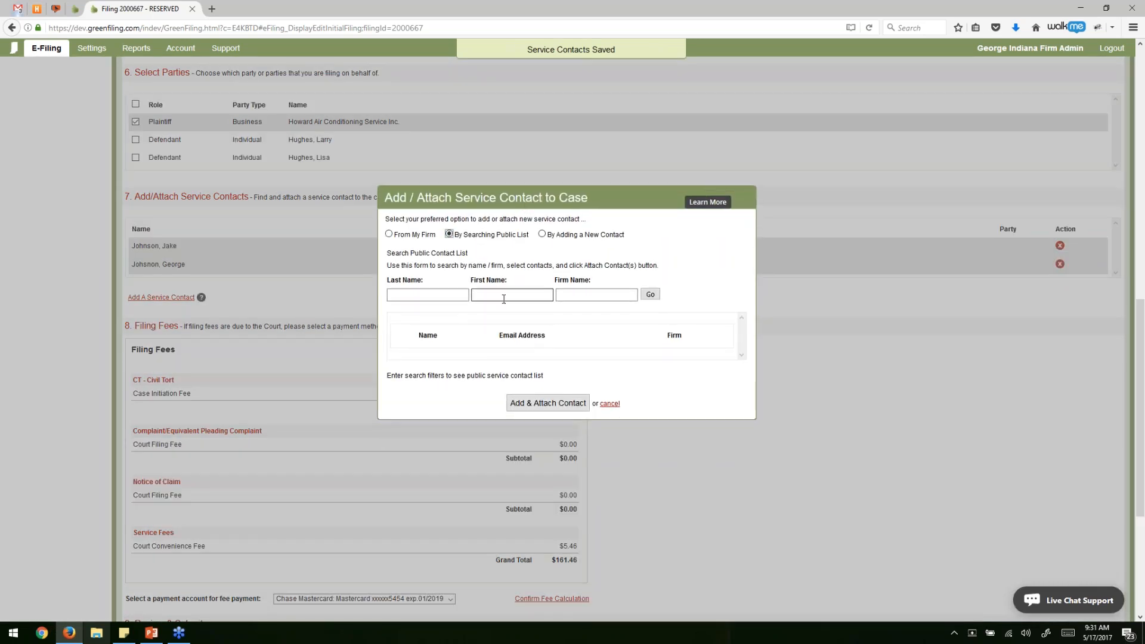
{"action": "type", "text": "george"}
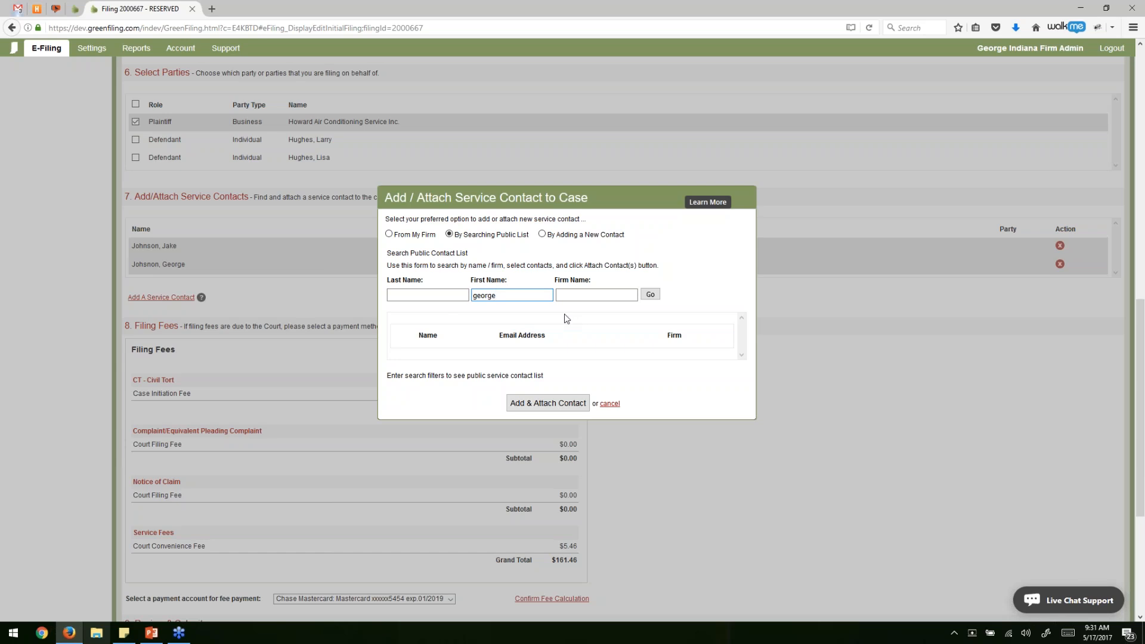
{"action": "left_click", "coordinate": [651, 295]}
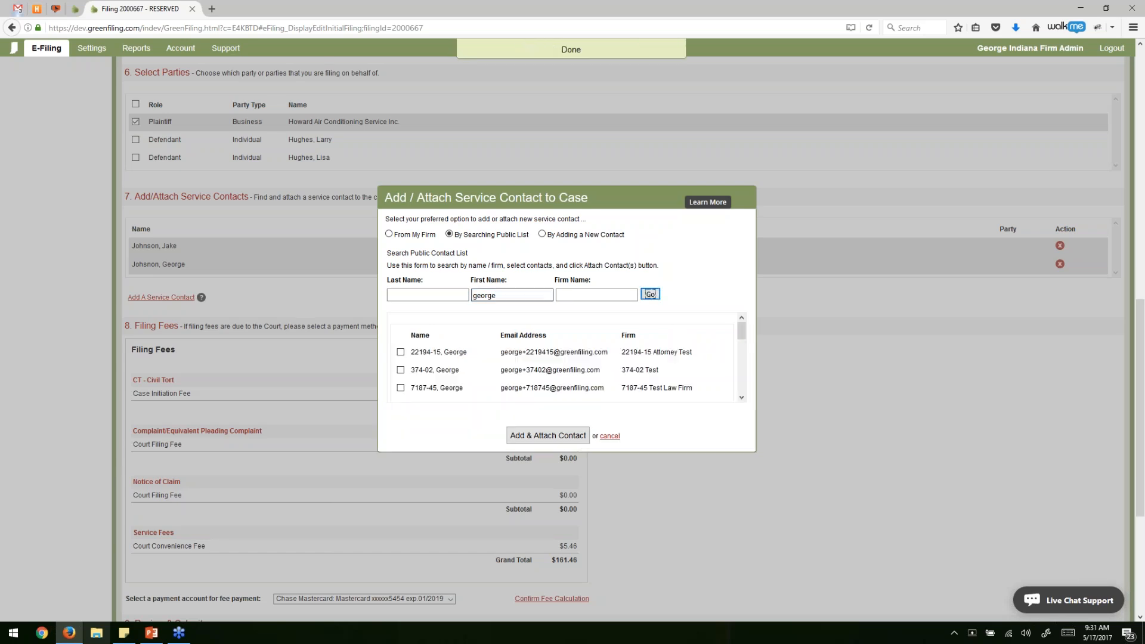
{"action": "scroll", "coordinate": [509, 366], "scroll_direction": "down", "scroll_amount": 1}
{"action": "scroll", "coordinate": [508, 365], "scroll_direction": "down", "scroll_amount": 6}
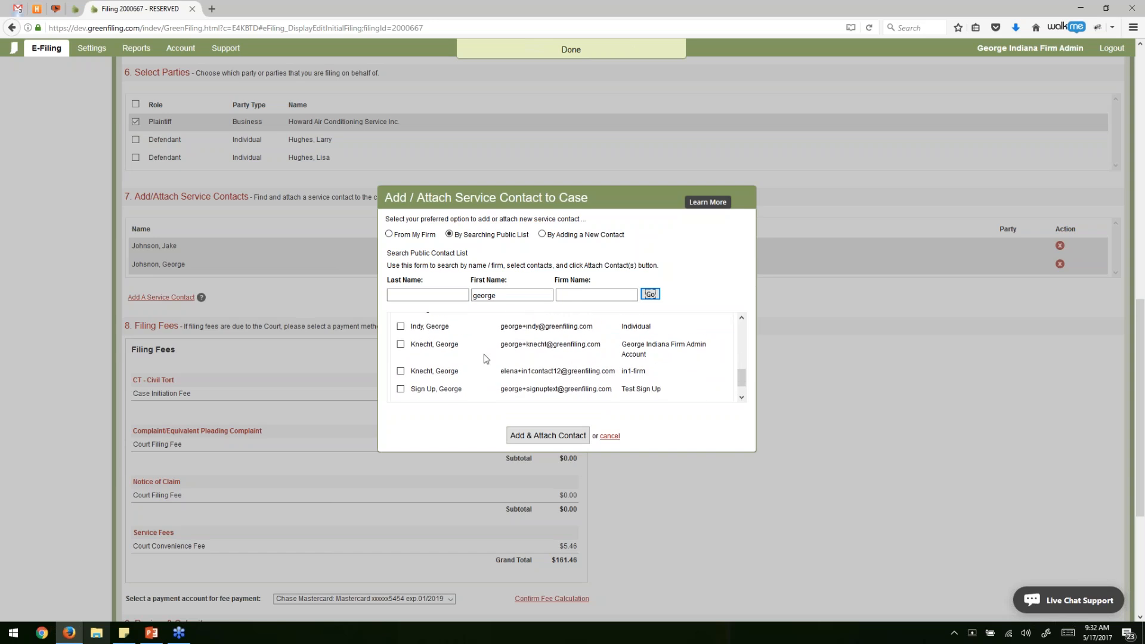
{"action": "left_click", "coordinate": [401, 327]}
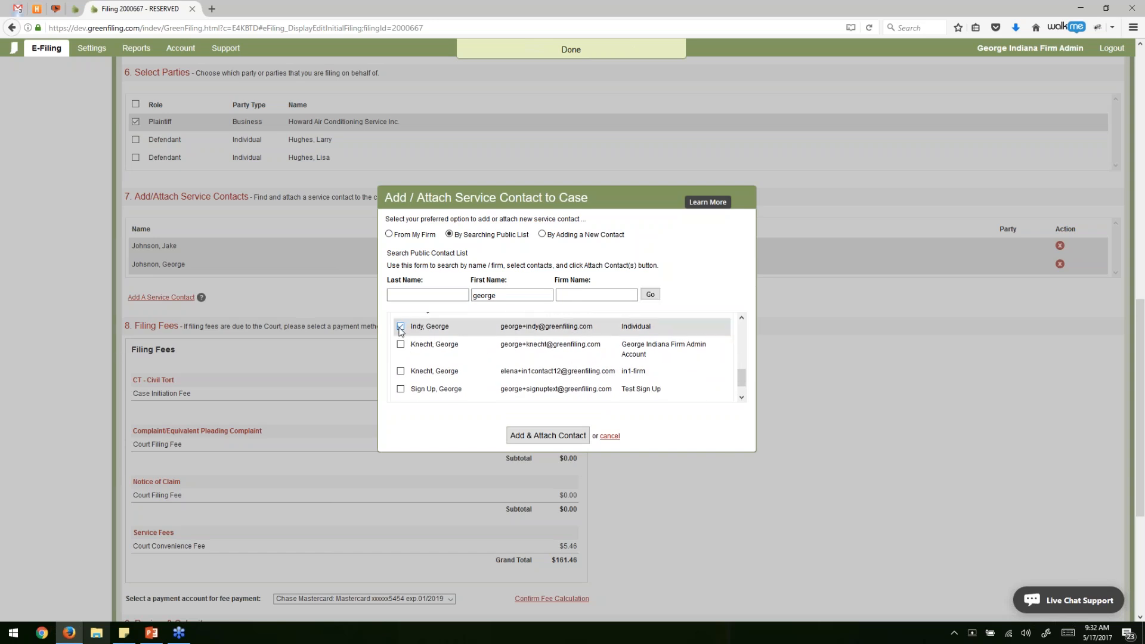
{"action": "left_click", "coordinate": [532, 437]}
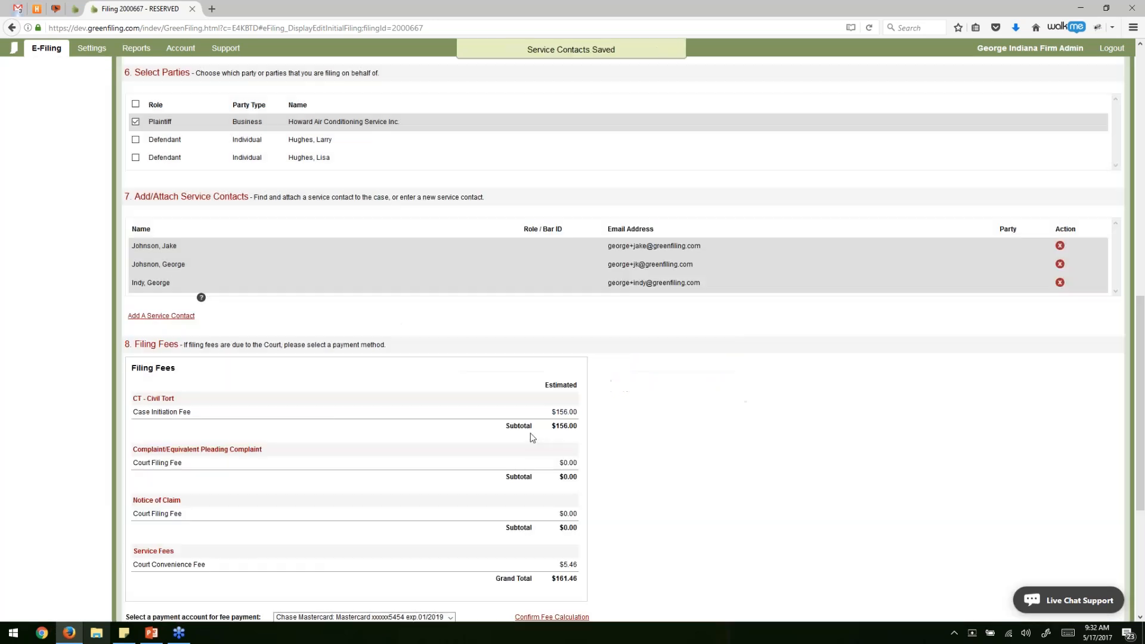
Create a new service contact with the person's first name, last name and e-mail, and attach it.
{"action": "left_click", "coordinate": [178, 316]}
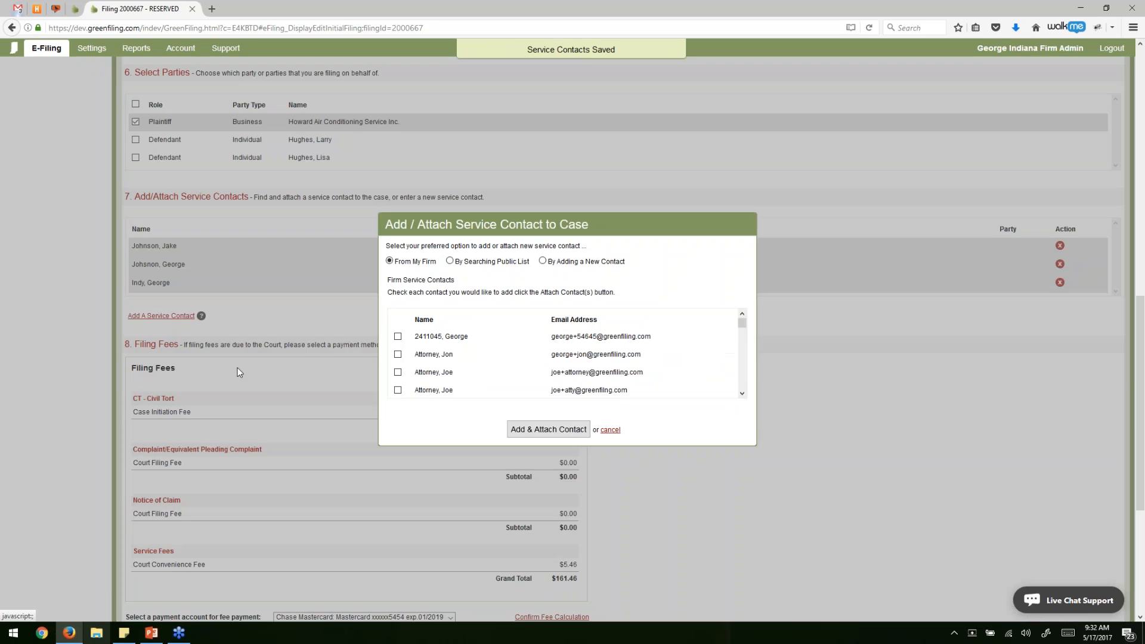
{"action": "left_click", "coordinate": [542, 261]}
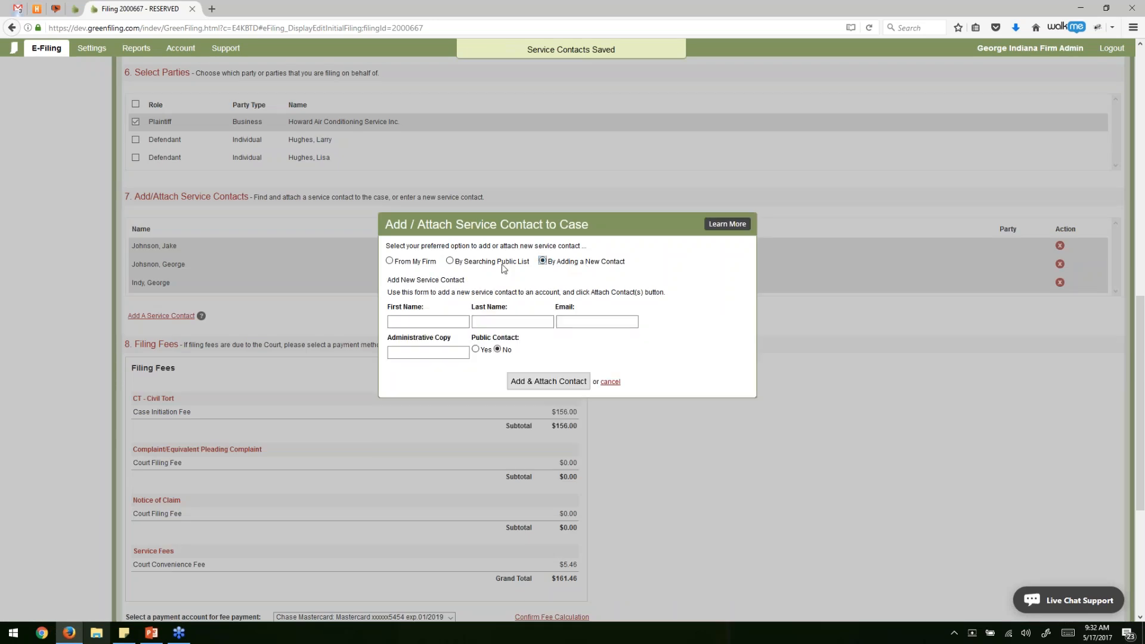
{"action": "left_click", "coordinate": [429, 324]}
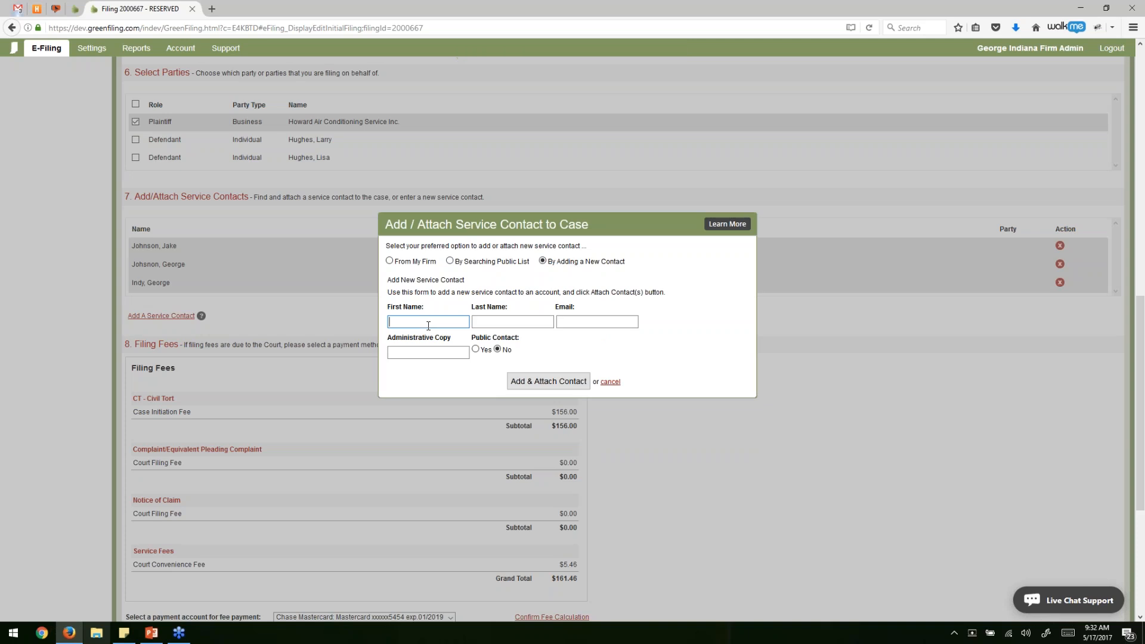
{"action": "key", "text": "Tab"}
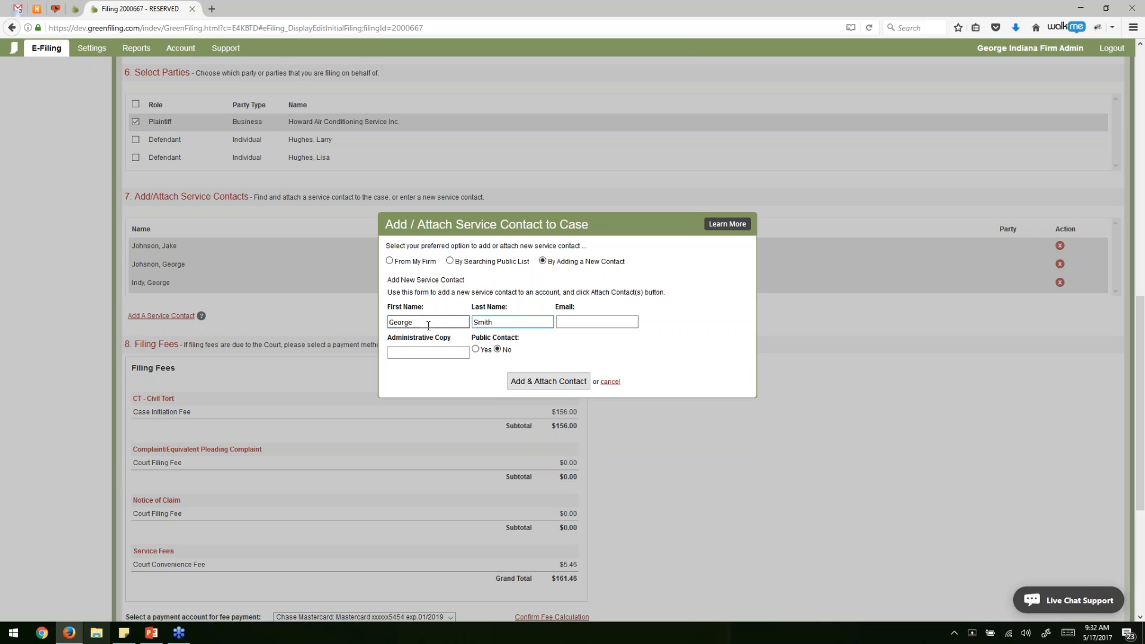
{"action": "key", "text": "Tab"}
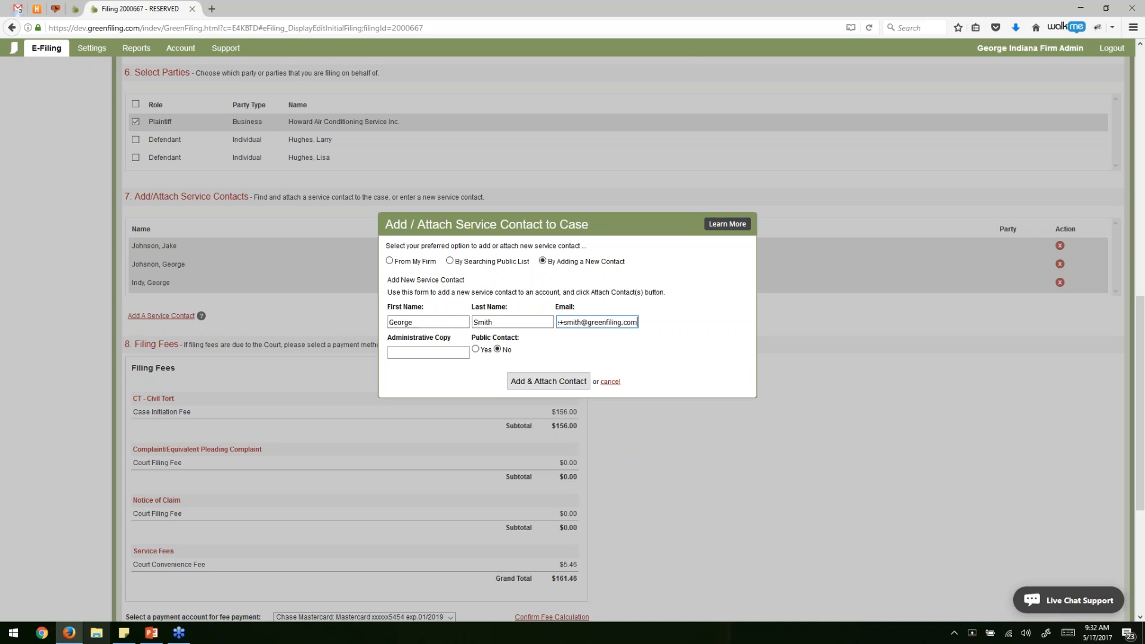
{"action": "left_click", "coordinate": [584, 383]}
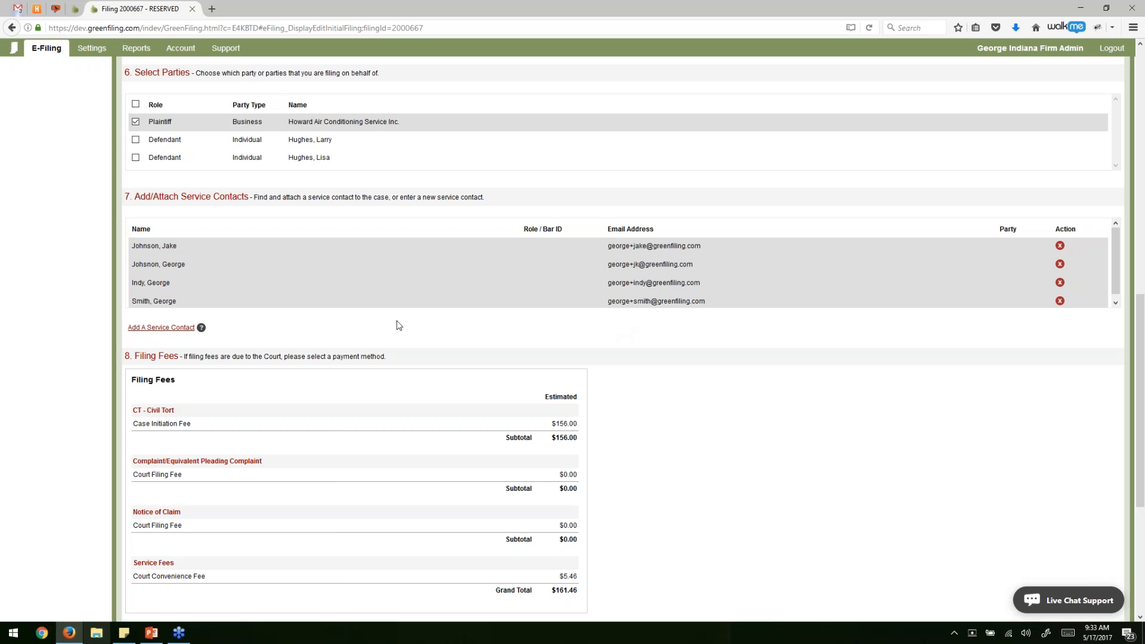
{"action": "scroll", "coordinate": [399, 325], "scroll_direction": "down", "scroll_amount": 5}
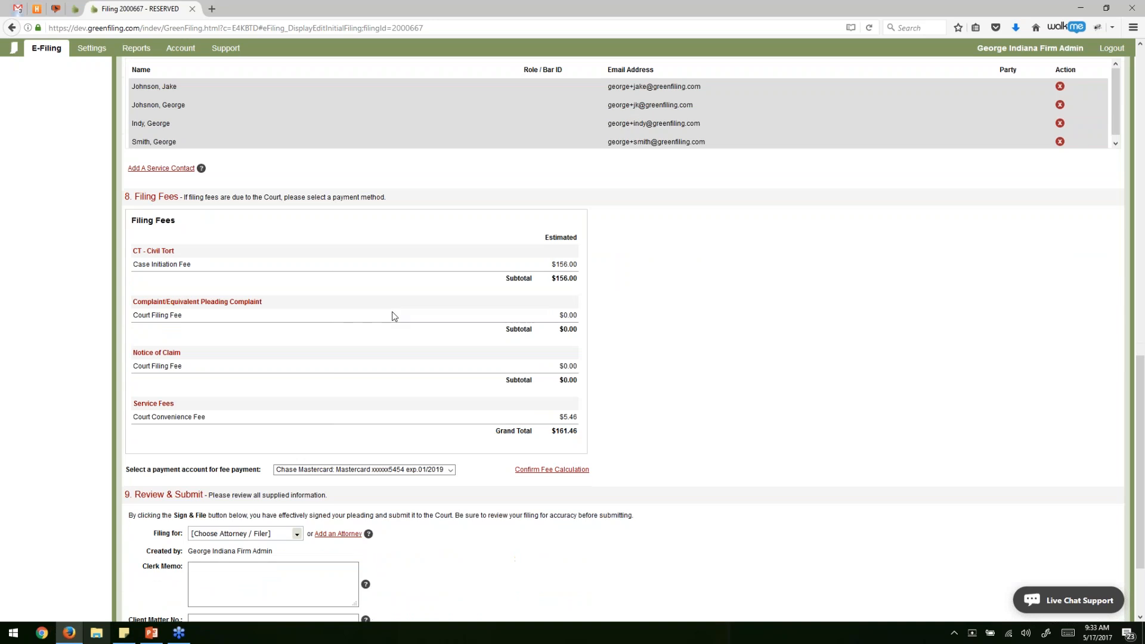
{"action": "scroll", "coordinate": [393, 316], "scroll_direction": "down", "scroll_amount": 2}
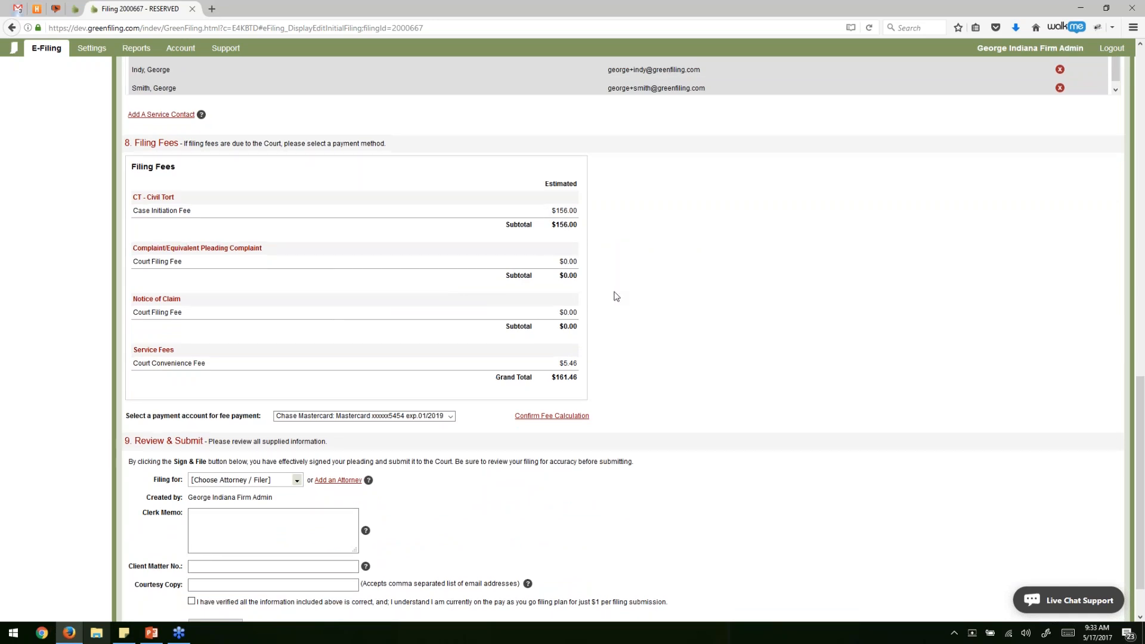
{"action": "scroll", "coordinate": [600, 316], "scroll_direction": "down", "scroll_amount": 2}
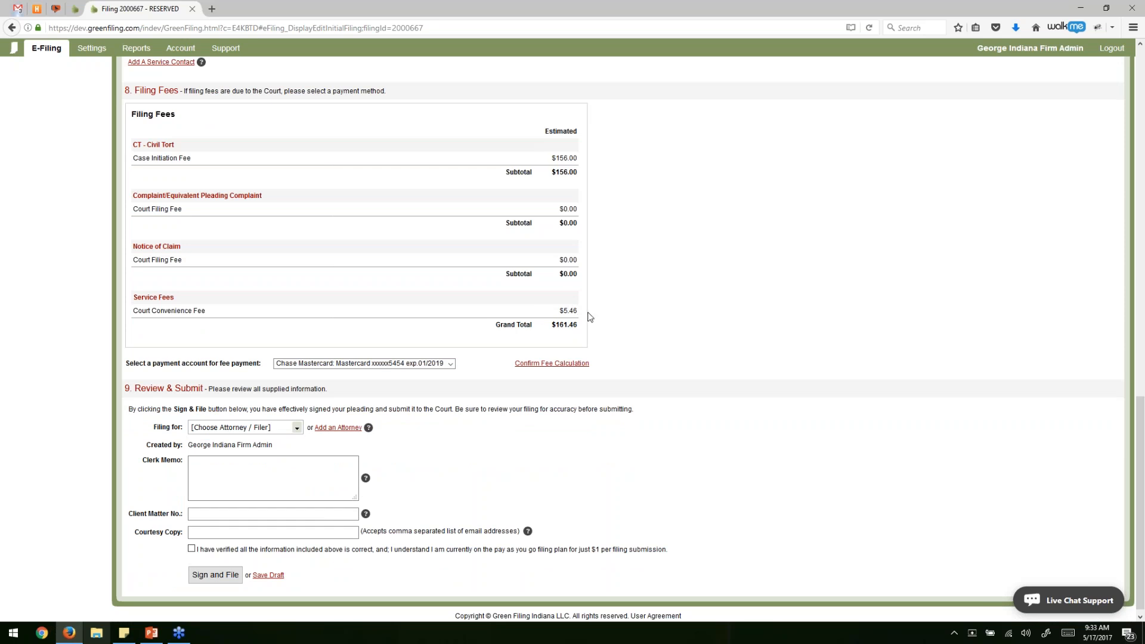
{"action": "left_click", "coordinate": [451, 364]}
{"action": "left_click", "coordinate": [452, 365]}
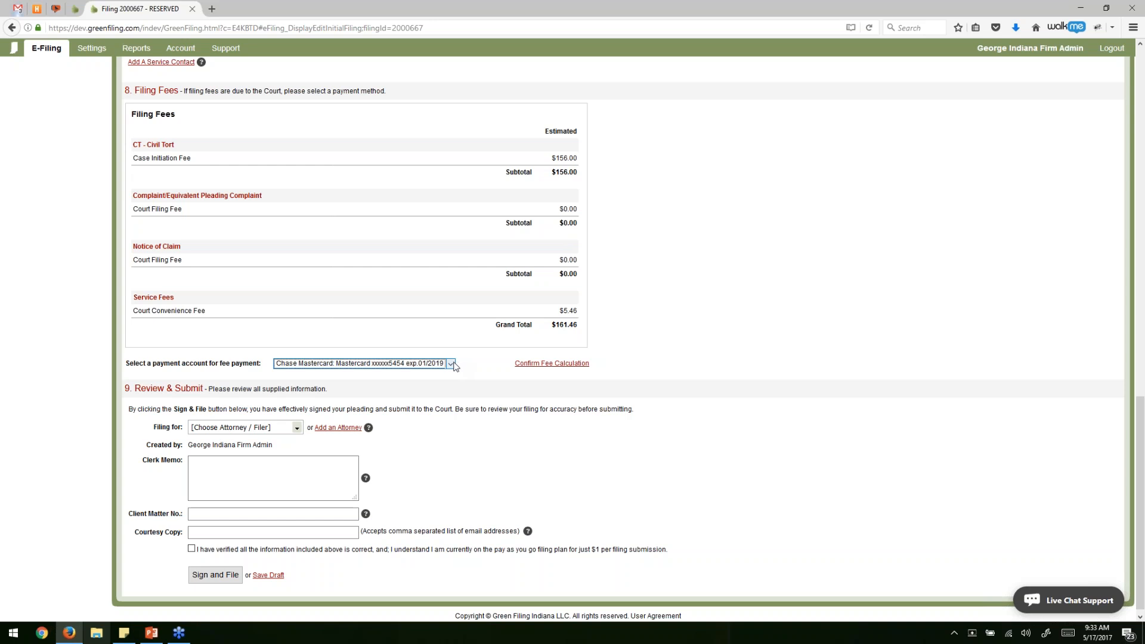
{"action": "left_click", "coordinate": [452, 365]}
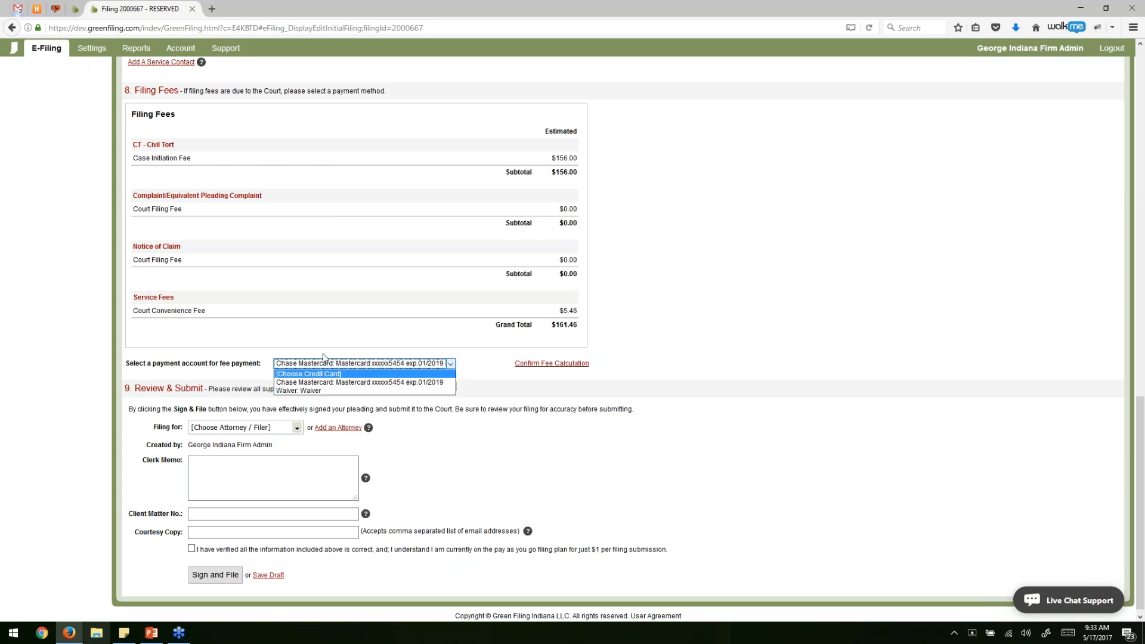
{"action": "left_click", "coordinate": [356, 385]}
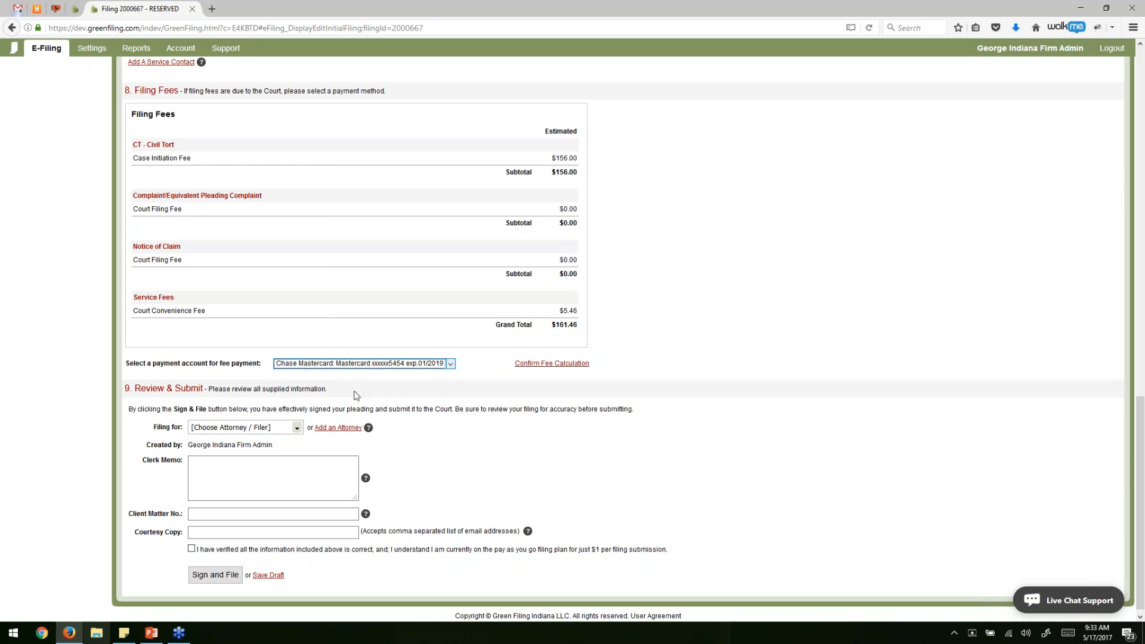
{"action": "left_click", "coordinate": [452, 383]}
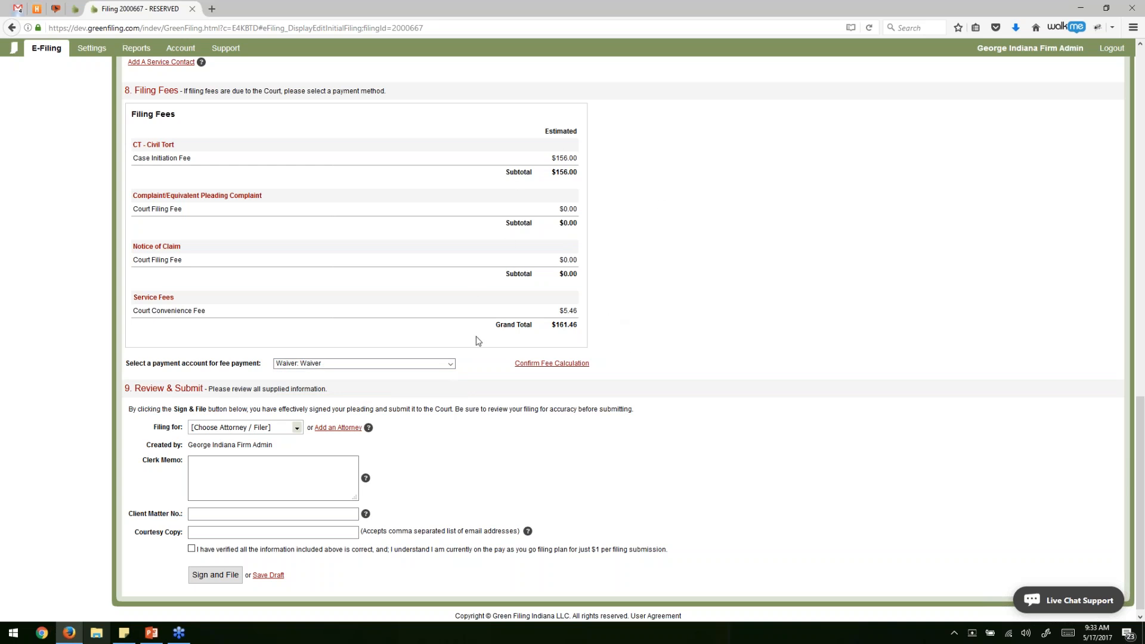
{"action": "left_click", "coordinate": [450, 364]}
{"action": "left_click", "coordinate": [396, 390]}
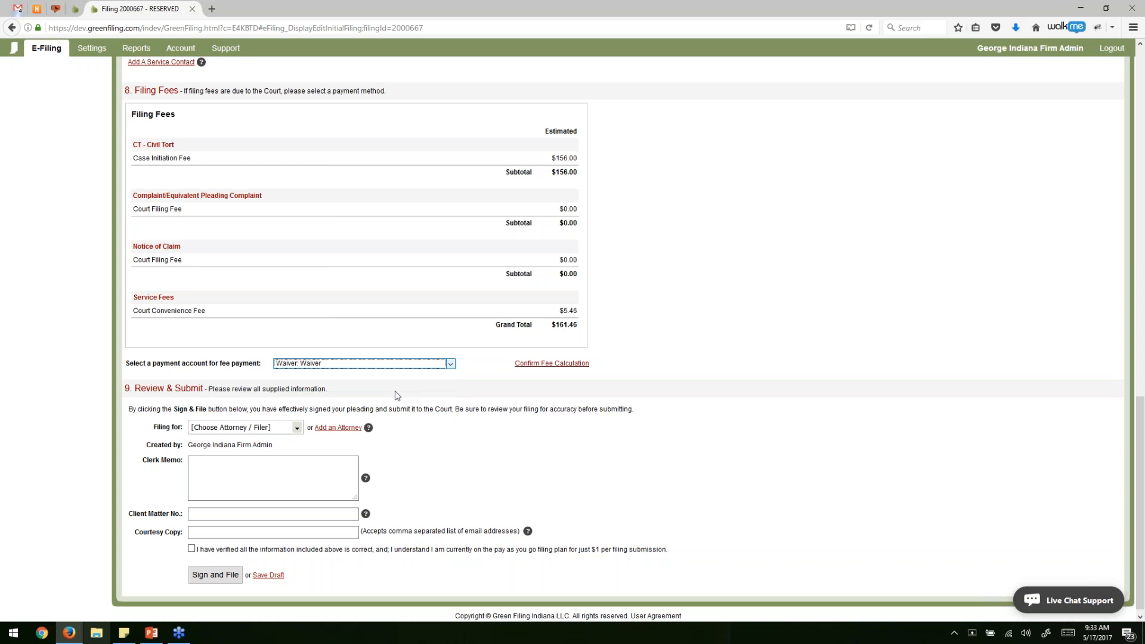
{"action": "left_click", "coordinate": [427, 366]}
{"action": "left_click", "coordinate": [405, 386]}
{"action": "left_click", "coordinate": [477, 374]}
Choose a firm attorney under Filing for and type the clerk memo 'Any note you want to court clerk.'.
{"action": "scroll", "coordinate": [477, 382], "scroll_direction": "down", "scroll_amount": 1}
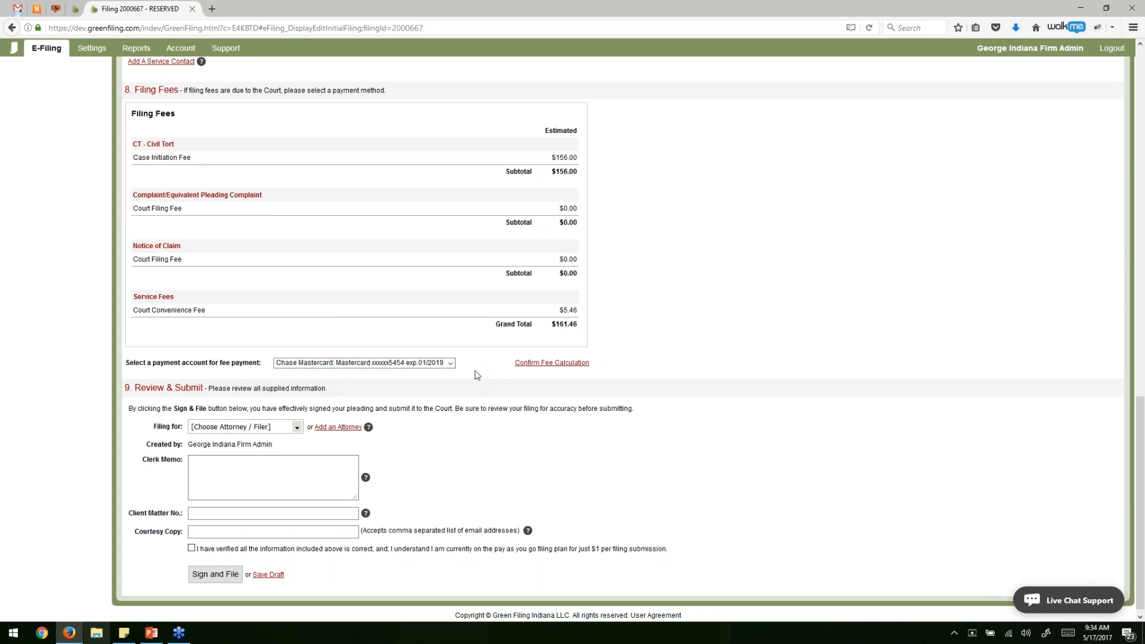
{"action": "left_click", "coordinate": [297, 420]}
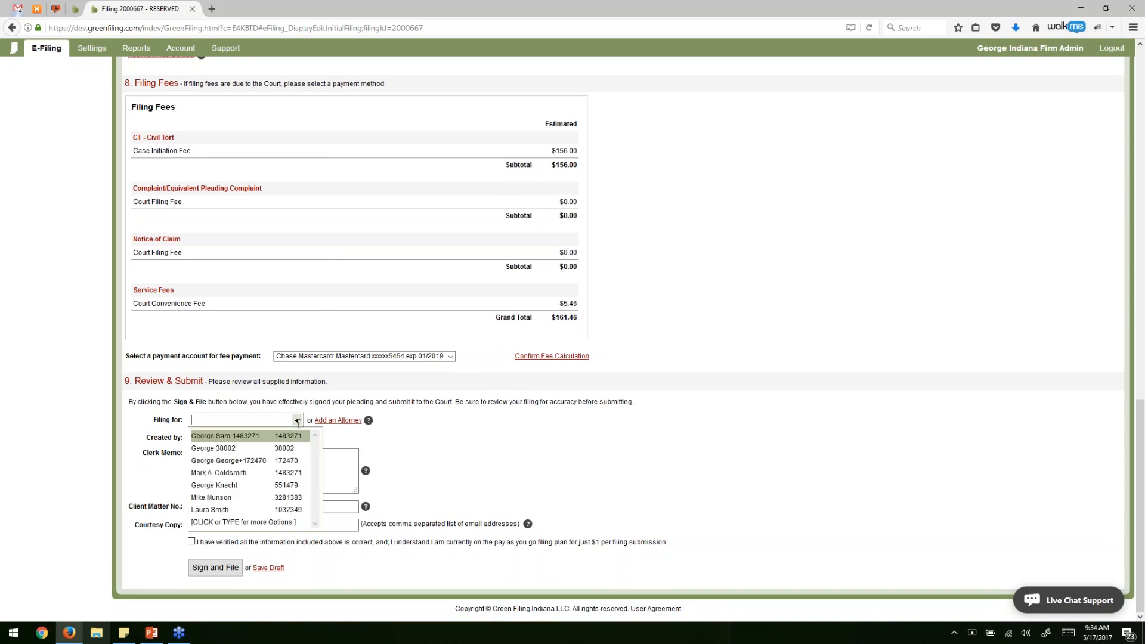
{"action": "left_click", "coordinate": [269, 498]}
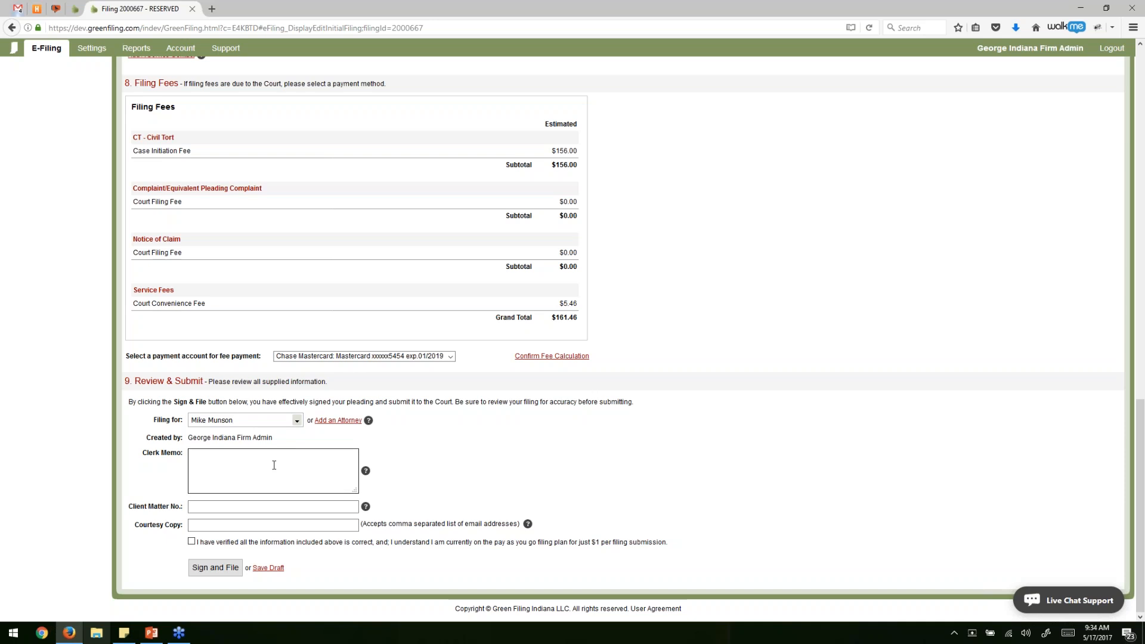
{"action": "left_click", "coordinate": [215, 461]}
{"action": "type", "text": "Any note "}
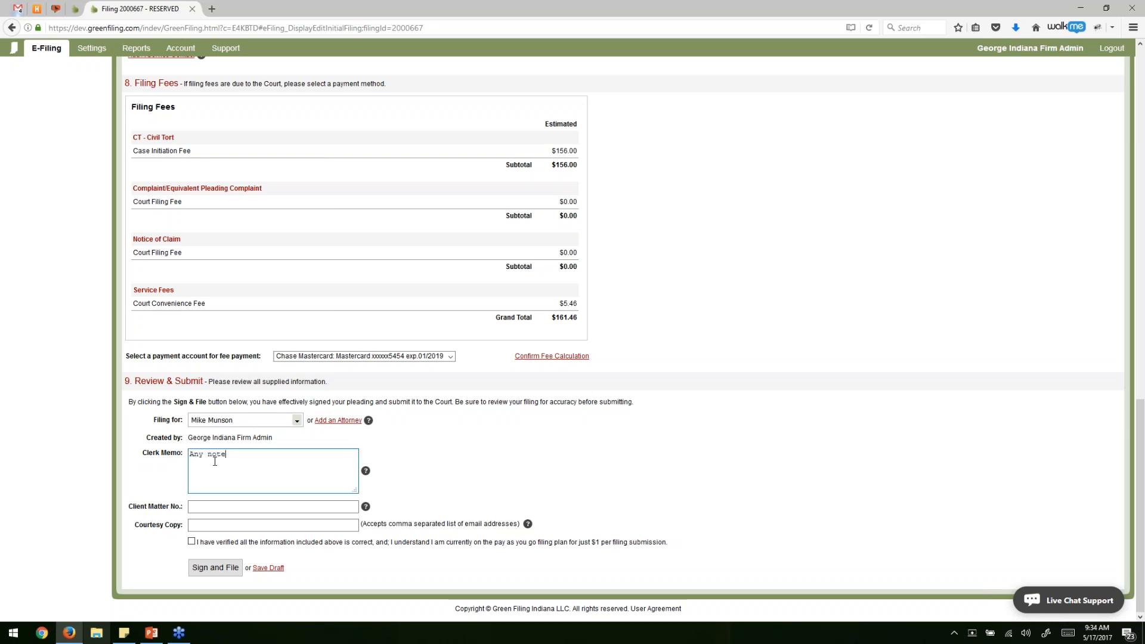
{"action": "type", "text": "you want to court clerk."}
Enter the client matter number in Client Matter No.
{"action": "left_click", "coordinate": [242, 504]}
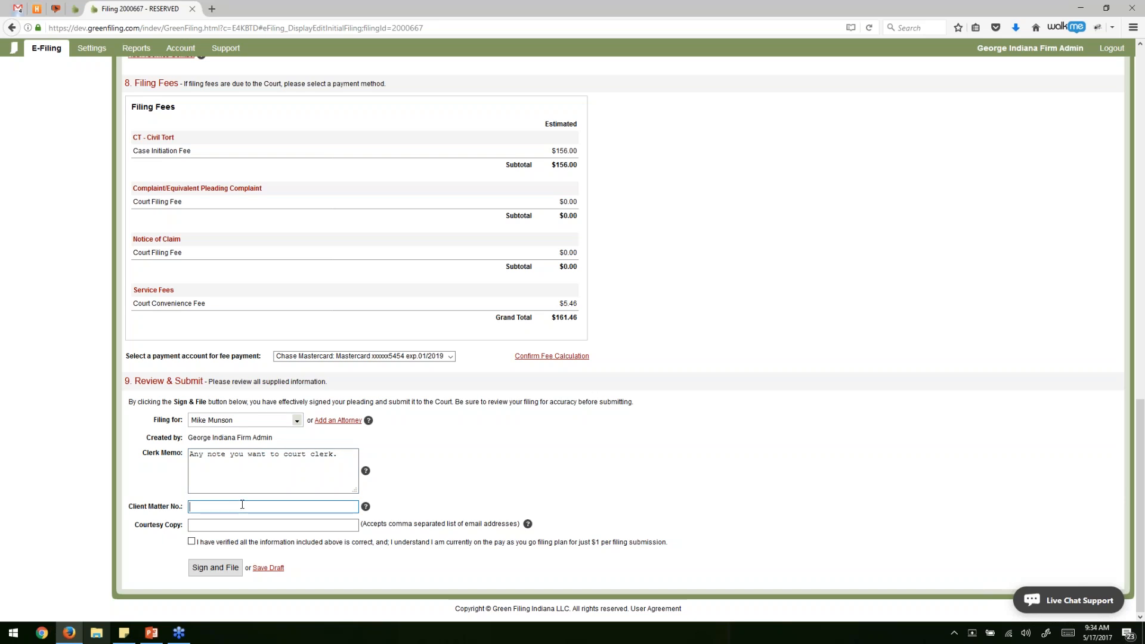
{"action": "type", "text": "IN2017-234232"}
{"action": "key", "text": "Tab"}
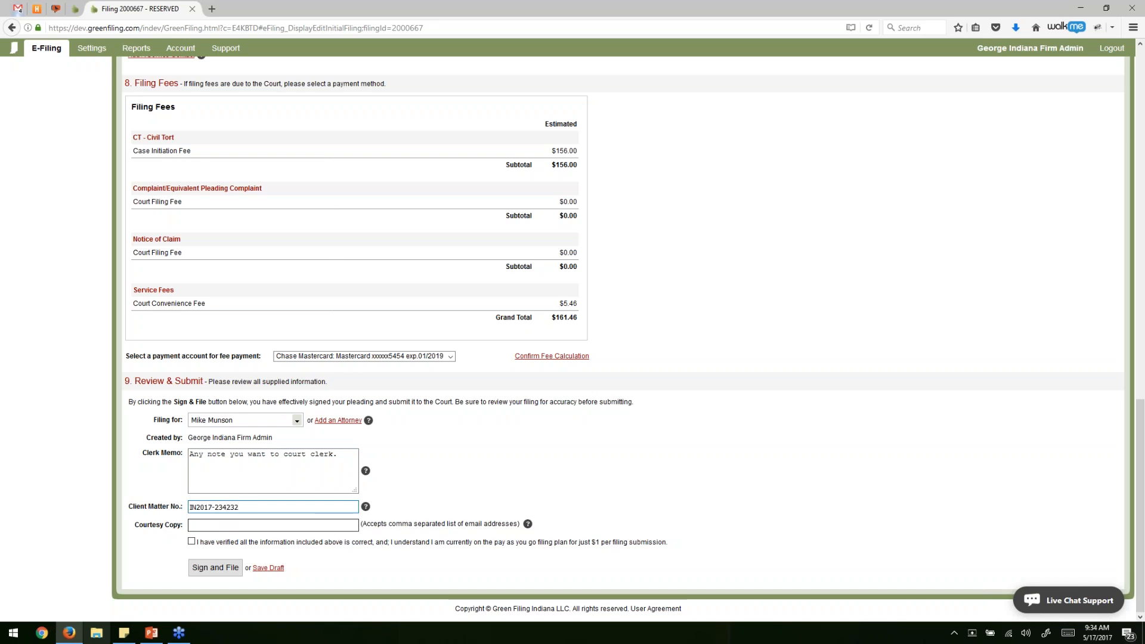
Enter a greenfiling.com courtesy-copy e-mail address, correcting typos along the way.
{"action": "left_click", "coordinate": [292, 524]}
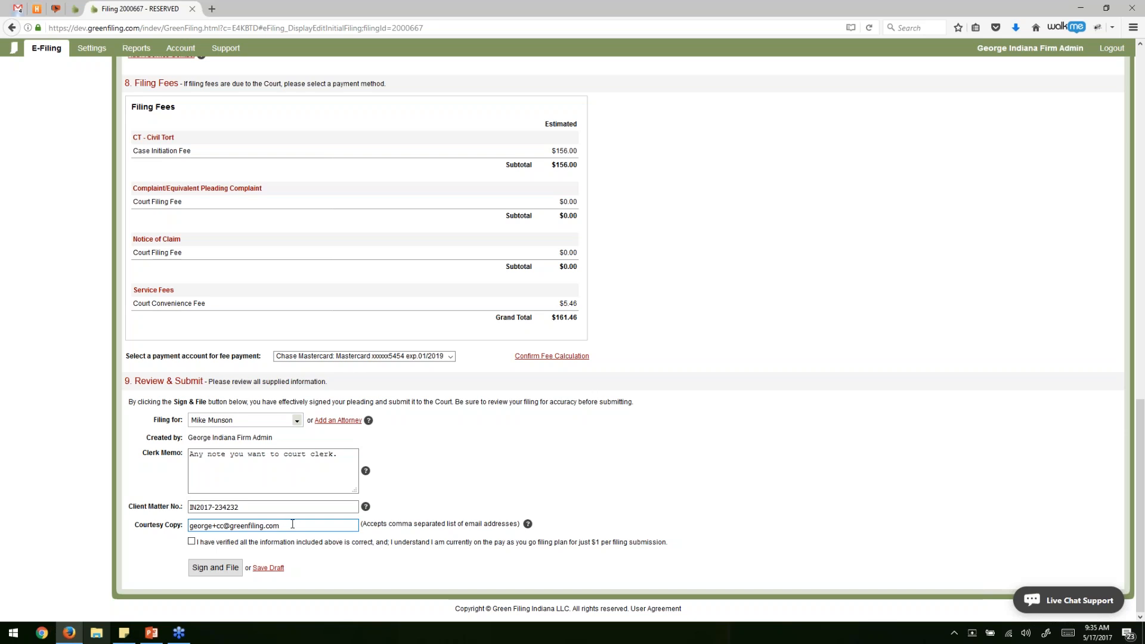
{"action": "scroll", "coordinate": [292, 524], "scroll_direction": "up", "scroll_amount": 4}
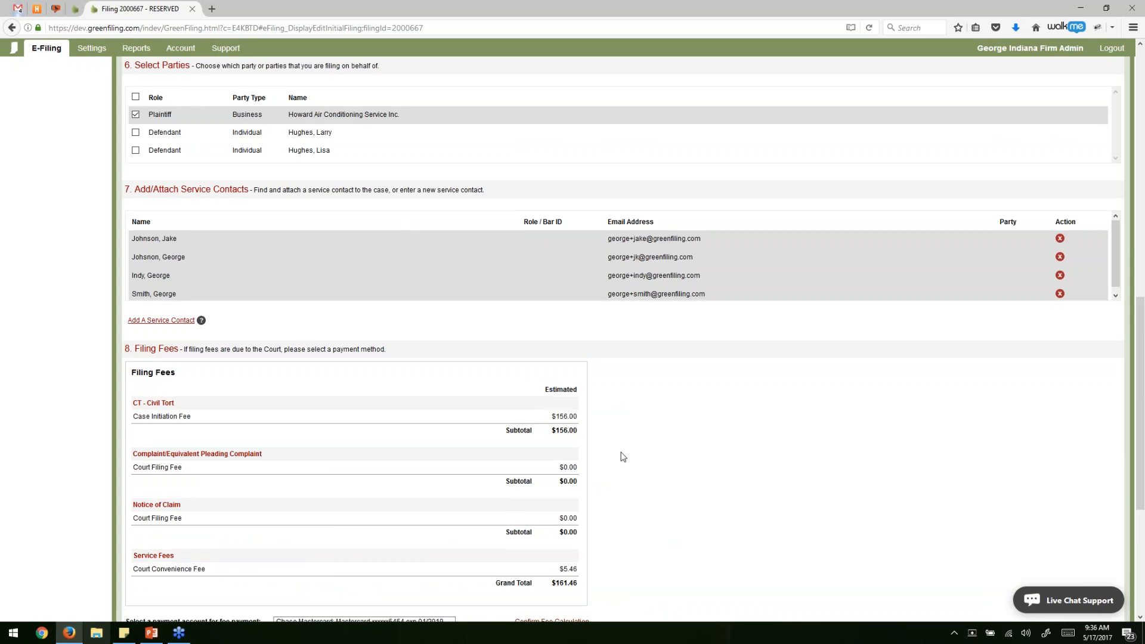
Tick the verification checkbox under Review & Submit and Sign and File the filing.
{"action": "scroll", "coordinate": [620, 456], "scroll_direction": "down", "scroll_amount": 4}
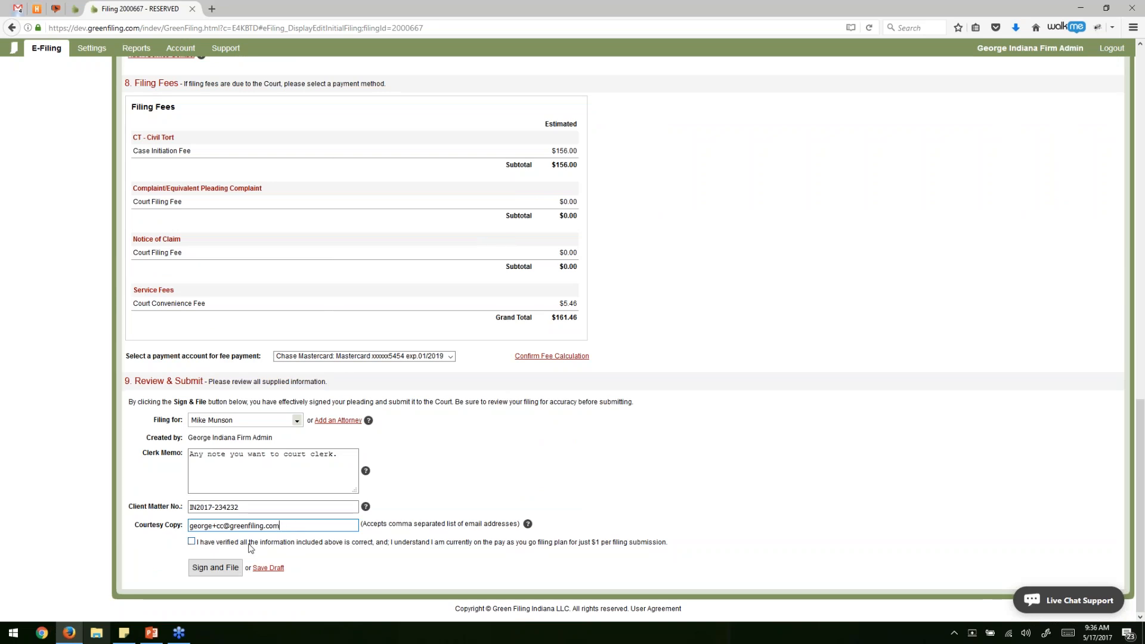
{"action": "left_click", "coordinate": [210, 543]}
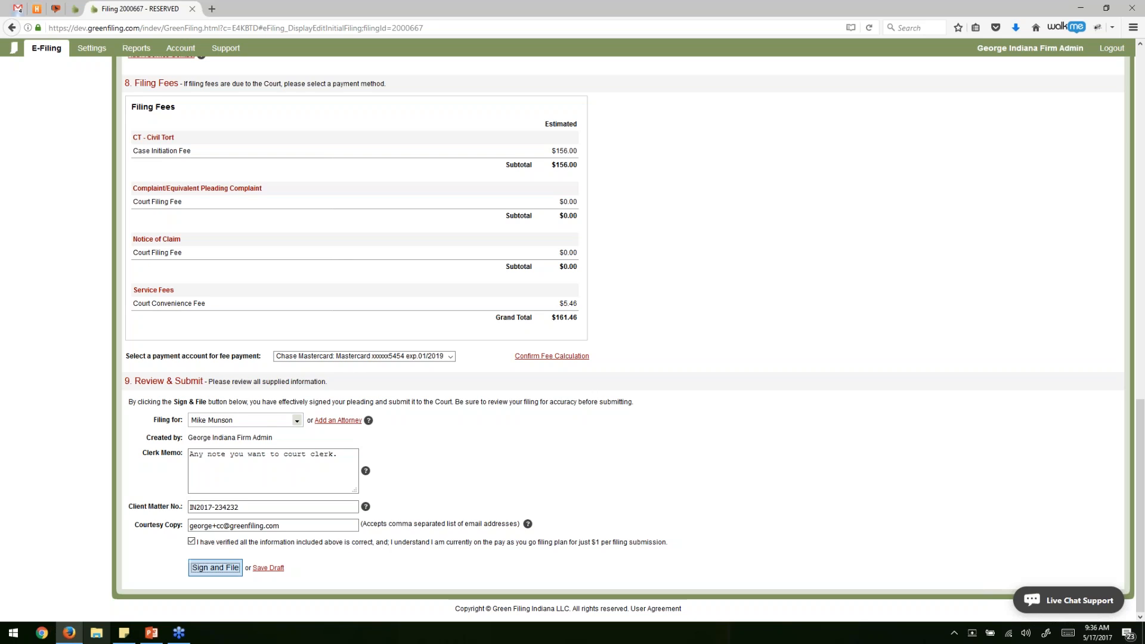
{"action": "left_click", "coordinate": [214, 567]}
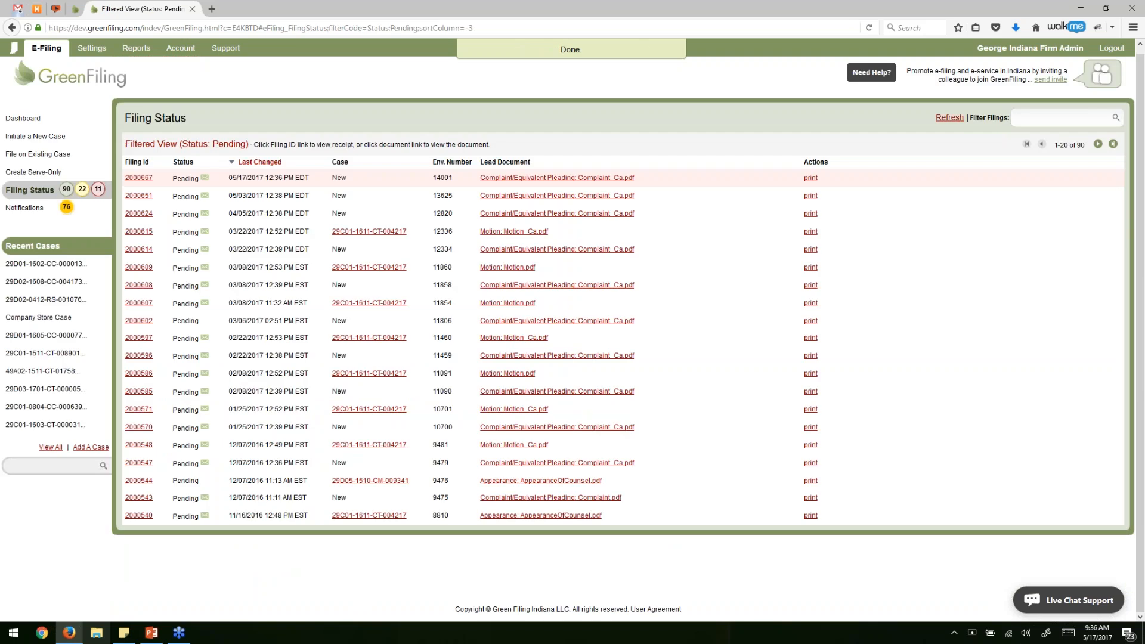
{"action": "double_click", "coordinate": [184, 179]}
{"action": "double_click", "coordinate": [449, 179]}
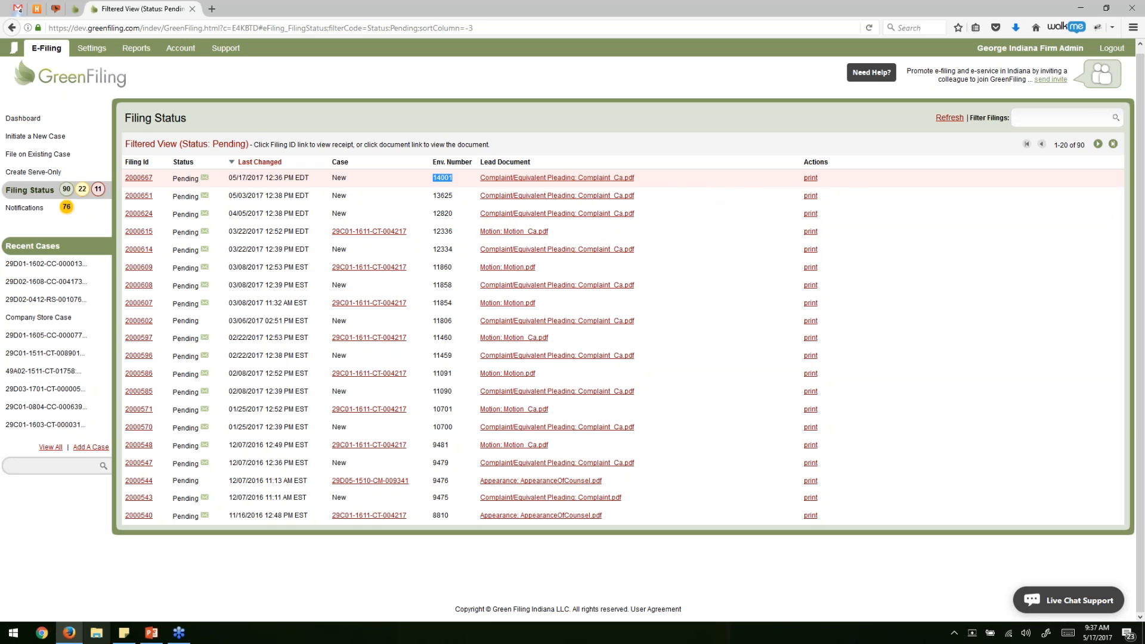
{"action": "left_click", "coordinate": [233, 124]}
Back in Gmail, show the Indiana Emails receipt messages.
{"action": "left_click", "coordinate": [18, 9]}
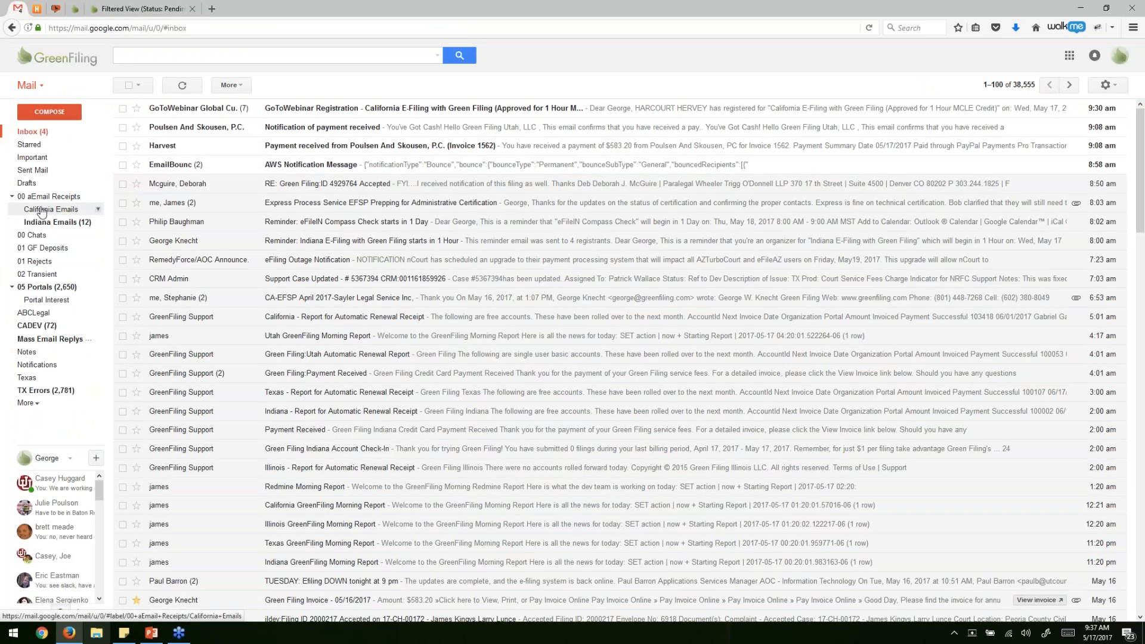
{"action": "left_click", "coordinate": [50, 226]}
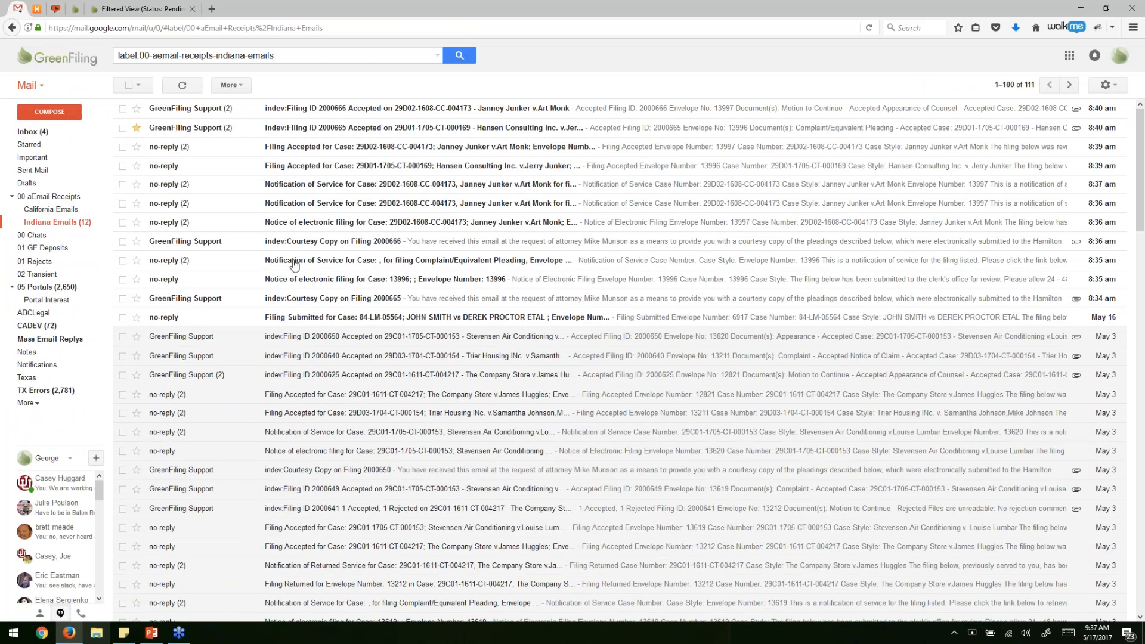
{"action": "scroll", "coordinate": [430, 238], "scroll_direction": "down", "scroll_amount": 2}
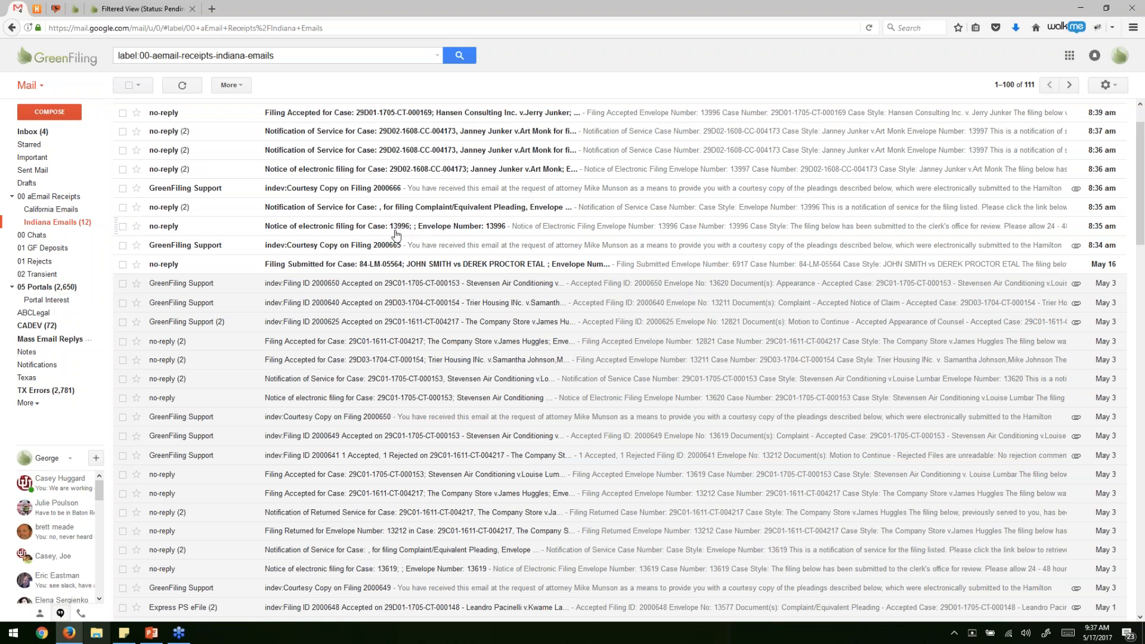
Read the envelope 13996 filing notice's filing and fee details, then go back to the Indiana Emails list.
{"action": "left_click", "coordinate": [303, 226]}
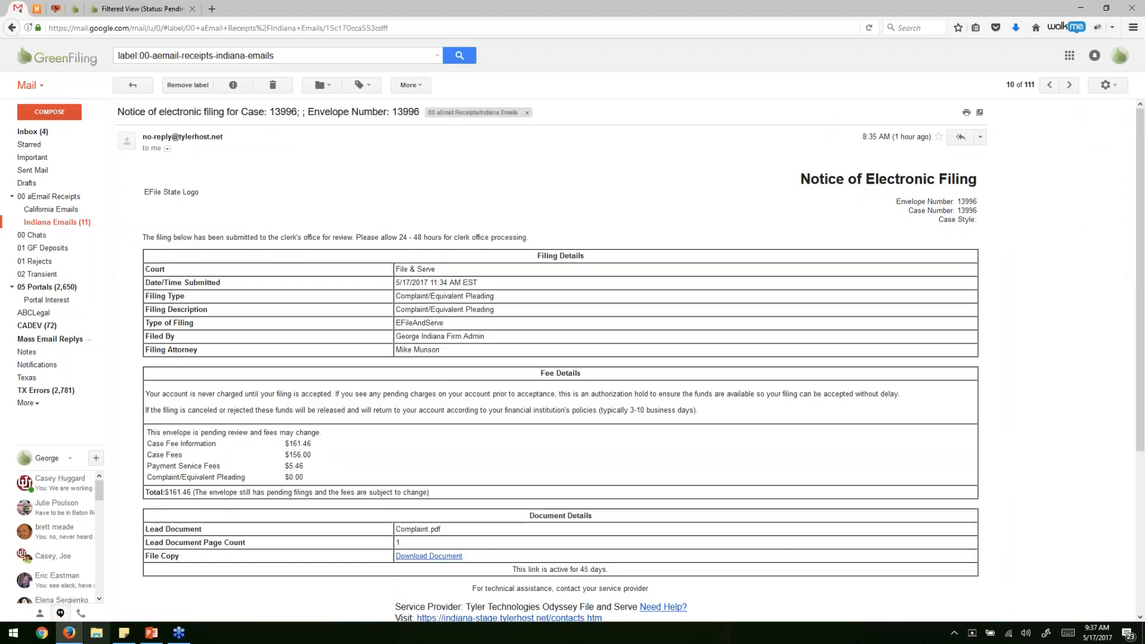
{"action": "scroll", "coordinate": [328, 205], "scroll_direction": "down", "scroll_amount": 2}
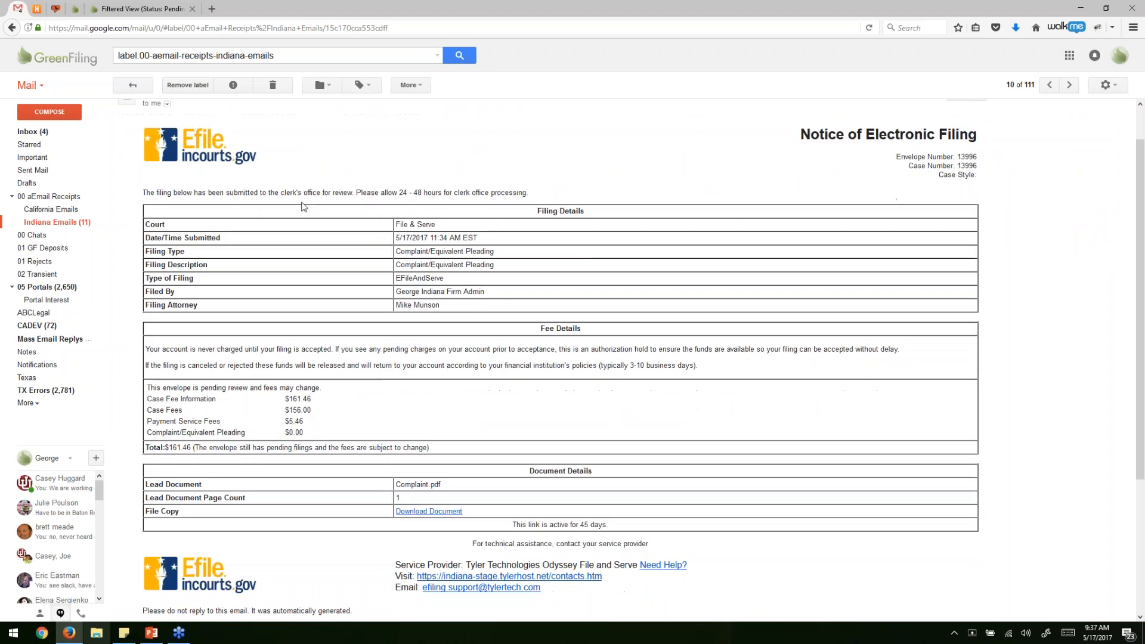
{"action": "left_click_drag", "start_coordinate": [351, 199], "coordinate": [422, 476]}
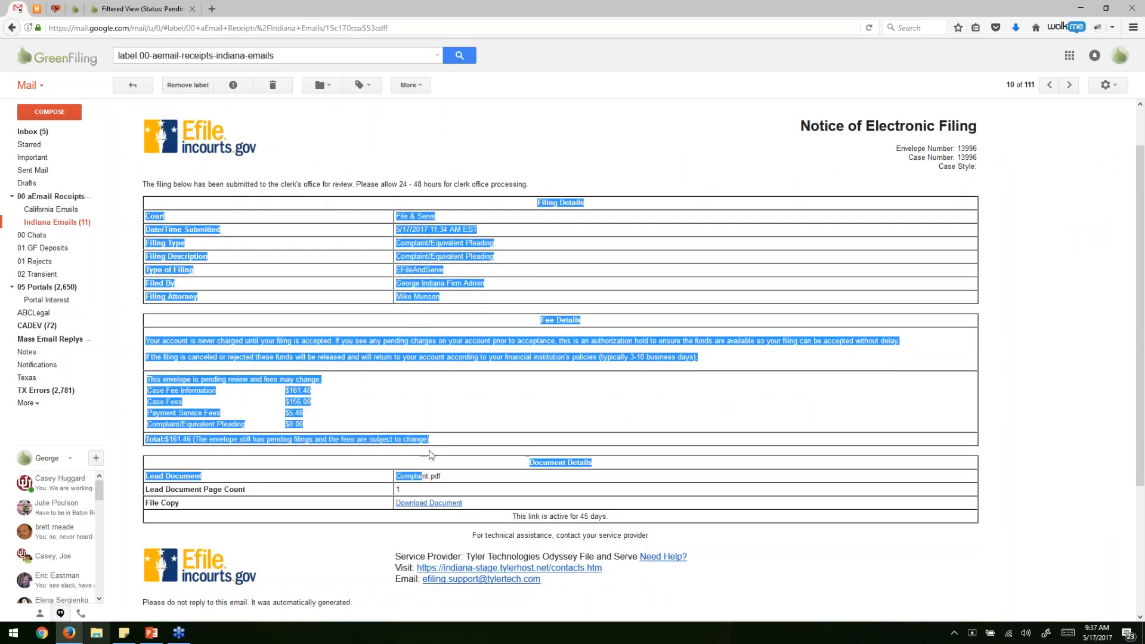
{"action": "left_click", "coordinate": [434, 414]}
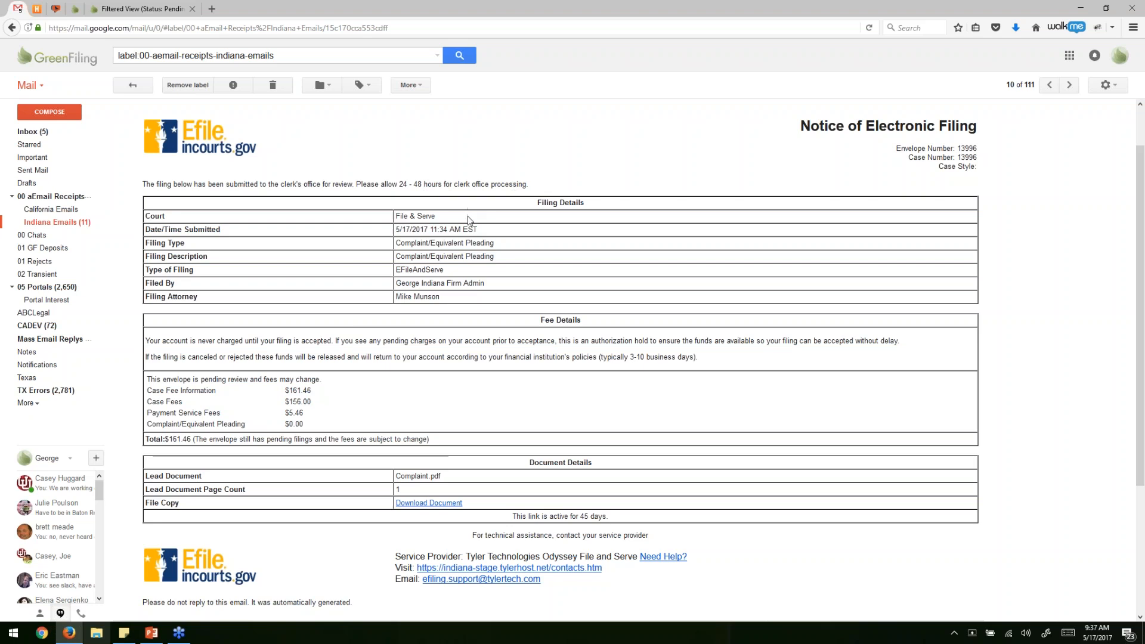
{"action": "left_click", "coordinate": [84, 225]}
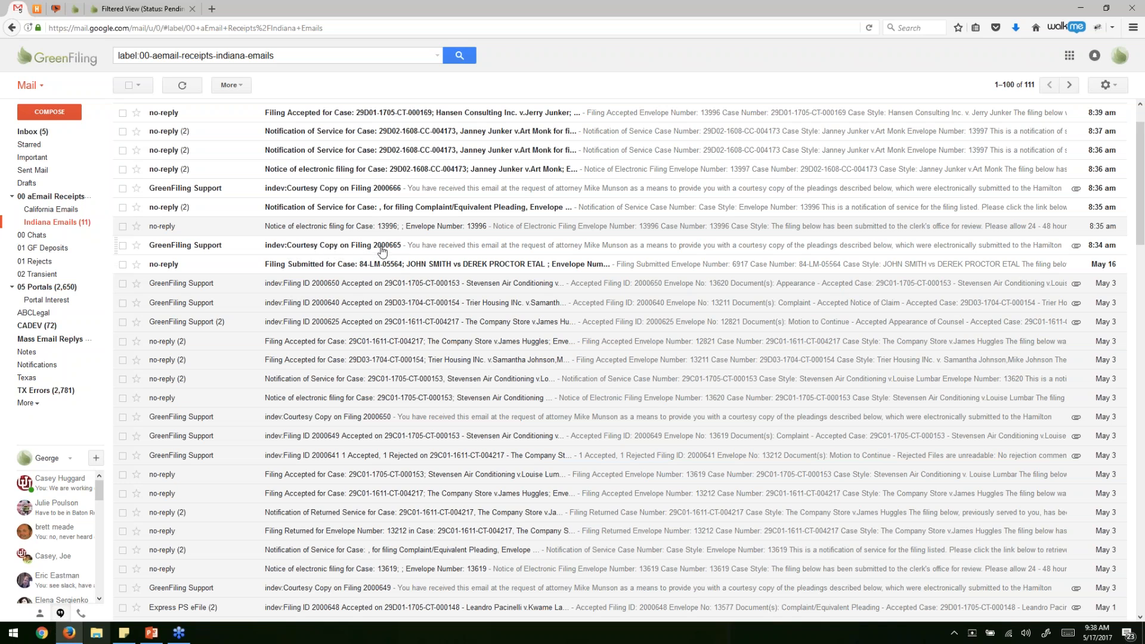
Read the filing 2000665 courtesy copy: explanation, Hamilton County submission time, filer and envelope details.
{"action": "left_click", "coordinate": [325, 247]}
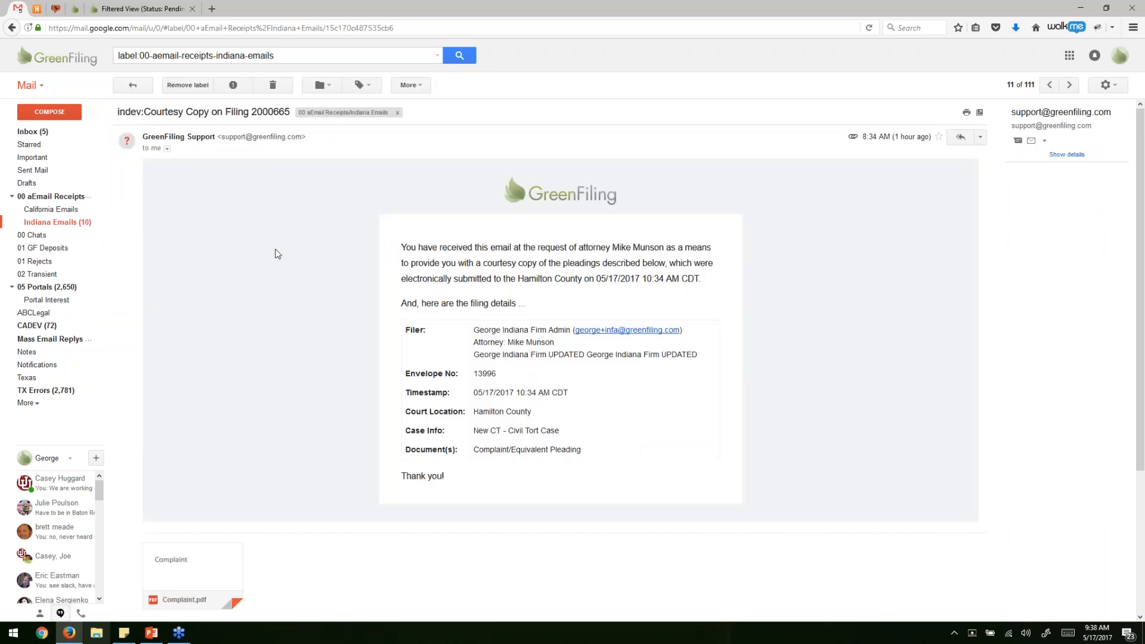
{"action": "scroll", "coordinate": [278, 254], "scroll_direction": "down", "scroll_amount": 1}
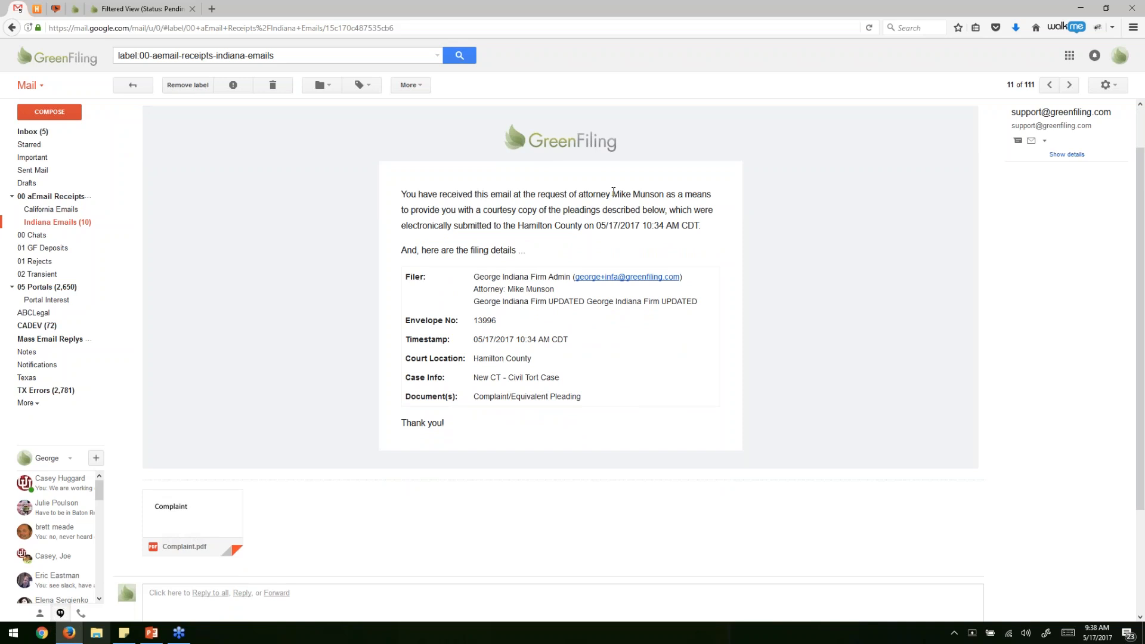
{"action": "left_click_drag", "start_coordinate": [615, 195], "coordinate": [681, 210]}
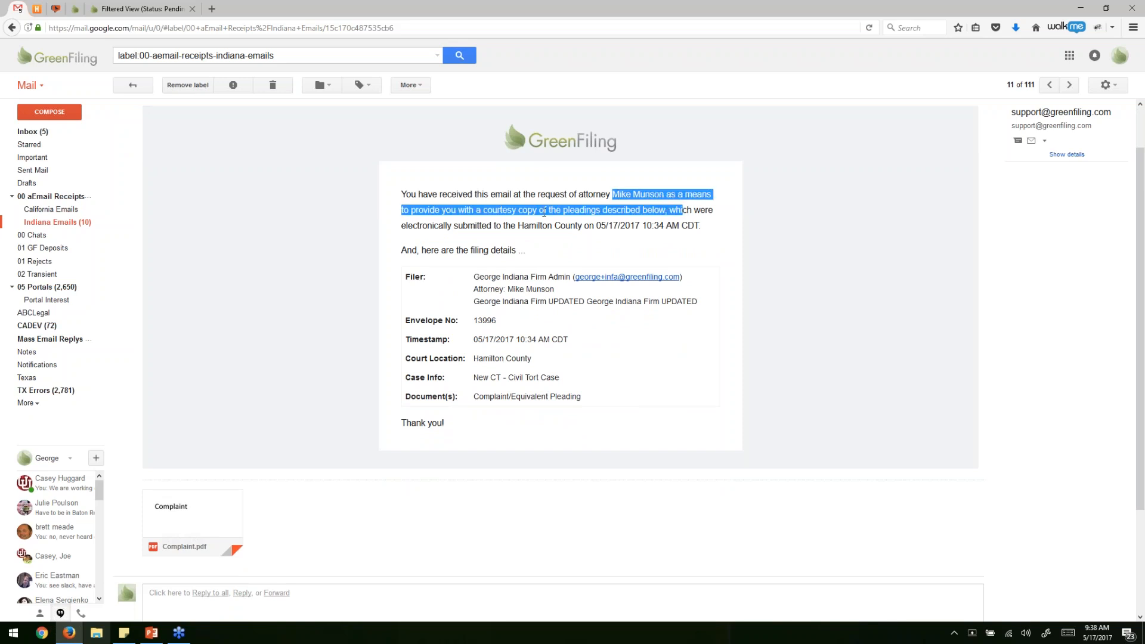
{"action": "left_click_drag", "start_coordinate": [517, 226], "coordinate": [669, 228]}
{"action": "left_click_drag", "start_coordinate": [473, 277], "coordinate": [590, 396]}
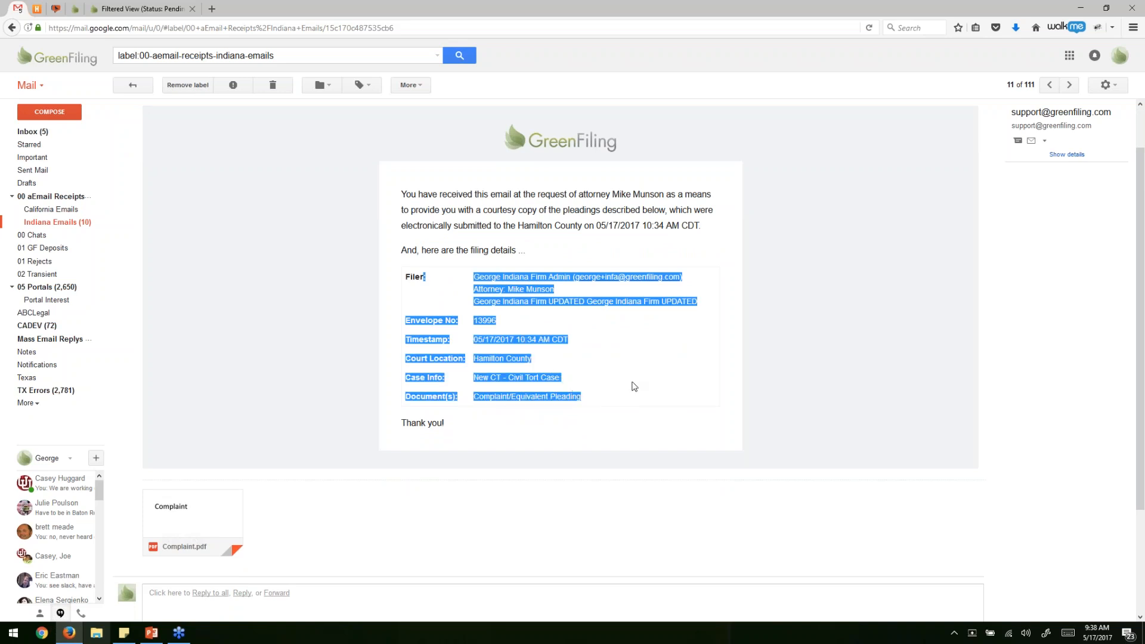
{"action": "left_click", "coordinate": [591, 396]}
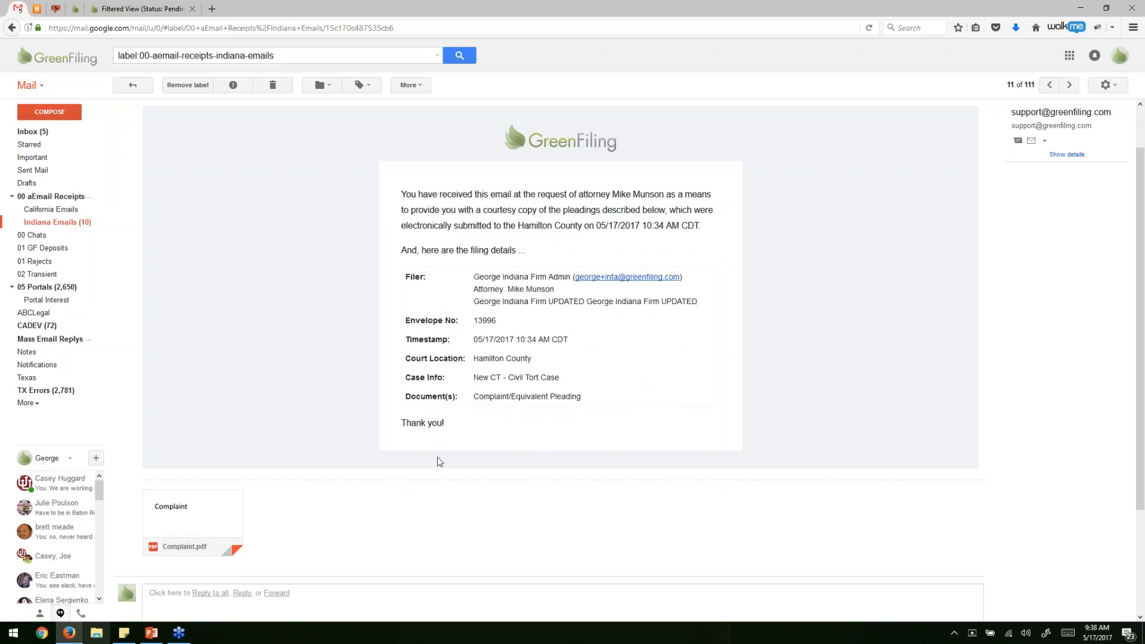
Preview the attached Complaint.pdf, then go back to the Indiana Emails list.
{"action": "left_click", "coordinate": [205, 526]}
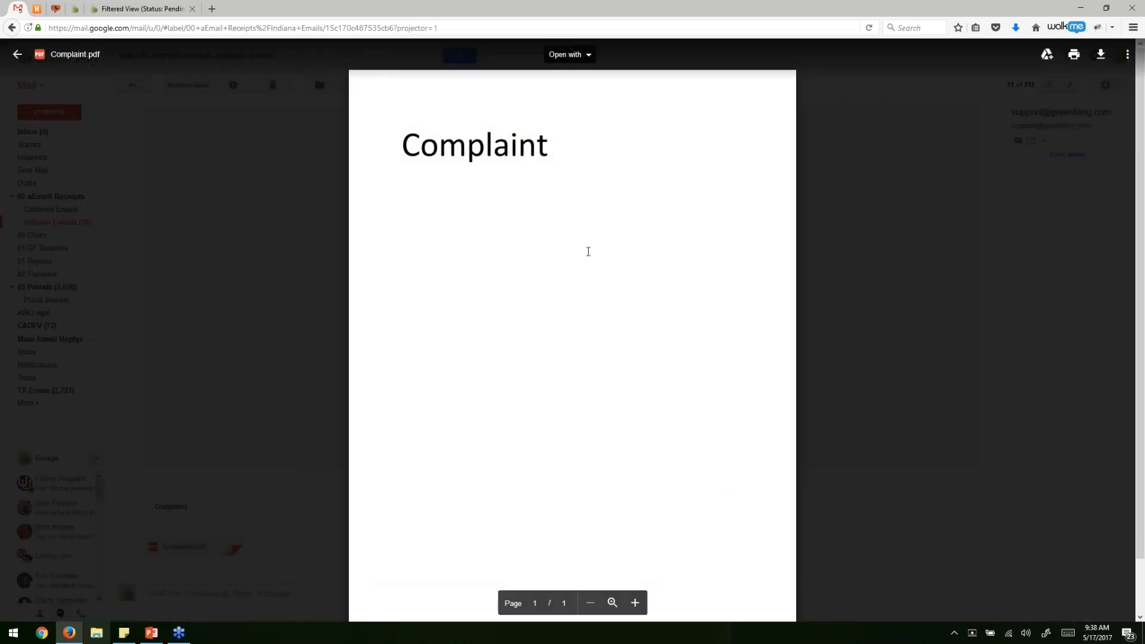
{"action": "left_click", "coordinate": [248, 285]}
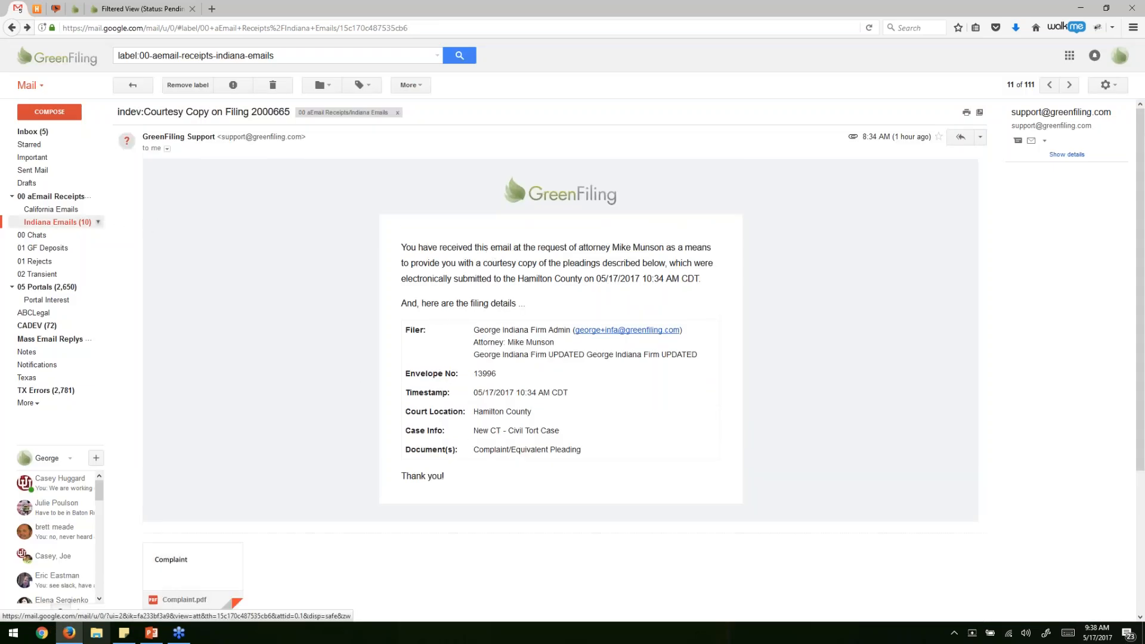
{"action": "left_click", "coordinate": [87, 224]}
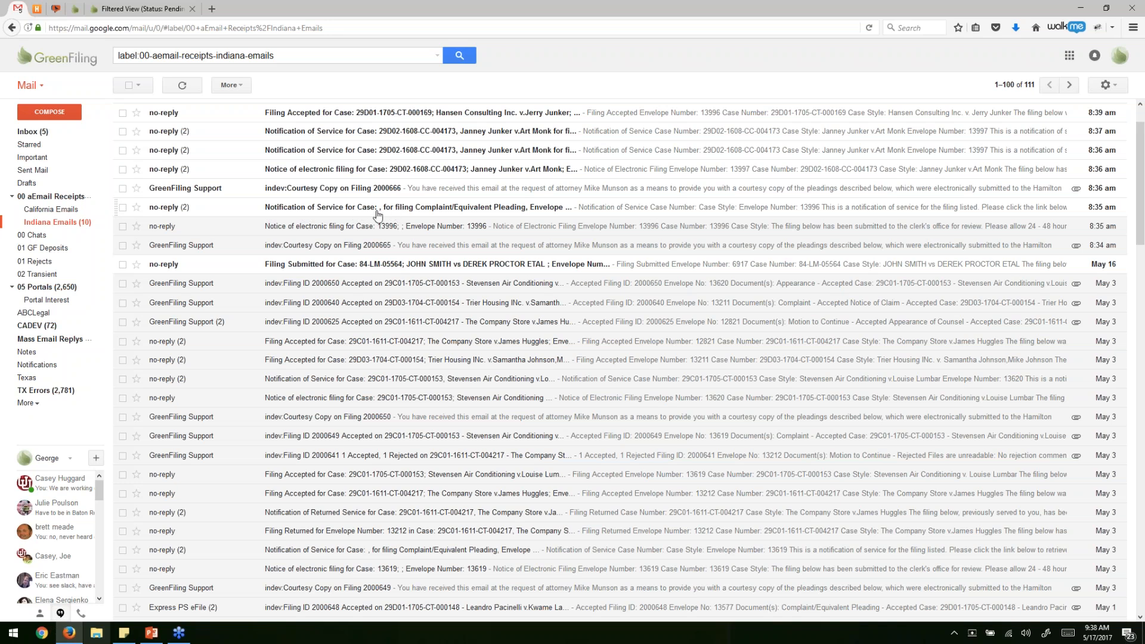
Review the envelope 13996 Notification of Service's filing details and its two service contact entries.
{"action": "left_click", "coordinate": [324, 211]}
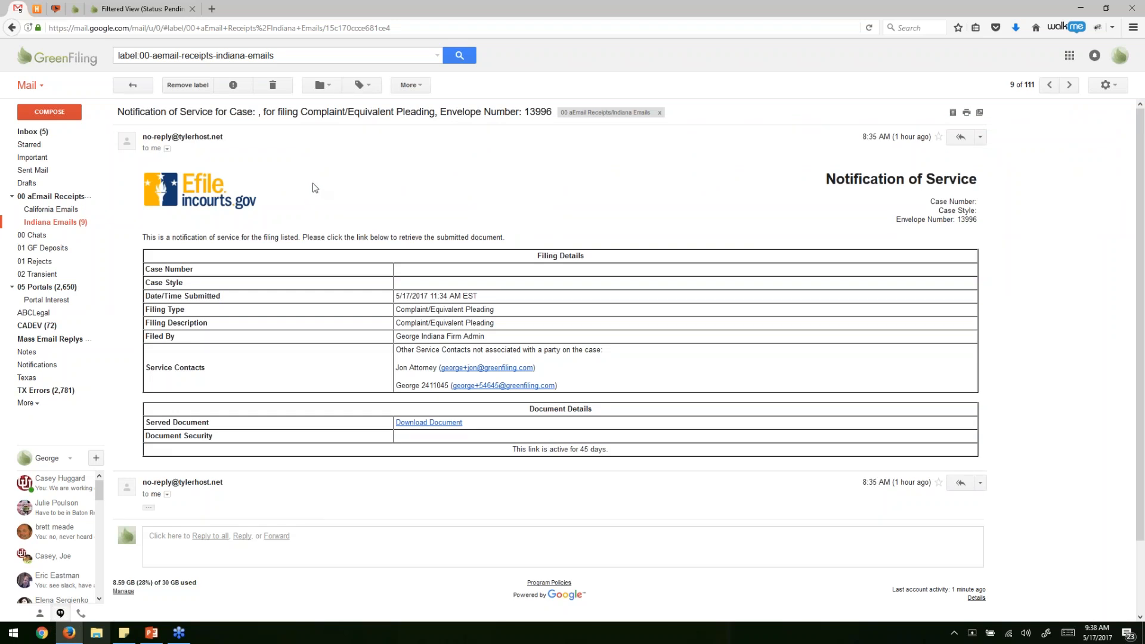
{"action": "scroll", "coordinate": [315, 187], "scroll_direction": "down", "scroll_amount": 2}
{"action": "left_click_drag", "start_coordinate": [385, 234], "coordinate": [510, 287]}
{"action": "left_click", "coordinate": [399, 311]}
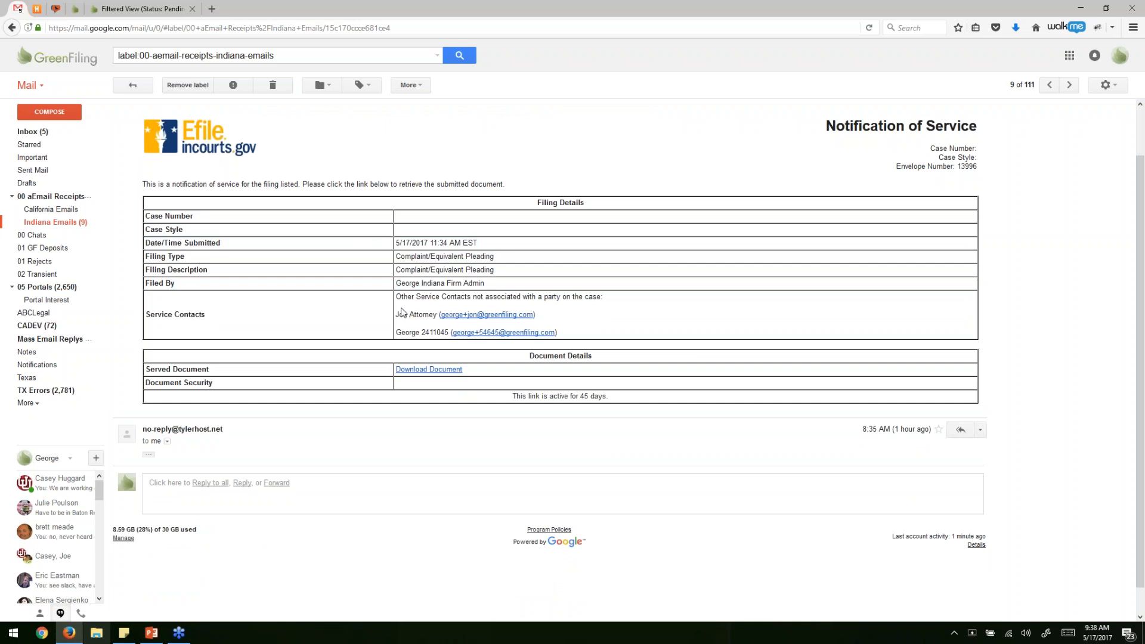
{"action": "left_click_drag", "start_coordinate": [425, 315], "coordinate": [599, 334]}
{"action": "left_click", "coordinate": [599, 334]}
Open the served Complaint PDF in Adobe Acrobat DC and zoom in twice to read the file stamp.
{"action": "left_click", "coordinate": [428, 370]}
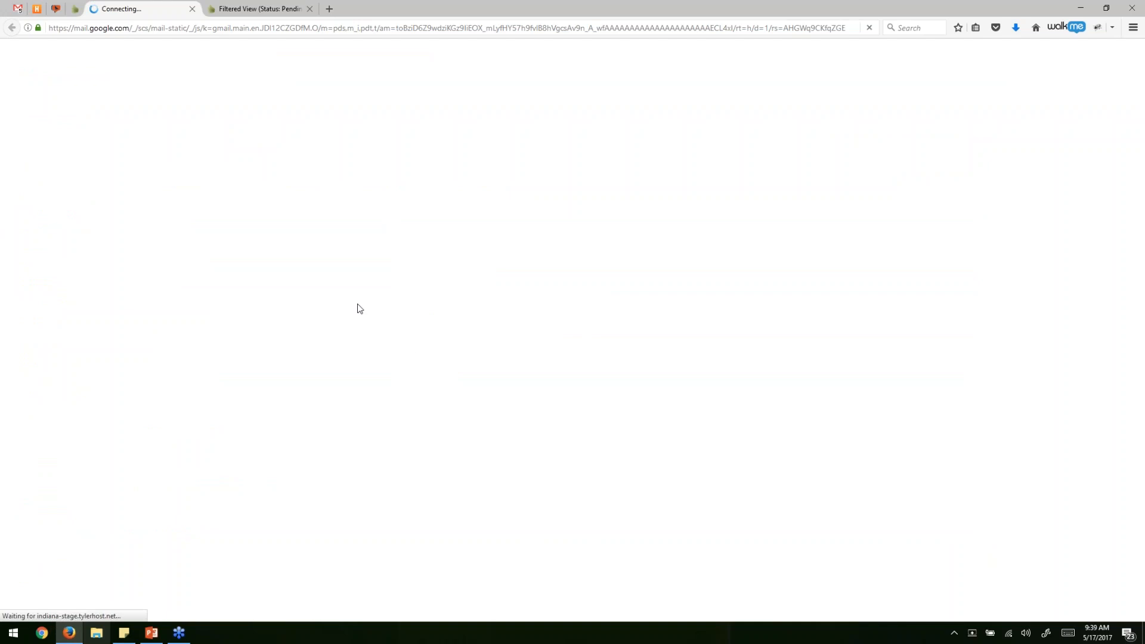
{"action": "left_click", "coordinate": [485, 345]}
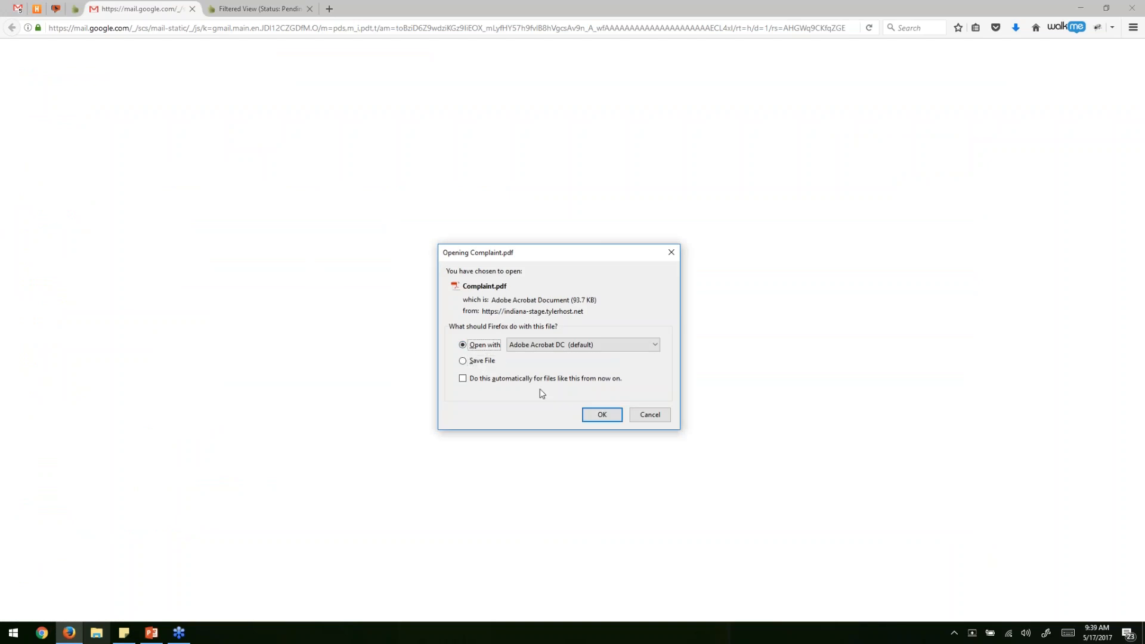
{"action": "left_click", "coordinate": [601, 414]}
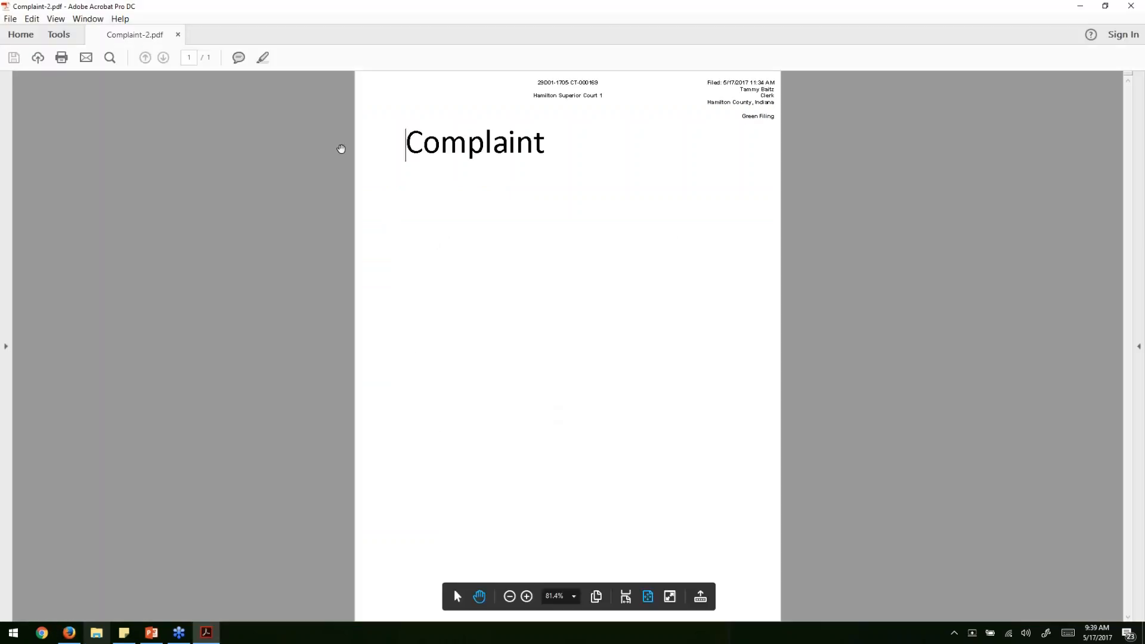
{"action": "left_click", "coordinate": [527, 597]}
{"action": "left_click", "coordinate": [528, 596]}
{"action": "left_click", "coordinate": [528, 597]}
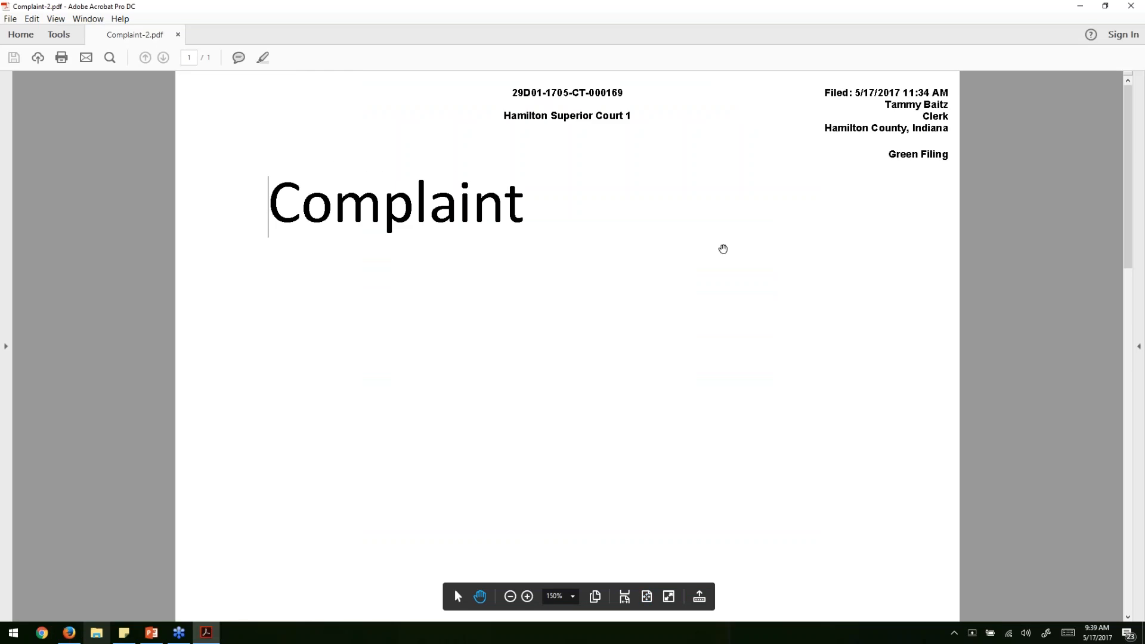
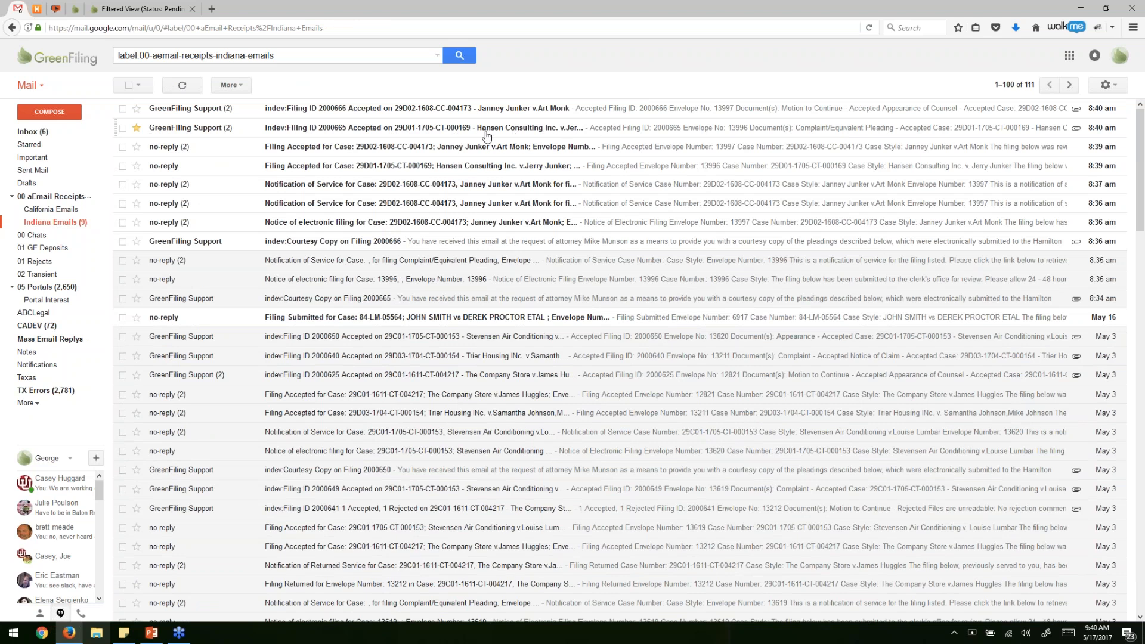
Open the Filing ID 2000665 acceptance receipt email from the Indiana Emails list.
{"action": "left_click", "coordinate": [296, 131]}
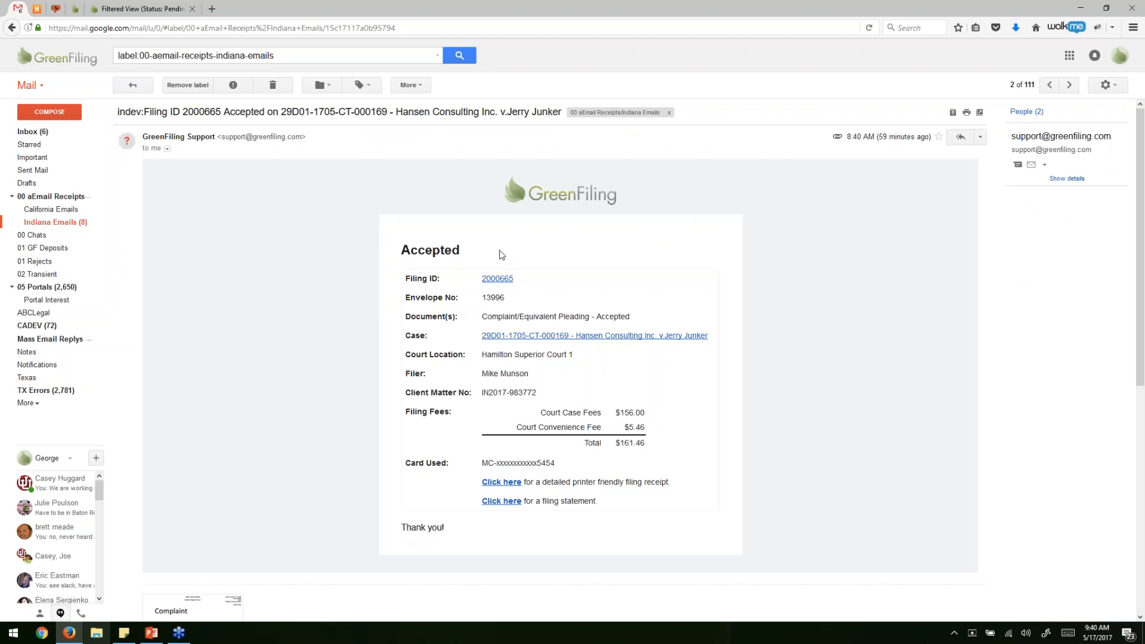
Check the receipt's Accepted status and preview the attached Complaint.pdf.
{"action": "double_click", "coordinate": [417, 252]}
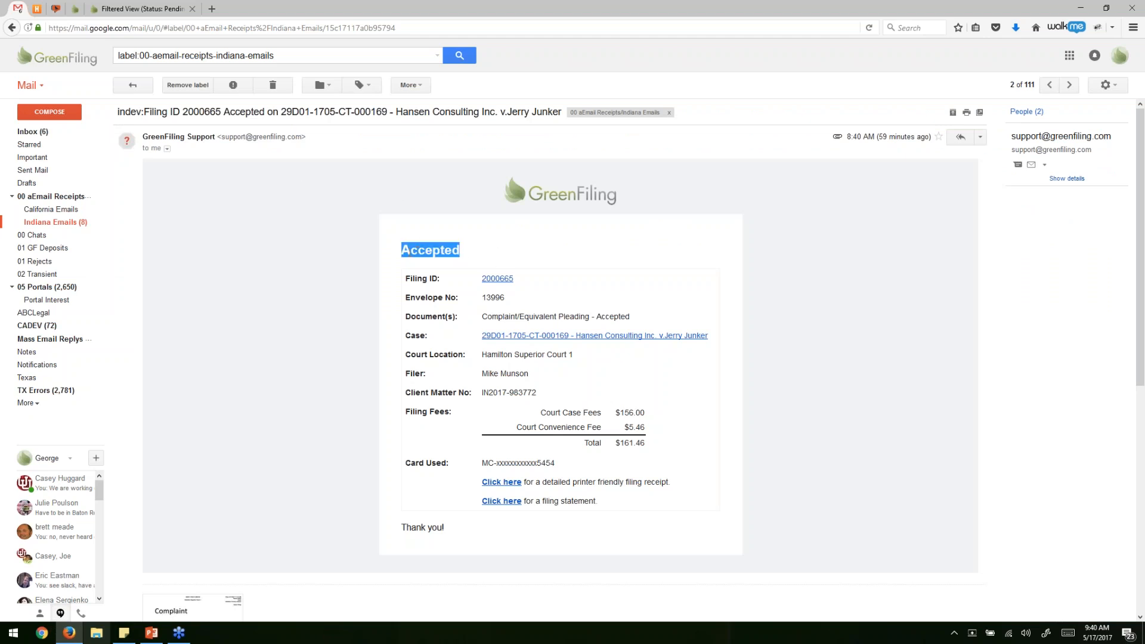
{"action": "left_click", "coordinate": [326, 263]}
{"action": "scroll", "coordinate": [269, 242], "scroll_direction": "down", "scroll_amount": 3}
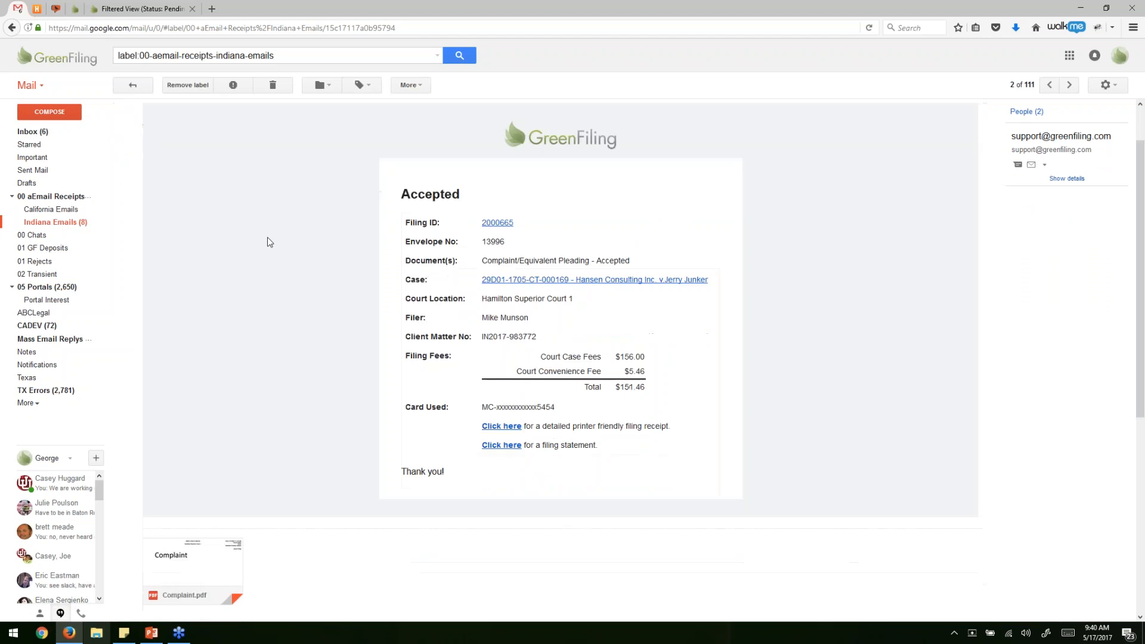
{"action": "scroll", "coordinate": [271, 244], "scroll_direction": "down", "scroll_amount": 1}
{"action": "scroll", "coordinate": [277, 402], "scroll_direction": "up", "scroll_amount": 1}
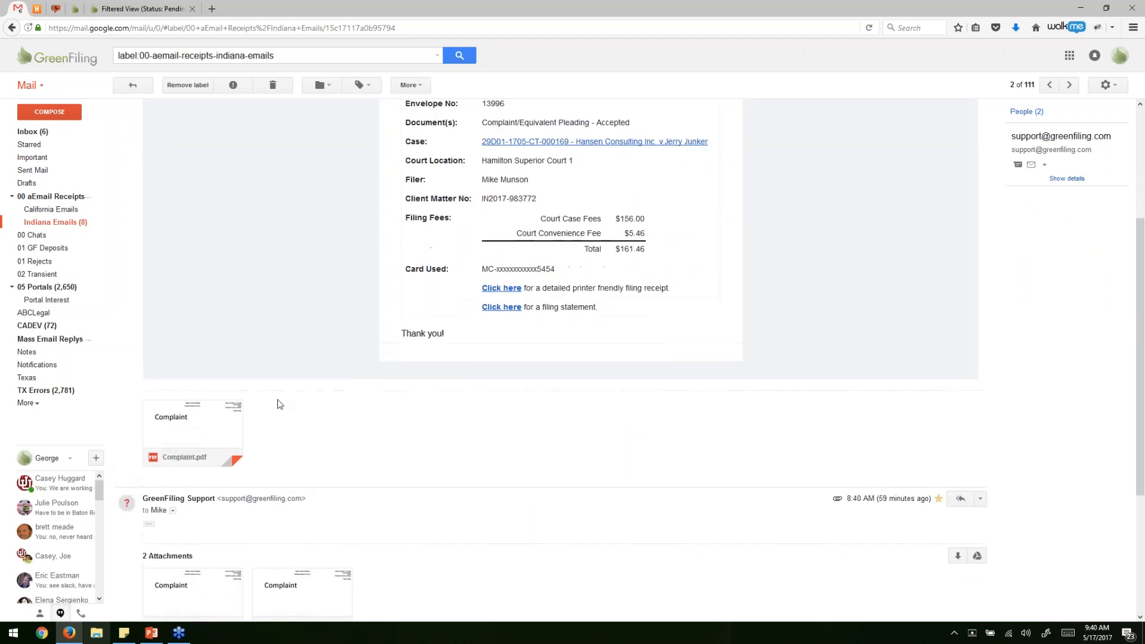
{"action": "left_click", "coordinate": [216, 468]}
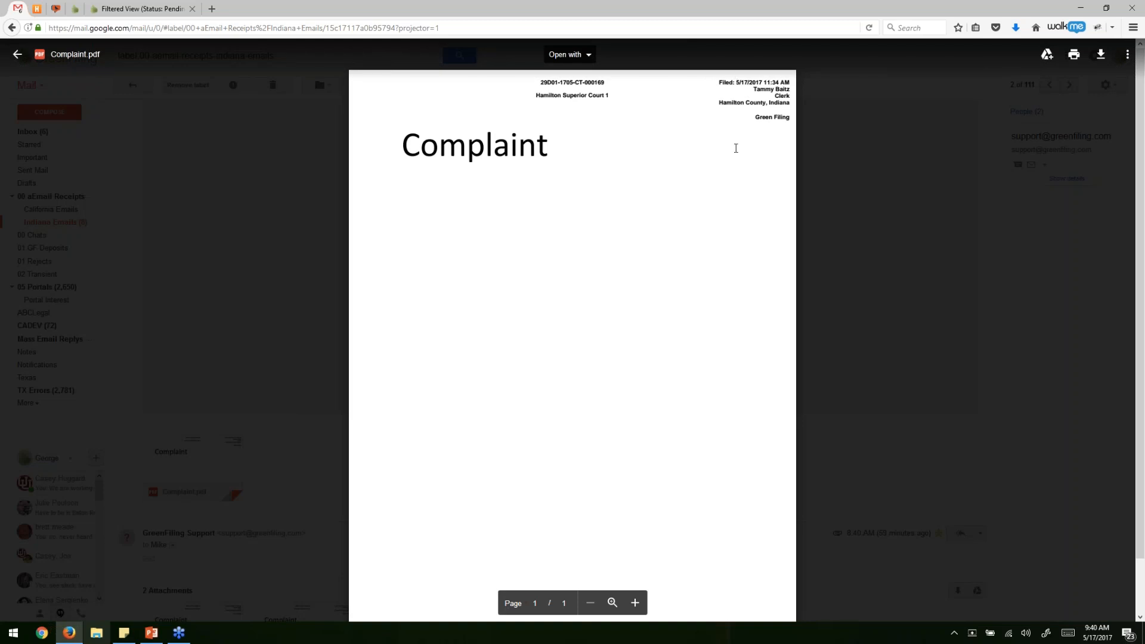
{"action": "left_click", "coordinate": [315, 313]}
Review the receipt's client matter number and the payment card used.
{"action": "scroll", "coordinate": [327, 327], "scroll_direction": "up", "scroll_amount": 1}
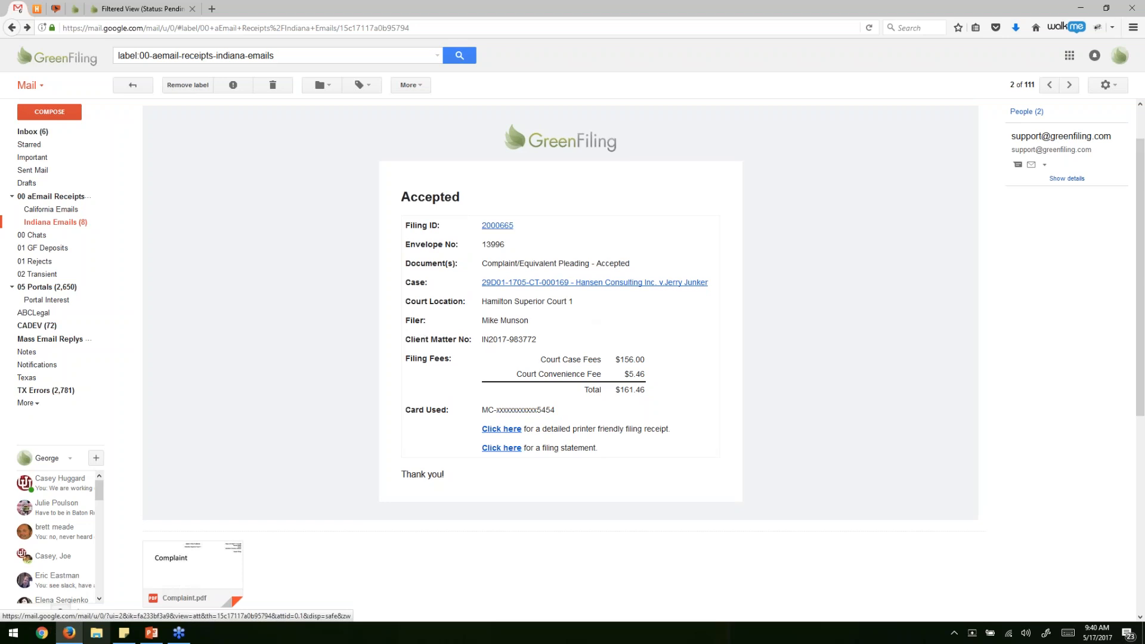
{"action": "left_click_drag", "start_coordinate": [484, 342], "coordinate": [649, 403]}
{"action": "triple_click", "coordinate": [528, 410]}
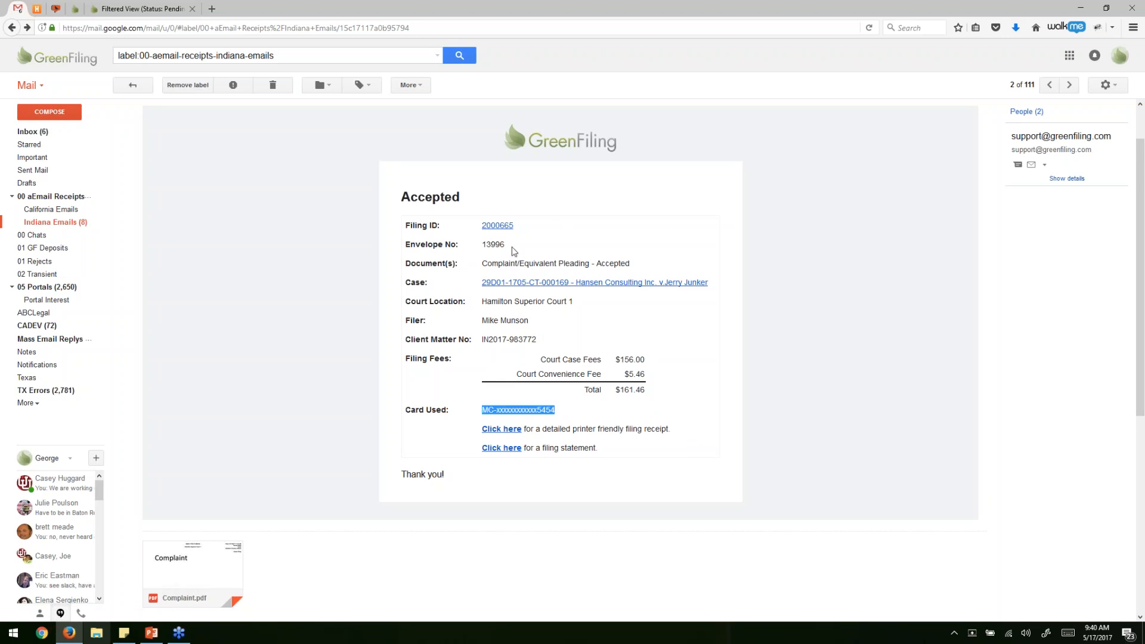
{"action": "left_click", "coordinate": [768, 352]}
{"action": "left_click", "coordinate": [512, 431]}
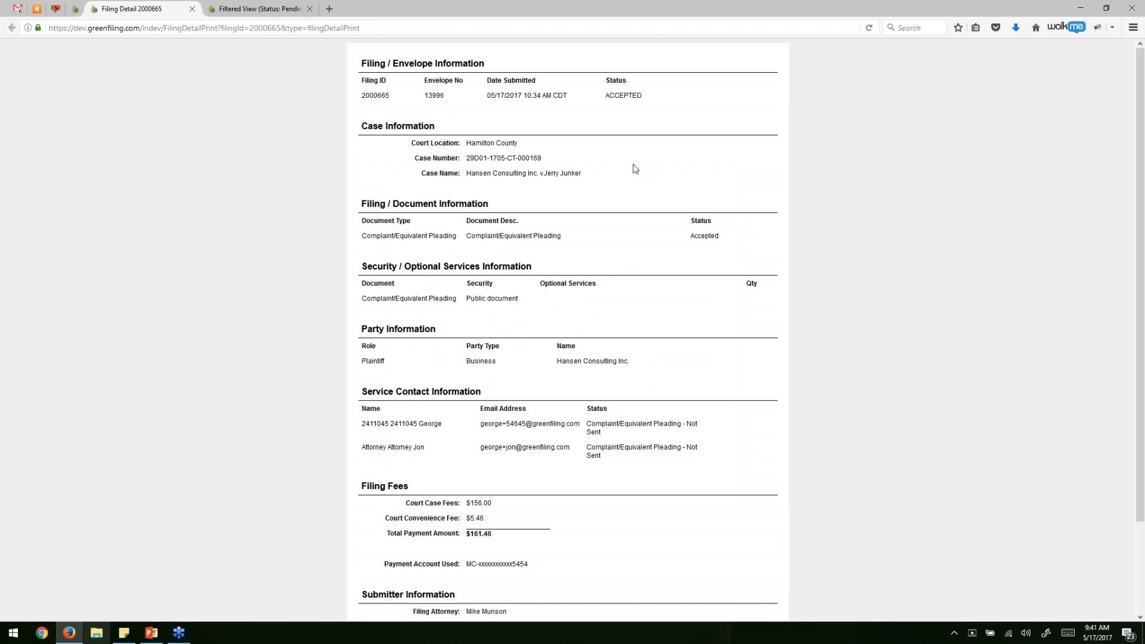
{"action": "left_click_drag", "start_coordinate": [361, 63], "coordinate": [713, 531]}
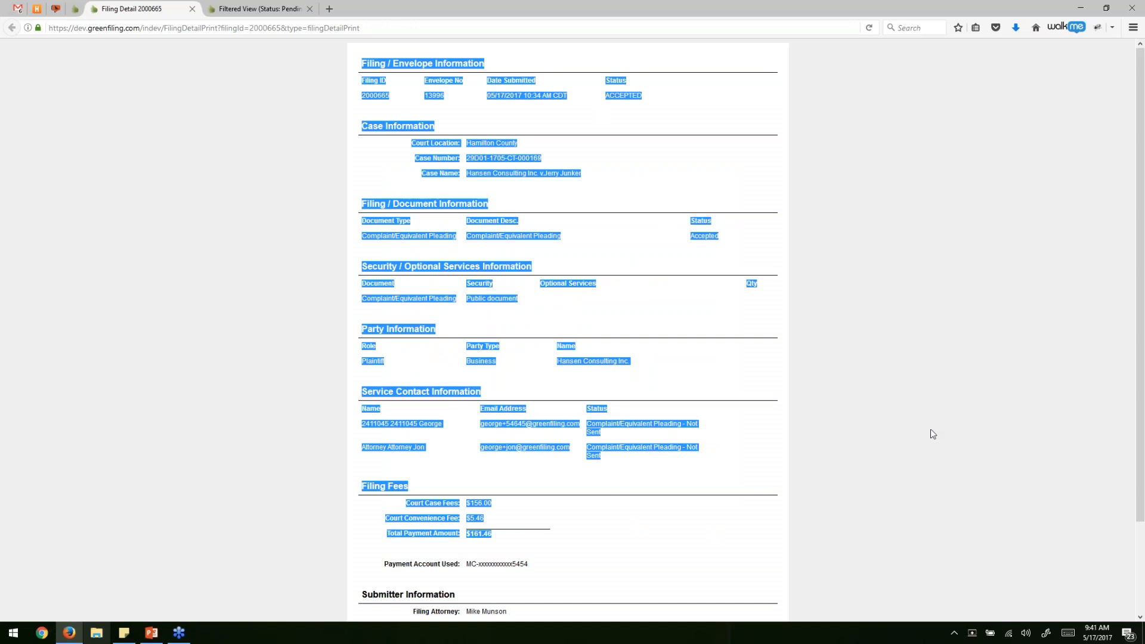
{"action": "left_click", "coordinate": [876, 246]}
{"action": "scroll", "coordinate": [530, 335], "scroll_direction": "down", "scroll_amount": 1}
{"action": "scroll", "coordinate": [528, 334], "scroll_direction": "down", "scroll_amount": 3}
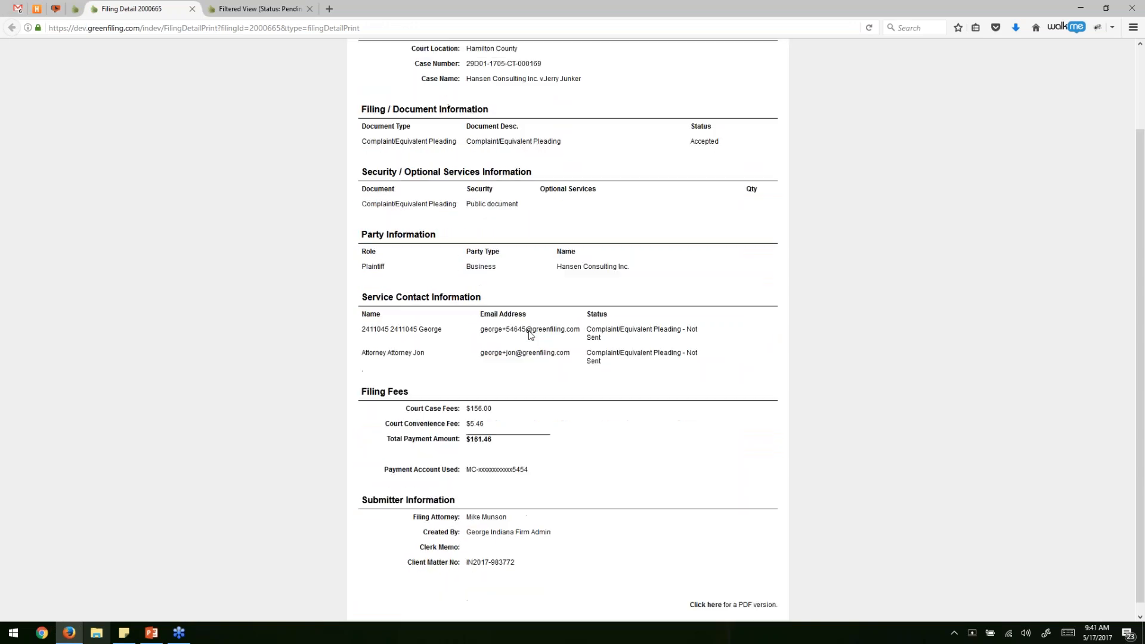
{"action": "double_click", "coordinate": [486, 438]}
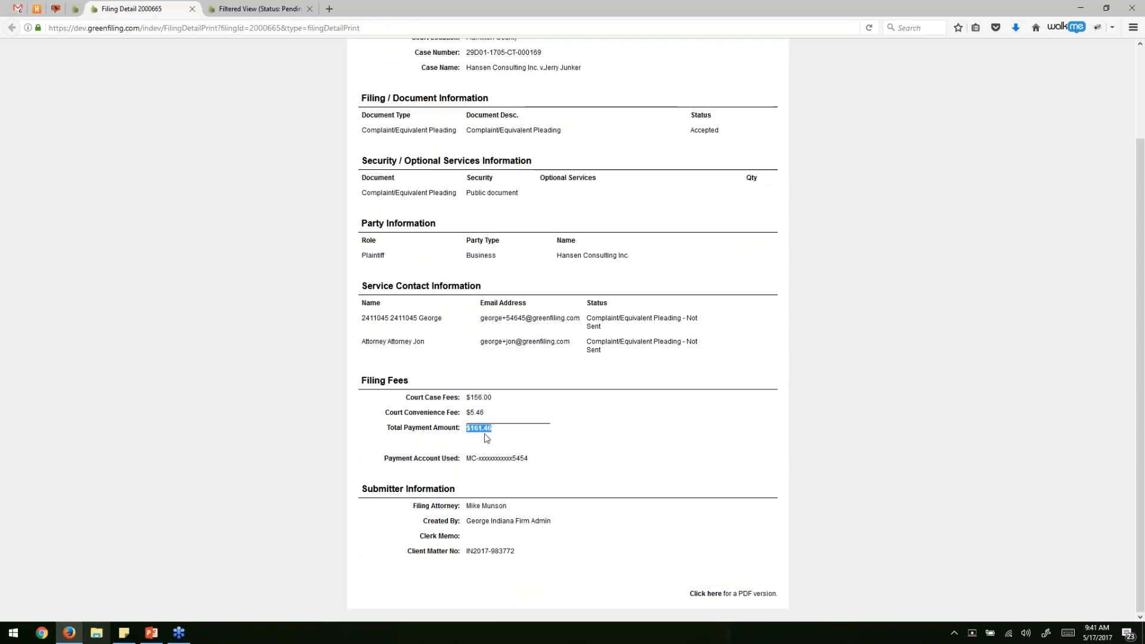
{"action": "triple_click", "coordinate": [487, 454]}
{"action": "triple_click", "coordinate": [493, 549]}
{"action": "left_click", "coordinate": [542, 540]}
{"action": "left_click", "coordinate": [707, 593]}
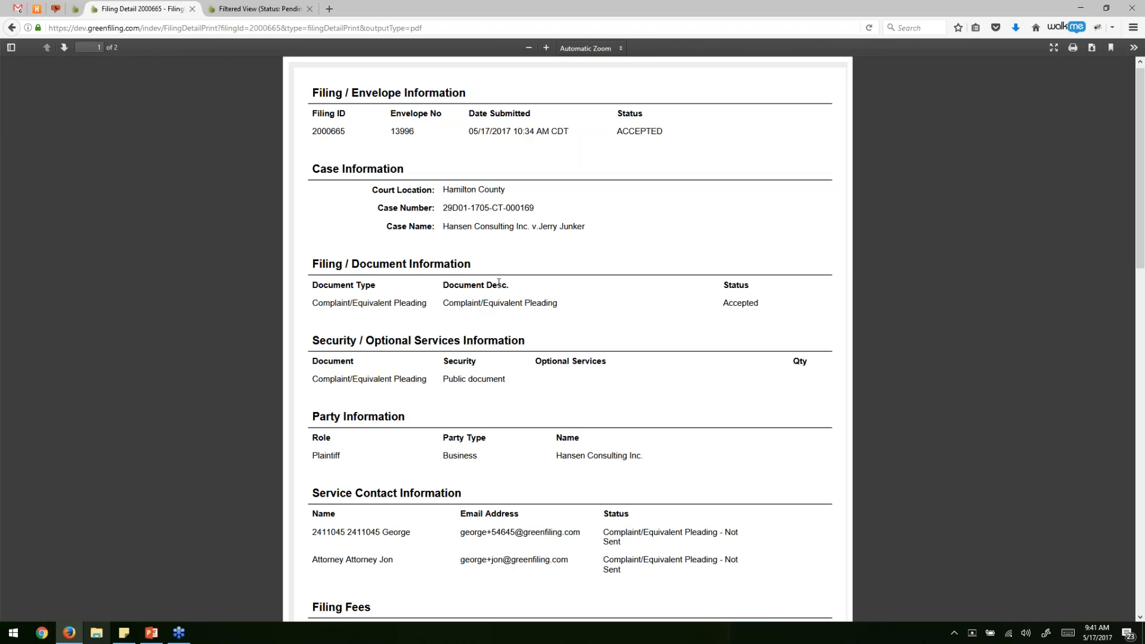
{"action": "left_click", "coordinate": [193, 9]}
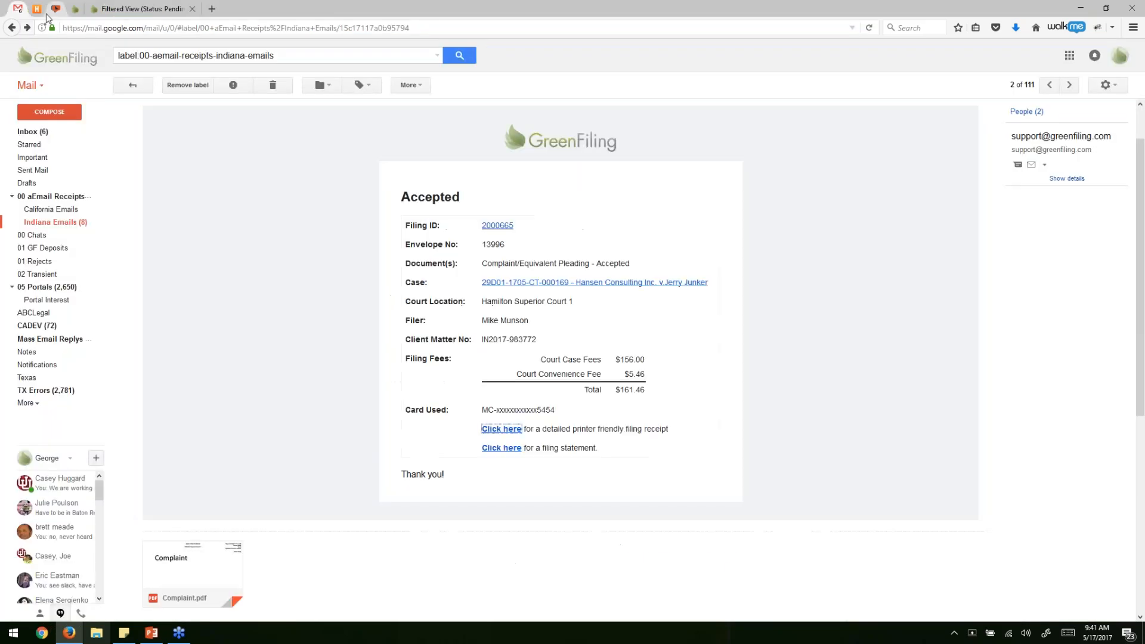
{"action": "left_click", "coordinate": [510, 466]}
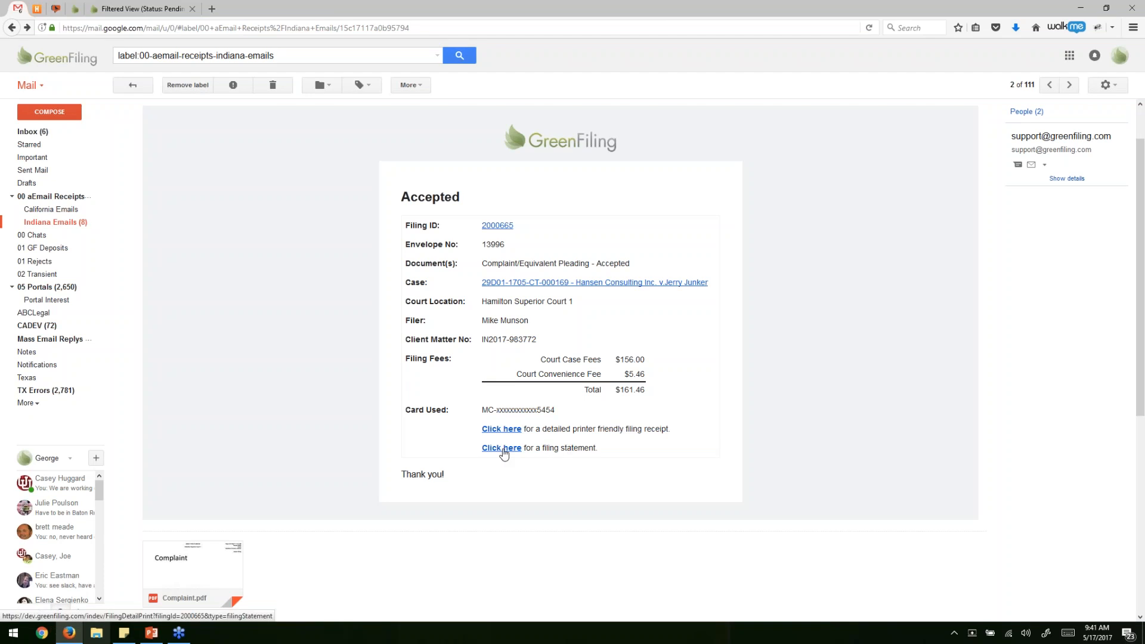
{"action": "left_click", "coordinate": [502, 451]}
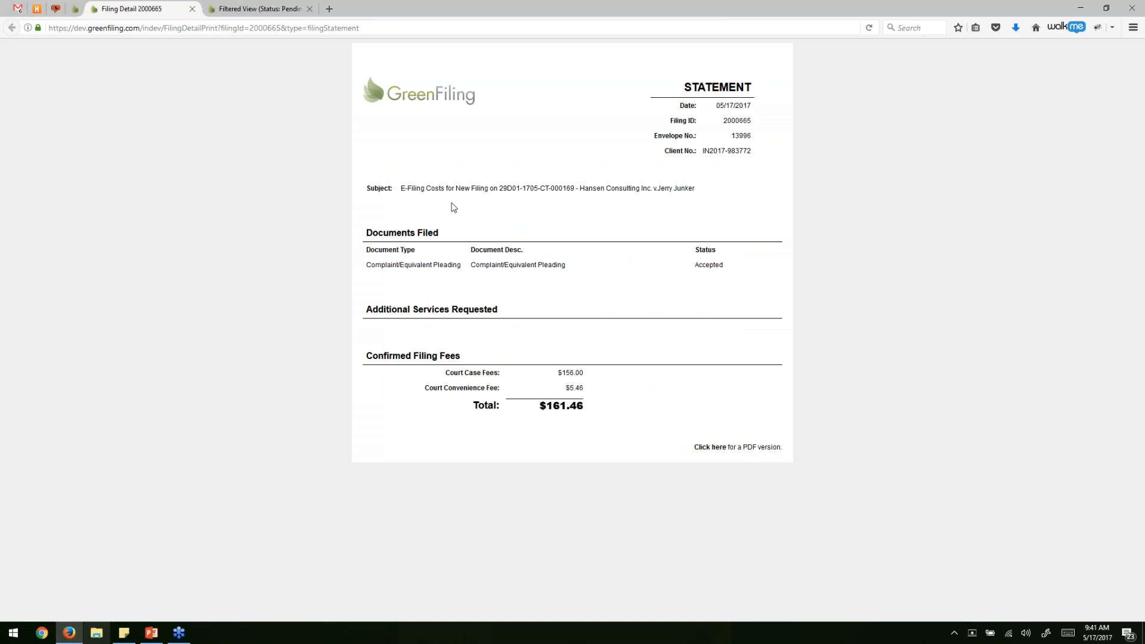
{"action": "left_click_drag", "start_coordinate": [505, 189], "coordinate": [534, 245]}
{"action": "left_click_drag", "start_coordinate": [387, 265], "coordinate": [551, 266]}
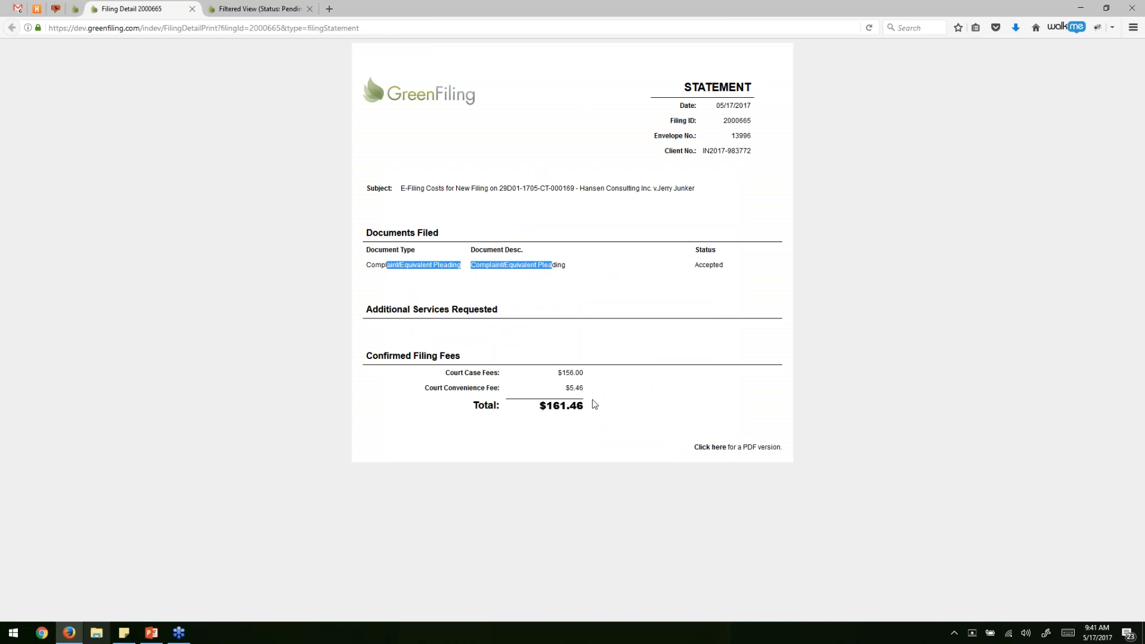
{"action": "left_click", "coordinate": [737, 447]}
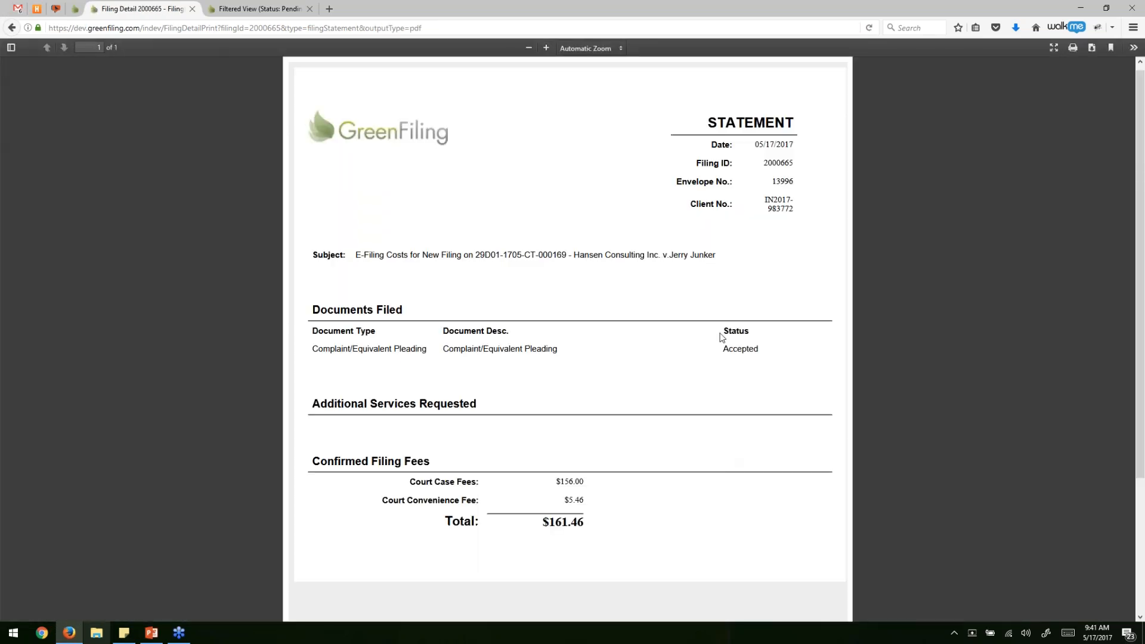
{"action": "left_click", "coordinate": [192, 9]}
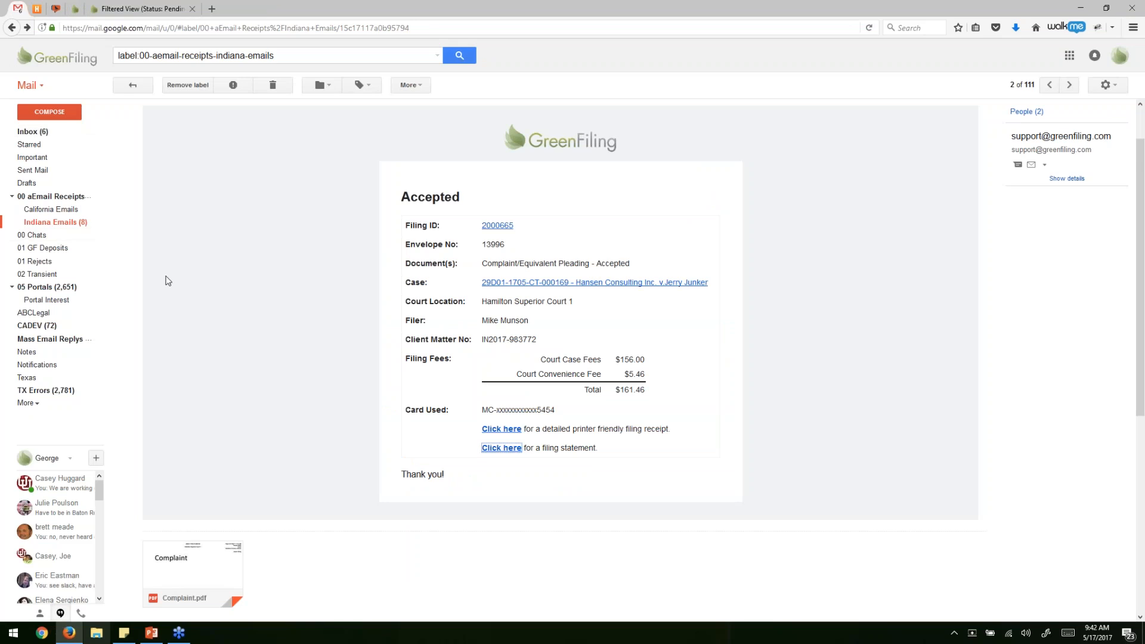
{"action": "scroll", "coordinate": [599, 348], "scroll_direction": "up", "scroll_amount": 2}
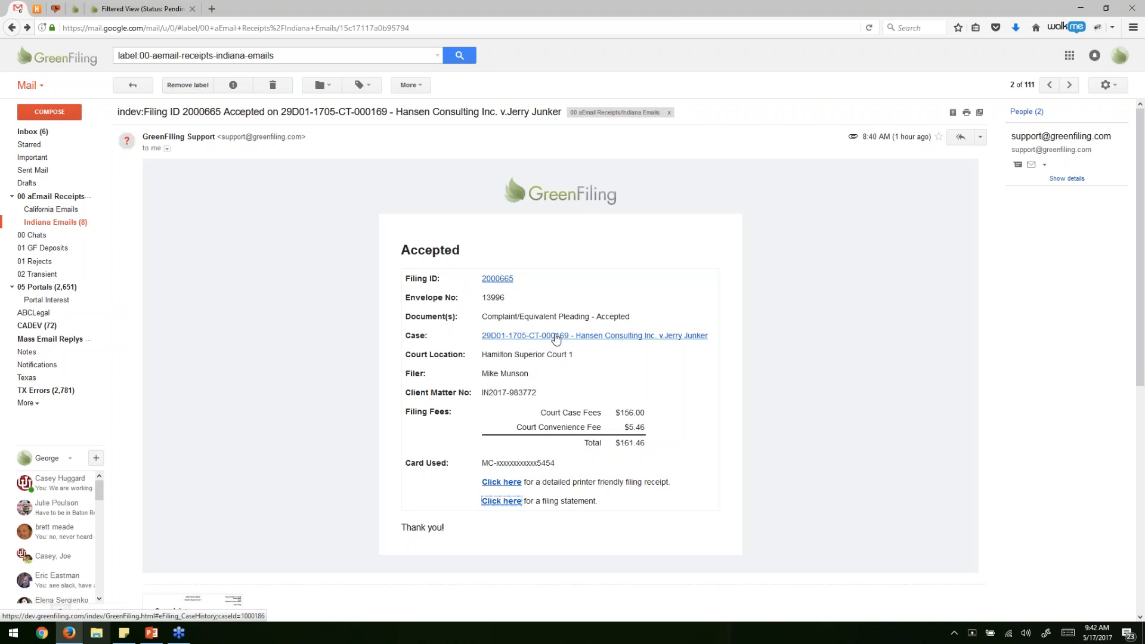
{"action": "left_click", "coordinate": [557, 338]}
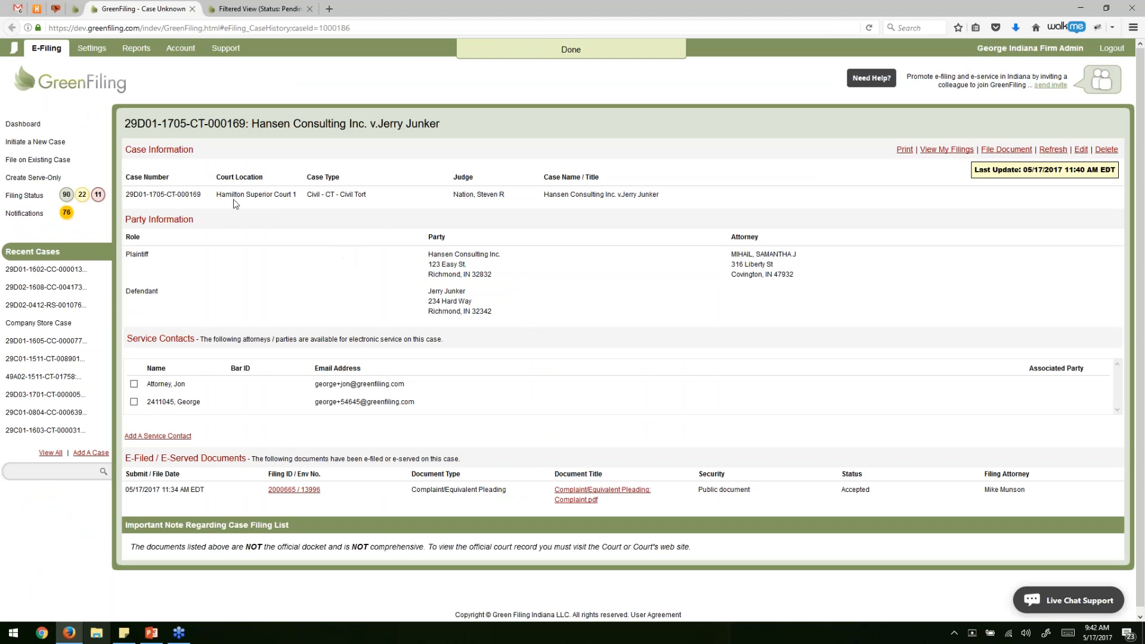
{"action": "left_click_drag", "start_coordinate": [127, 194], "coordinate": [658, 196]}
{"action": "left_click", "coordinate": [504, 208]}
{"action": "left_click_drag", "start_coordinate": [477, 200], "coordinate": [454, 201]}
{"action": "left_click_drag", "start_coordinate": [194, 237], "coordinate": [457, 311]}
{"action": "left_click", "coordinate": [457, 310]}
{"action": "scroll", "coordinate": [457, 311], "scroll_direction": "down", "scroll_amount": 1}
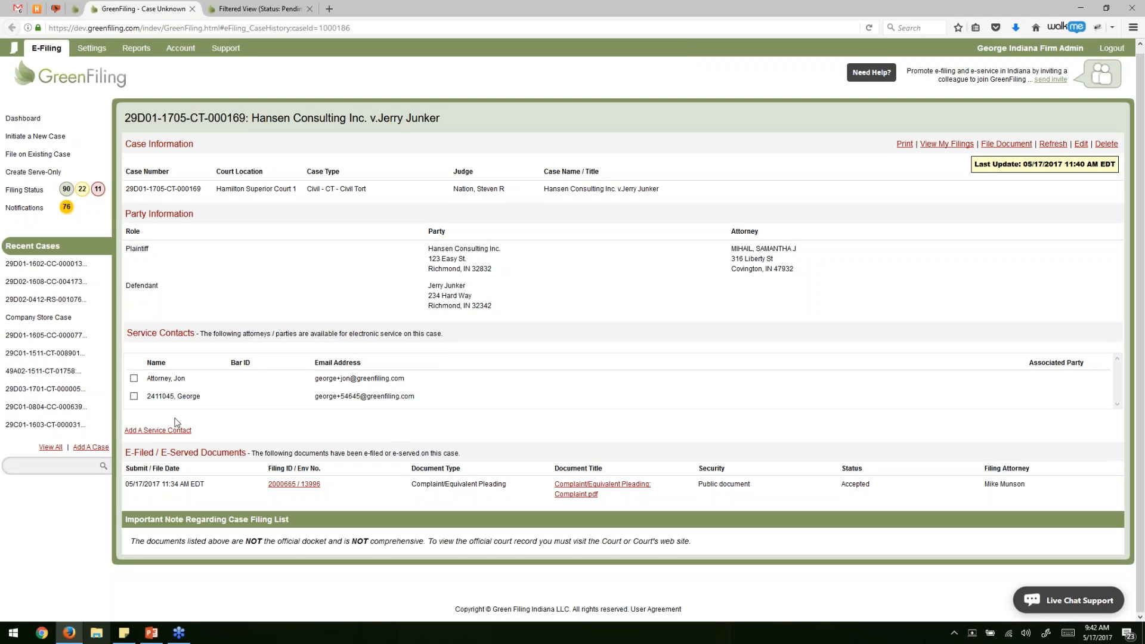
{"action": "left_click_drag", "start_coordinate": [204, 486], "coordinate": [1065, 494]}
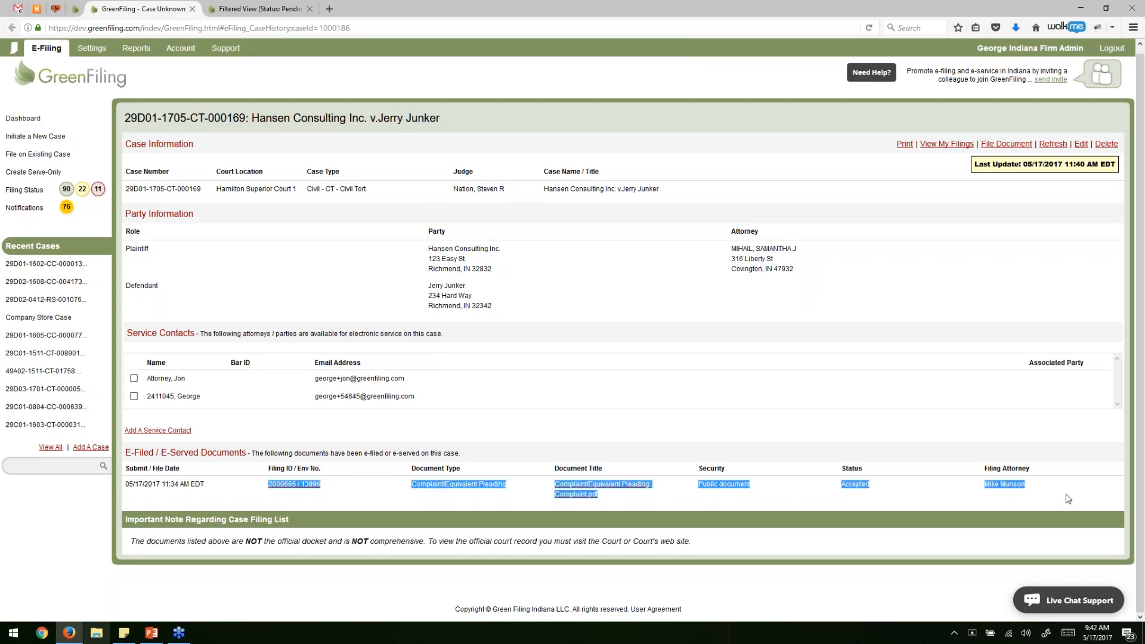
{"action": "left_click", "coordinate": [595, 434]}
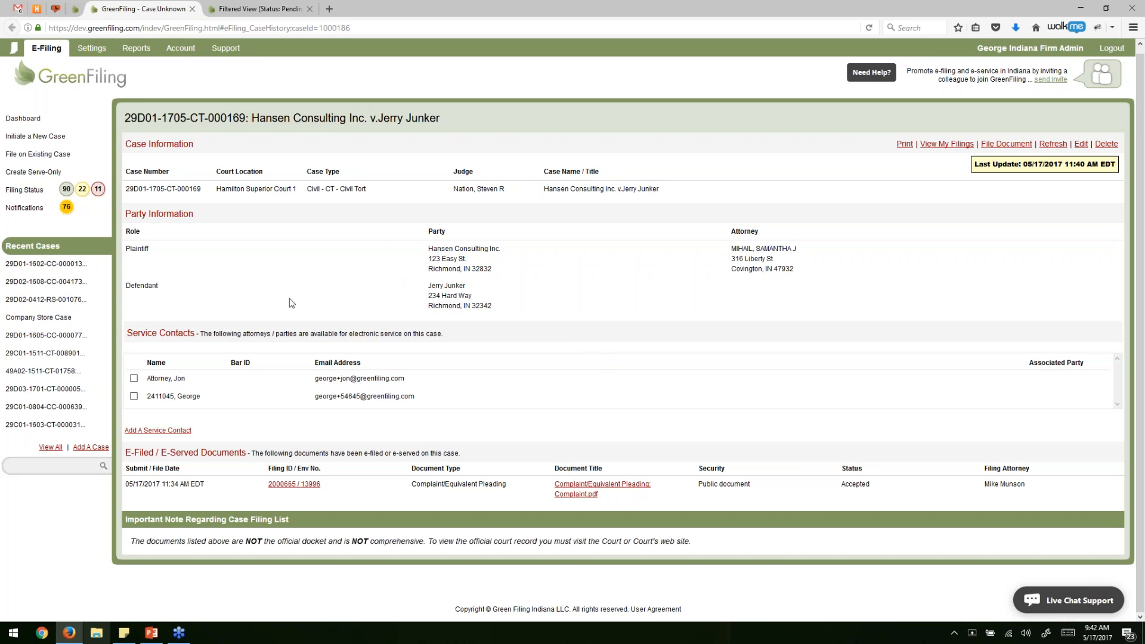
Open the Company Store case and review its case details and e-filed documents.
{"action": "left_click", "coordinate": [38, 322]}
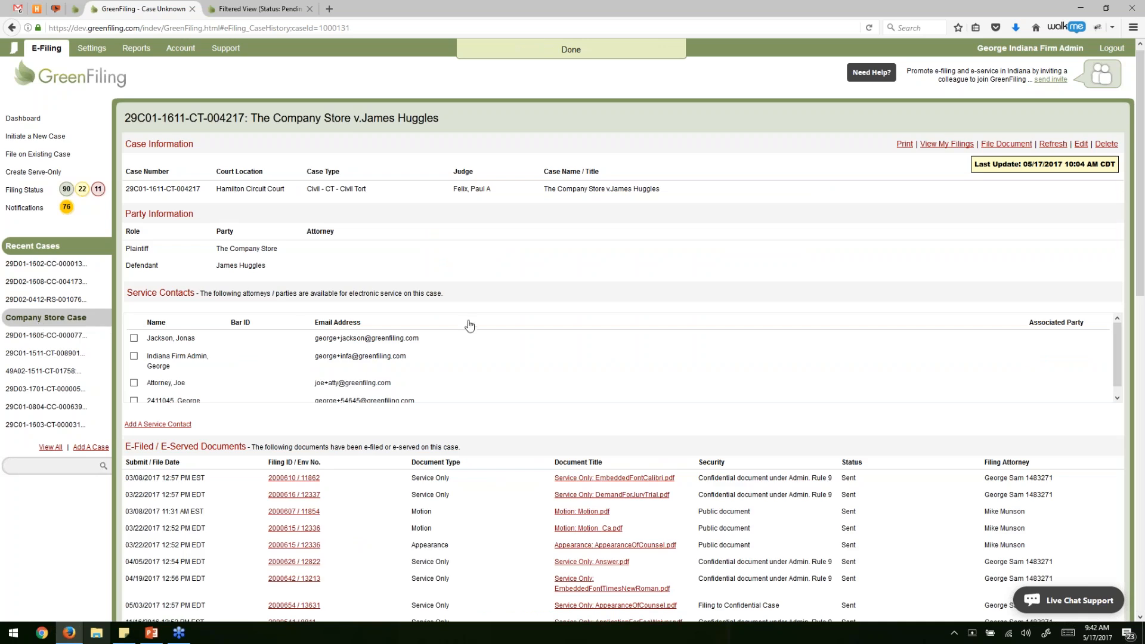
{"action": "left_click_drag", "start_coordinate": [214, 188], "coordinate": [494, 243]}
{"action": "scroll", "coordinate": [381, 257], "scroll_direction": "down", "scroll_amount": 4}
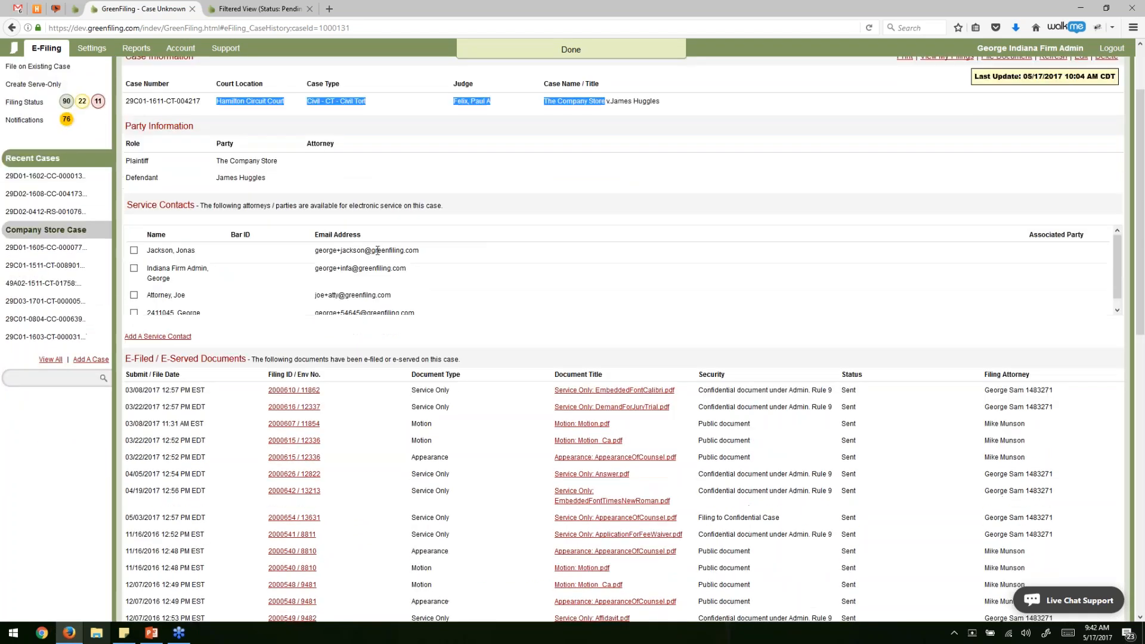
{"action": "left_click_drag", "start_coordinate": [381, 257], "coordinate": [820, 591]}
{"action": "scroll", "coordinate": [820, 592], "scroll_direction": "up", "scroll_amount": 4}
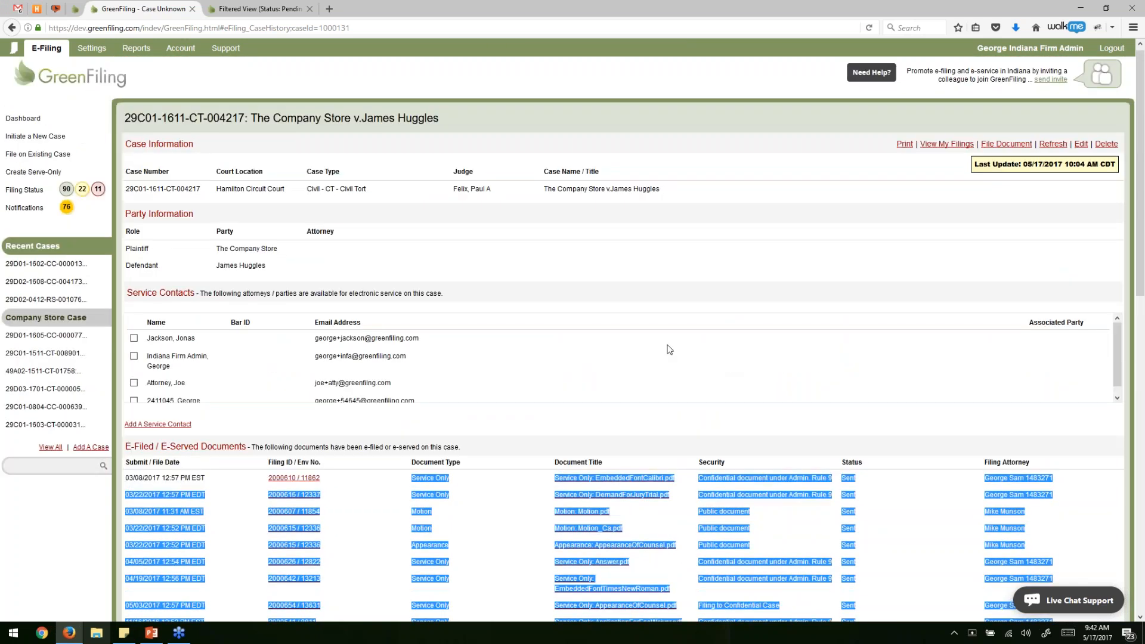
{"action": "left_click", "coordinate": [470, 255]}
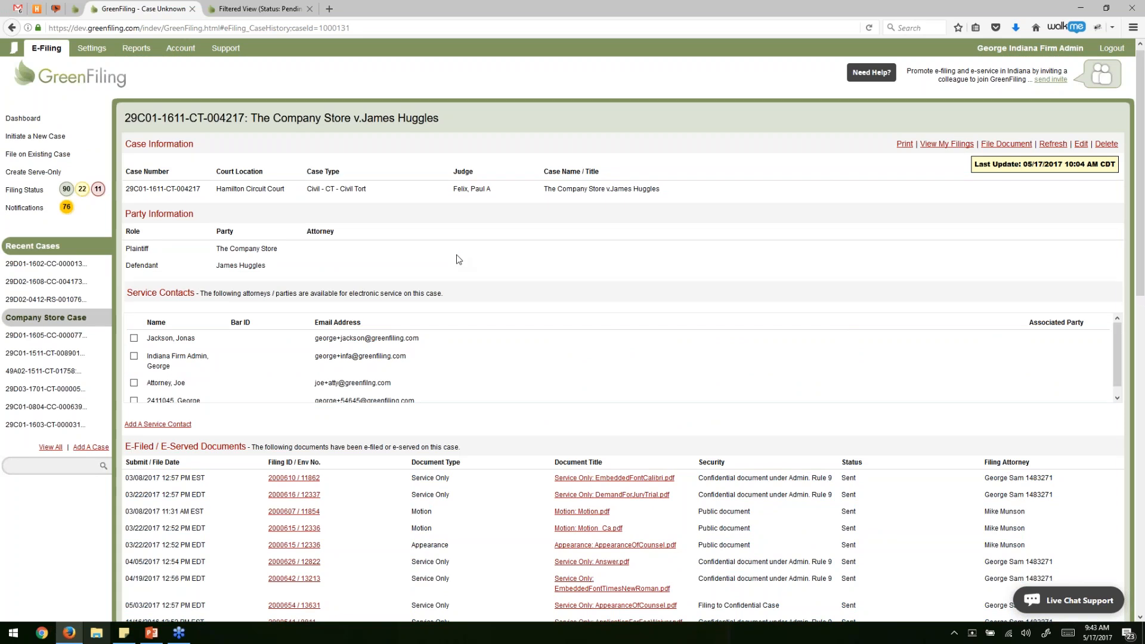
{"action": "left_click", "coordinate": [18, 8]}
Open filing 2000665 from the receipt and confirm its Accepted status.
{"action": "left_click", "coordinate": [557, 282]}
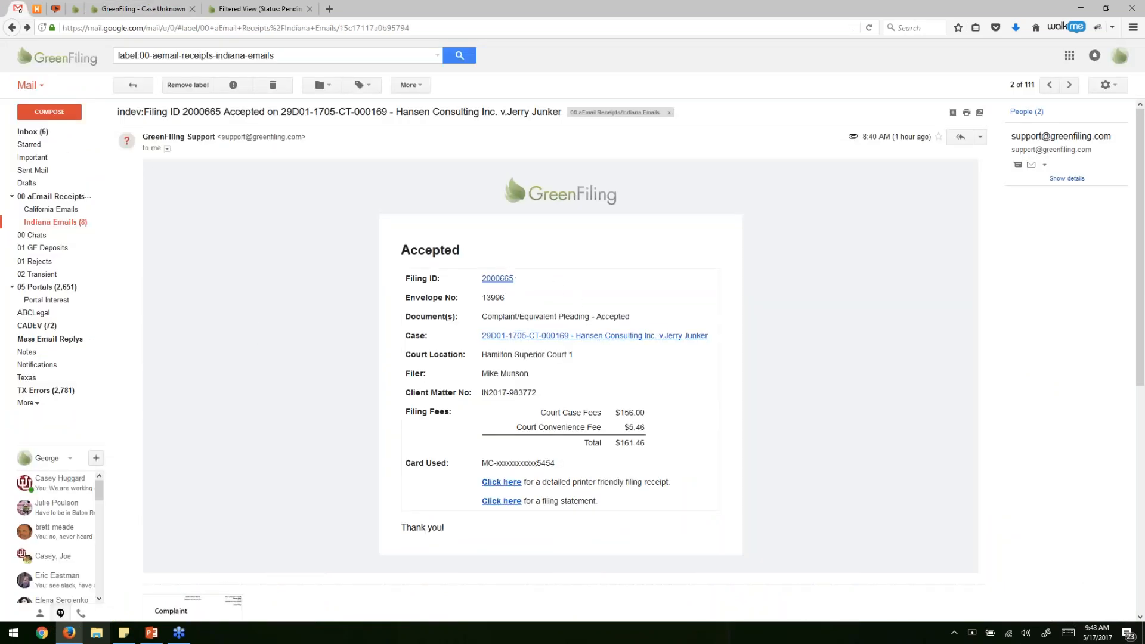
{"action": "left_click", "coordinate": [501, 280]}
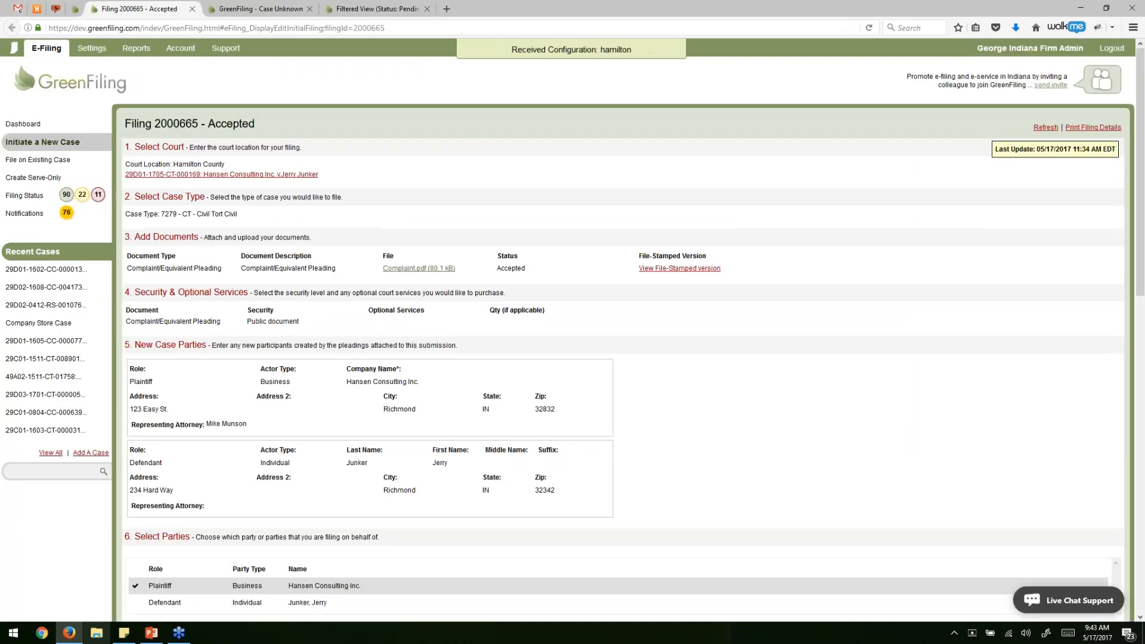
{"action": "double_click", "coordinate": [226, 119]}
{"action": "left_click", "coordinate": [349, 127]}
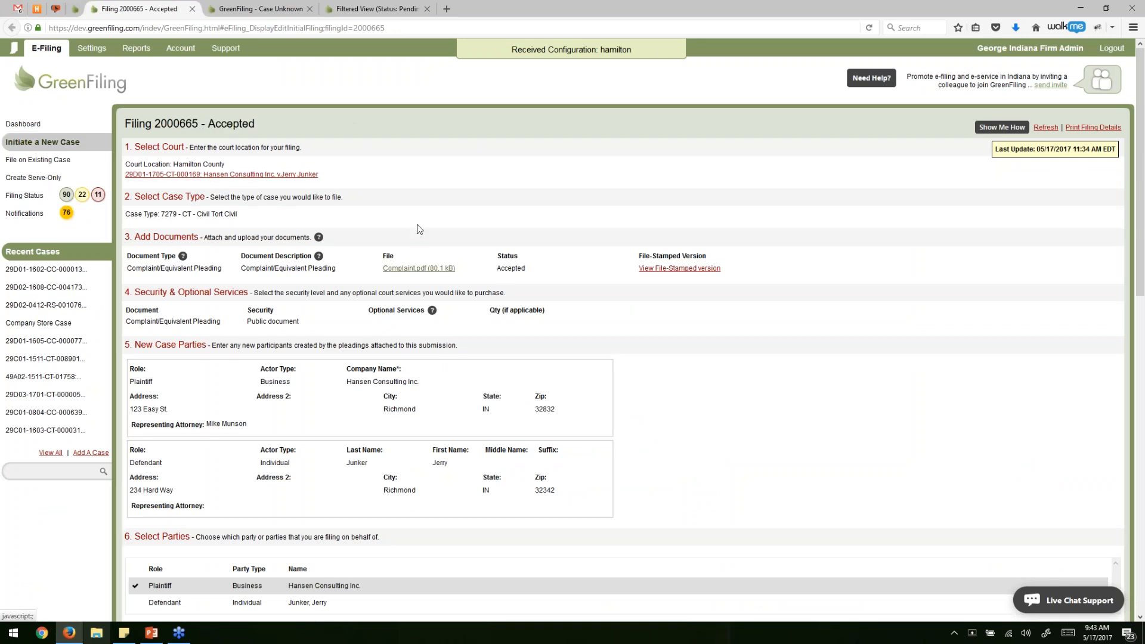
{"action": "scroll", "coordinate": [209, 183], "scroll_direction": "down", "scroll_amount": 2}
{"action": "left_click_drag", "start_coordinate": [240, 216], "coordinate": [365, 224]}
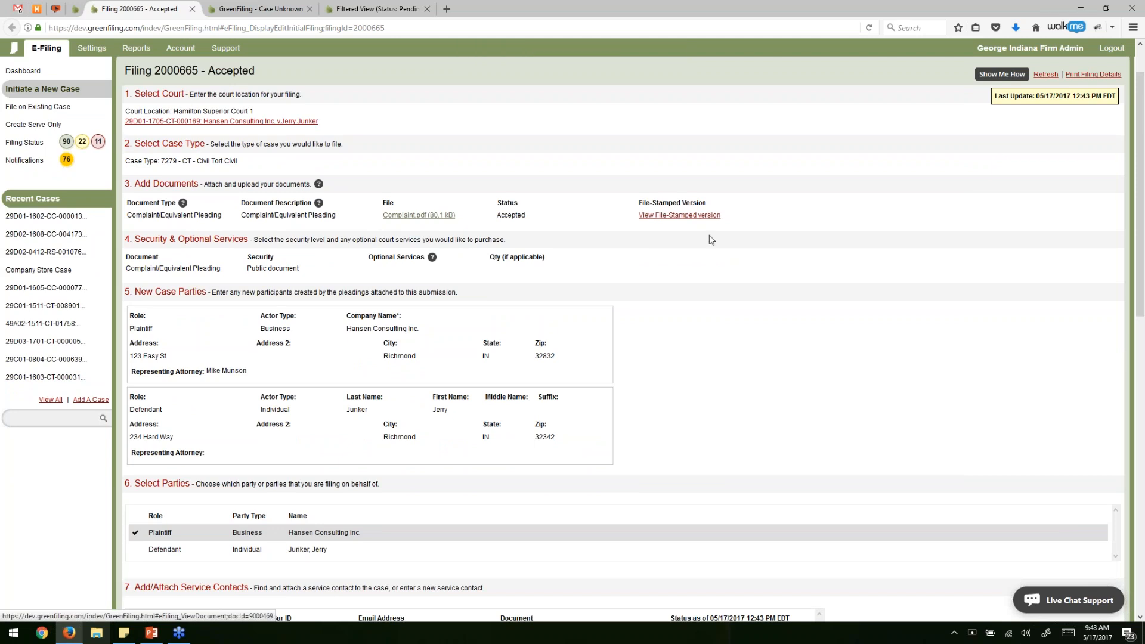
{"action": "scroll", "coordinate": [743, 225], "scroll_direction": "down", "scroll_amount": 5}
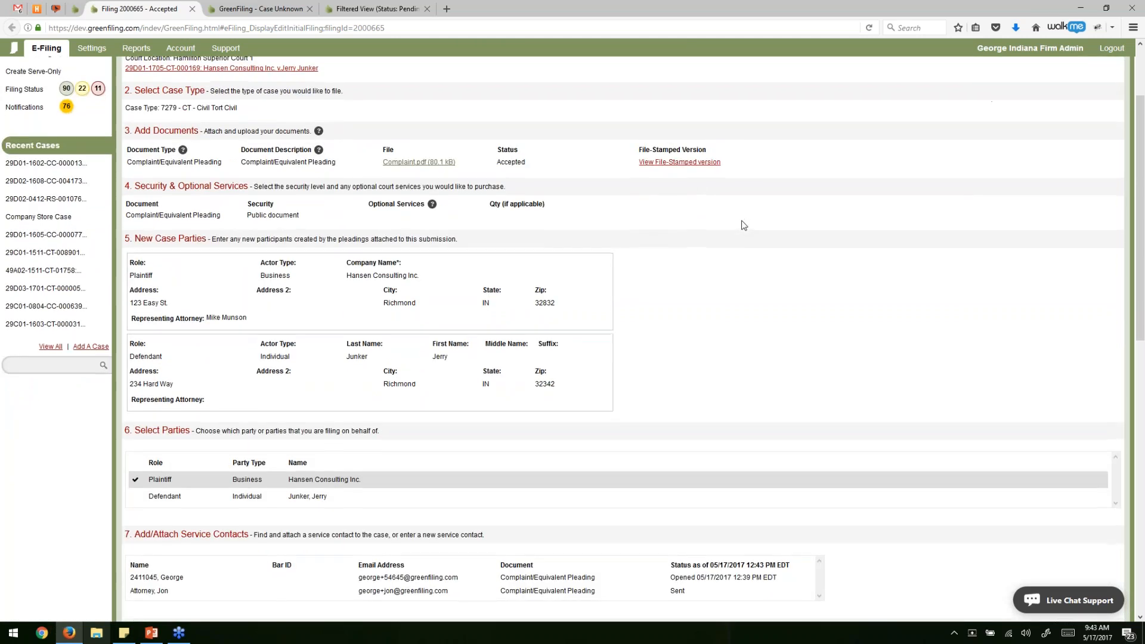
{"action": "scroll", "coordinate": [744, 225], "scroll_direction": "down", "scroll_amount": 7}
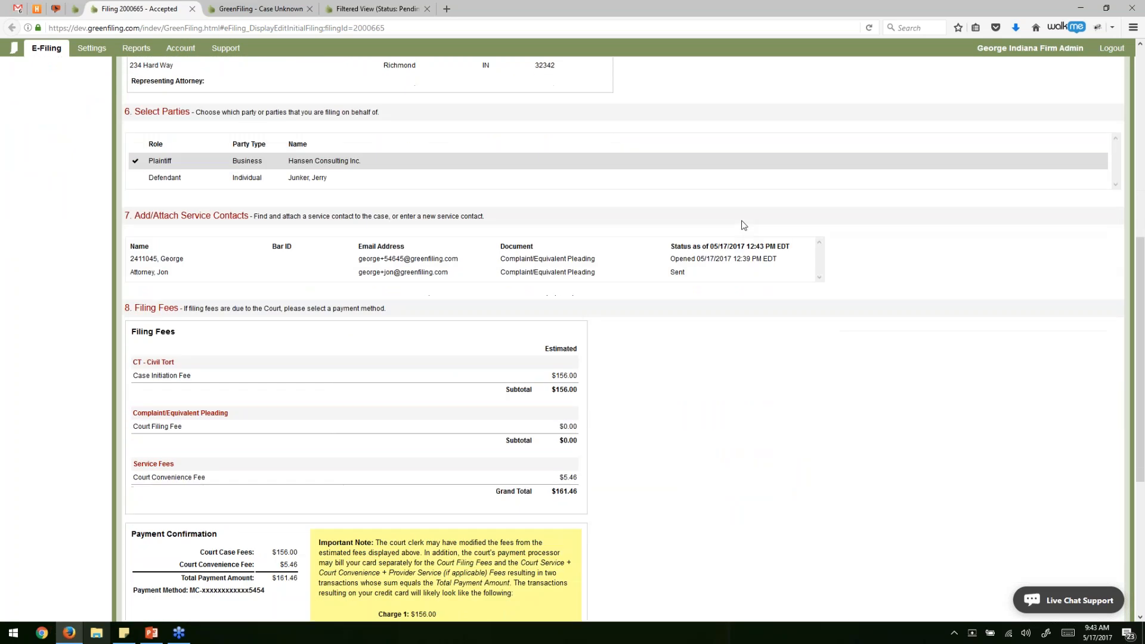
Check the service contacts' Sent and Opened 05/17/2017 12:39 PM EDT statuses, then return to the dashboard.
{"action": "left_click_drag", "start_coordinate": [357, 207], "coordinate": [397, 222]}
{"action": "left_click", "coordinate": [686, 255]}
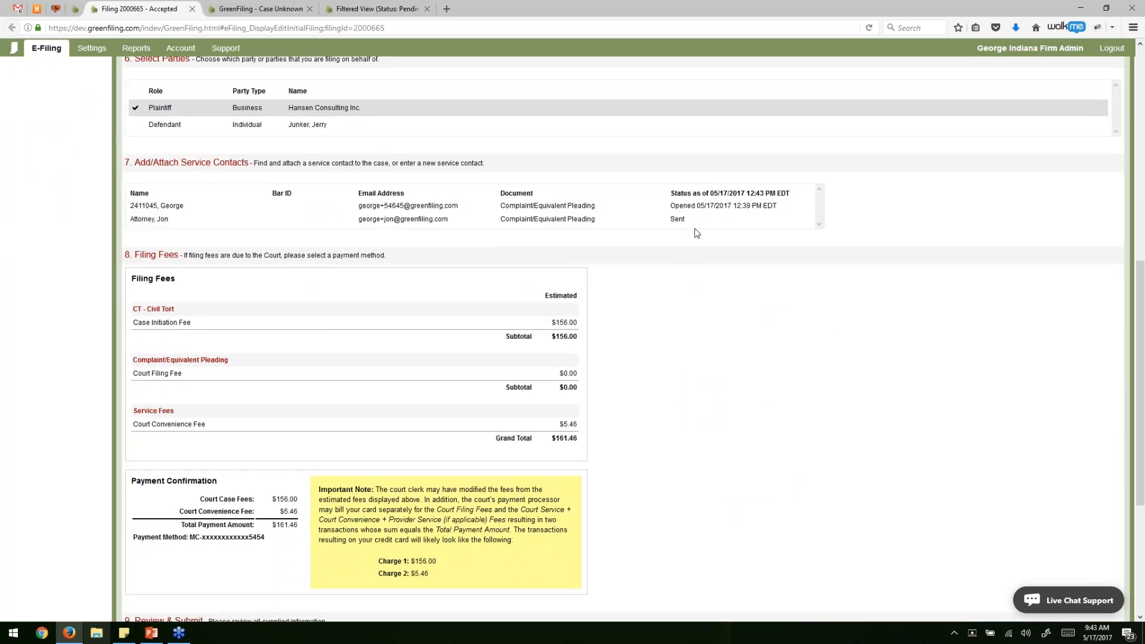
{"action": "triple_click", "coordinate": [686, 192]}
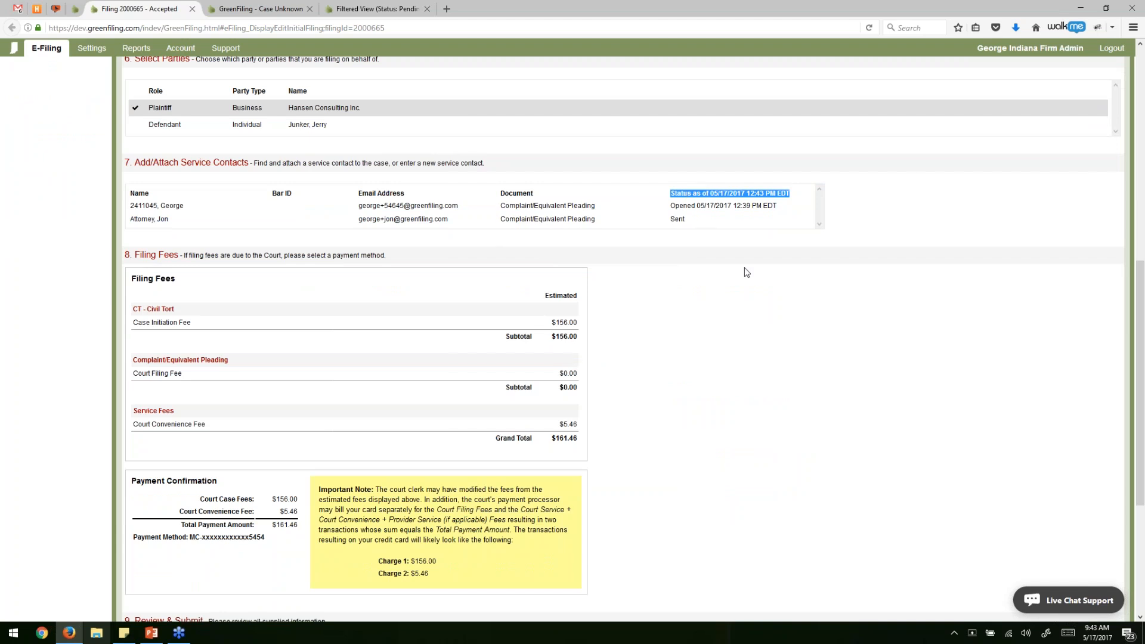
{"action": "left_click", "coordinate": [729, 268]}
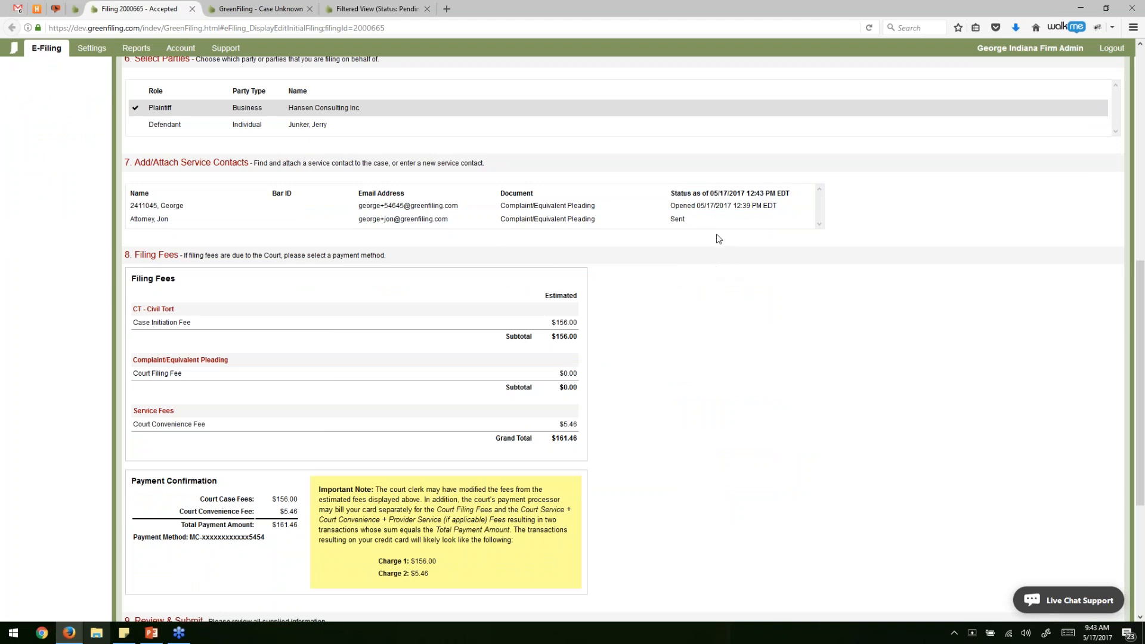
{"action": "double_click", "coordinate": [680, 221]}
{"action": "left_click", "coordinate": [695, 246]}
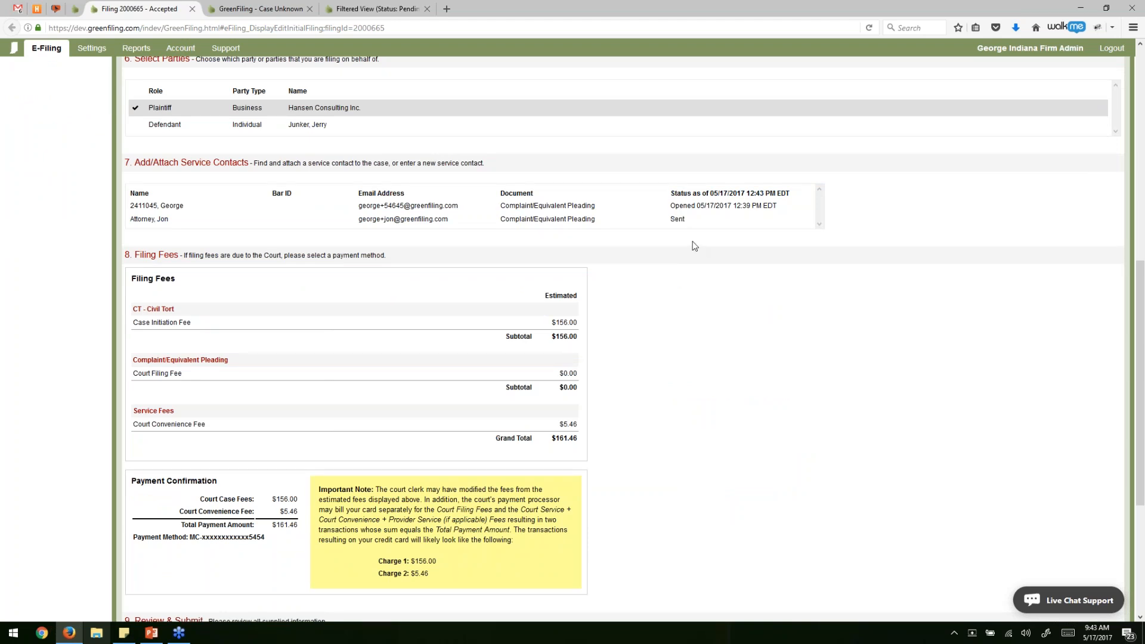
{"action": "triple_click", "coordinate": [690, 205]}
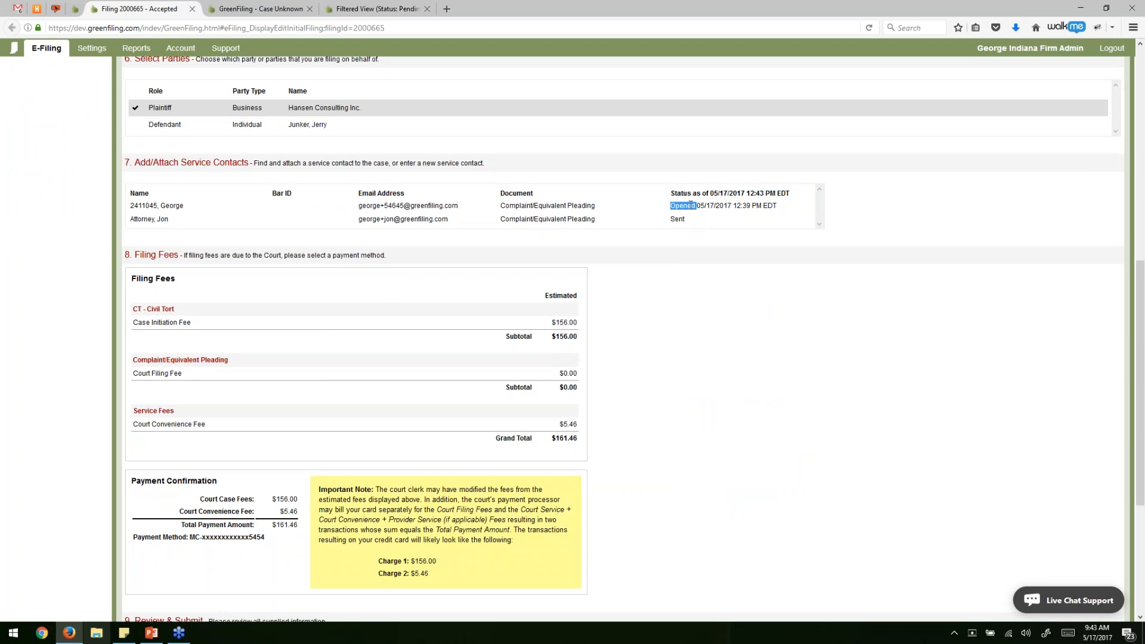
{"action": "left_click", "coordinate": [709, 251]}
{"action": "scroll", "coordinate": [850, 301], "scroll_direction": "up", "scroll_amount": 10}
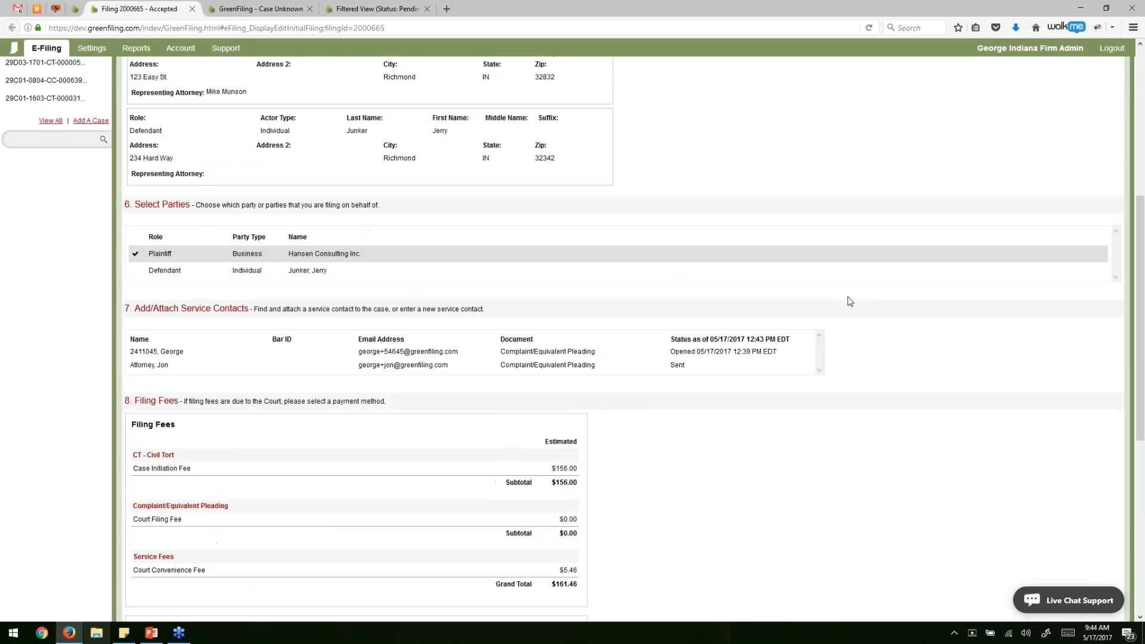
{"action": "scroll", "coordinate": [850, 301], "scroll_direction": "up", "scroll_amount": 1}
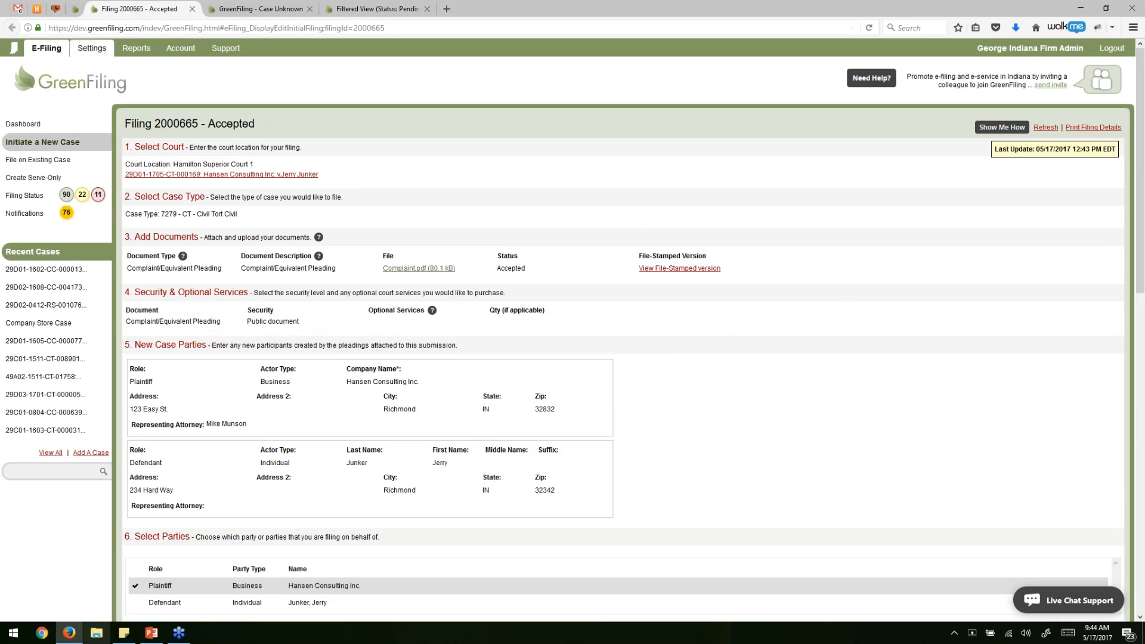
{"action": "left_click", "coordinate": [60, 128]}
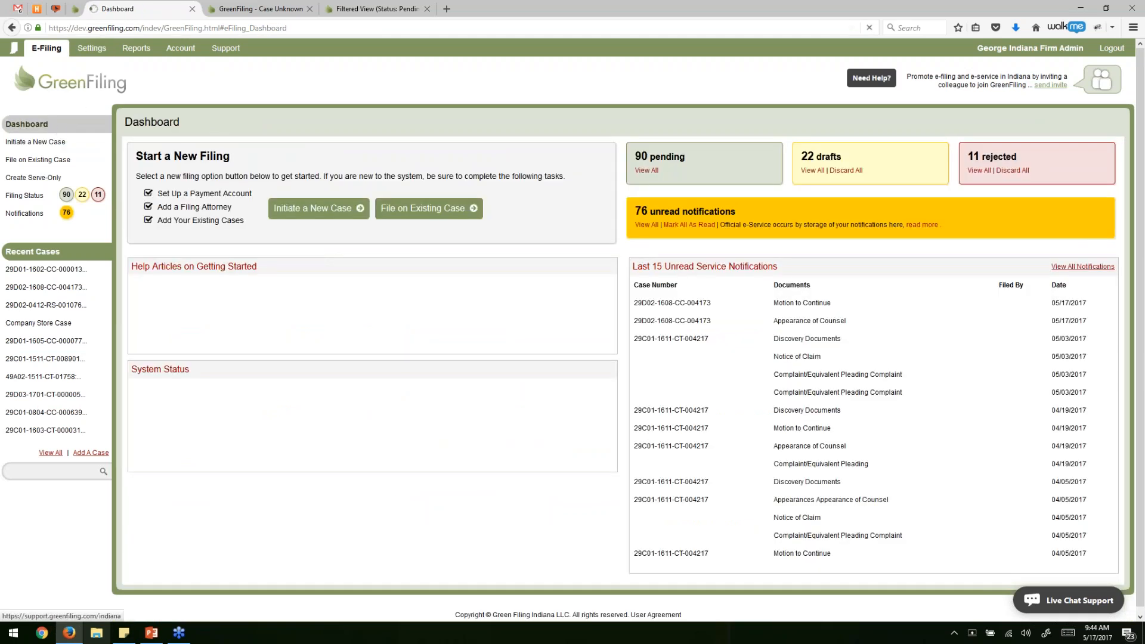
Close the Case Unknown and Filtered View tabs and start a new filing on an existing case.
{"action": "left_click", "coordinate": [310, 8]}
{"action": "left_click", "coordinate": [310, 9]}
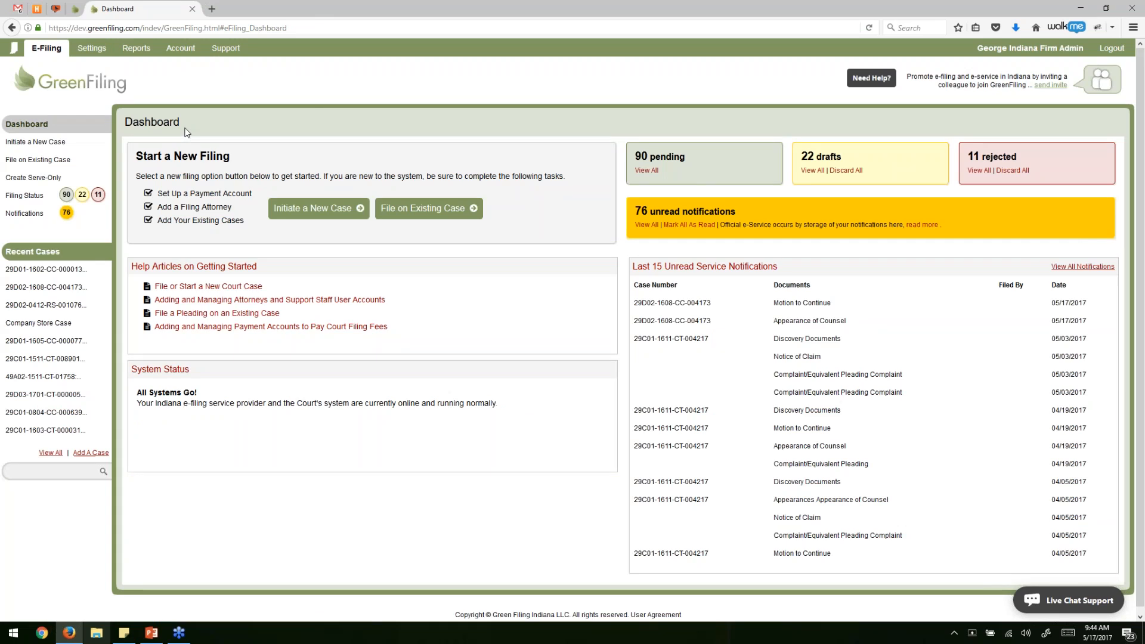
{"action": "left_click", "coordinate": [427, 214]}
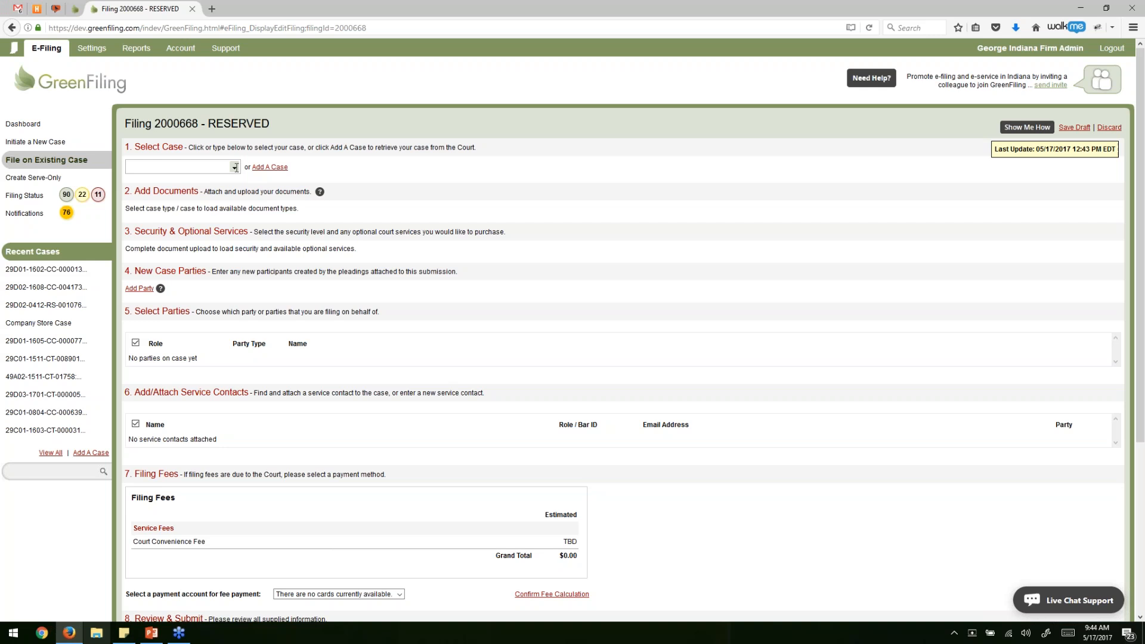
Browse the existing cases without picking one, then bring up the Add A Case form.
{"action": "left_click", "coordinate": [235, 167]}
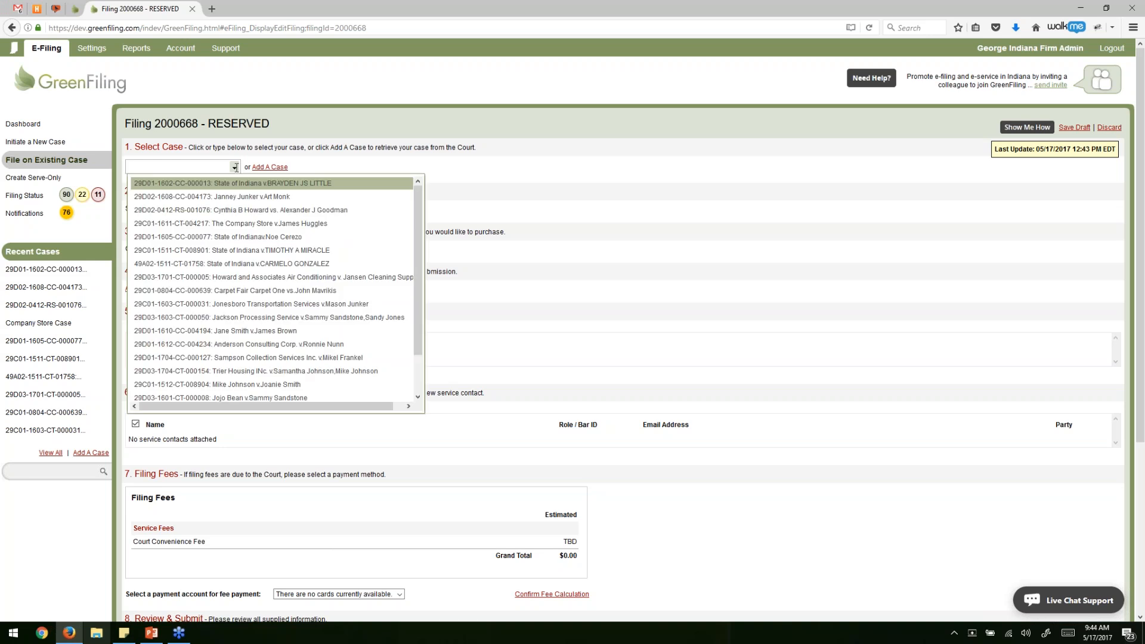
{"action": "scroll", "coordinate": [276, 355], "scroll_direction": "down", "scroll_amount": 2}
{"action": "scroll", "coordinate": [275, 382], "scroll_direction": "up", "scroll_amount": 2}
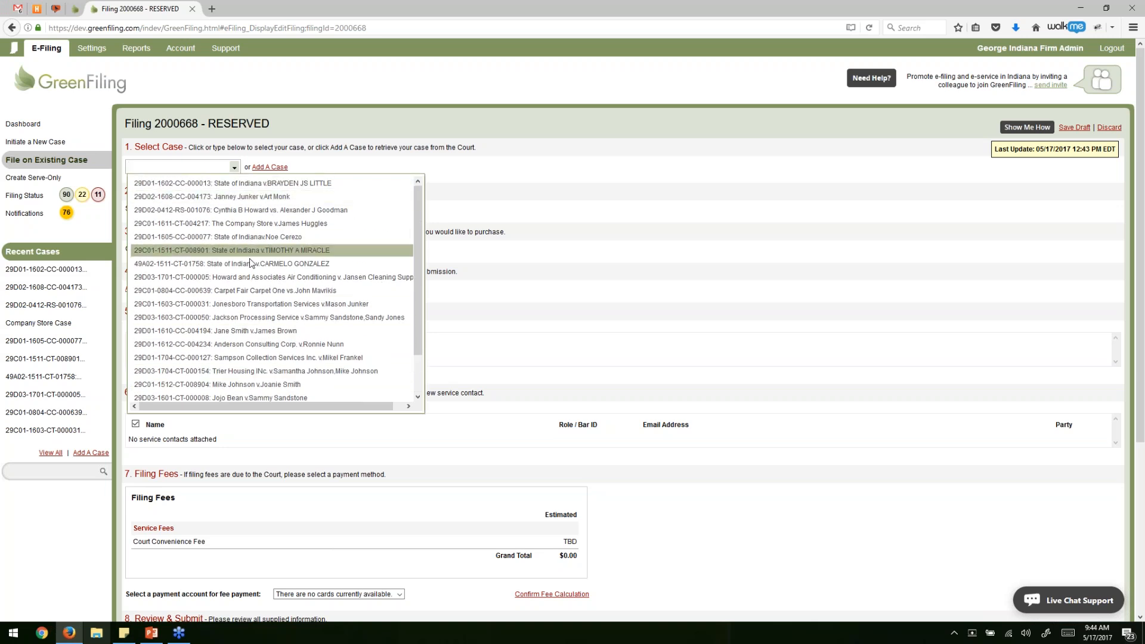
{"action": "scroll", "coordinate": [281, 236], "scroll_direction": "down", "scroll_amount": 3}
{"action": "scroll", "coordinate": [277, 266], "scroll_direction": "up", "scroll_amount": 1}
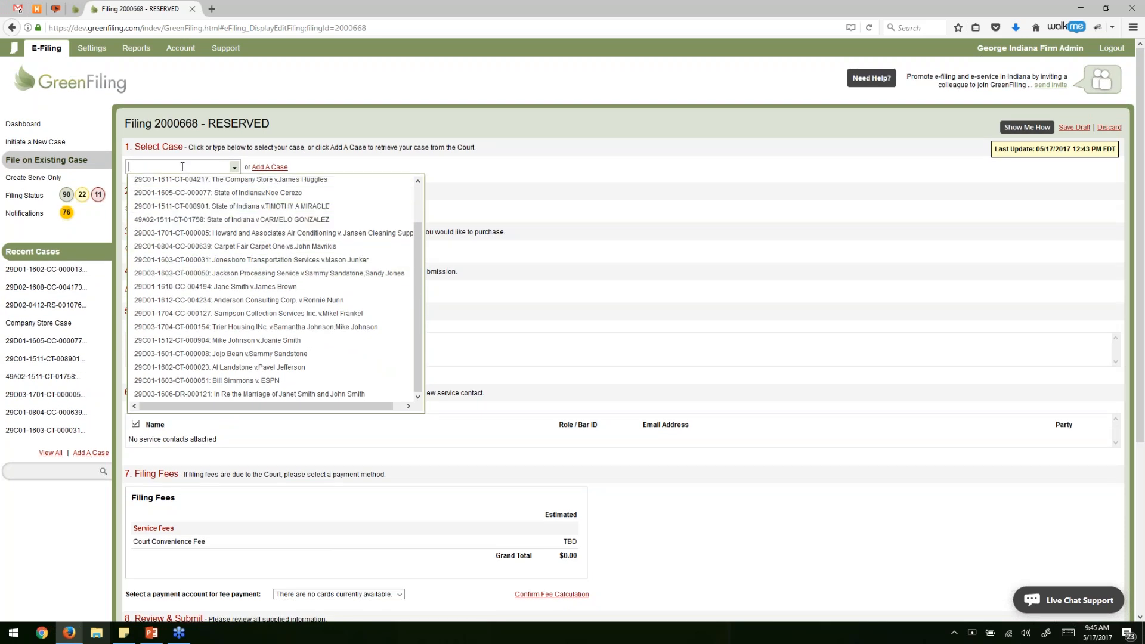
{"action": "left_click", "coordinate": [315, 162]}
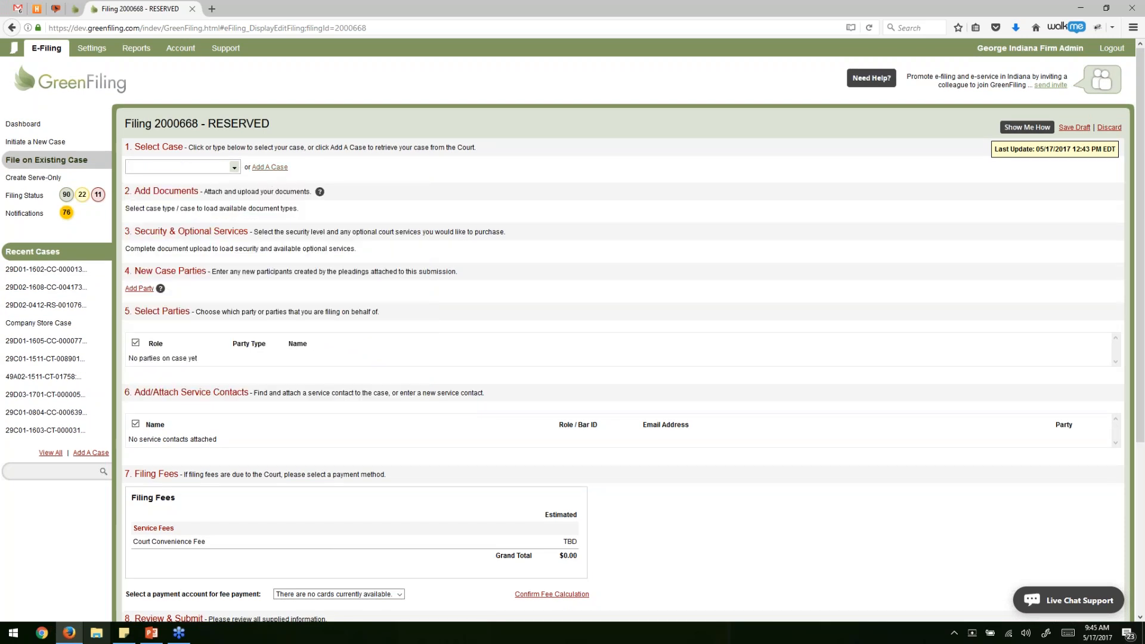
{"action": "left_click", "coordinate": [270, 169]}
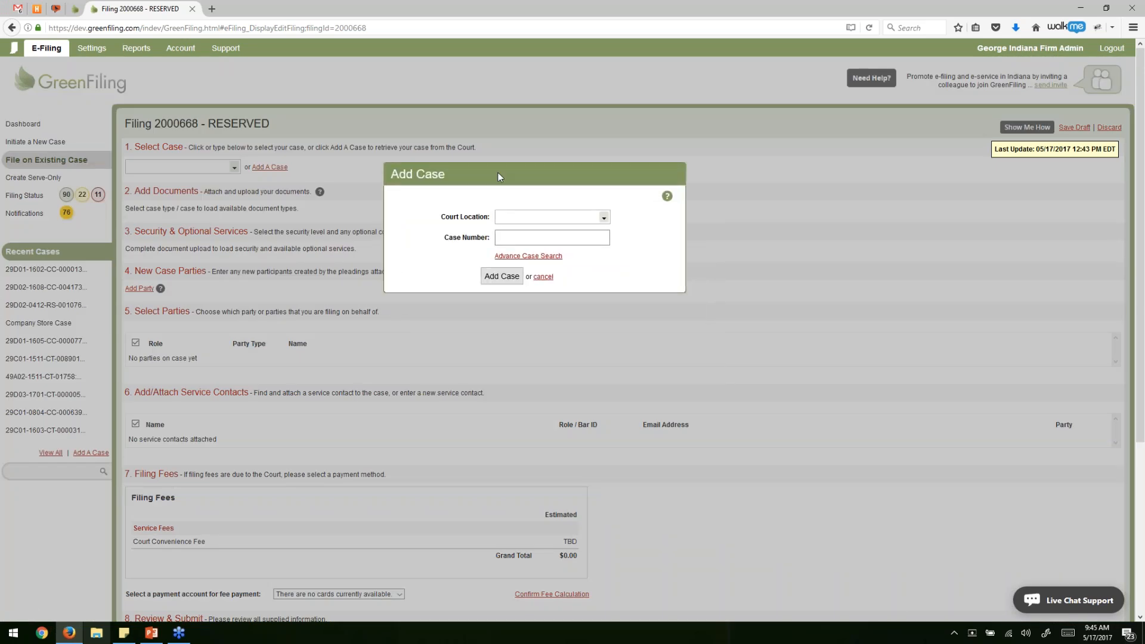
{"action": "left_click", "coordinate": [543, 218]}
{"action": "type", "text": "h"}
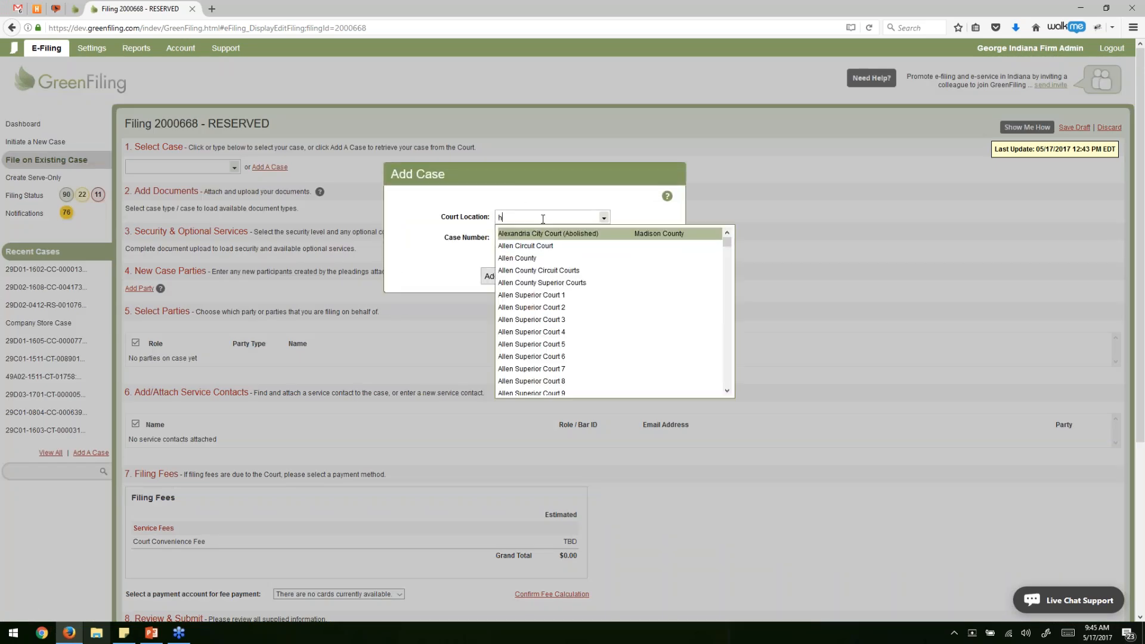
{"action": "type", "text": "amitlt"}
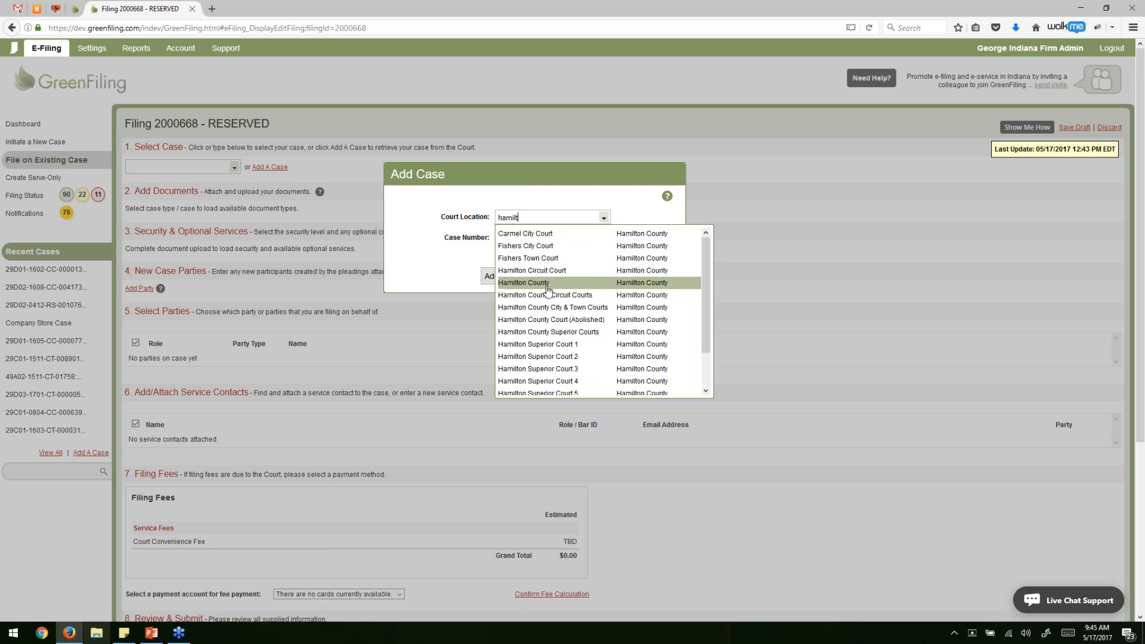
{"action": "left_click", "coordinate": [537, 283]}
{"action": "left_click", "coordinate": [528, 238]}
{"action": "type", "text": "23423423423423"}
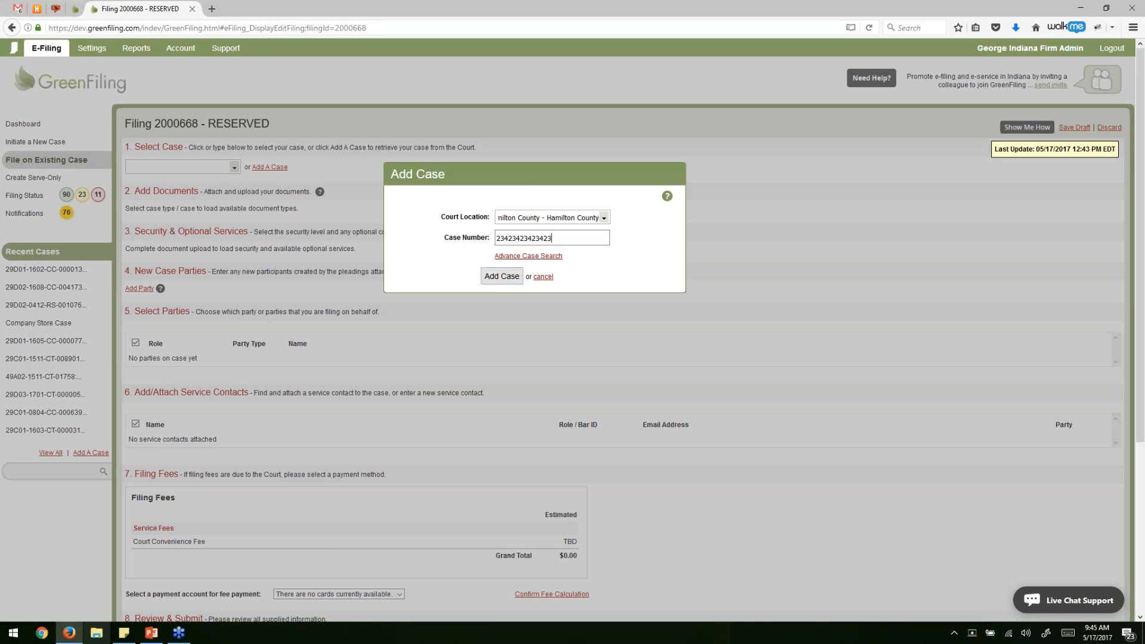
{"action": "left_click", "coordinate": [535, 261]}
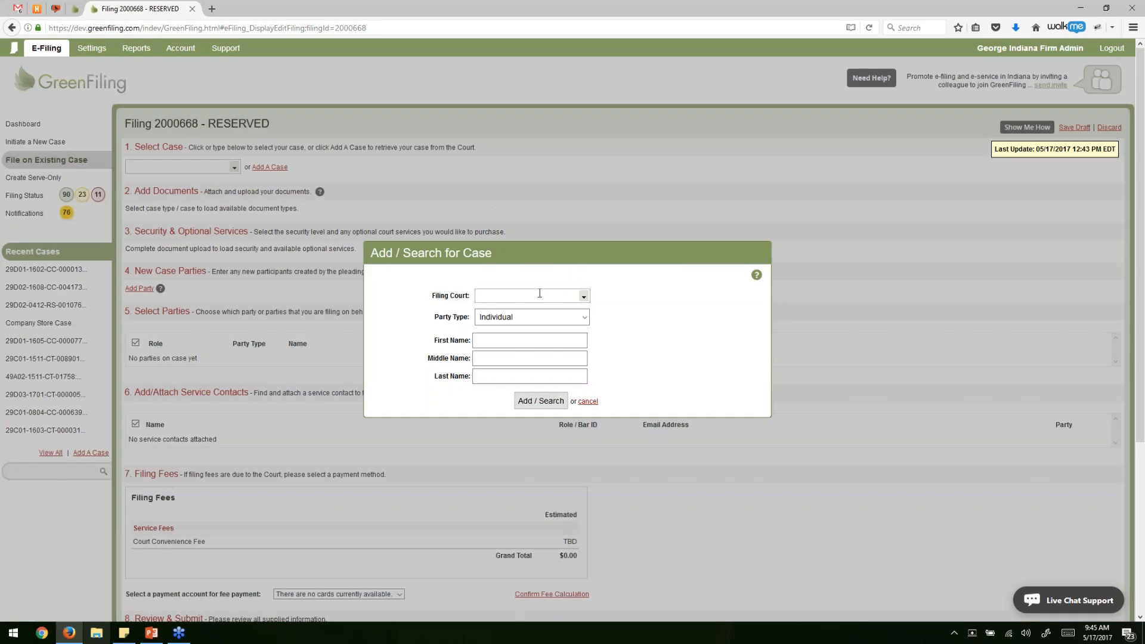
Set the filing court to Hamilton County and the party type to Business.
{"action": "left_click", "coordinate": [539, 294]}
{"action": "type", "text": "hamilt"}
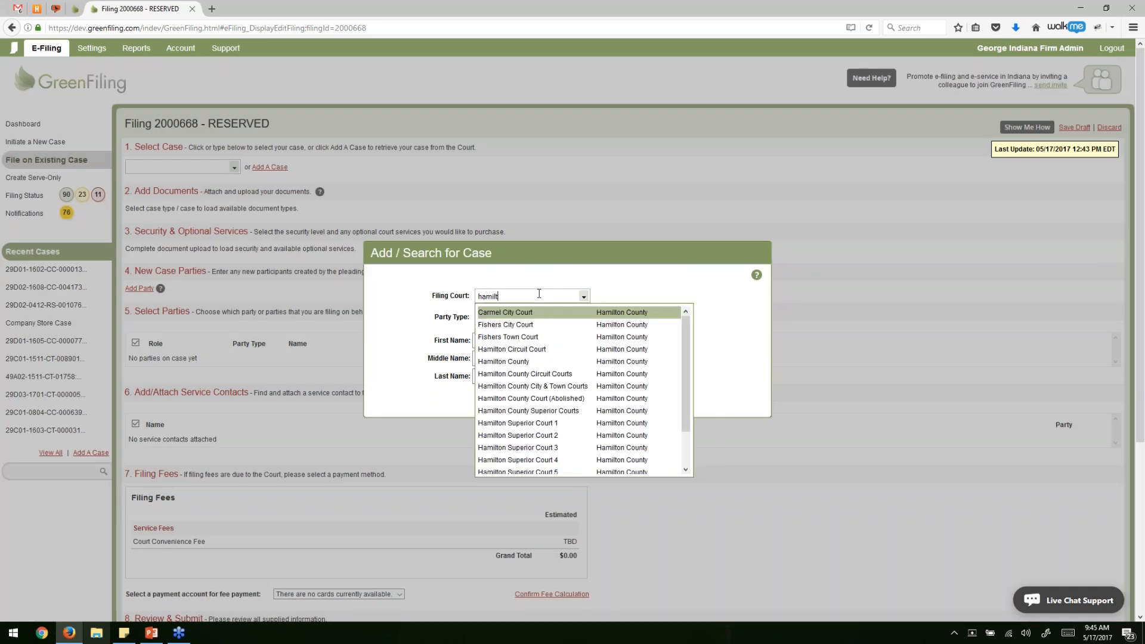
{"action": "left_click", "coordinate": [517, 357]}
{"action": "left_click", "coordinate": [528, 317]}
{"action": "left_click", "coordinate": [516, 338]}
{"action": "left_click", "coordinate": [528, 316]}
{"action": "left_click", "coordinate": [495, 330]}
{"action": "left_click", "coordinate": [513, 320]}
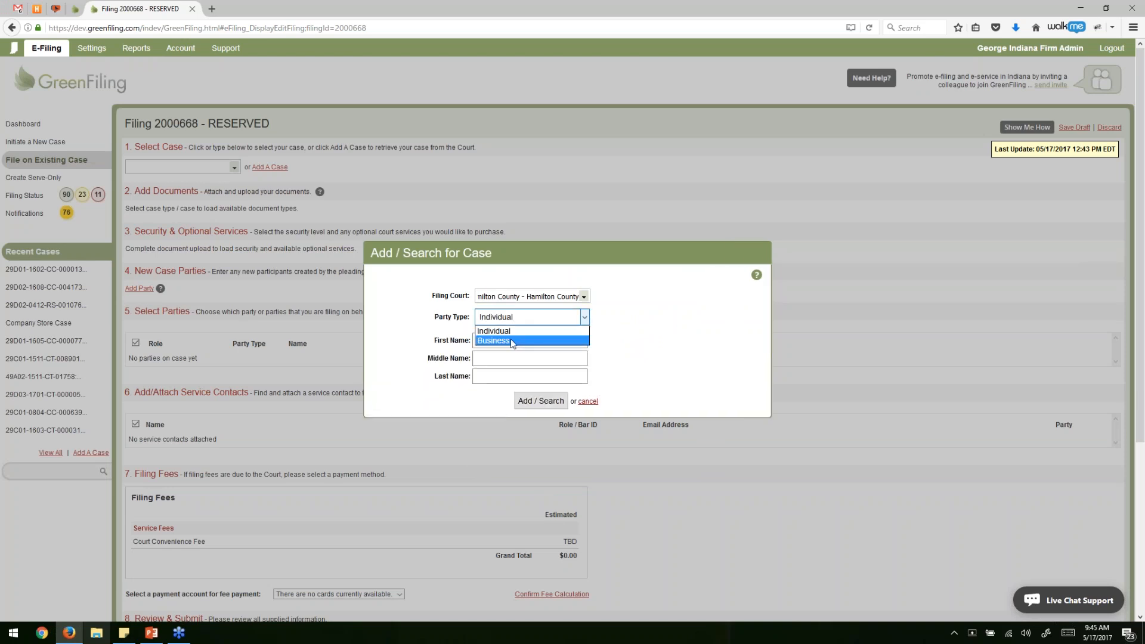
{"action": "left_click", "coordinate": [510, 338]}
{"action": "left_click", "coordinate": [528, 317]}
{"action": "left_click", "coordinate": [519, 330]}
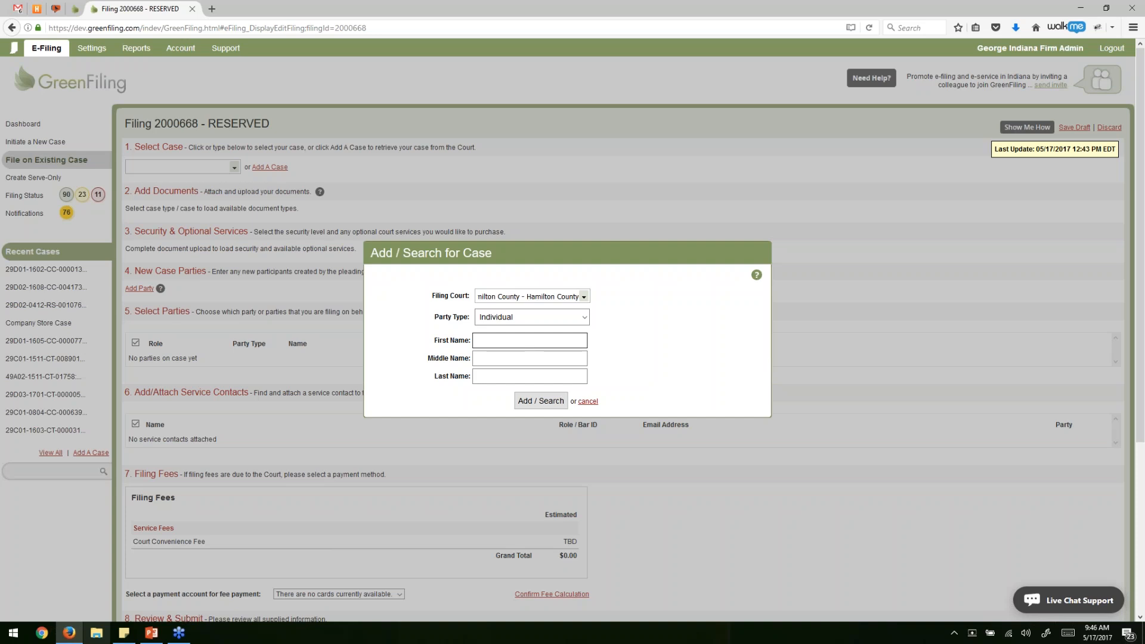
{"action": "left_click", "coordinate": [517, 320]}
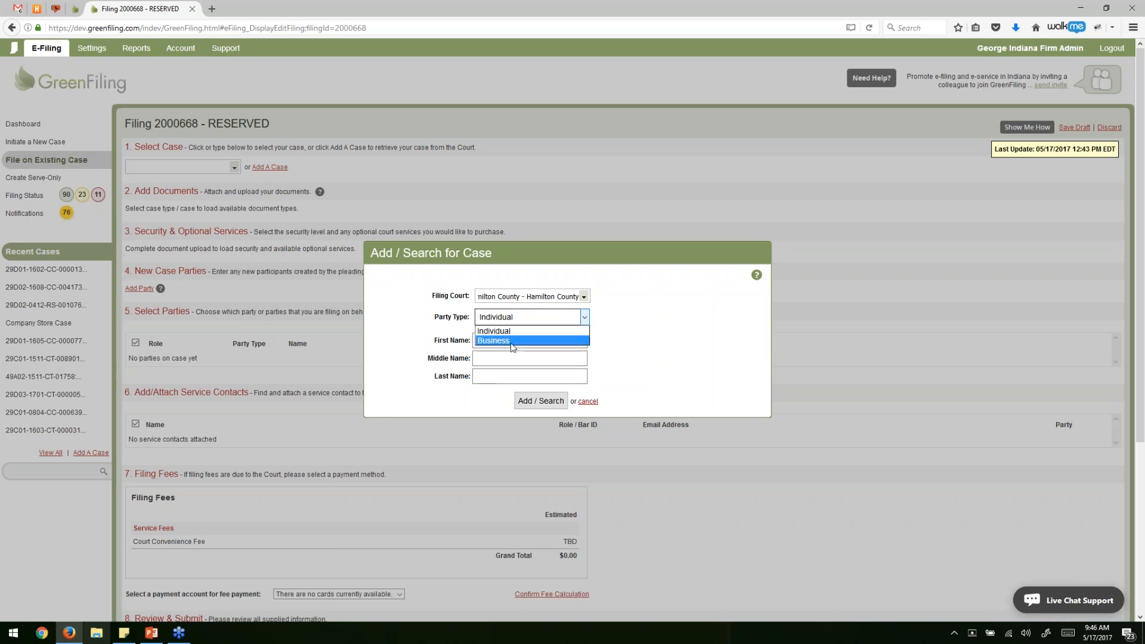
{"action": "left_click", "coordinate": [511, 340]}
Search for business name Microsoft, then cancel the court case search.
{"action": "left_click", "coordinate": [498, 341]}
{"action": "type", "text": "Microsoft"}
{"action": "left_click", "coordinate": [520, 368]}
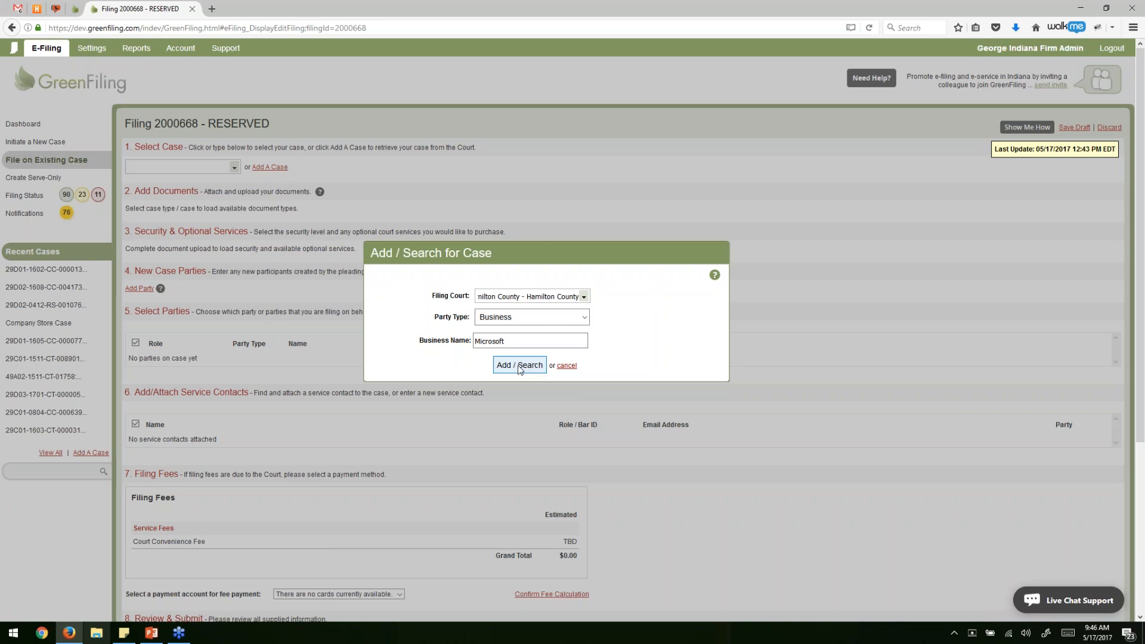
{"action": "left_click", "coordinate": [566, 365]}
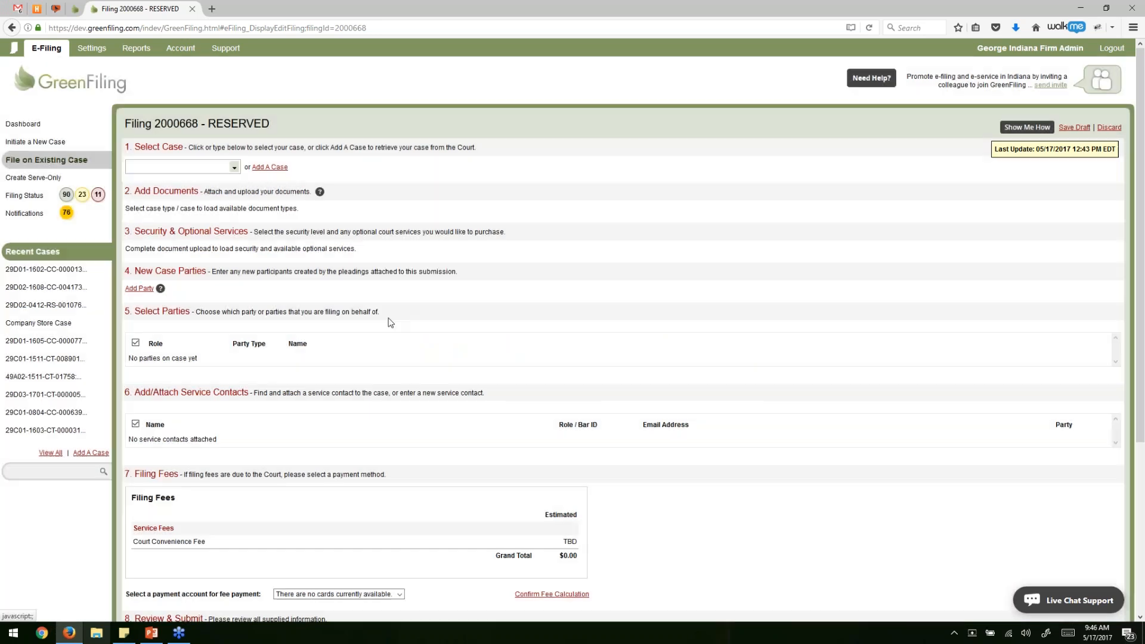
{"action": "left_click", "coordinate": [197, 168]}
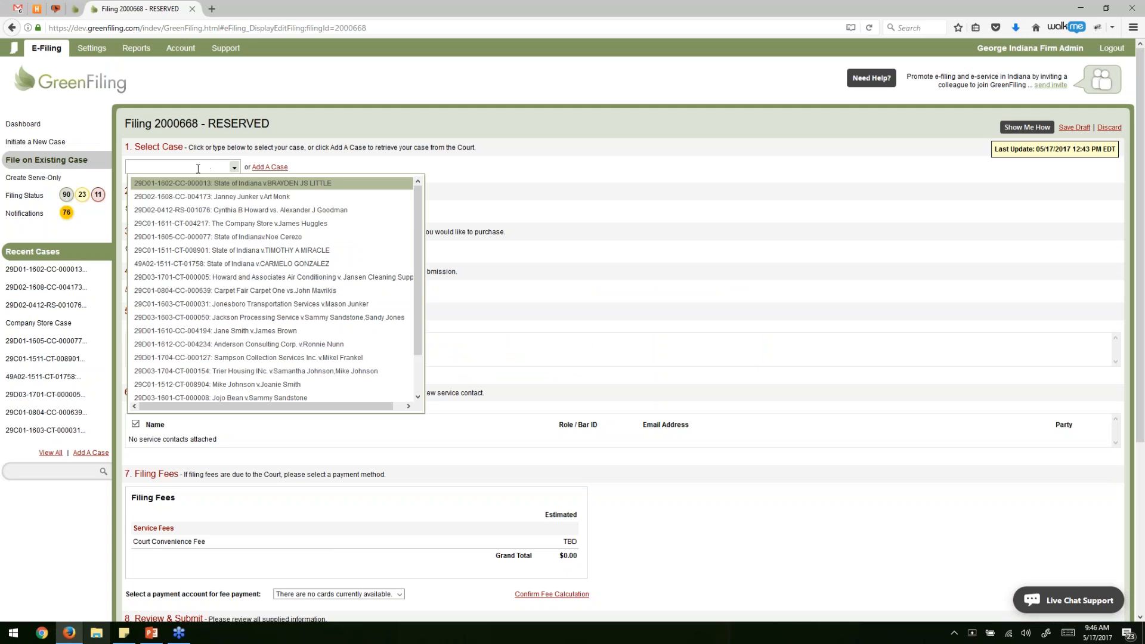
{"action": "left_click", "coordinate": [277, 198]}
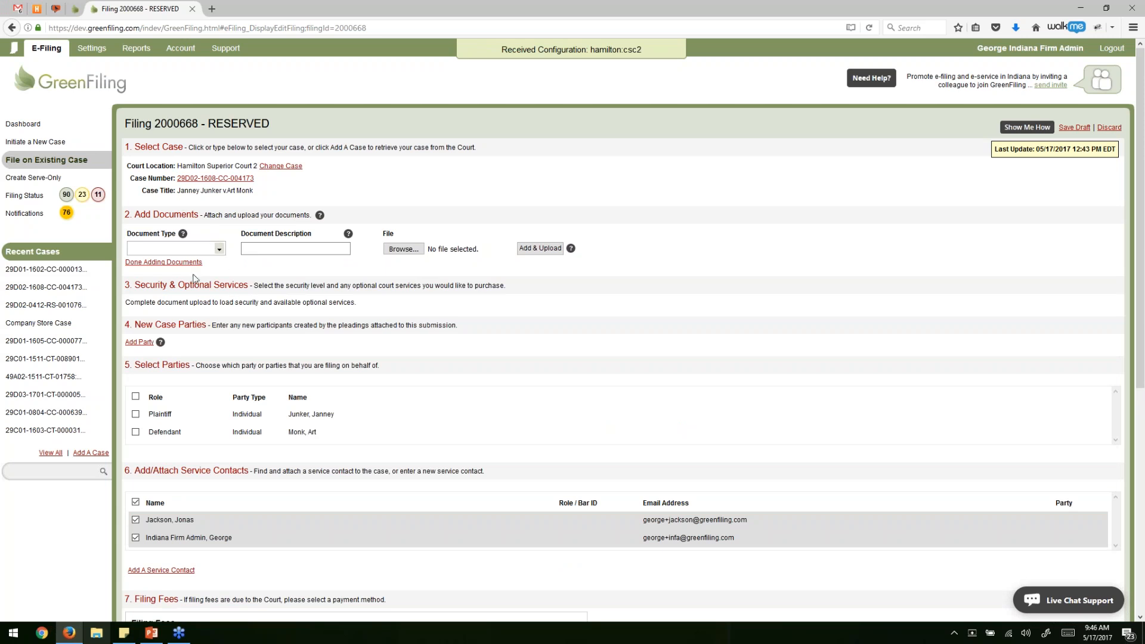
{"action": "left_click", "coordinate": [215, 249]}
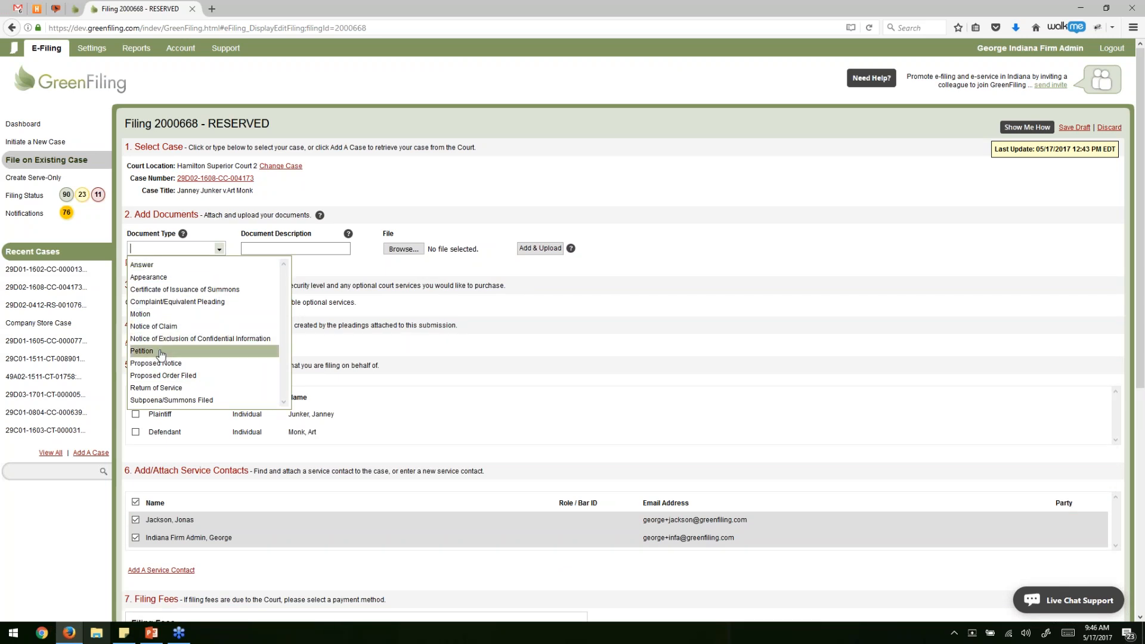
{"action": "left_click", "coordinate": [178, 316]}
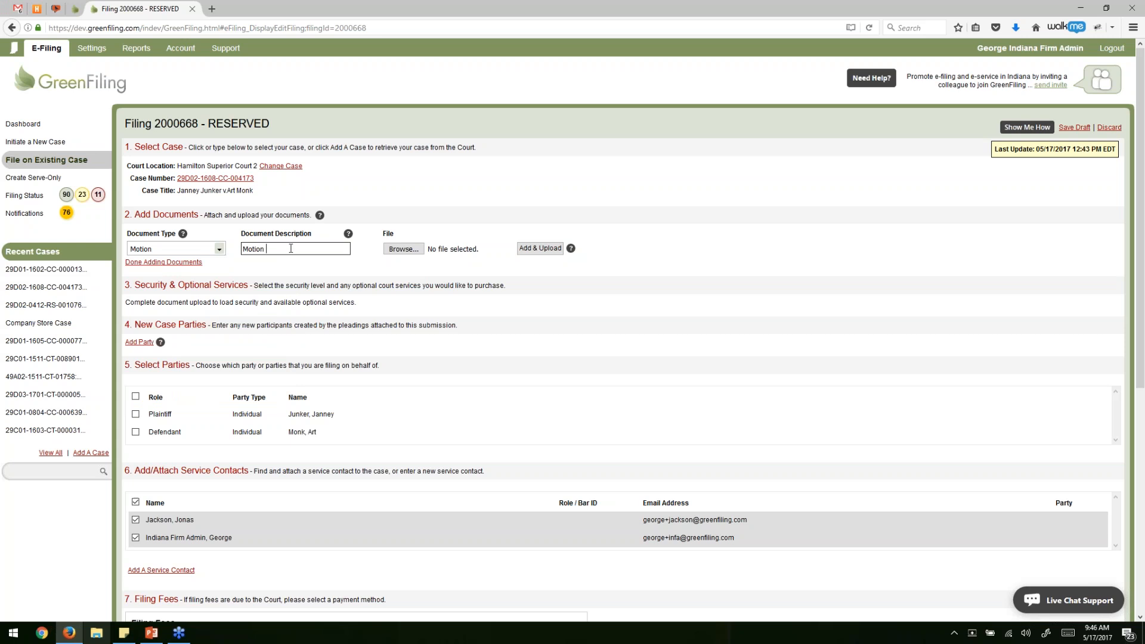
{"action": "type", "text": "to Continue"}
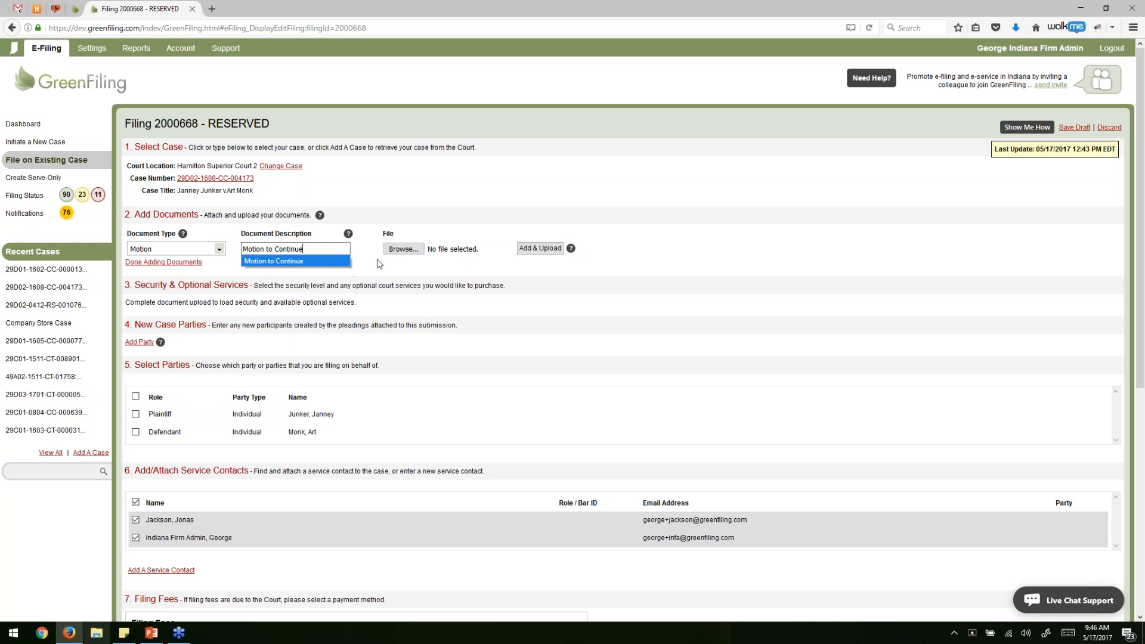
{"action": "left_click", "coordinate": [376, 261]}
Attach the Motion-Ca file and upload the motion to the filing.
{"action": "left_click", "coordinate": [400, 249]}
{"action": "left_click", "coordinate": [369, 368]}
{"action": "scroll", "coordinate": [376, 371], "scroll_direction": "down", "scroll_amount": 1}
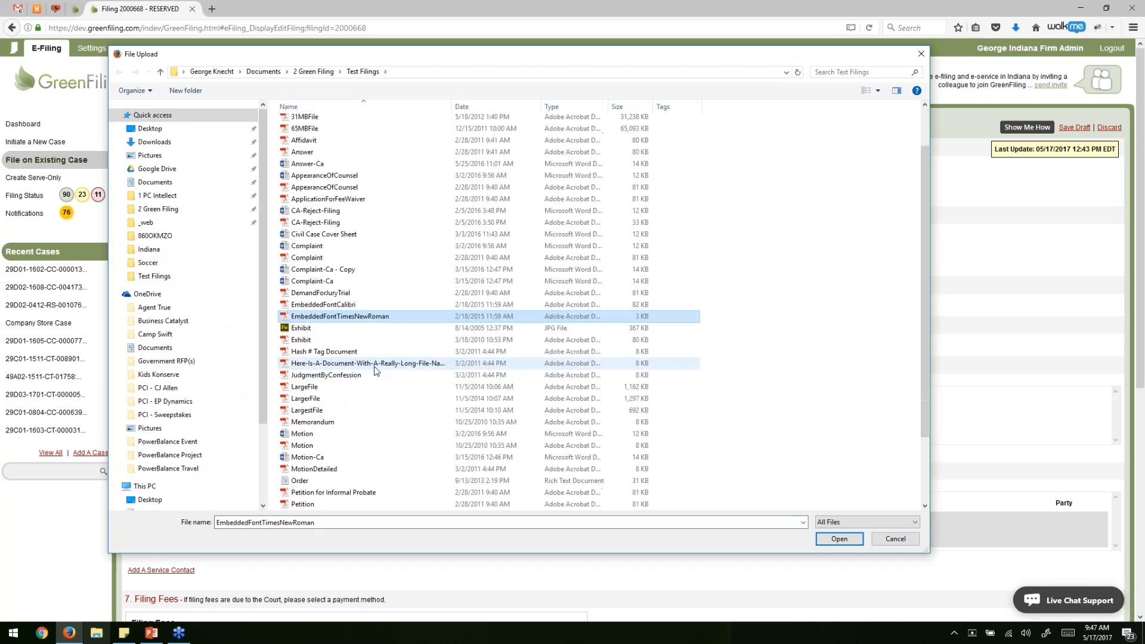
{"action": "double_click", "coordinate": [308, 457]}
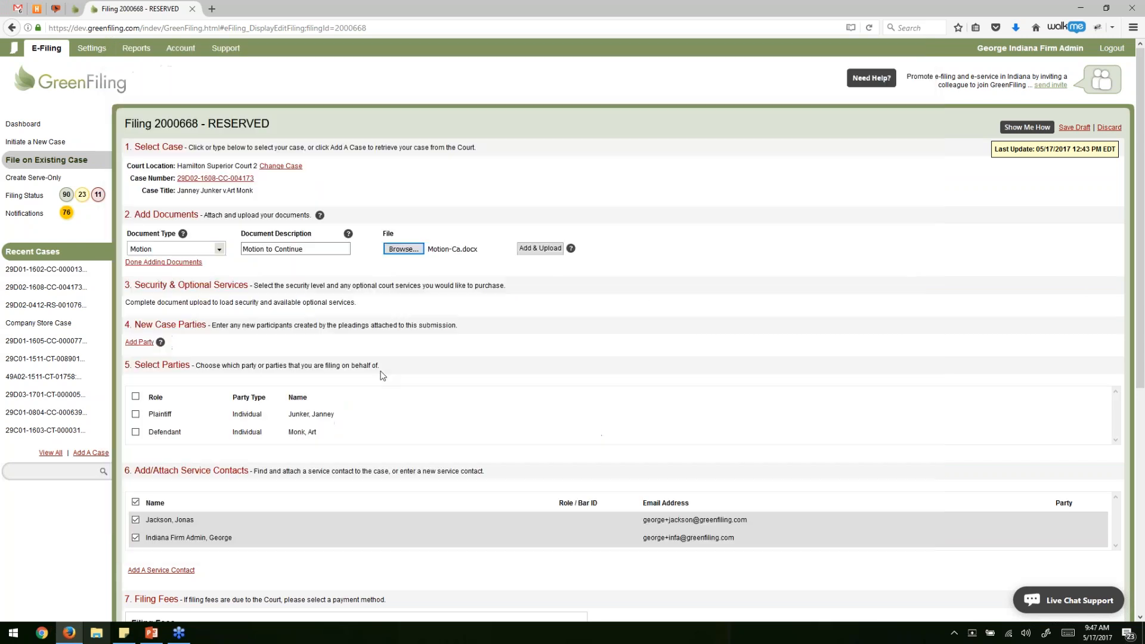
{"action": "left_click", "coordinate": [528, 249]}
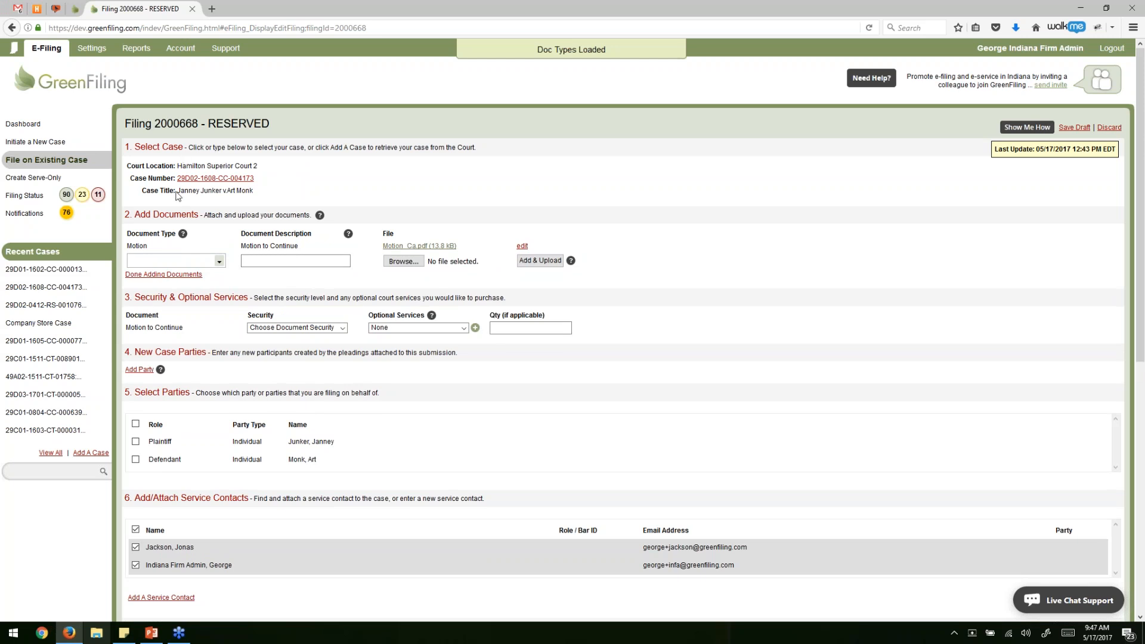
Add an Appearance document described 'Appearance of Counsel' with the AppearanceOfCounsel file attached.
{"action": "left_click", "coordinate": [219, 263]}
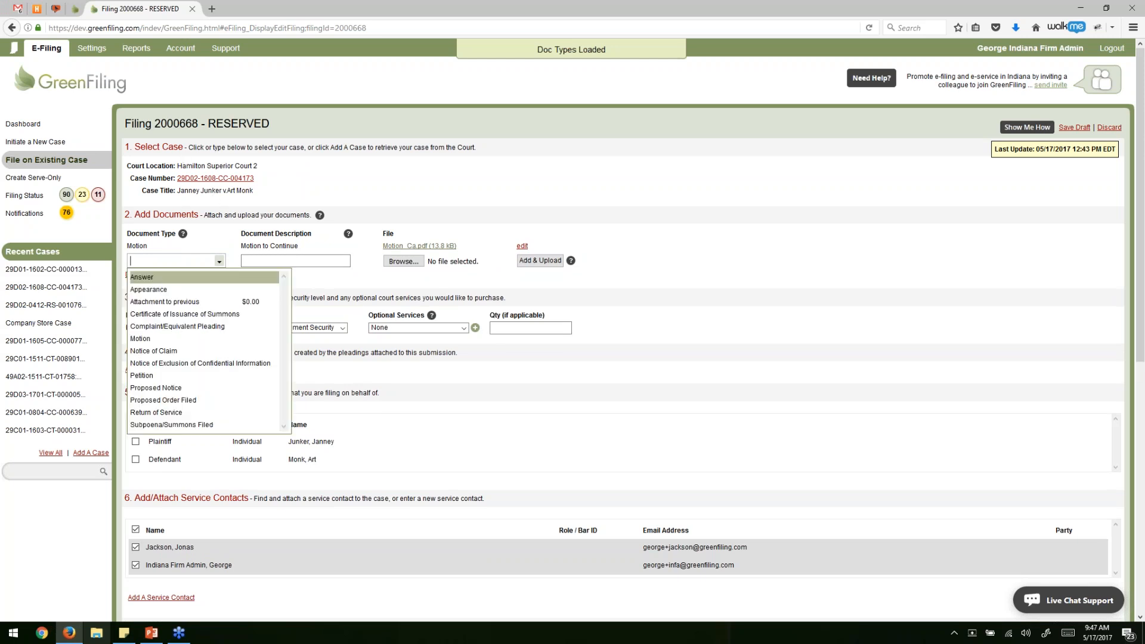
{"action": "left_click", "coordinate": [189, 289]}
{"action": "left_click", "coordinate": [310, 258]}
{"action": "type", "text": "o"}
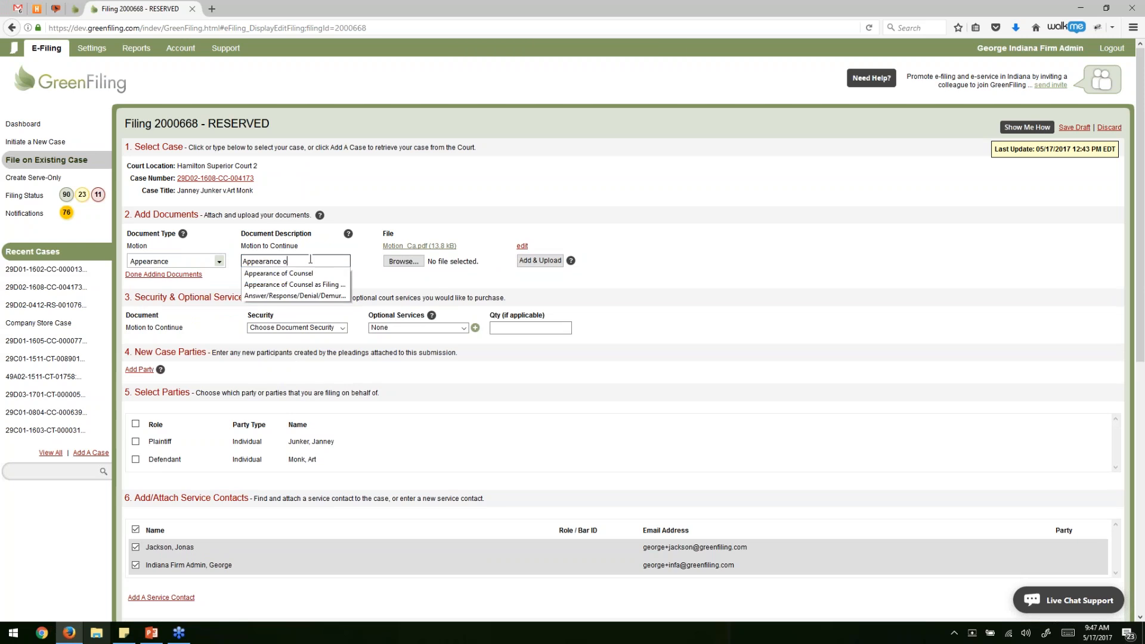
{"action": "type", "text": "f Counsel"}
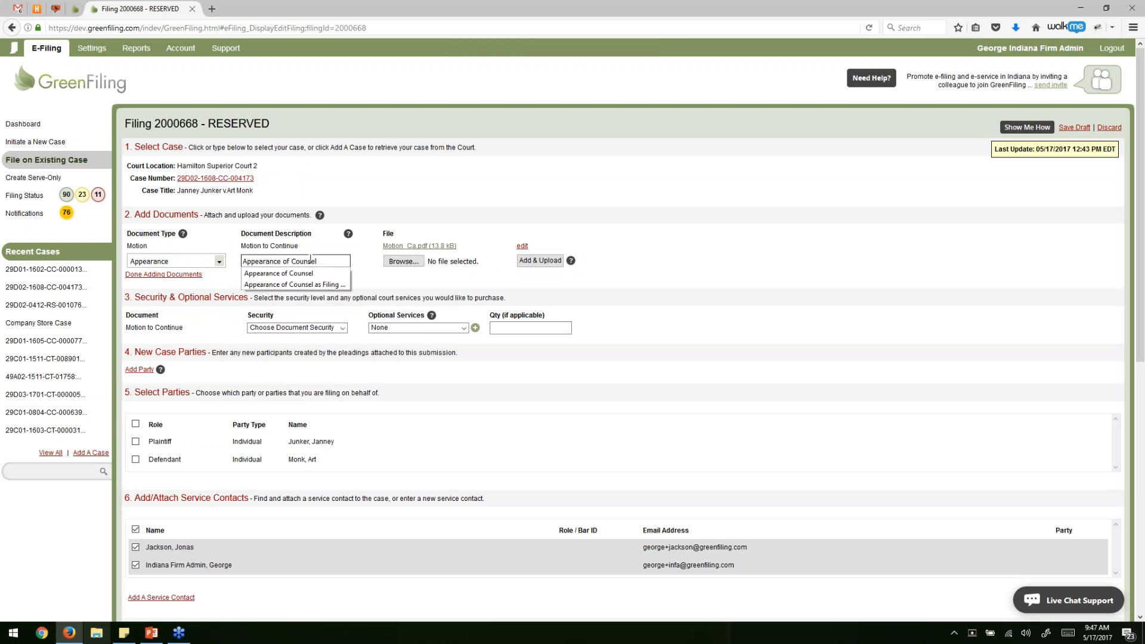
{"action": "left_click", "coordinate": [398, 261]}
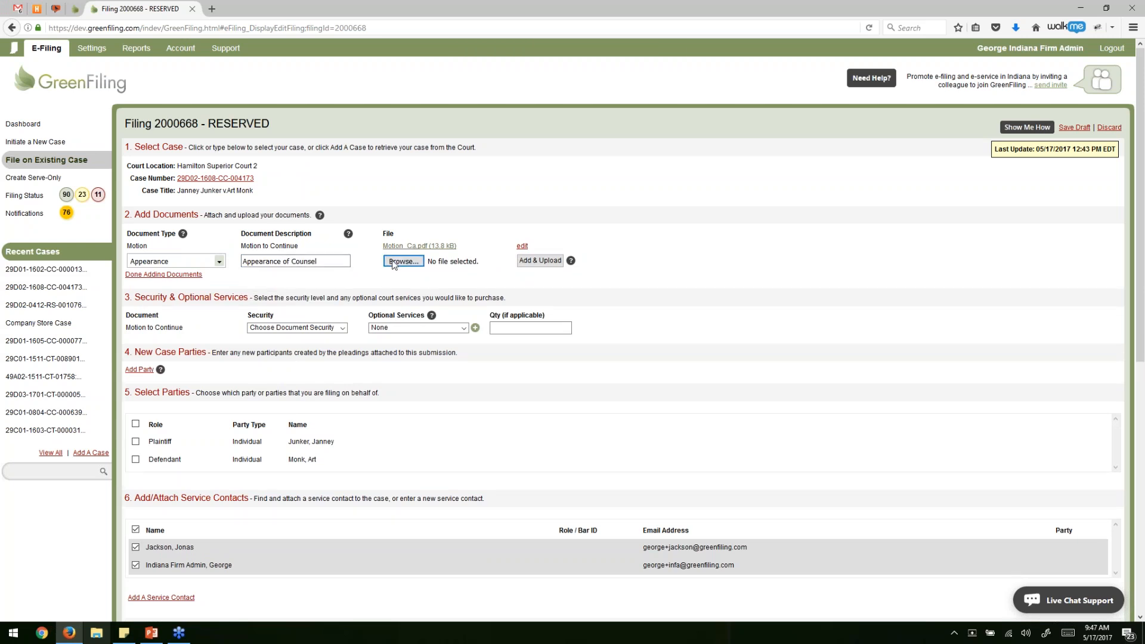
{"action": "double_click", "coordinate": [350, 240]}
{"action": "left_click", "coordinate": [539, 274]}
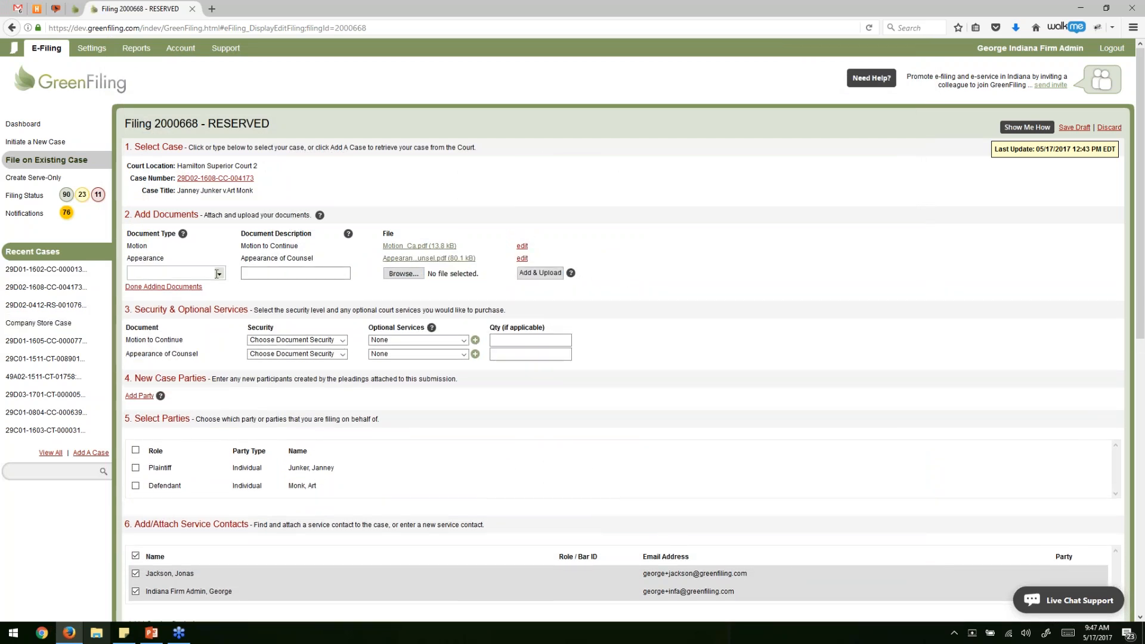
Finish adding documents and set both the motion and appearance to Public document.
{"action": "left_click", "coordinate": [173, 287]}
{"action": "left_click", "coordinate": [290, 323]}
{"action": "left_click", "coordinate": [280, 358]}
{"action": "left_click", "coordinate": [292, 337]}
{"action": "left_click", "coordinate": [288, 373]}
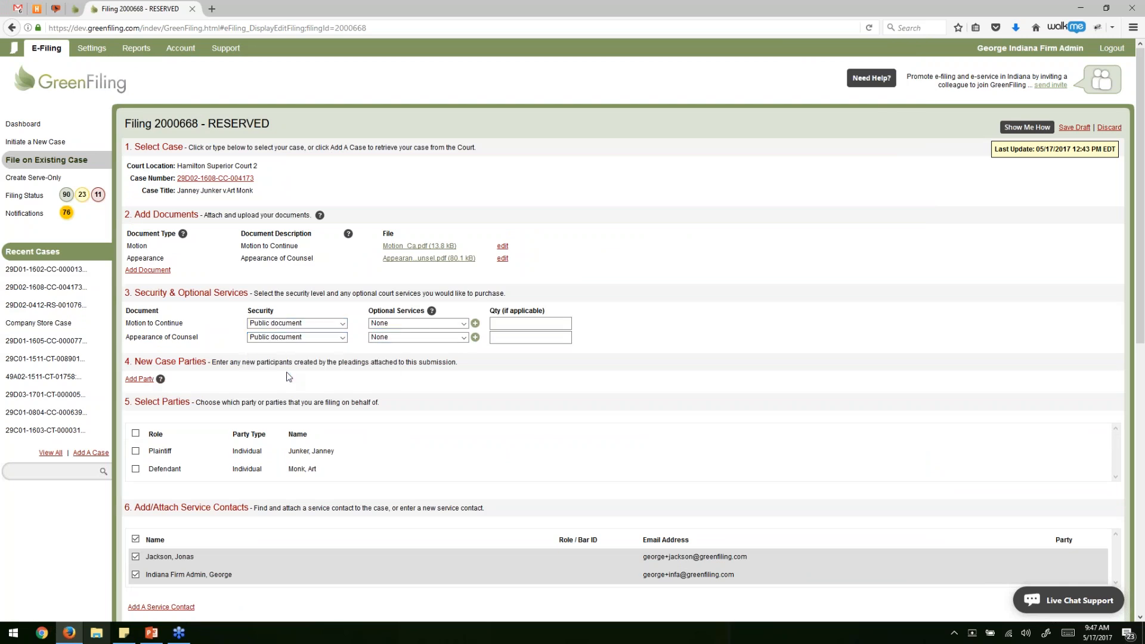
{"action": "scroll", "coordinate": [226, 346], "scroll_direction": "down", "scroll_amount": 2}
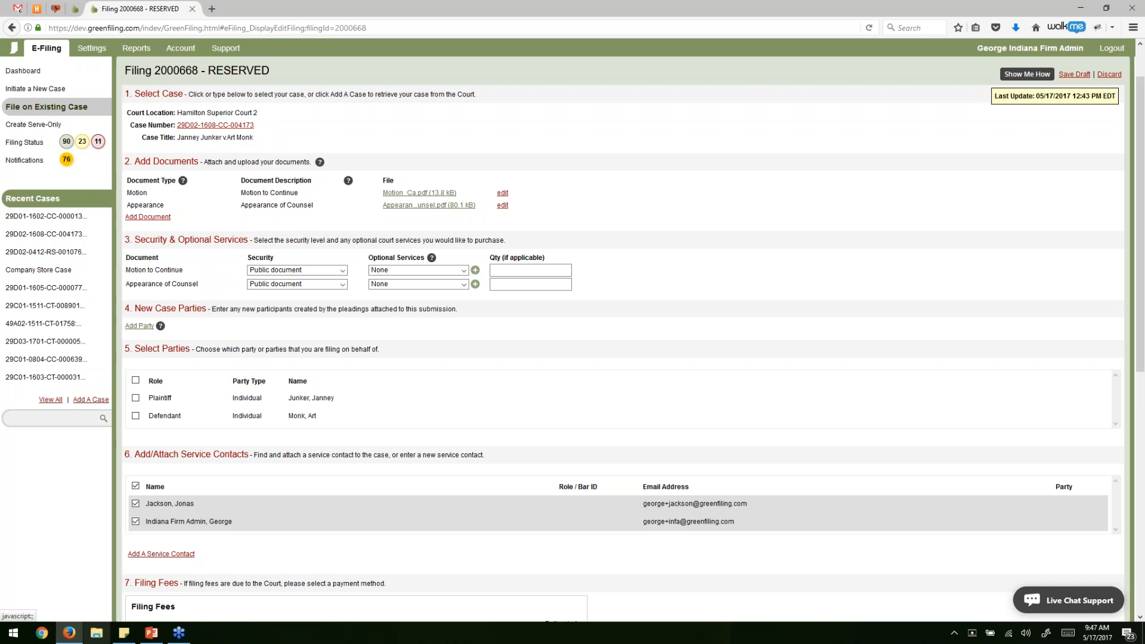
{"action": "left_click", "coordinate": [141, 325]}
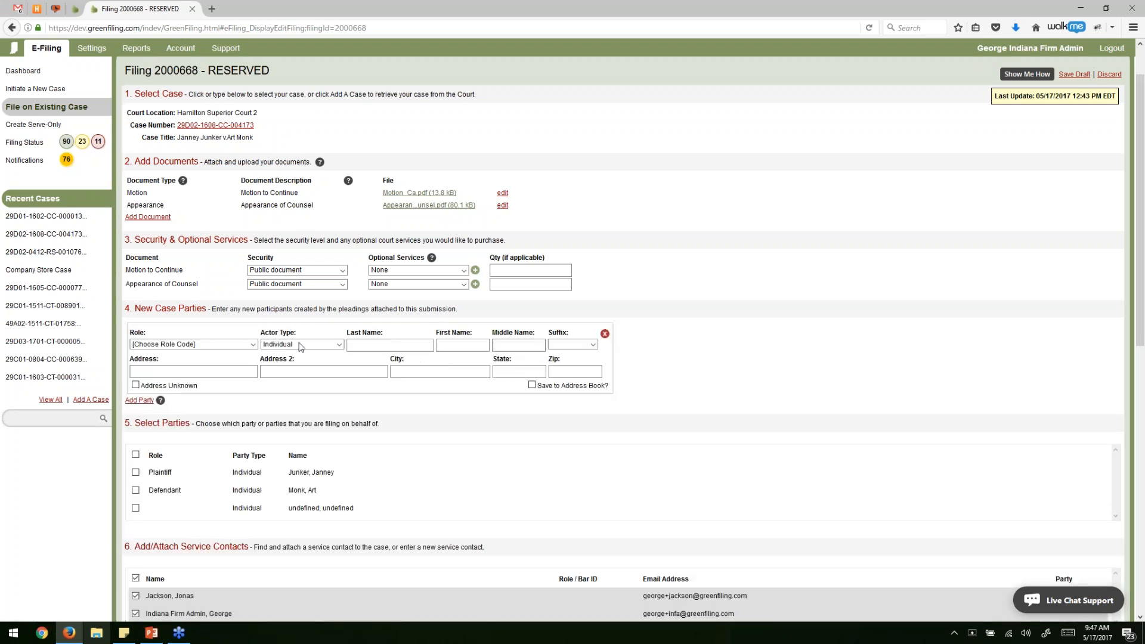
Add a party with role Child, then remove that Child party again.
{"action": "left_click", "coordinate": [207, 344]}
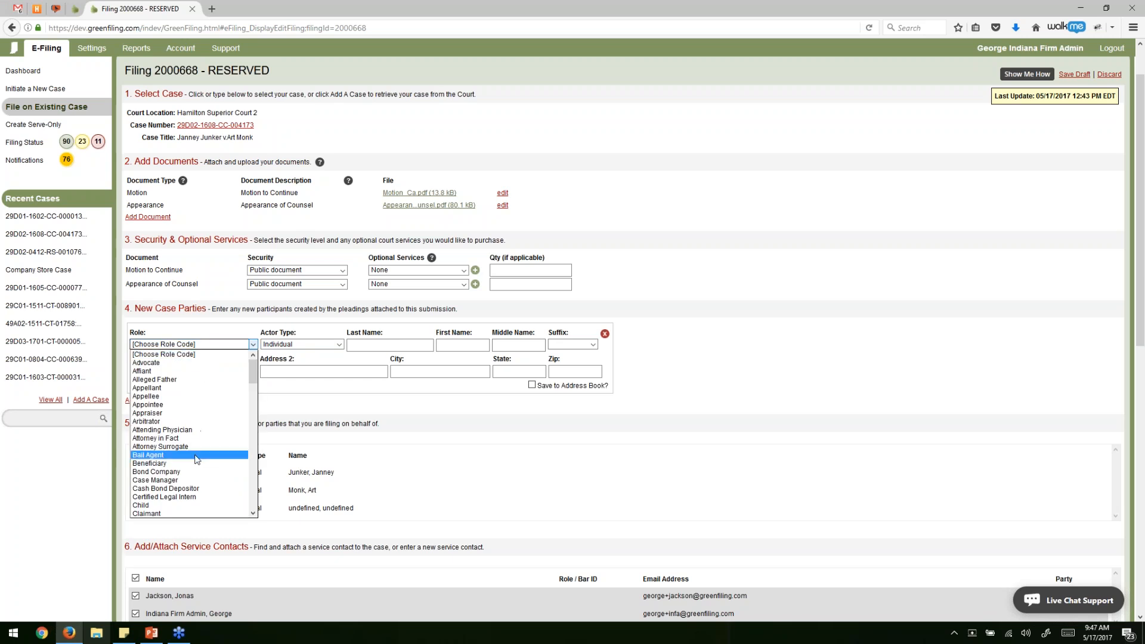
{"action": "left_click", "coordinate": [199, 506]}
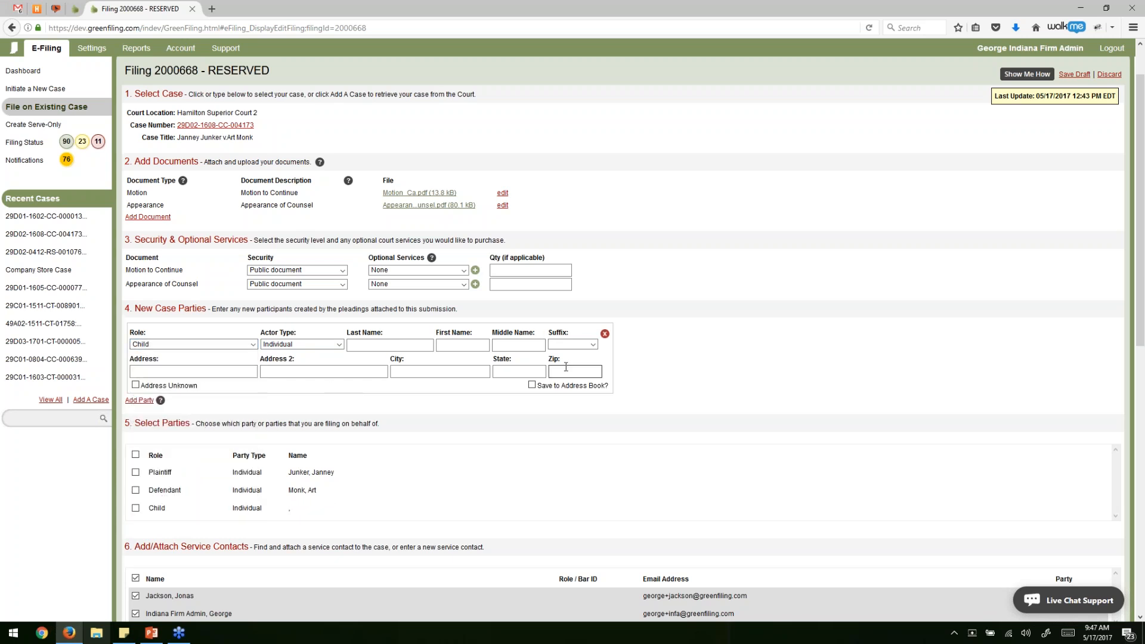
{"action": "left_click", "coordinate": [605, 334]}
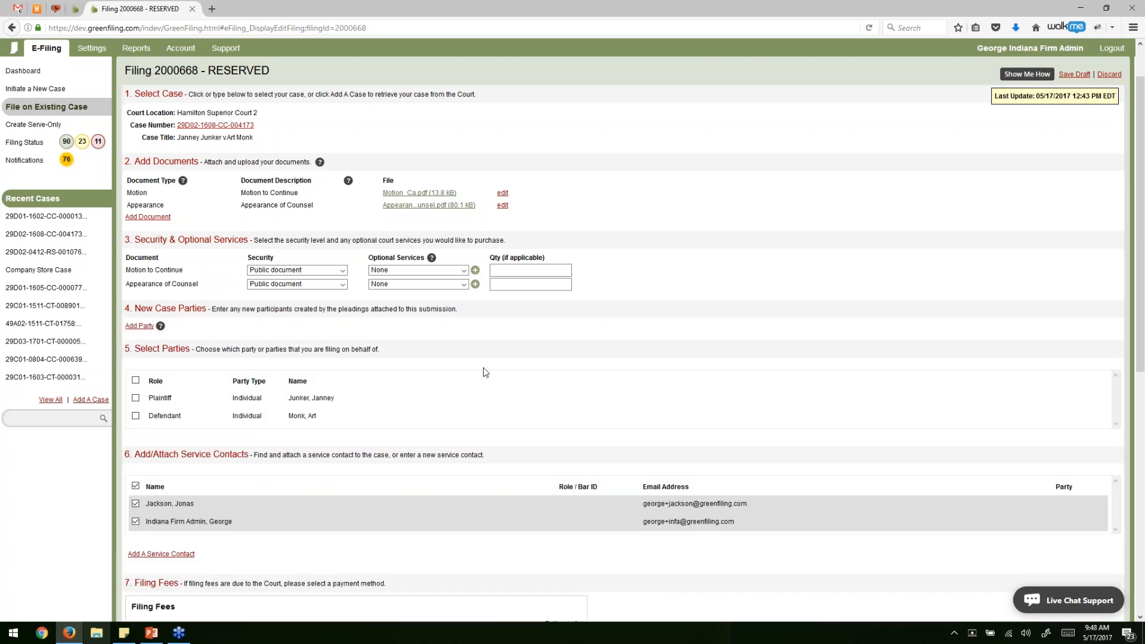
{"action": "scroll", "coordinate": [484, 372], "scroll_direction": "down", "scroll_amount": 3}
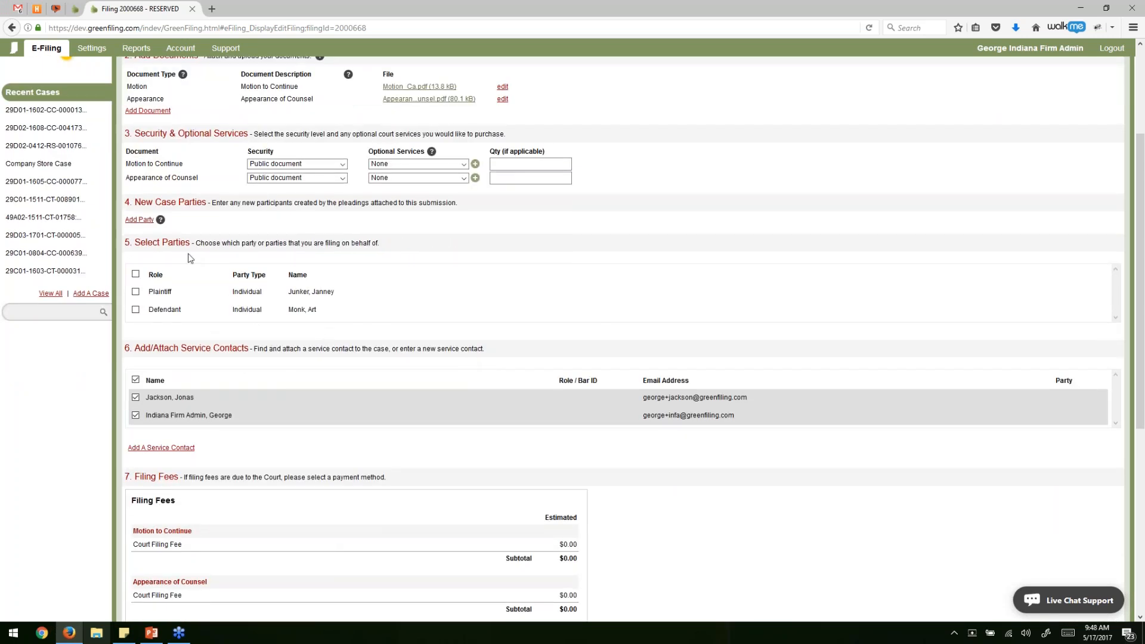
File on behalf of the plaintiff and deselect all service contacts.
{"action": "left_click", "coordinate": [135, 292]}
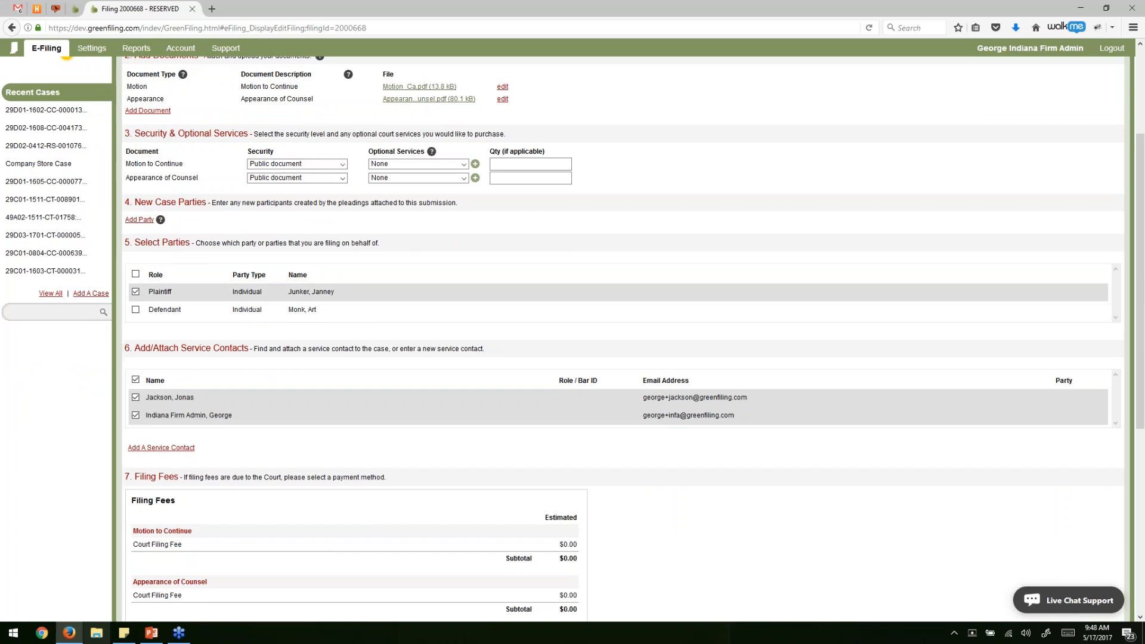
{"action": "scroll", "coordinate": [333, 338], "scroll_direction": "down", "scroll_amount": 3}
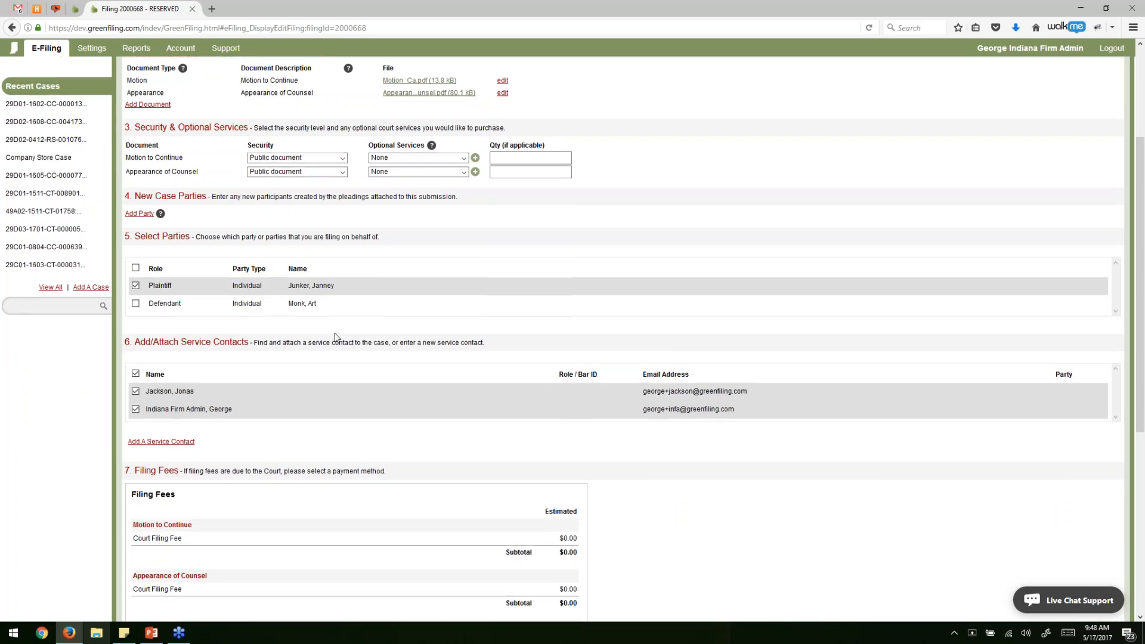
{"action": "scroll", "coordinate": [336, 336], "scroll_direction": "down", "scroll_amount": 2}
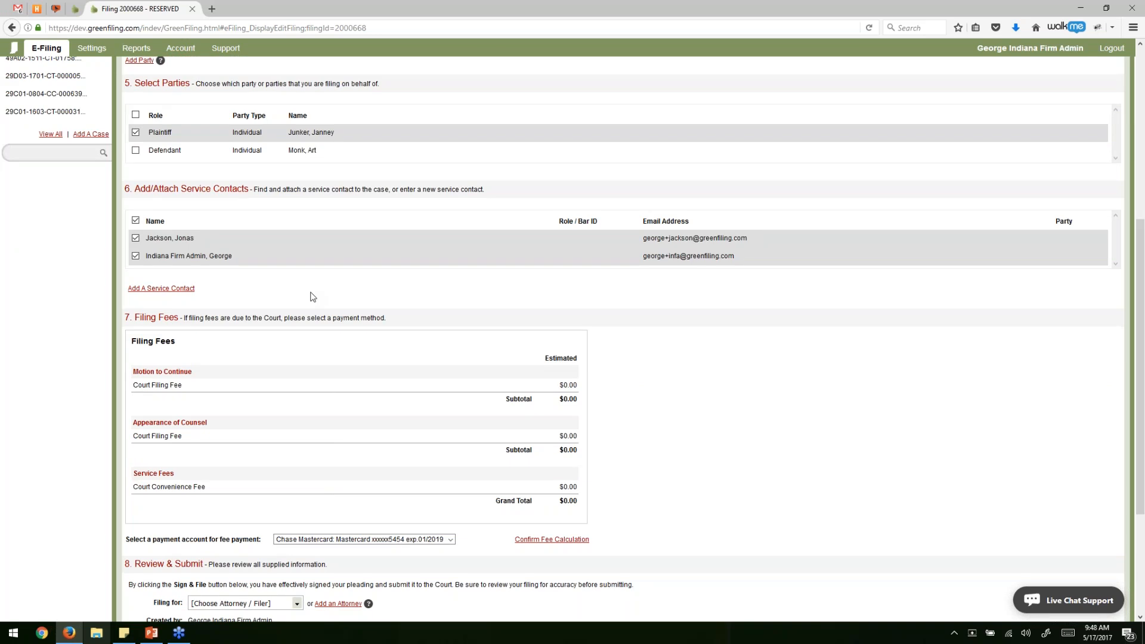
{"action": "left_click", "coordinate": [135, 220]}
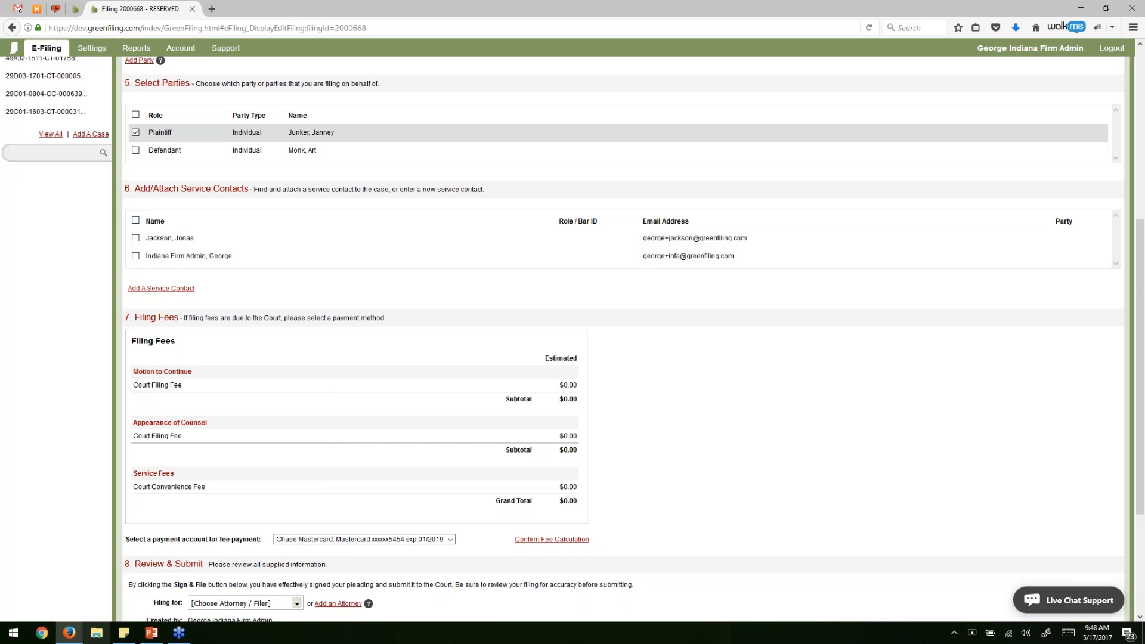
Toggle the service contact checkboxes, ending with all service contacts selected.
{"action": "left_click", "coordinate": [135, 220]}
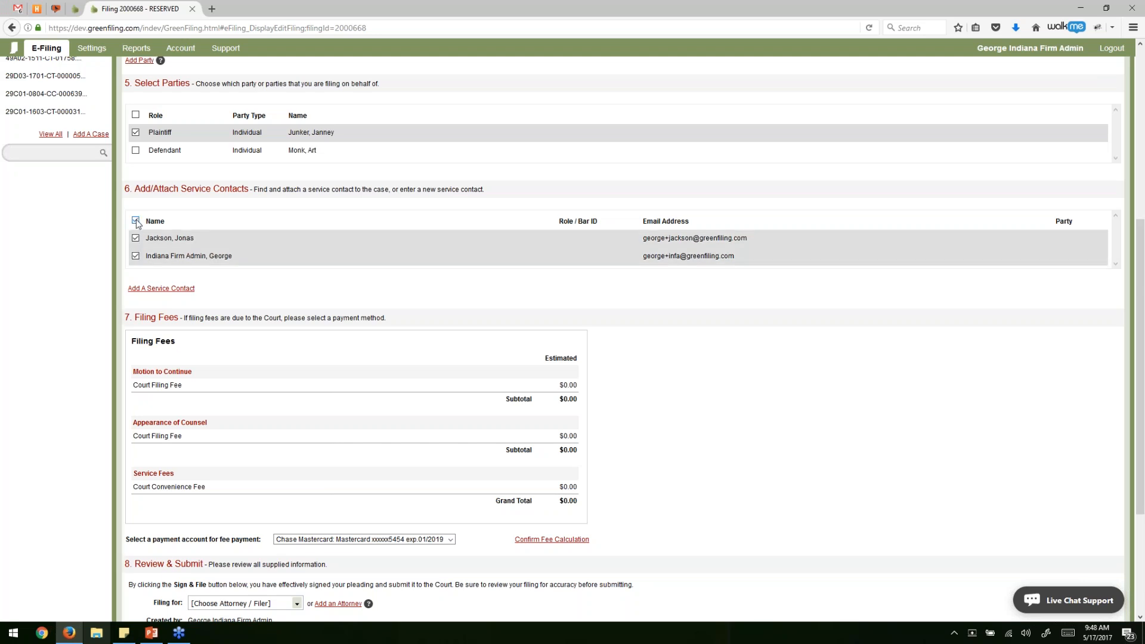
{"action": "left_click", "coordinate": [135, 220]}
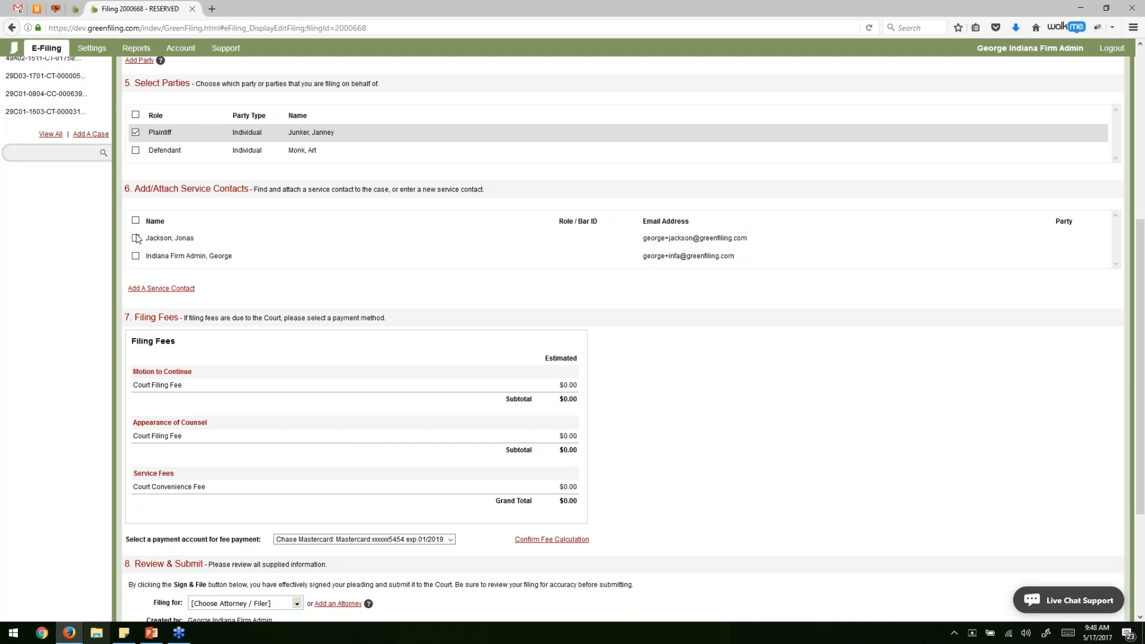
{"action": "left_click", "coordinate": [136, 237]}
{"action": "left_click", "coordinate": [136, 256]}
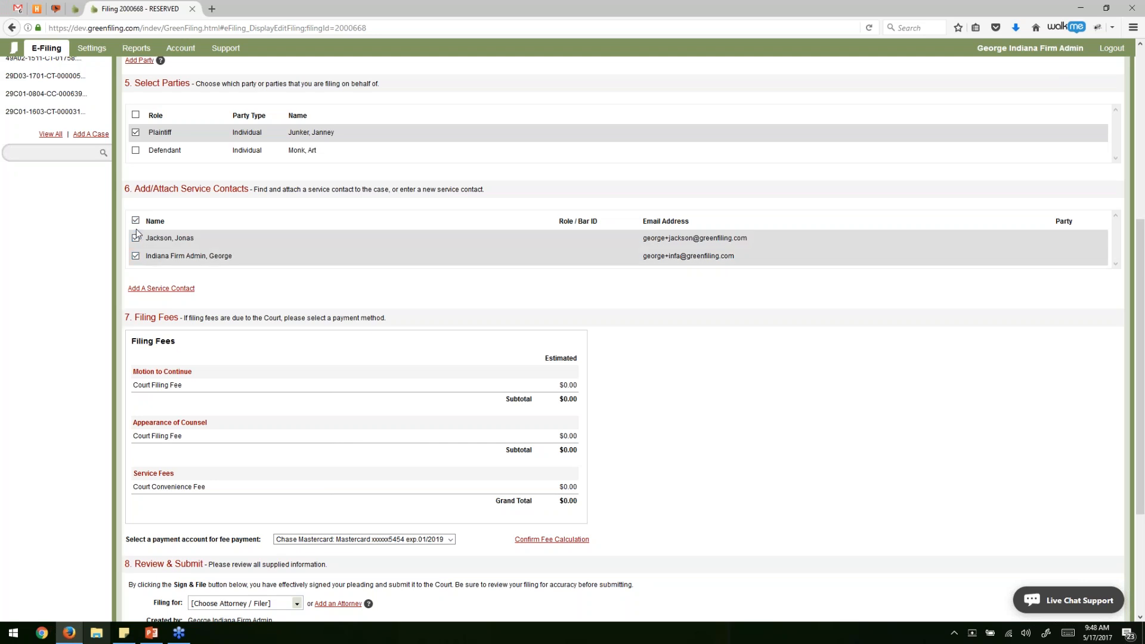
{"action": "left_click", "coordinate": [135, 220]}
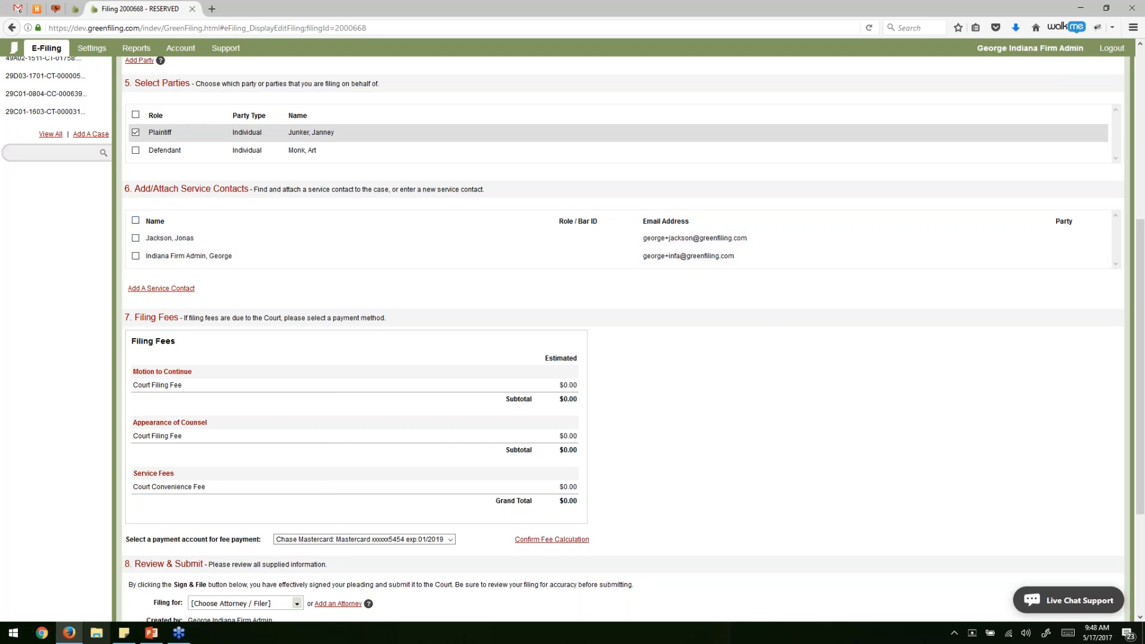
{"action": "left_click", "coordinate": [136, 220]}
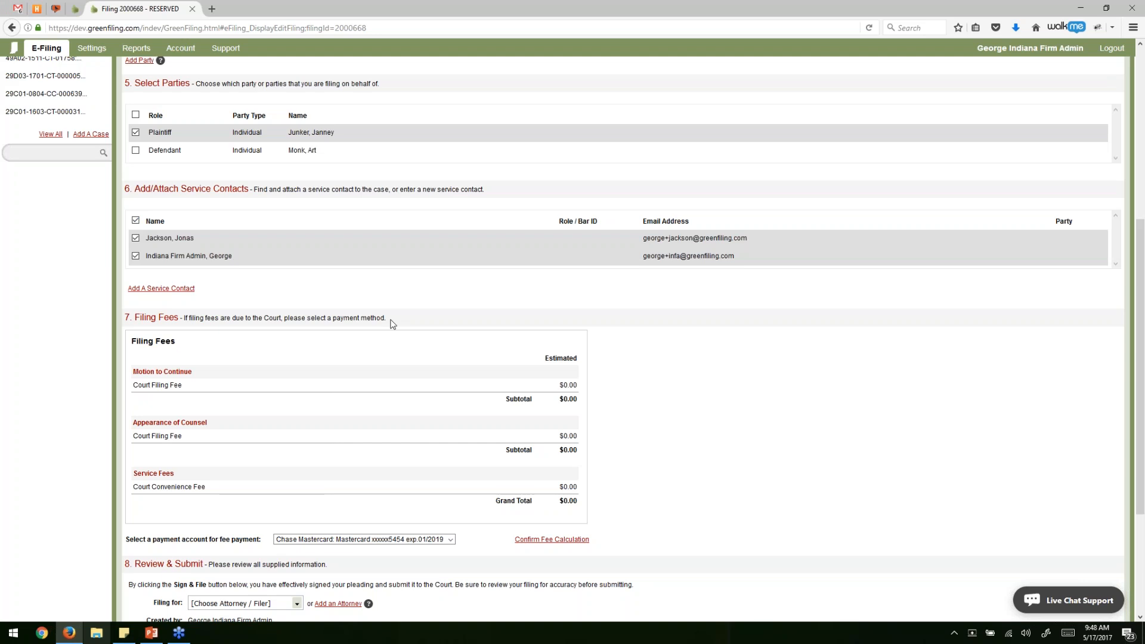
{"action": "scroll", "coordinate": [391, 325], "scroll_direction": "down", "scroll_amount": 3}
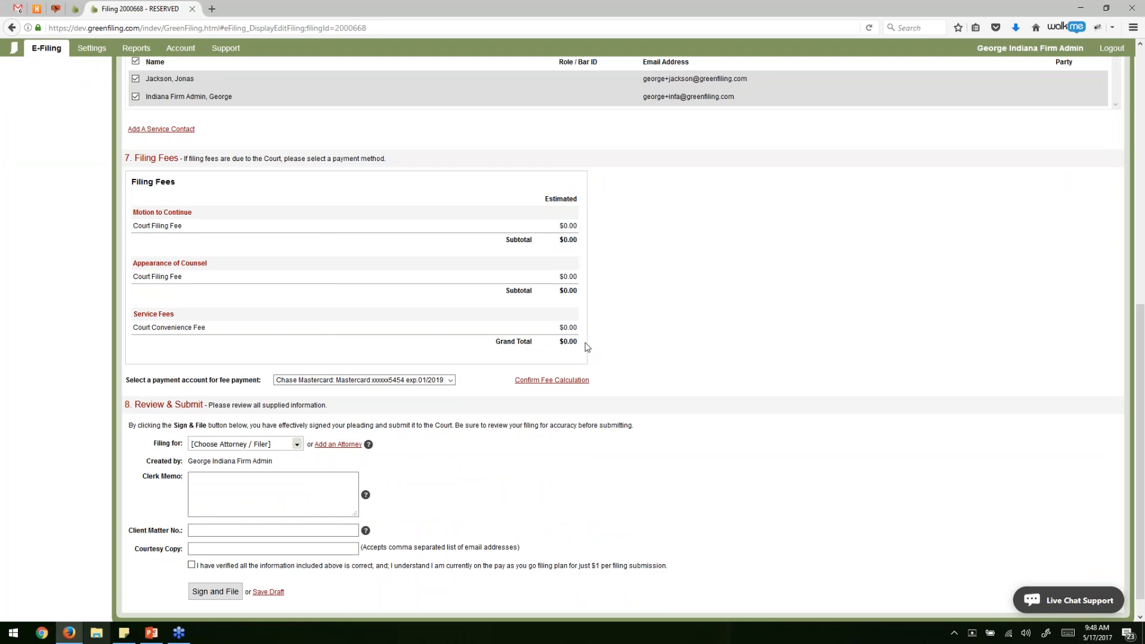
Try Waiver as the payment account, then keep the Chase Mastercard account.
{"action": "left_click", "coordinate": [416, 381]}
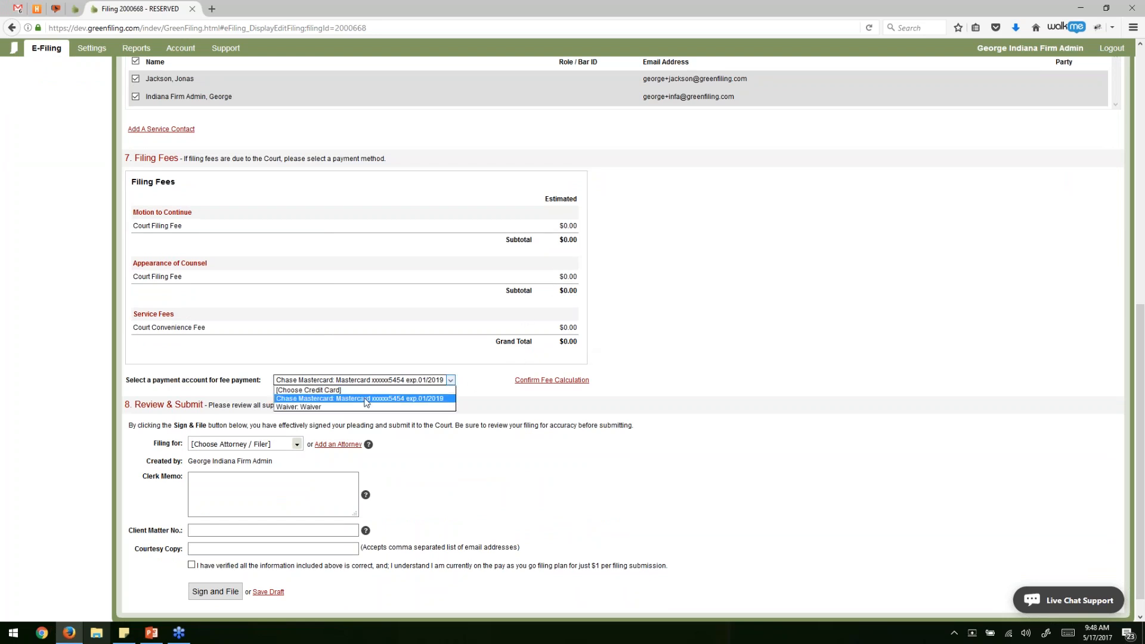
{"action": "left_click", "coordinate": [344, 407]}
{"action": "left_click", "coordinate": [361, 381]}
{"action": "left_click", "coordinate": [423, 399]}
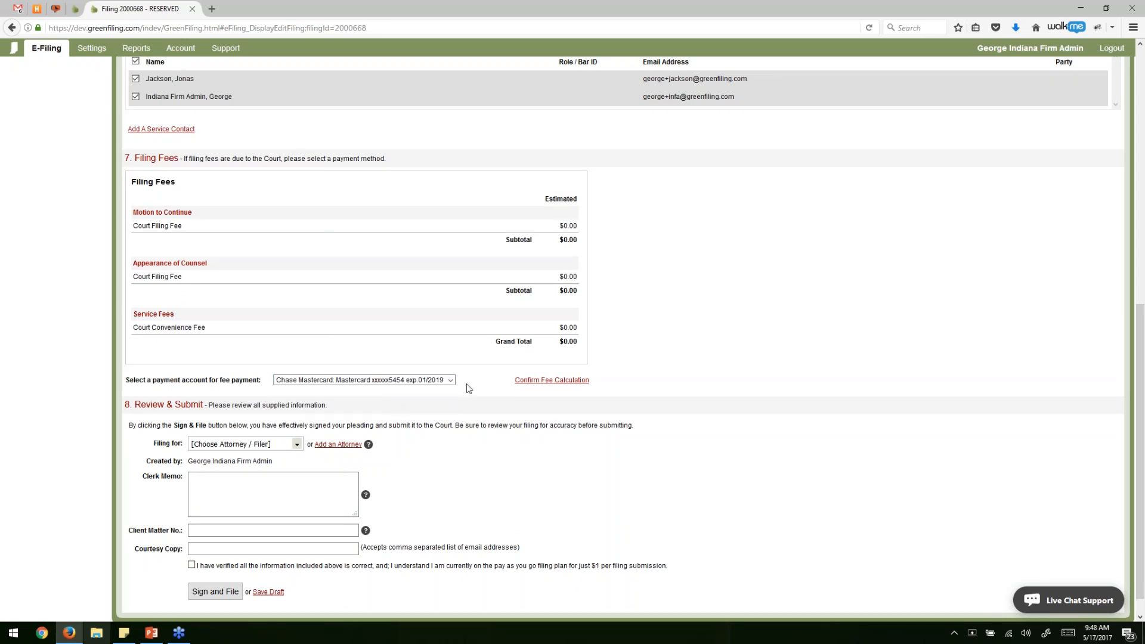
{"action": "scroll", "coordinate": [474, 385], "scroll_direction": "down", "scroll_amount": 2}
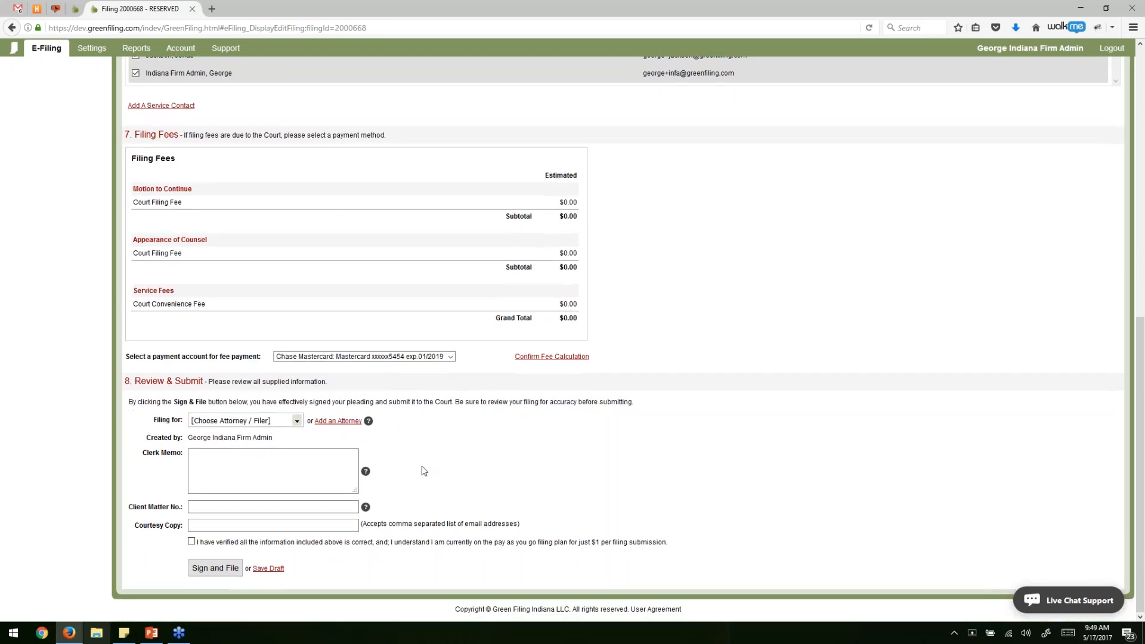
Choose the filing attorney and enter the clerk memo 'Note to the clerk.'.
{"action": "left_click", "coordinate": [239, 420]}
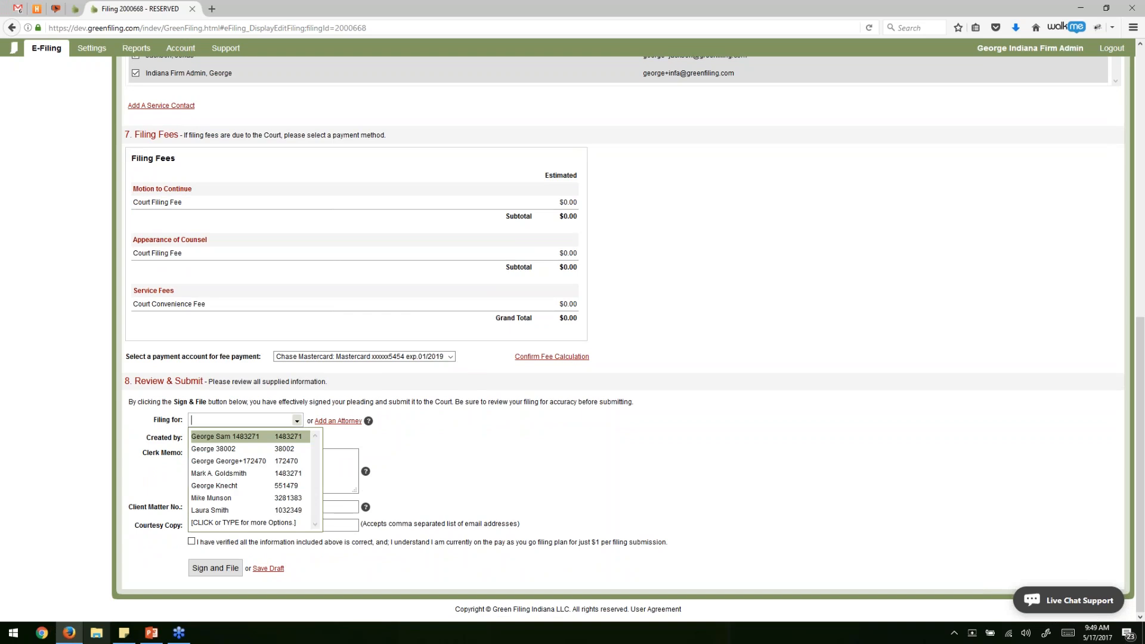
{"action": "left_click", "coordinate": [244, 498]}
{"action": "left_click", "coordinate": [237, 469]}
{"action": "type", "text": "No"}
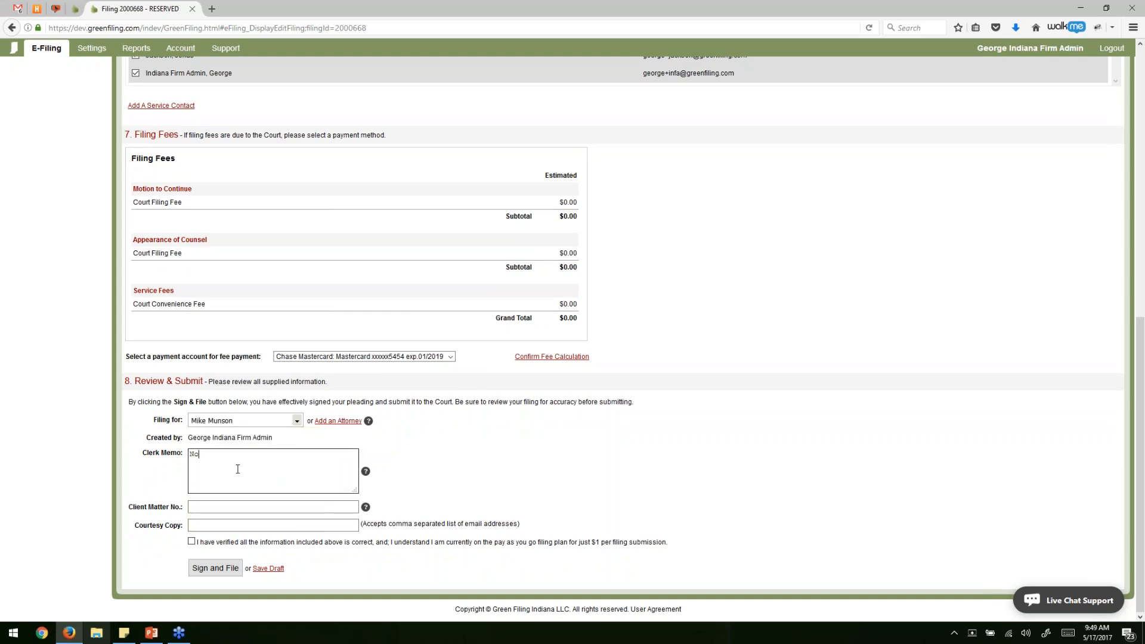
{"action": "type", "text": "te to the clerk."}
{"action": "key", "text": "Tab"}
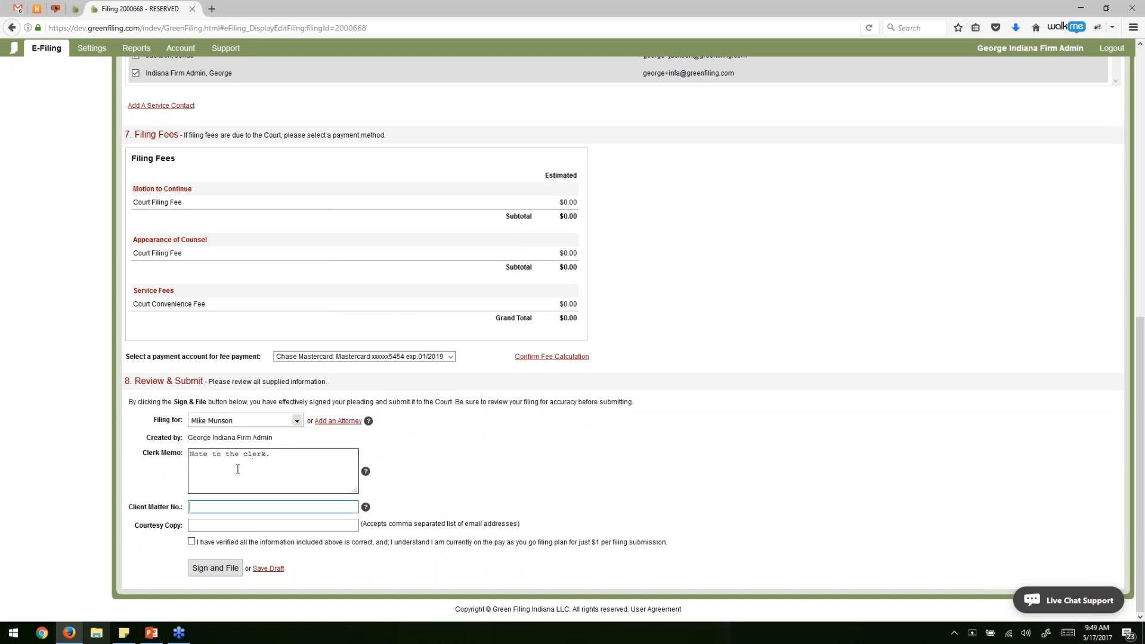
Enter the client matter number and courtesy-copy e-mail, confirm verification, and Sign and File.
{"action": "type", "text": "CA2016-2838222"}
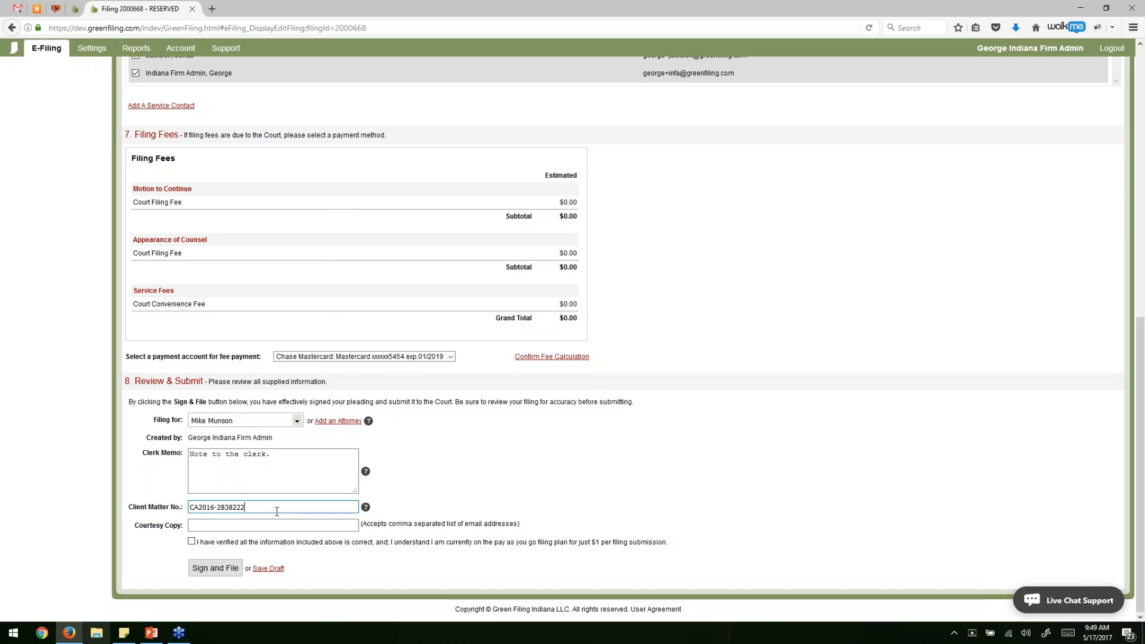
{"action": "key", "text": "Tab"}
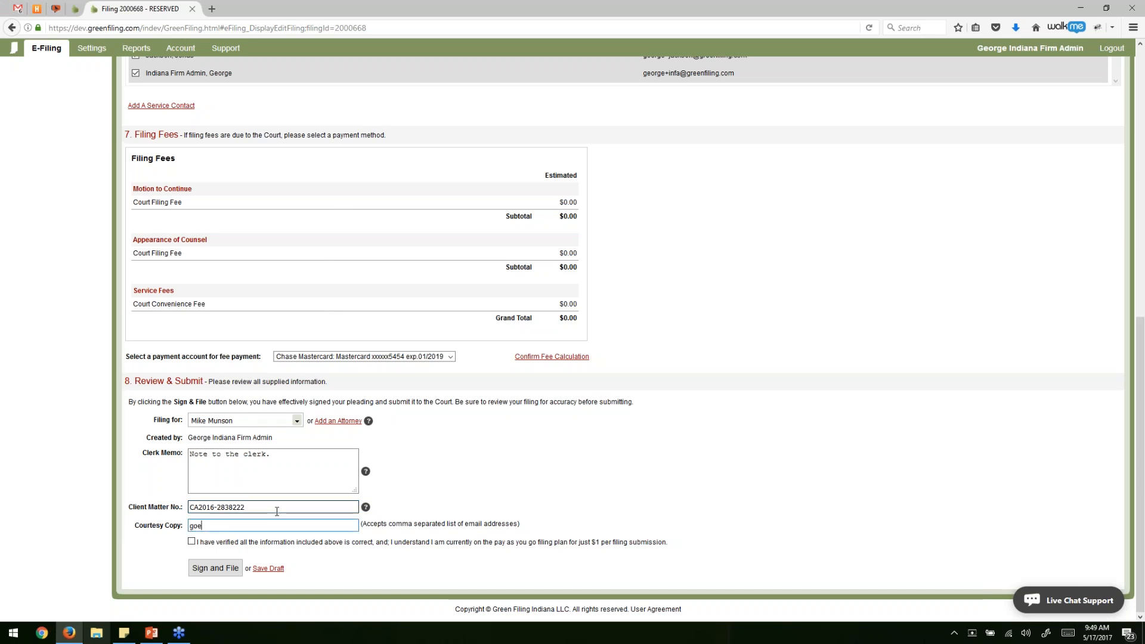
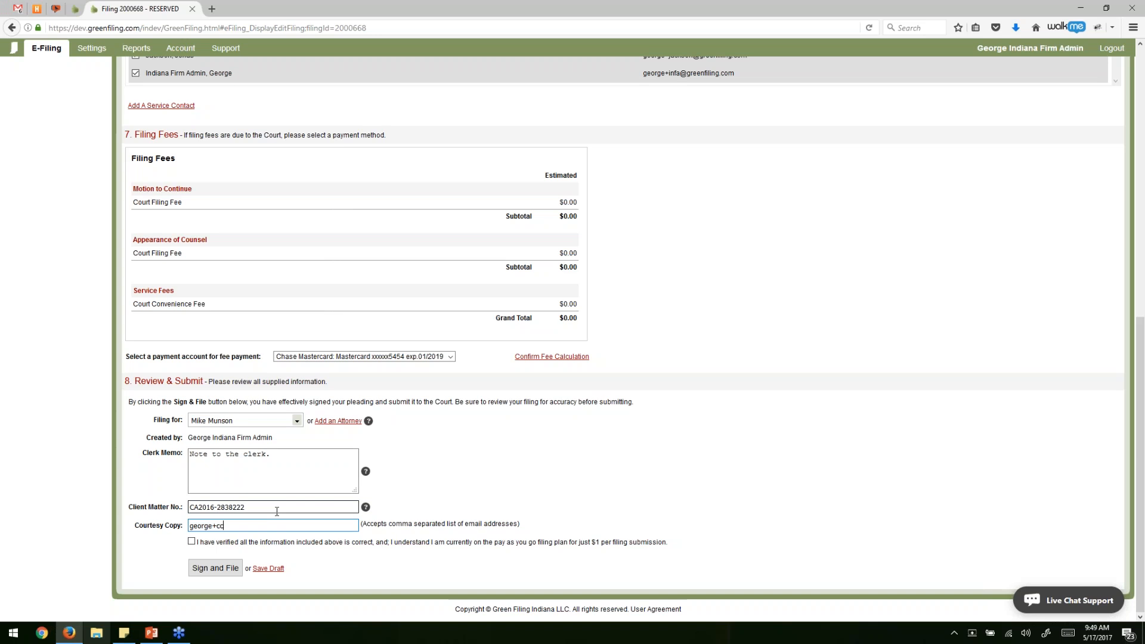
{"action": "left_click", "coordinate": [192, 541]}
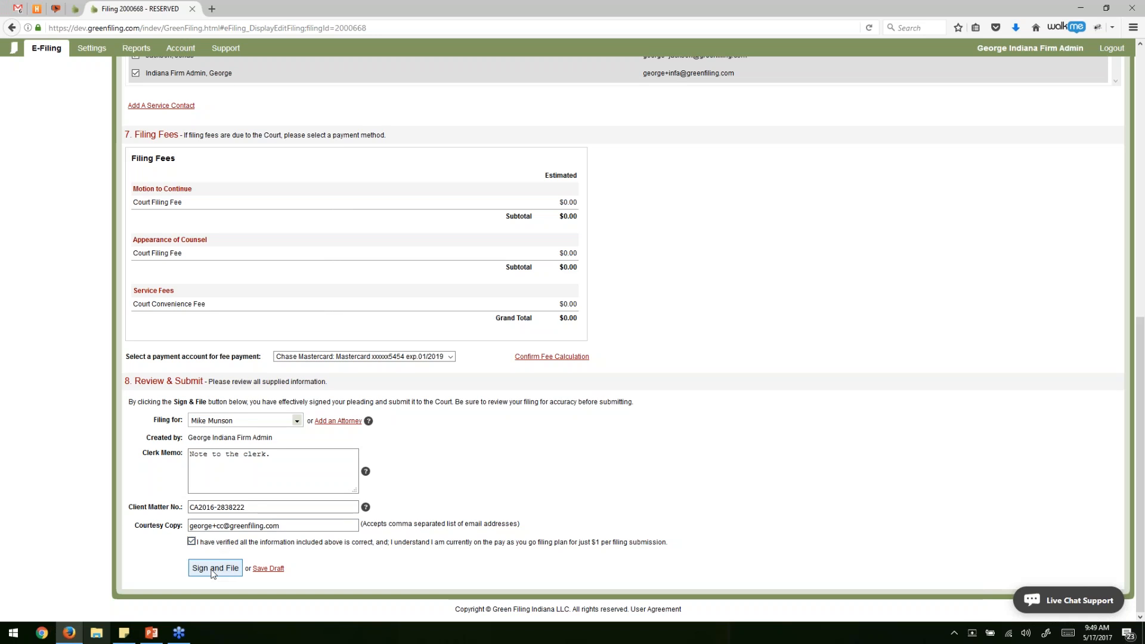
{"action": "left_click", "coordinate": [213, 570]}
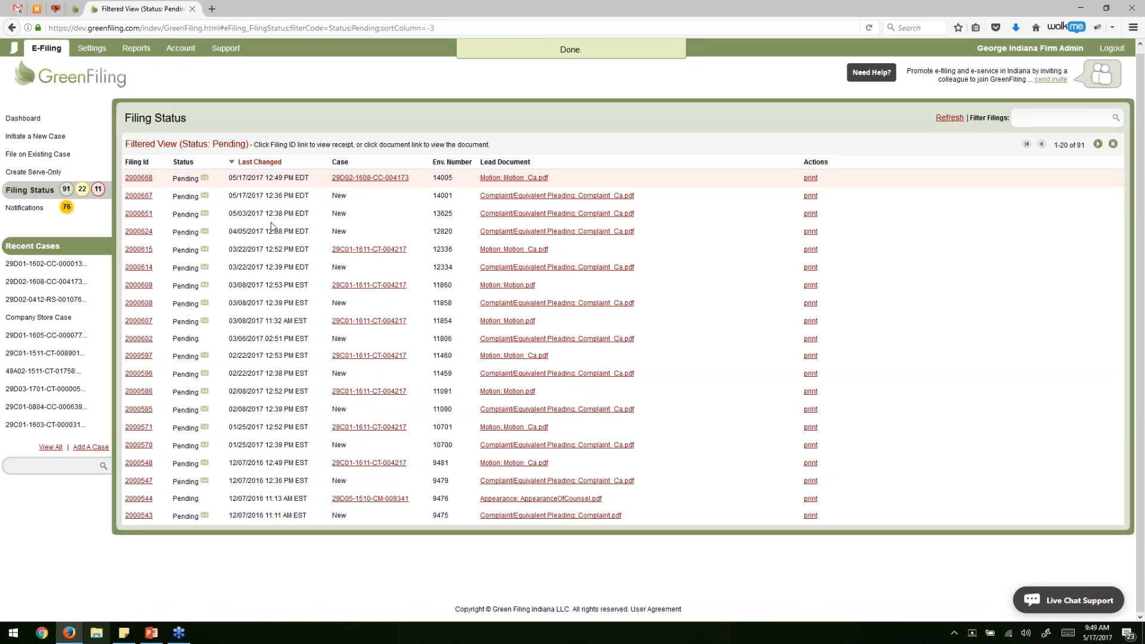
{"action": "double_click", "coordinate": [186, 178]}
{"action": "double_click", "coordinate": [447, 177]}
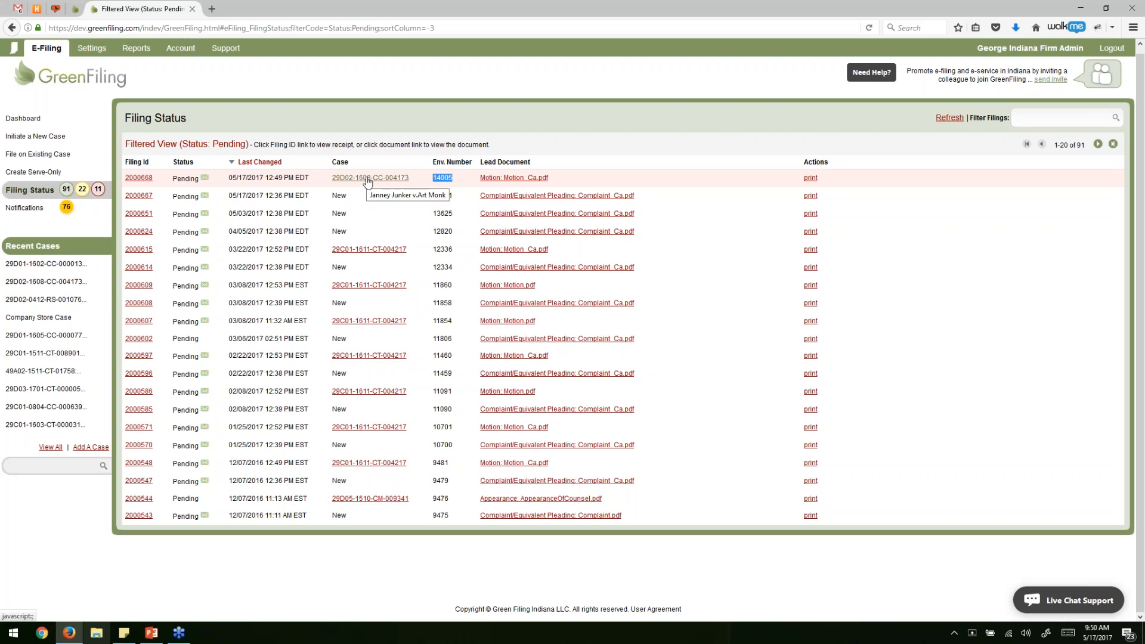
{"action": "left_click", "coordinate": [528, 182]}
On the dashboard, list the 91 pending, 22 draft and 11 rejected filings.
{"action": "left_click", "coordinate": [43, 120]}
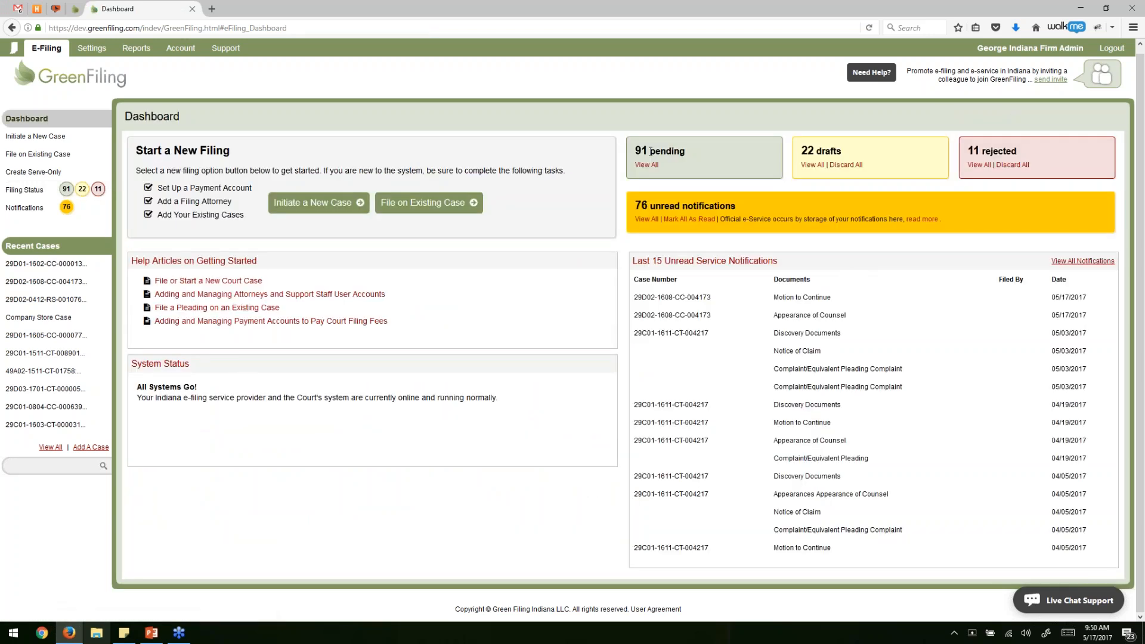
{"action": "left_click_drag", "start_coordinate": [640, 150], "coordinate": [794, 131]}
{"action": "left_click", "coordinate": [787, 134]}
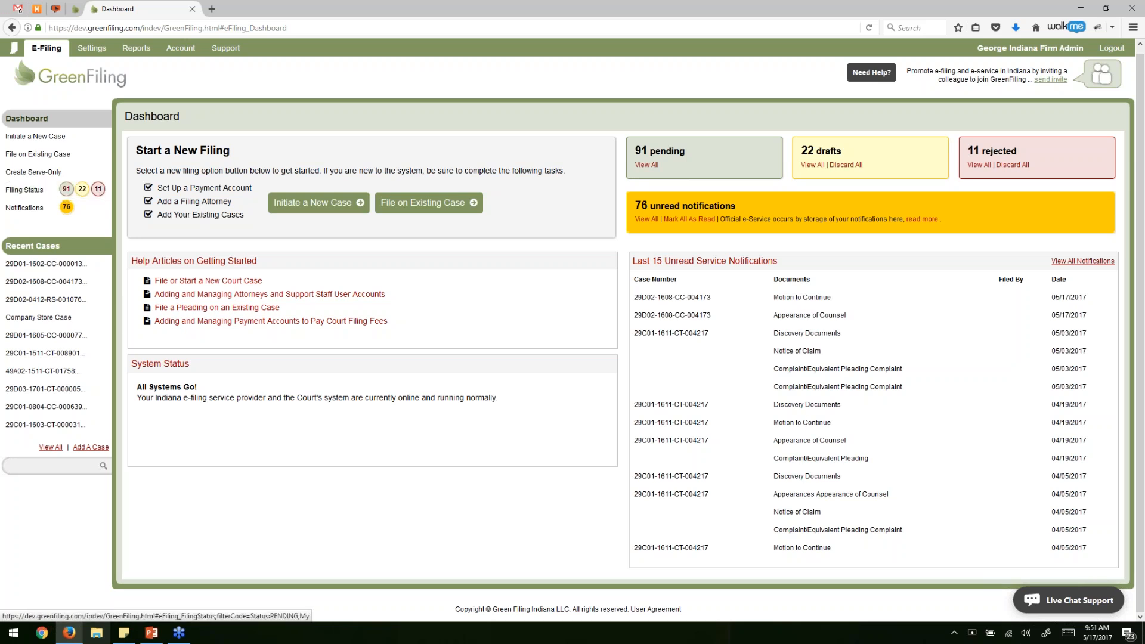
{"action": "left_click", "coordinate": [66, 189]}
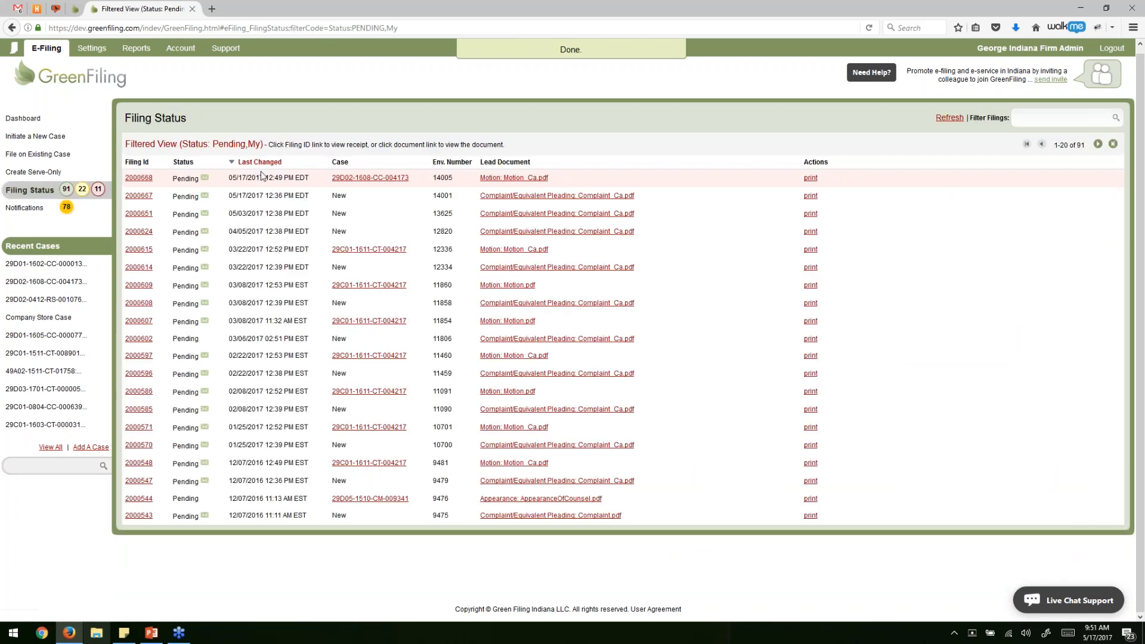
{"action": "left_click", "coordinate": [82, 189]}
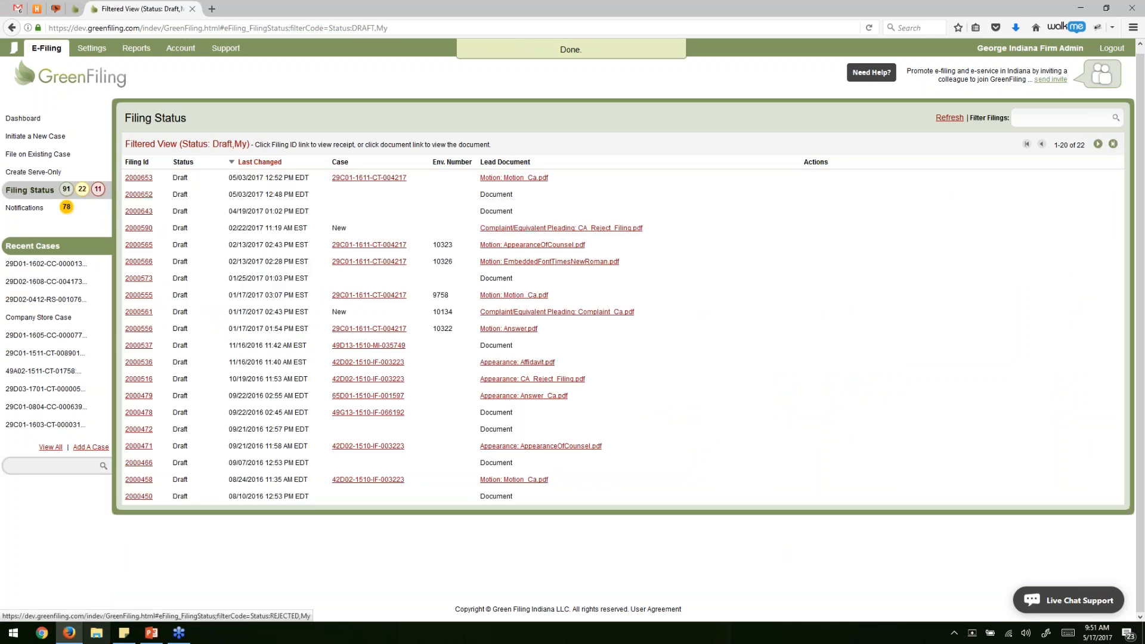
{"action": "left_click", "coordinate": [98, 189]}
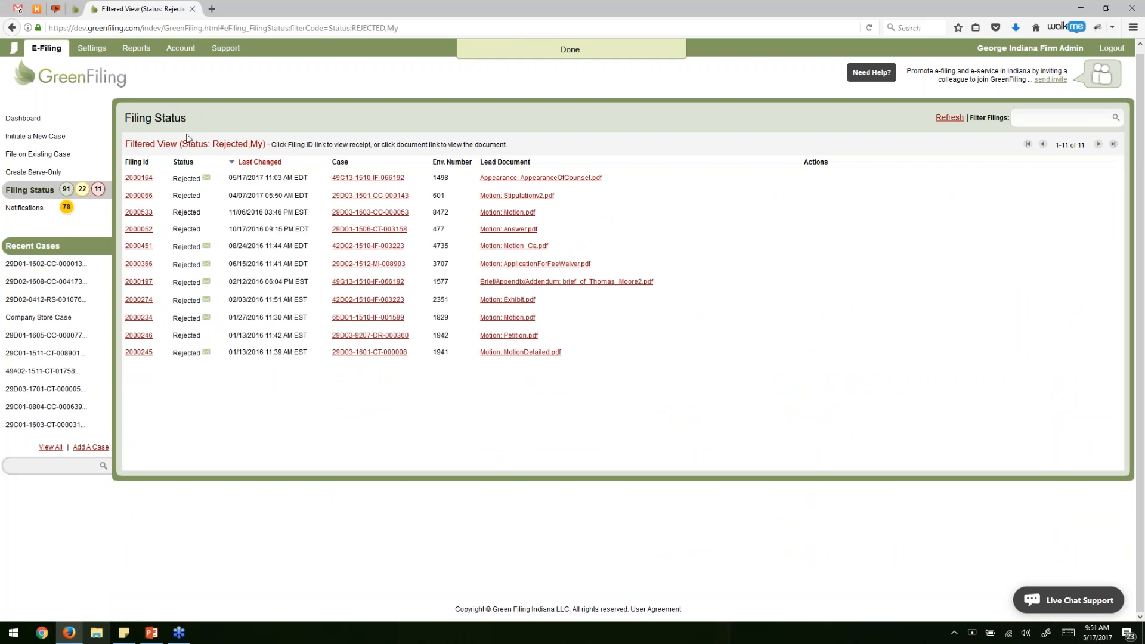
Set the filing filter to All Filings.
{"action": "mouse_move", "coordinate": [175, 182]}
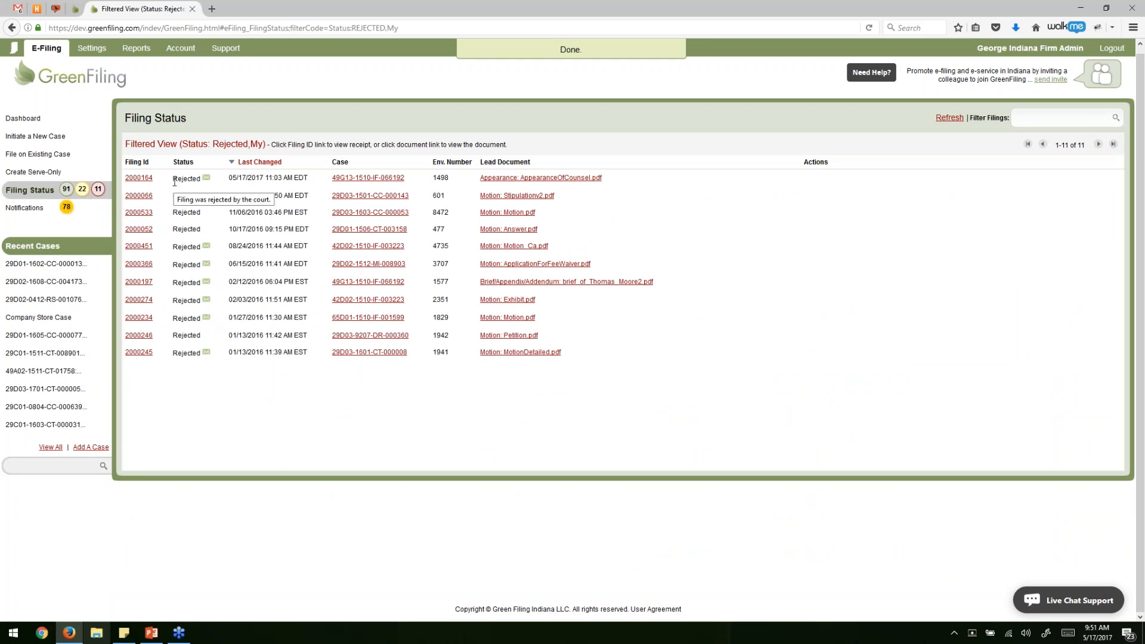
{"action": "left_click", "coordinate": [1041, 117]}
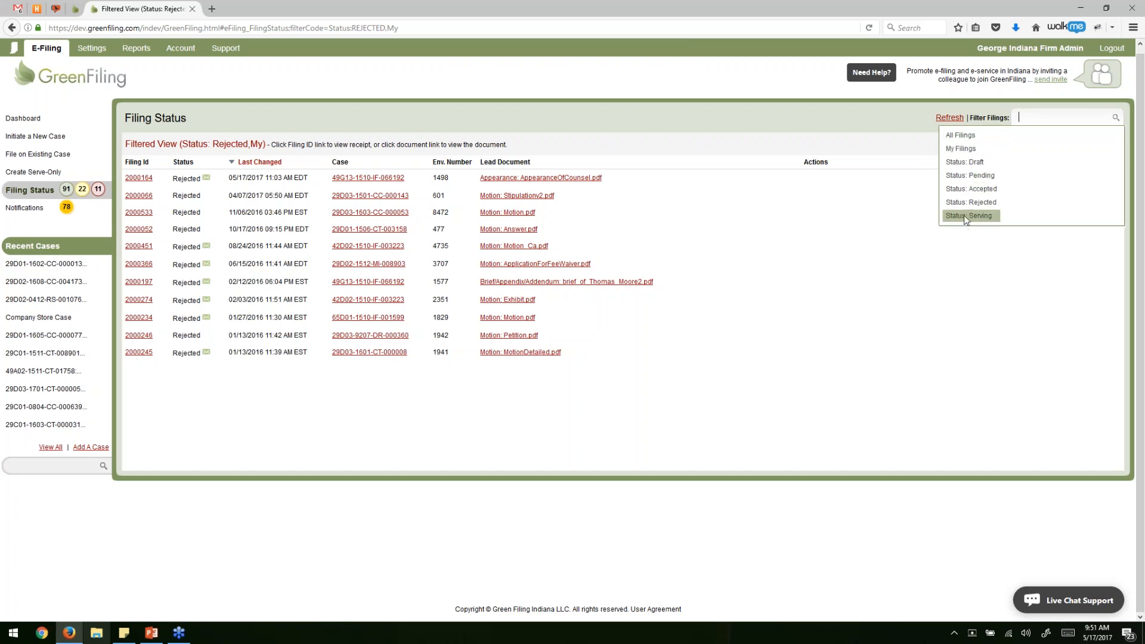
{"action": "left_click", "coordinate": [963, 138]}
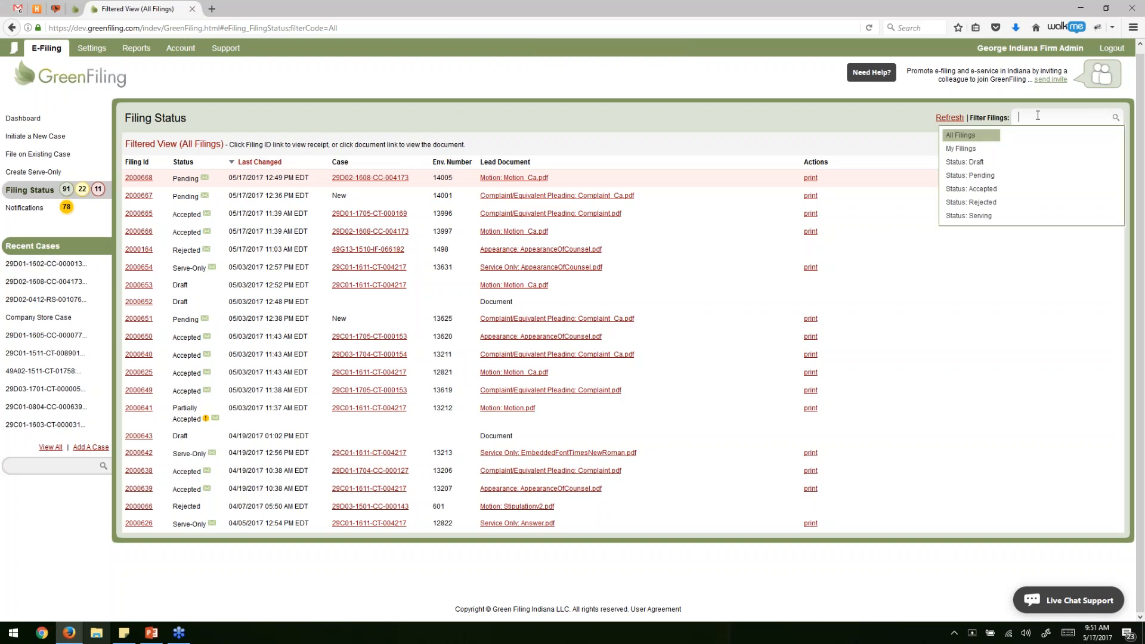
Filter to Accepted filings, then try an attorney search and case 29C01-1611-CT-004217.
{"action": "left_click", "coordinate": [992, 197]}
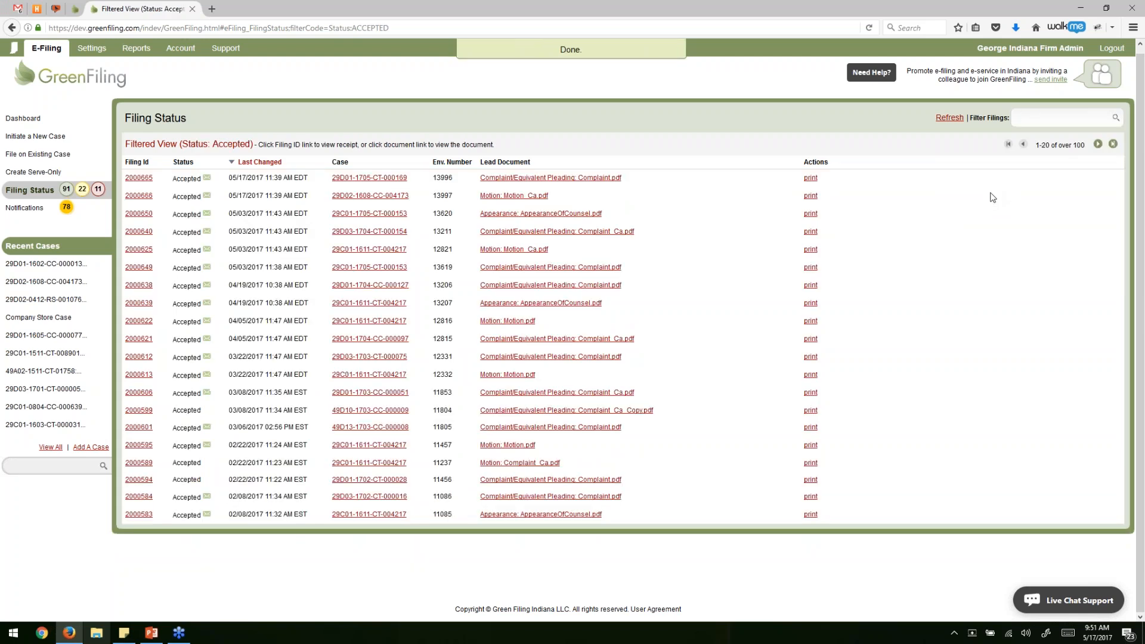
{"action": "left_click", "coordinate": [1040, 116]}
{"action": "type", "text": "munson"}
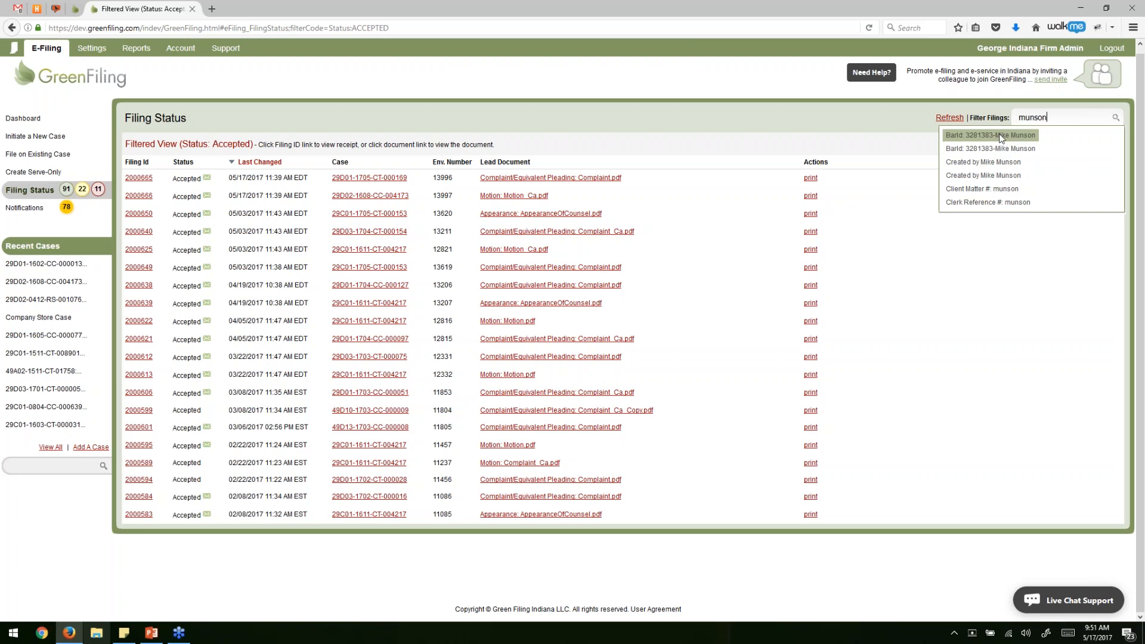
{"action": "key", "text": "ctrl+a"}
{"action": "type", "text": "company"}
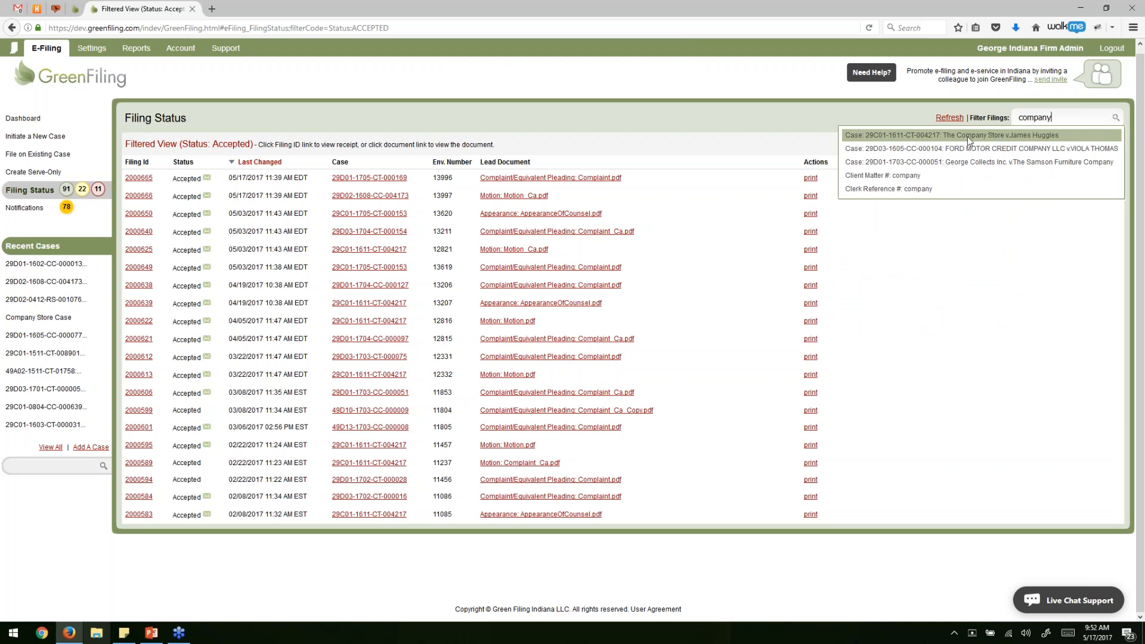
{"action": "left_click", "coordinate": [966, 139]}
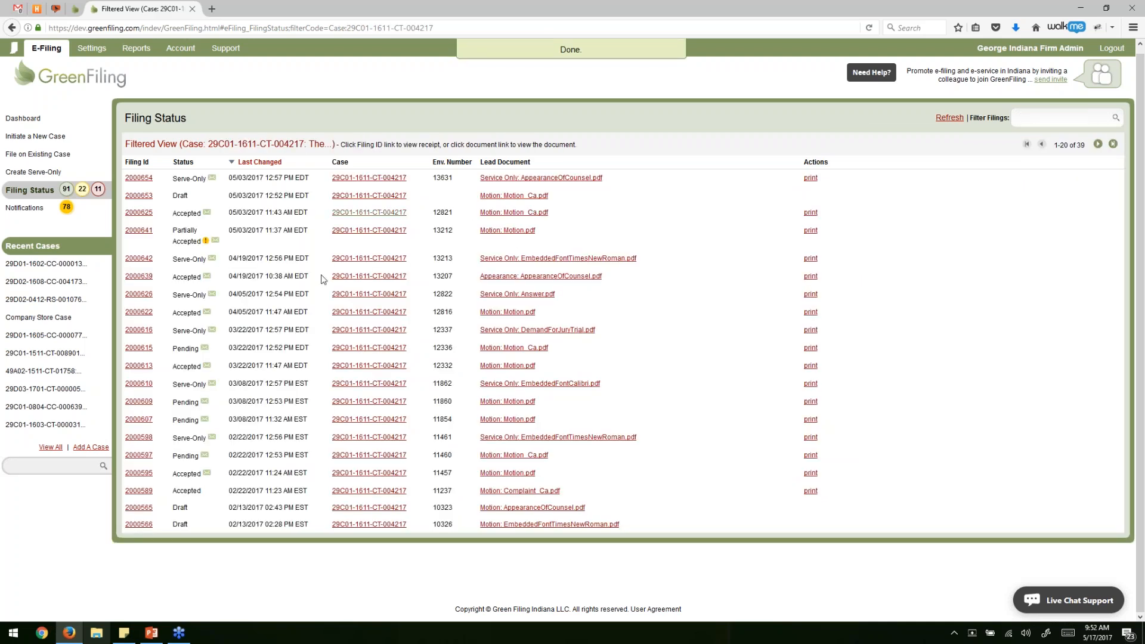
Reapply Status: Accepted, page ahead to results 41–60, and open filing 2000491.
{"action": "left_click", "coordinate": [1030, 120]}
{"action": "left_click", "coordinate": [984, 189]}
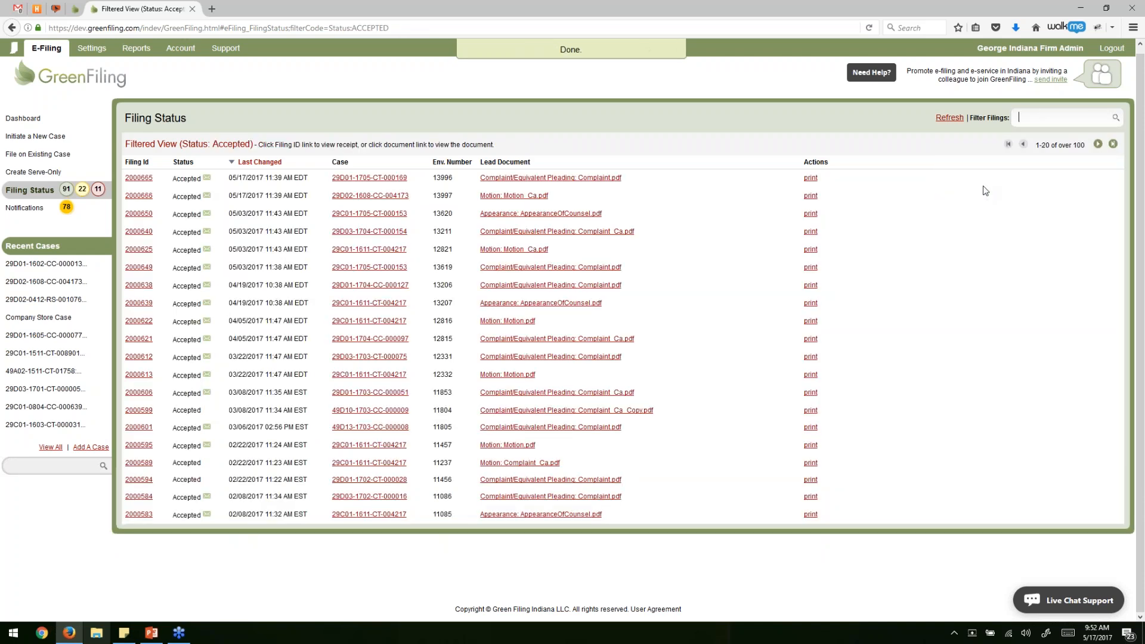
{"action": "left_click", "coordinate": [1097, 144]}
{"action": "left_click", "coordinate": [1097, 144]}
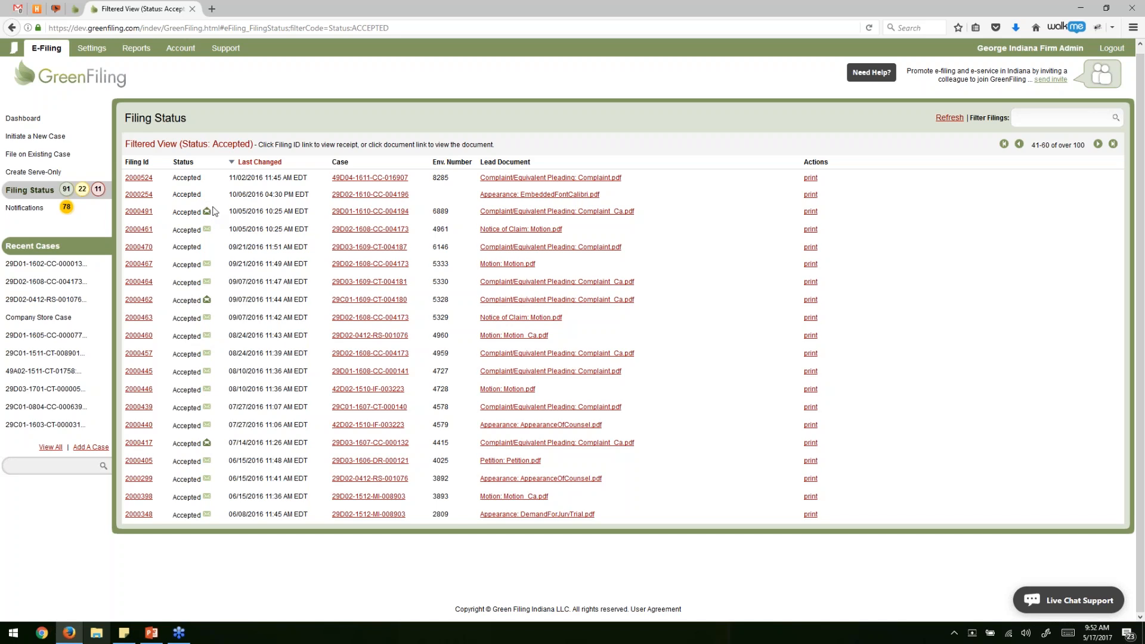
{"action": "left_click", "coordinate": [146, 213]}
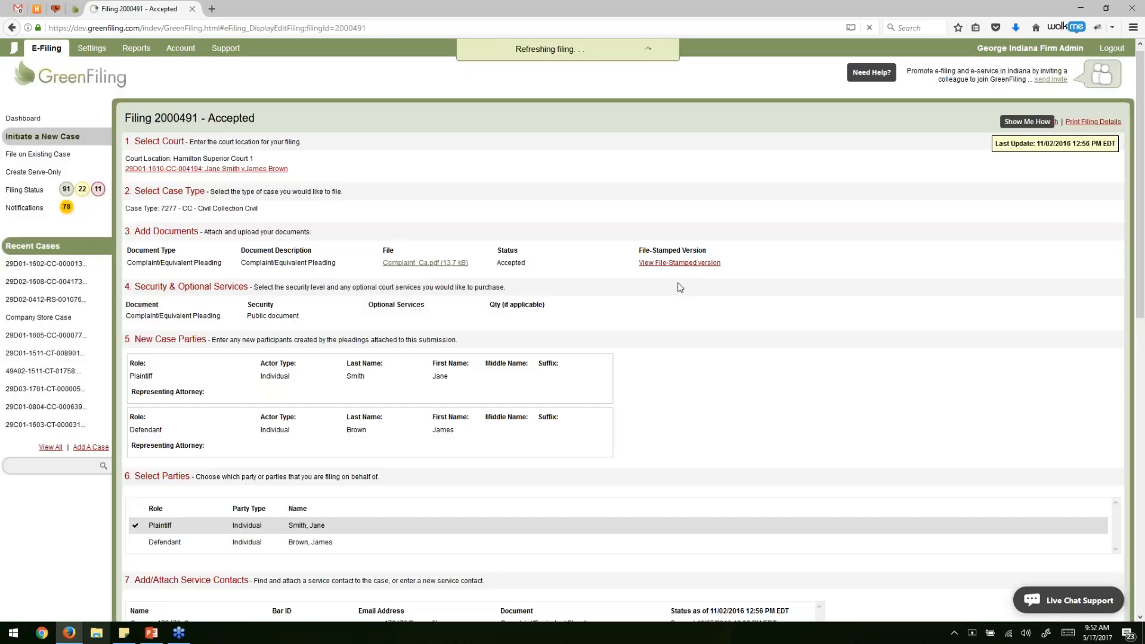
Highlight the service contact's details and its Opened status on filing 2000491.
{"action": "scroll", "coordinate": [678, 280], "scroll_direction": "down", "scroll_amount": 3}
{"action": "scroll", "coordinate": [678, 285], "scroll_direction": "down", "scroll_amount": 3}
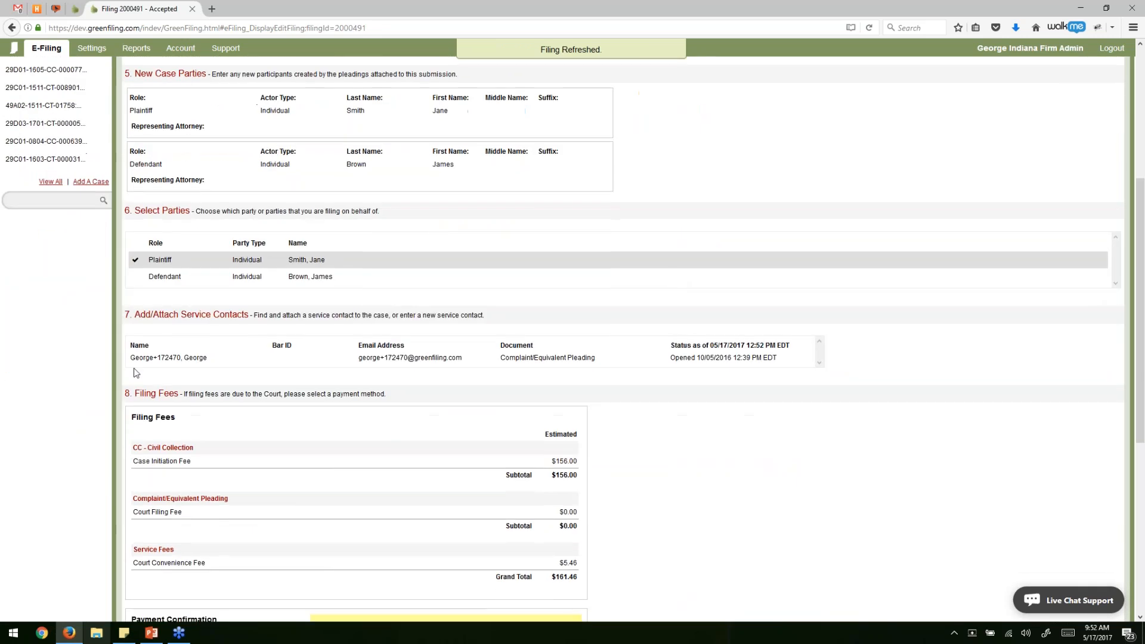
{"action": "left_click_drag", "start_coordinate": [143, 357], "coordinate": [595, 358]}
{"action": "left_click", "coordinate": [683, 385]}
{"action": "triple_click", "coordinate": [678, 358]}
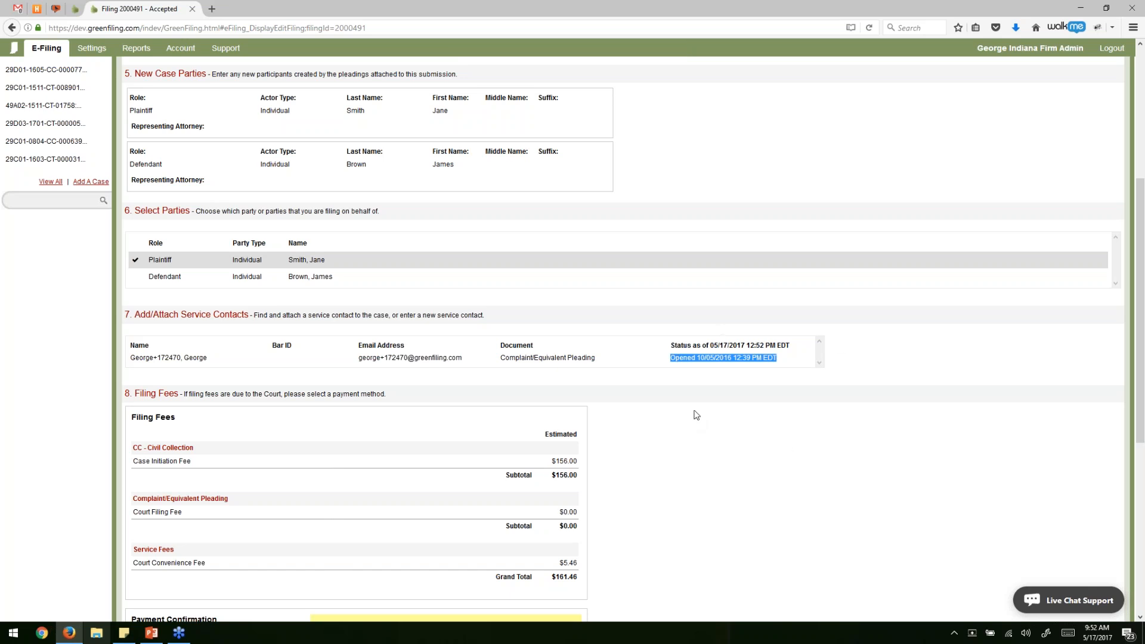
Return to the dashboard and start a new serve-only filing.
{"action": "scroll", "coordinate": [693, 425], "scroll_direction": "up", "scroll_amount": 5}
{"action": "left_click", "coordinate": [27, 125]}
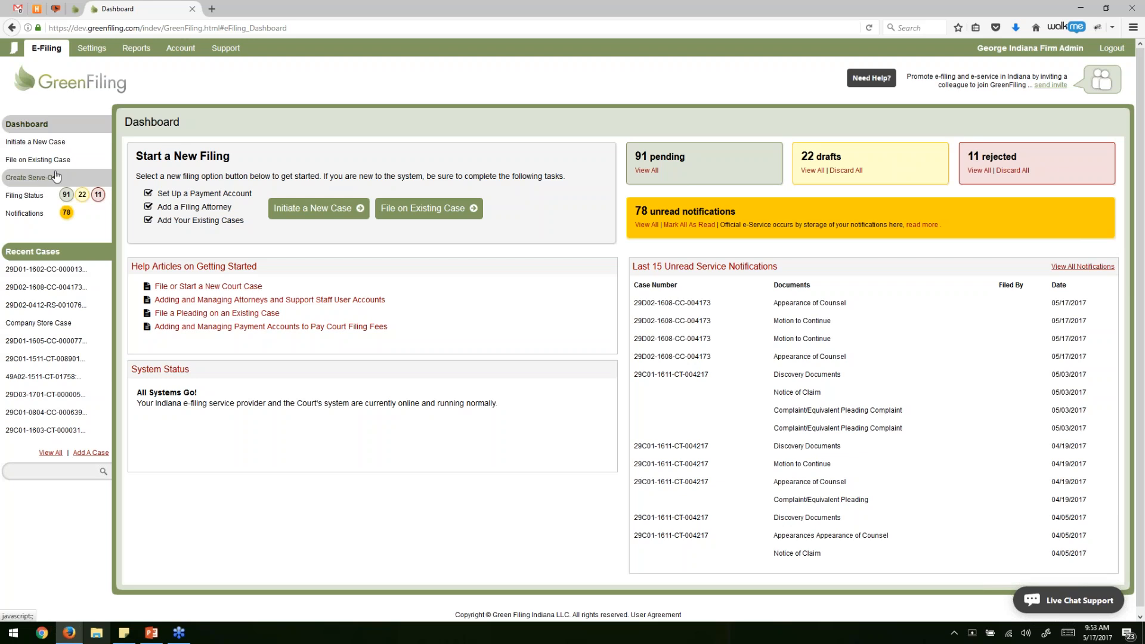
{"action": "left_click", "coordinate": [36, 183]}
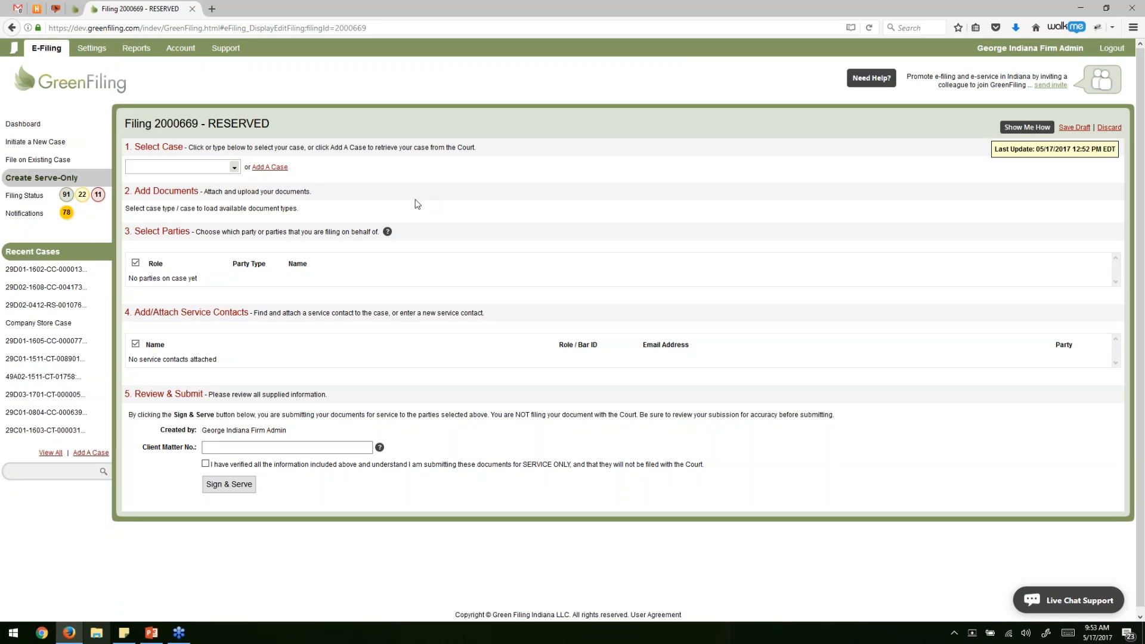
Select The Company Store case 29C01-1611-CT-004217 and begin the first description with 'Discovery'.
{"action": "left_click", "coordinate": [234, 167]}
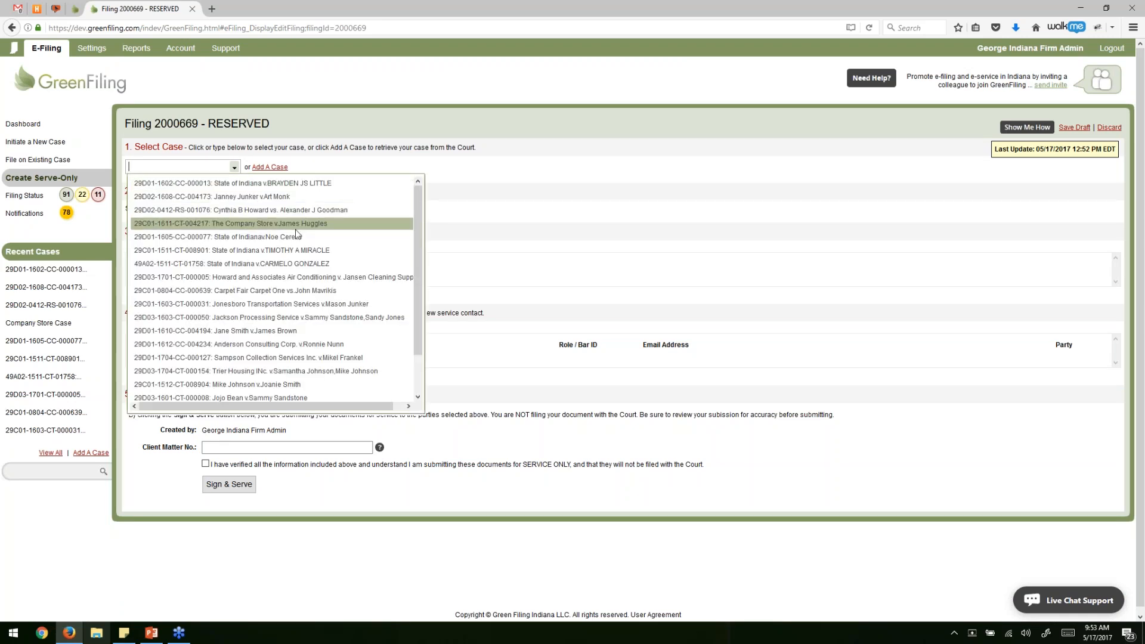
{"action": "left_click", "coordinate": [284, 226]}
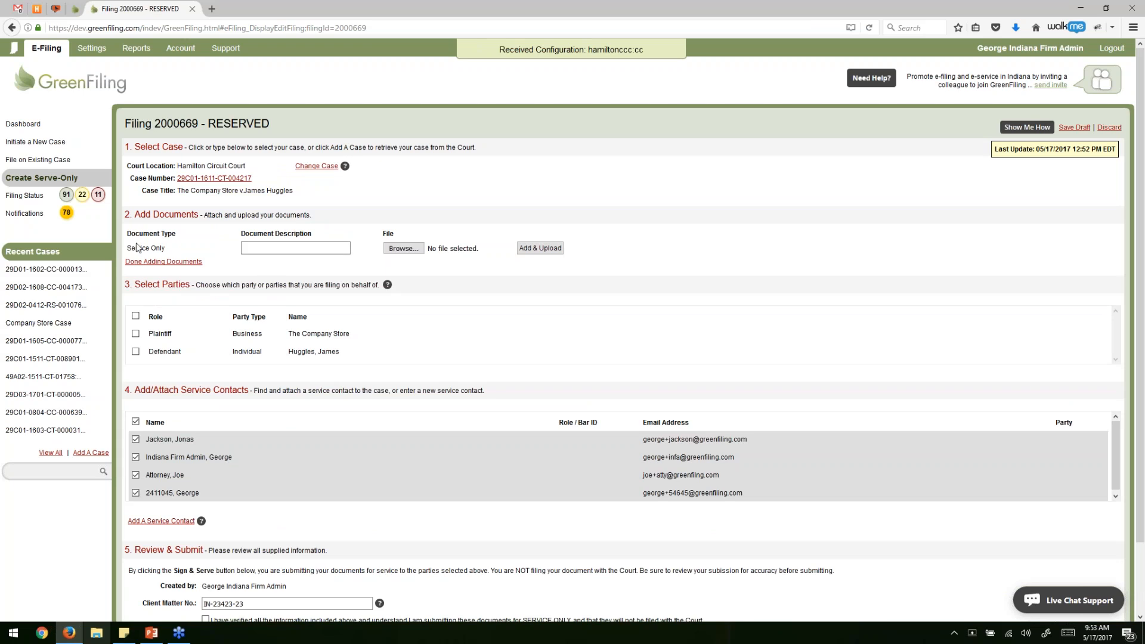
{"action": "left_click_drag", "start_coordinate": [126, 248], "coordinate": [165, 248]}
{"action": "left_click", "coordinate": [264, 252]}
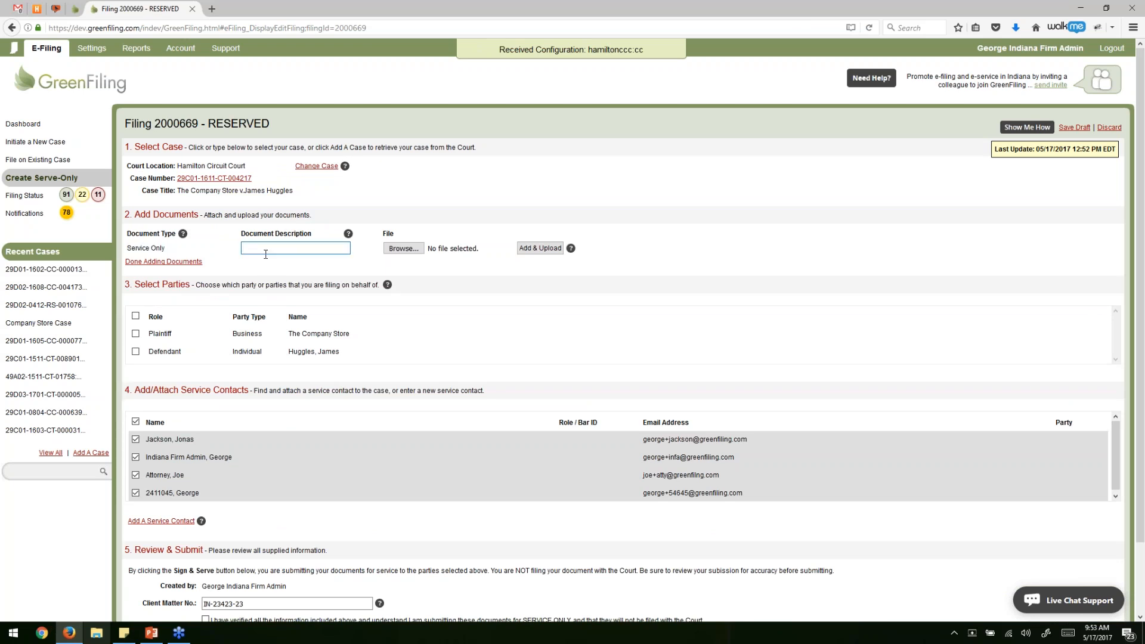
{"action": "type", "text": "Discovery"}
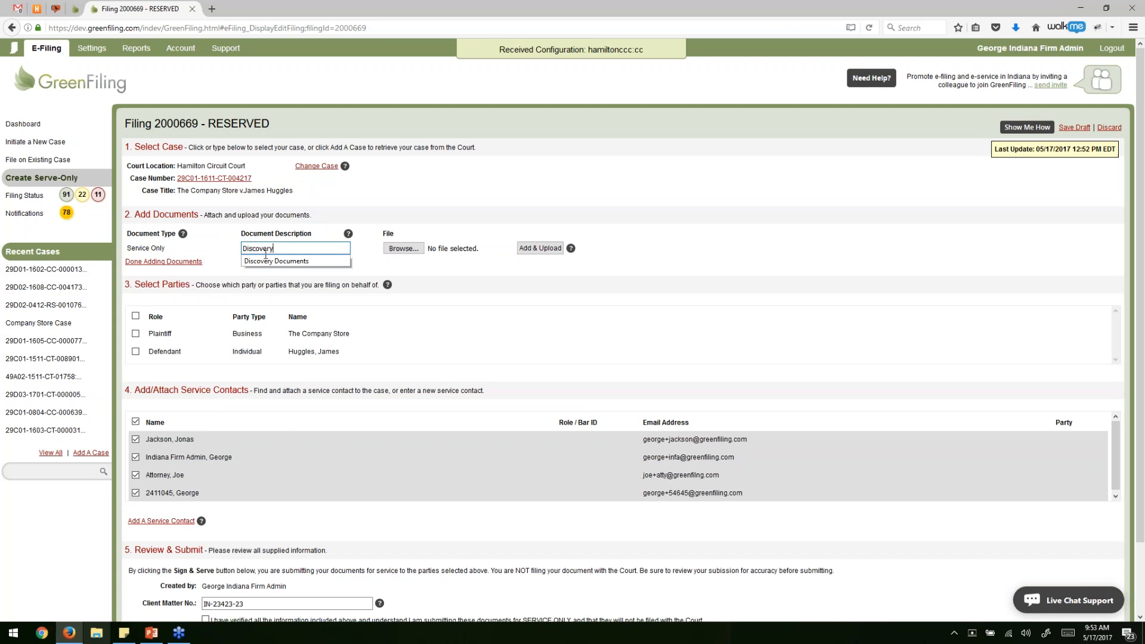
Upload EmbeddedFontCalibri.pdf as the 'Discovery Documents' service-only document.
{"action": "key", "text": "Down"}
{"action": "key", "text": "Return"}
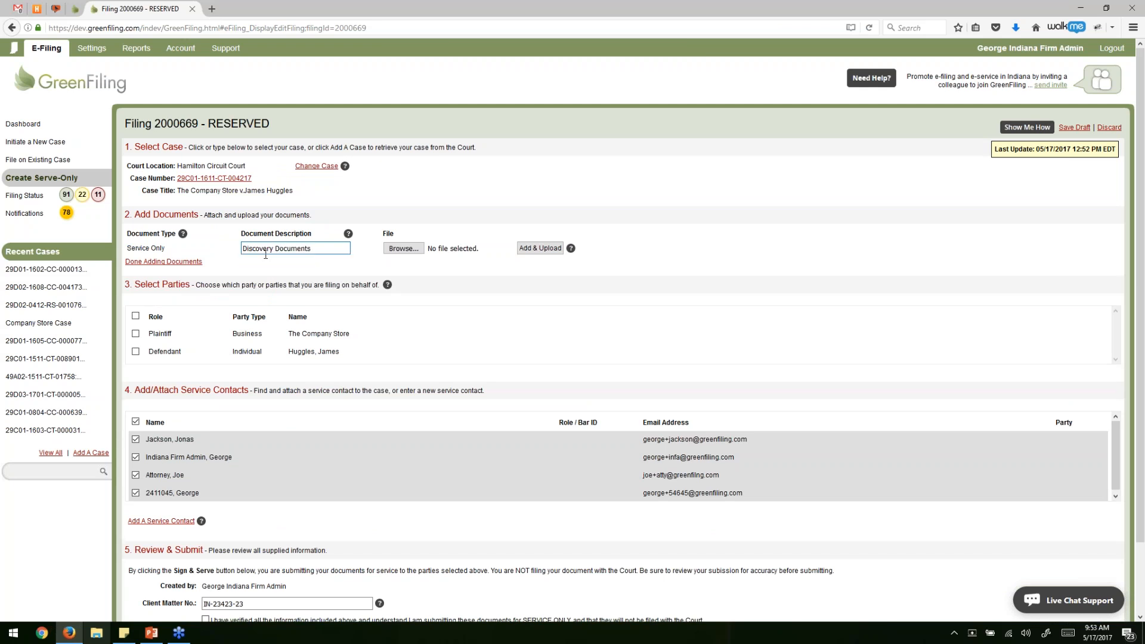
{"action": "left_click", "coordinate": [404, 248]}
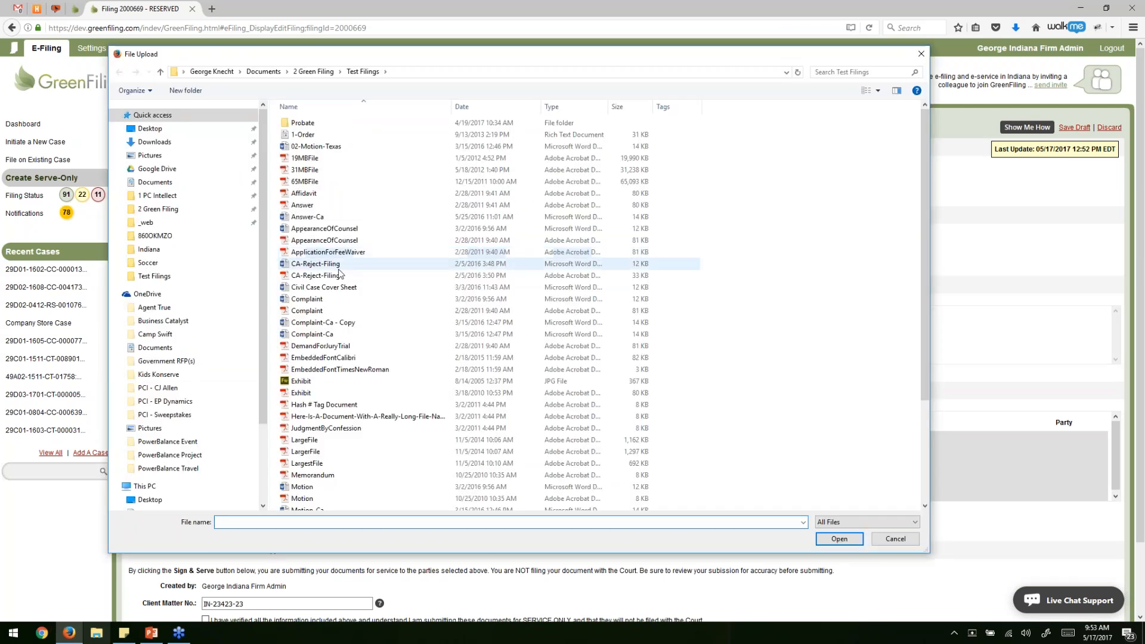
{"action": "double_click", "coordinate": [334, 357]}
{"action": "left_click", "coordinate": [540, 248]}
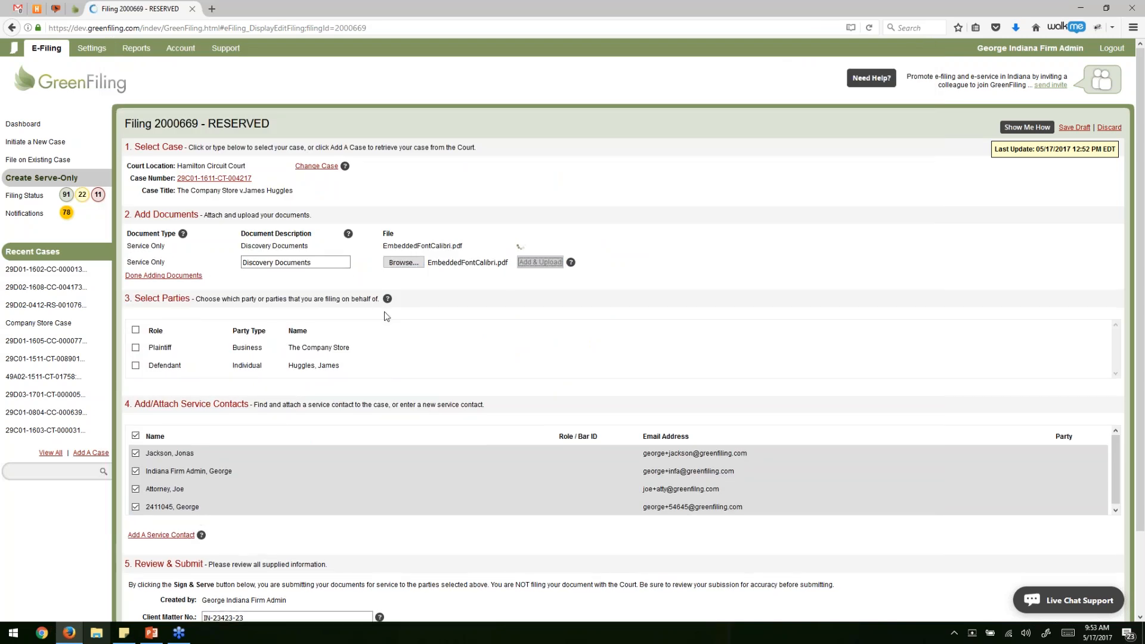
Upload Exhibit.pdf as the second document, described 'EXhibit A'.
{"action": "left_click", "coordinate": [305, 261]}
{"action": "type", "text": "EXhibit "}
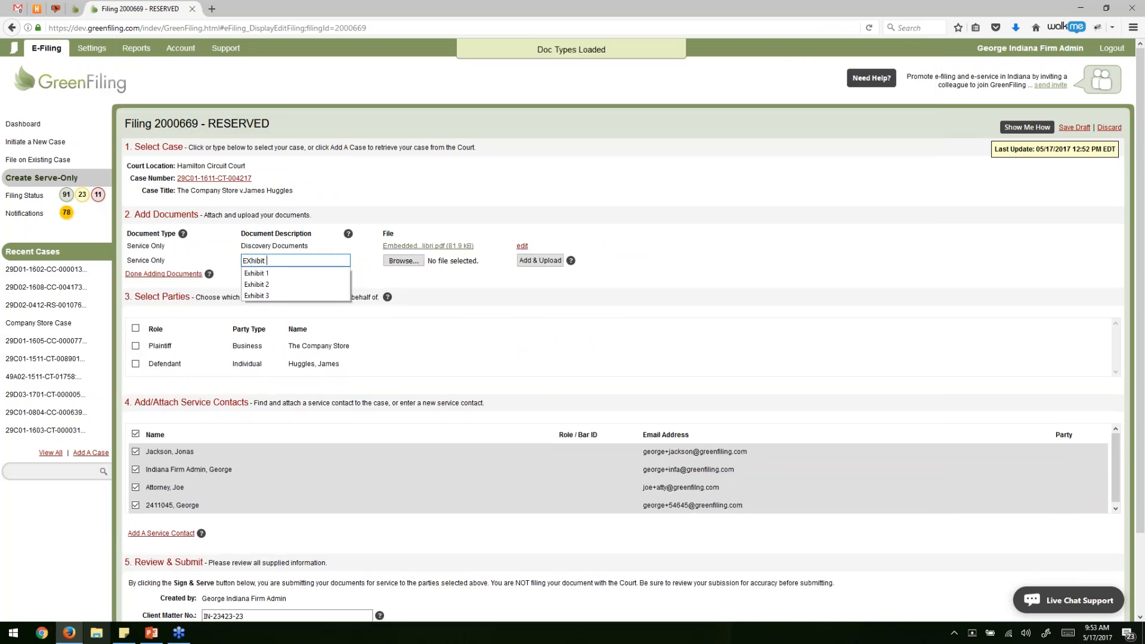
{"action": "type", "text": "A"}
{"action": "left_click", "coordinate": [401, 261]}
{"action": "double_click", "coordinate": [304, 393]}
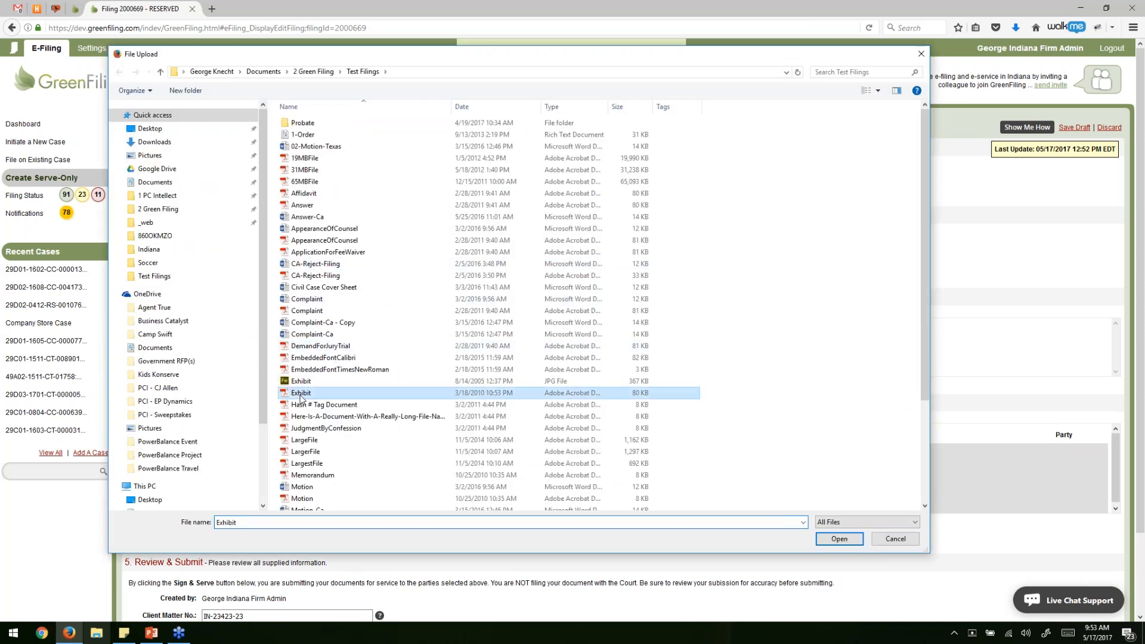
{"action": "left_click", "coordinate": [547, 260]}
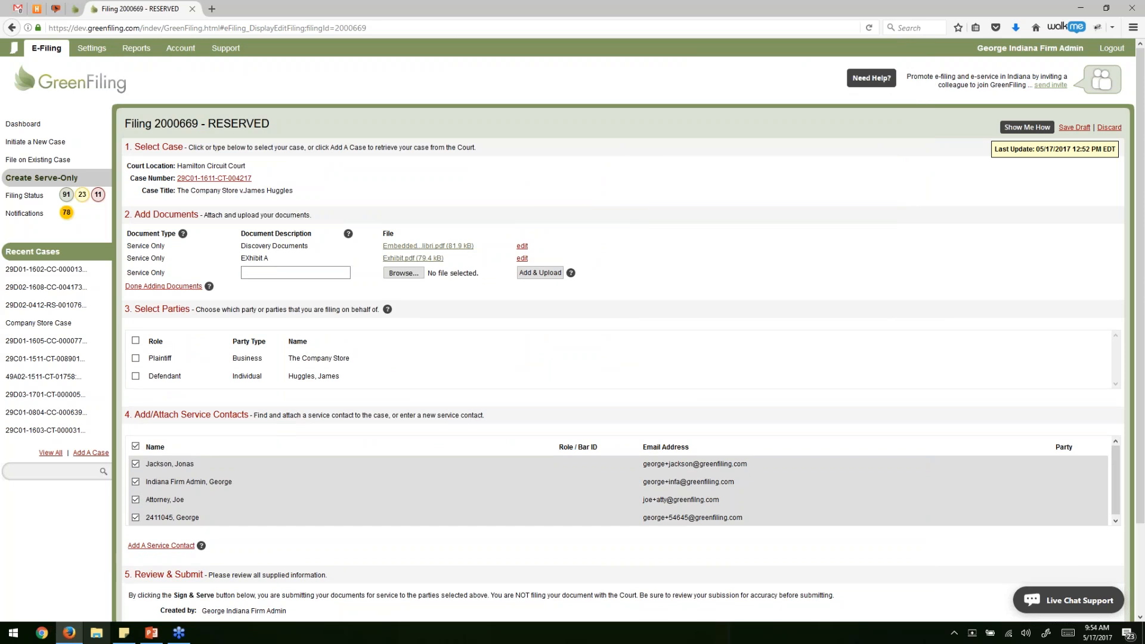
{"action": "scroll", "coordinate": [271, 287], "scroll_direction": "down", "scroll_amount": 3}
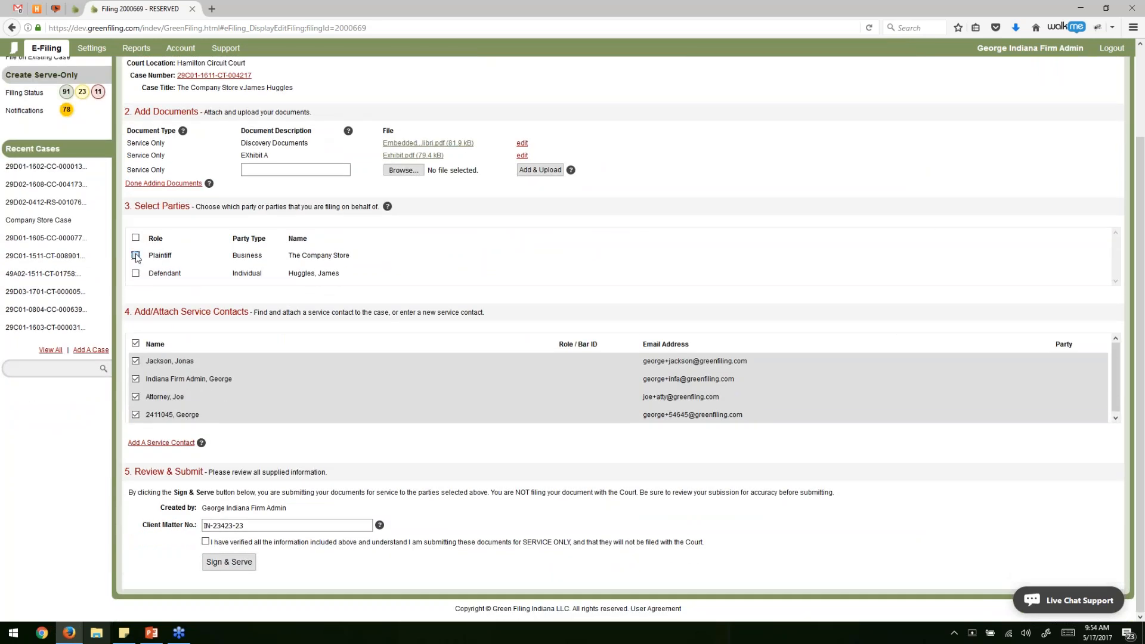
File for plaintiff The Company Store with all four service contacts selected.
{"action": "left_click", "coordinate": [135, 255]}
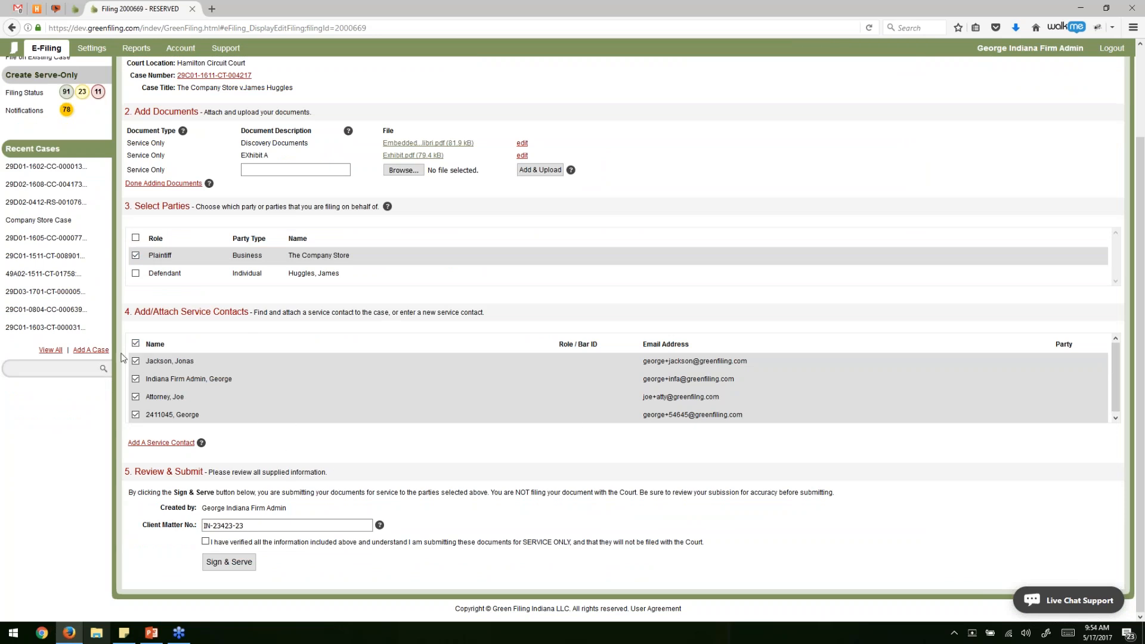
{"action": "left_click", "coordinate": [135, 344]}
{"action": "left_click", "coordinate": [135, 361]}
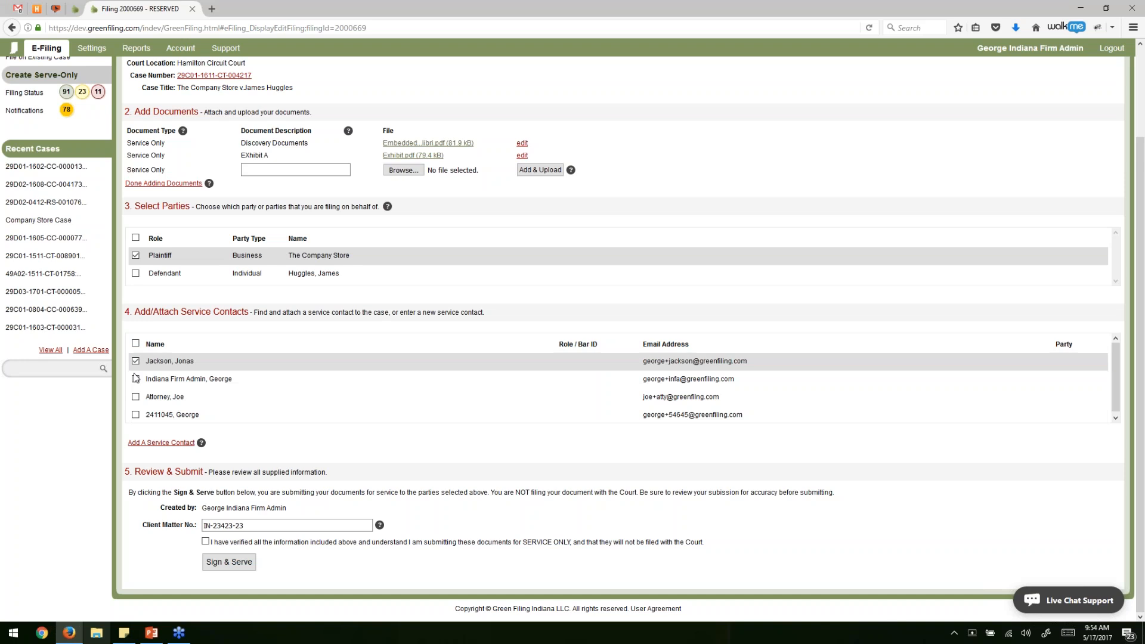
{"action": "left_click", "coordinate": [135, 378]}
{"action": "left_click", "coordinate": [135, 344]}
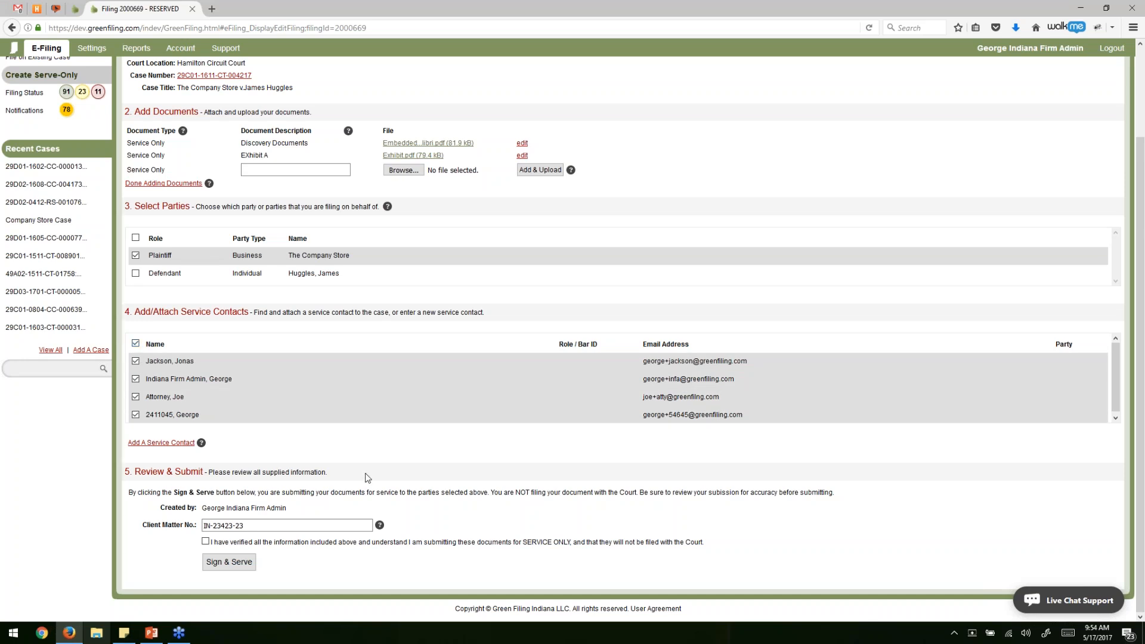
Confirm the service-only verification statement and Sign & Serve the filing.
{"action": "left_click", "coordinate": [307, 525]}
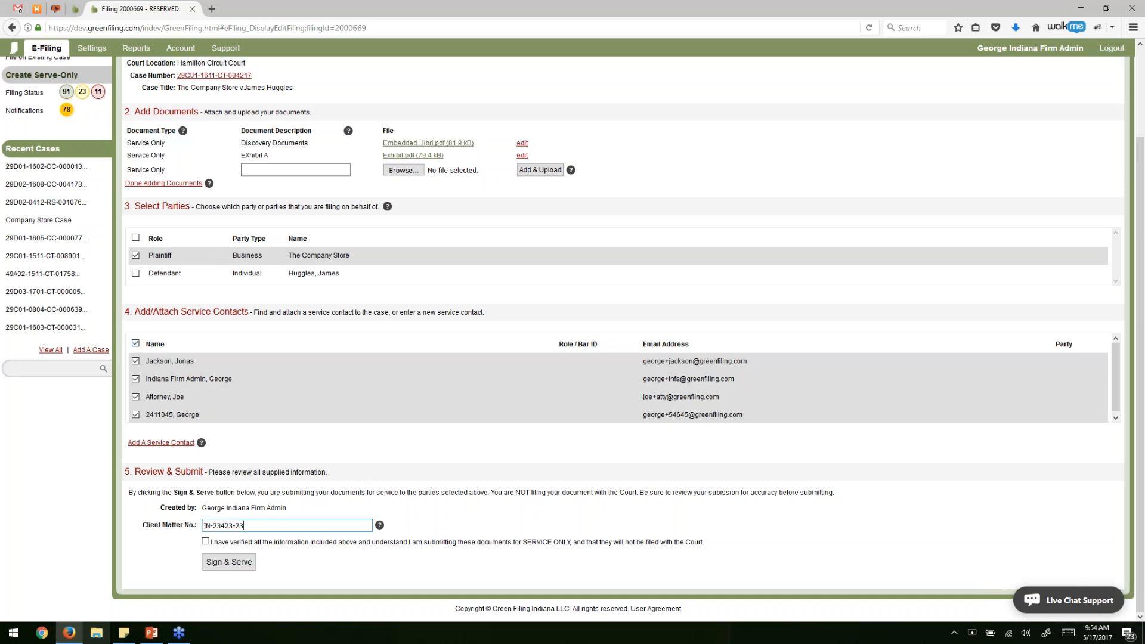
{"action": "left_click", "coordinate": [247, 544]}
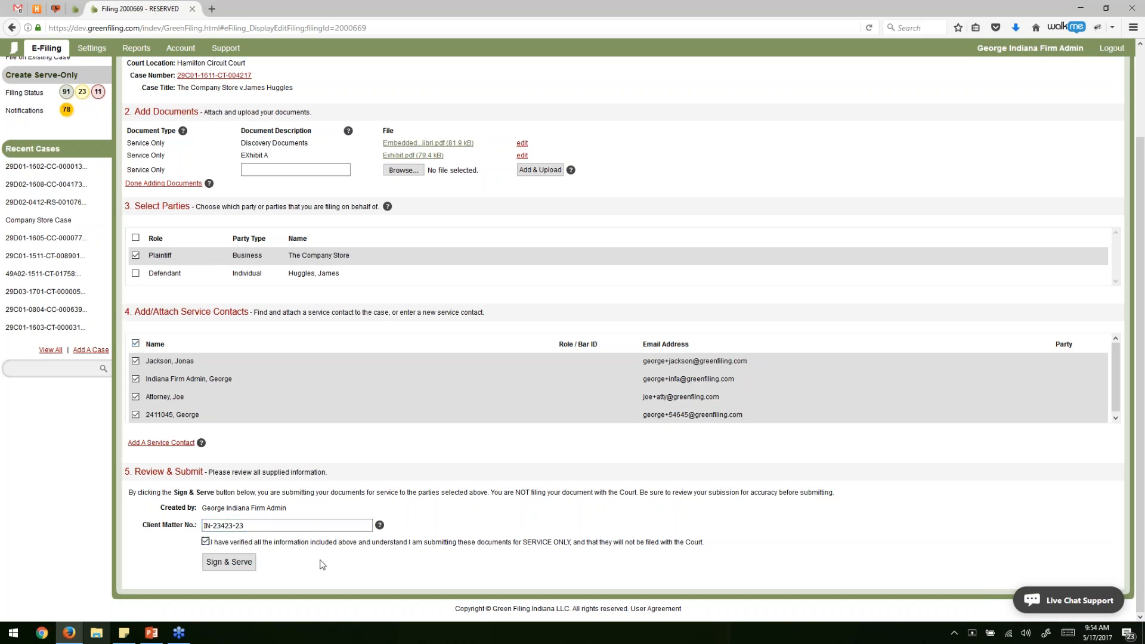
{"action": "left_click", "coordinate": [236, 567]}
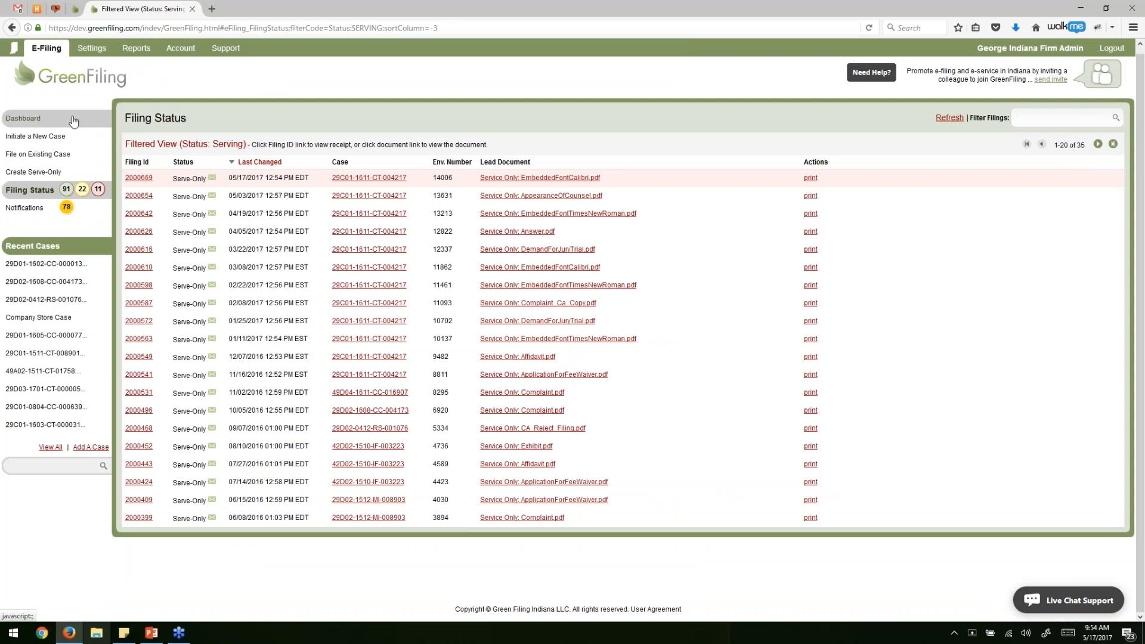
After checking filing 2000669 in the status list, return to the dashboard.
{"action": "left_click", "coordinate": [74, 121]}
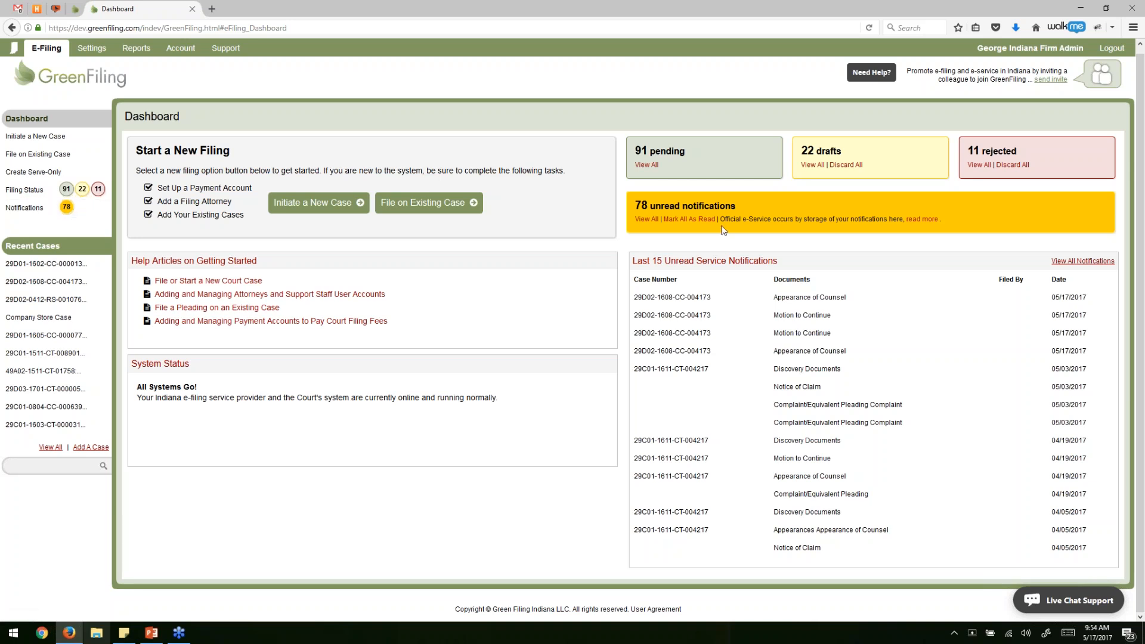
Highlight the 78 unread notifications count and bring up the list of unread notifications.
{"action": "left_click_drag", "start_coordinate": [637, 206], "coordinate": [738, 206]}
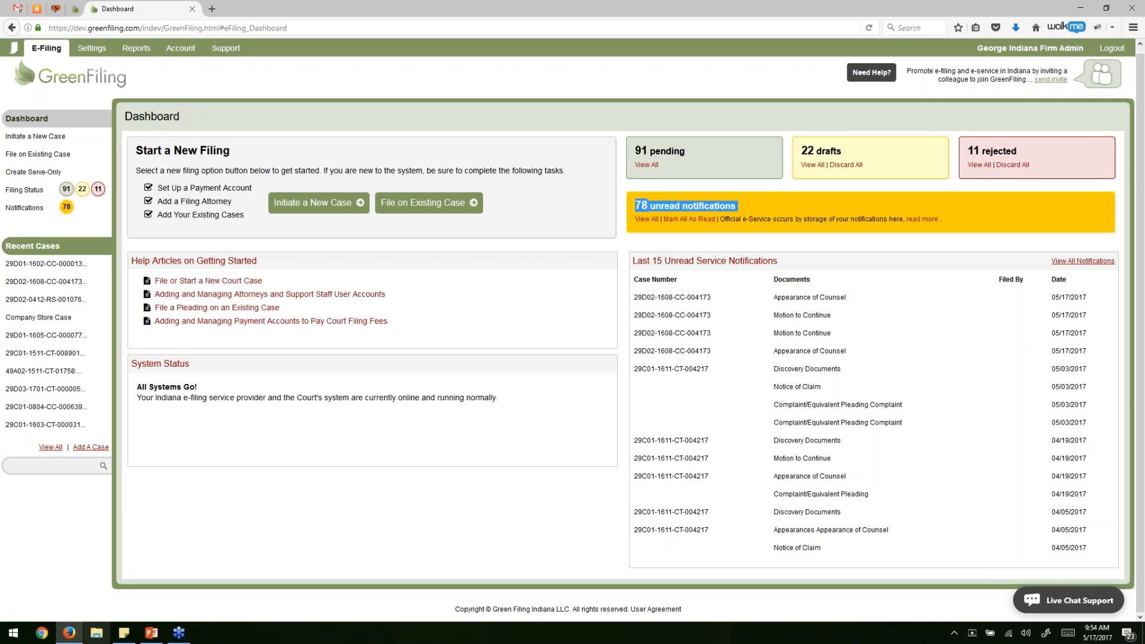
{"action": "left_click", "coordinate": [743, 186]}
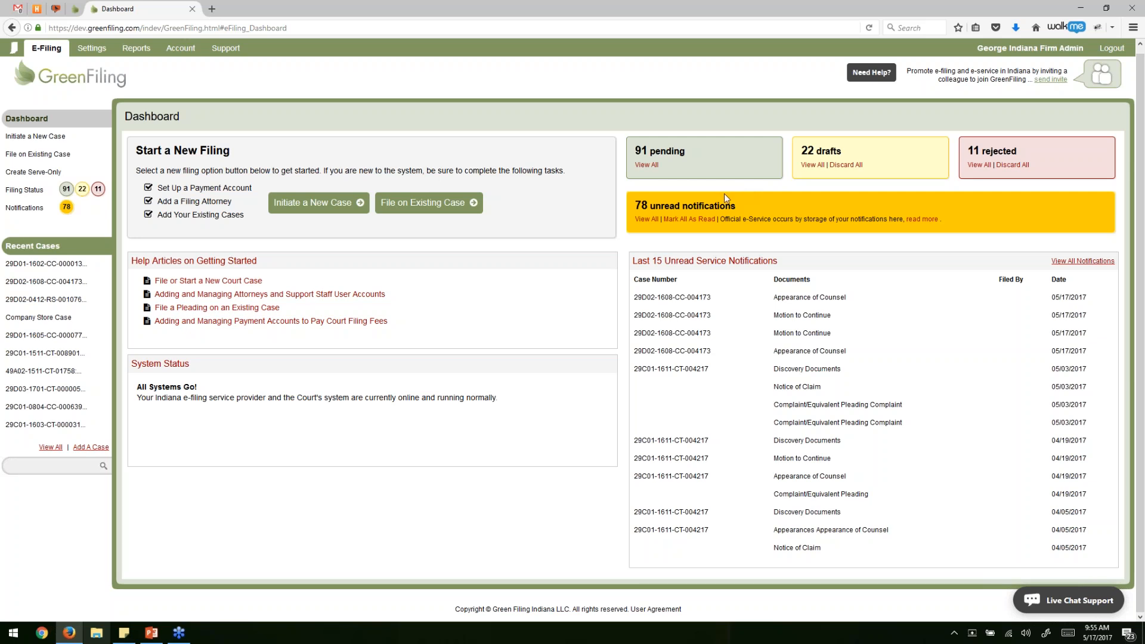
{"action": "left_click_drag", "start_coordinate": [639, 205], "coordinate": [751, 180]}
{"action": "left_click", "coordinate": [751, 181]}
{"action": "left_click", "coordinate": [66, 208]}
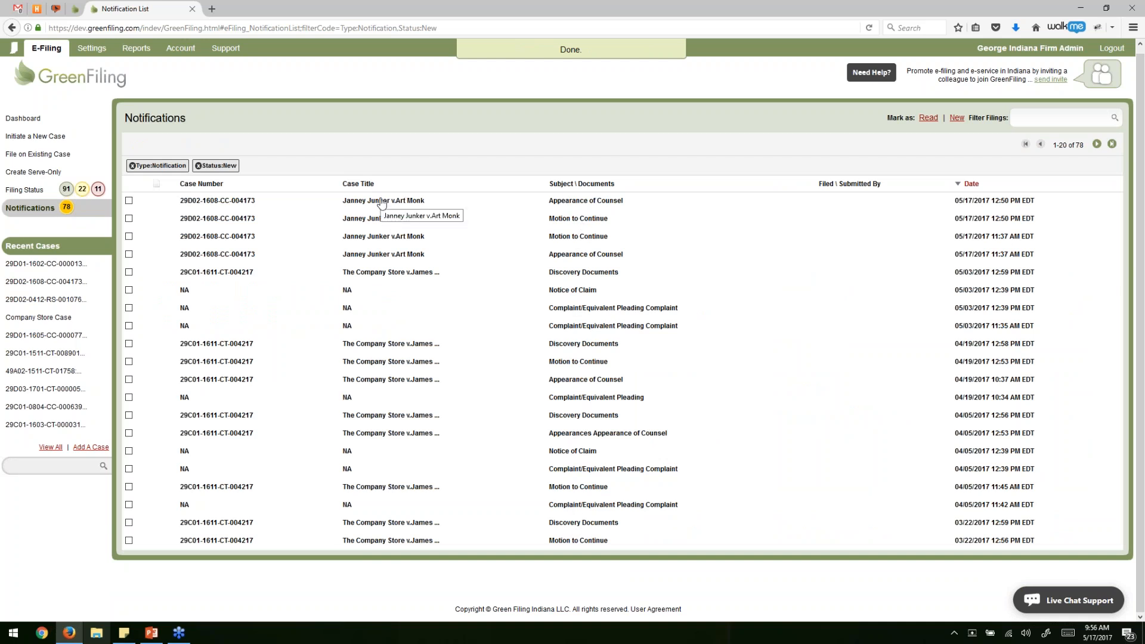
Read the newest notification for case 29D02-1608-CC-004173 and its Appearance of Counsel, then return to the dashboard.
{"action": "left_click", "coordinate": [405, 201]}
{"action": "left_click_drag", "start_coordinate": [152, 160], "coordinate": [240, 212]}
{"action": "left_click", "coordinate": [248, 214]}
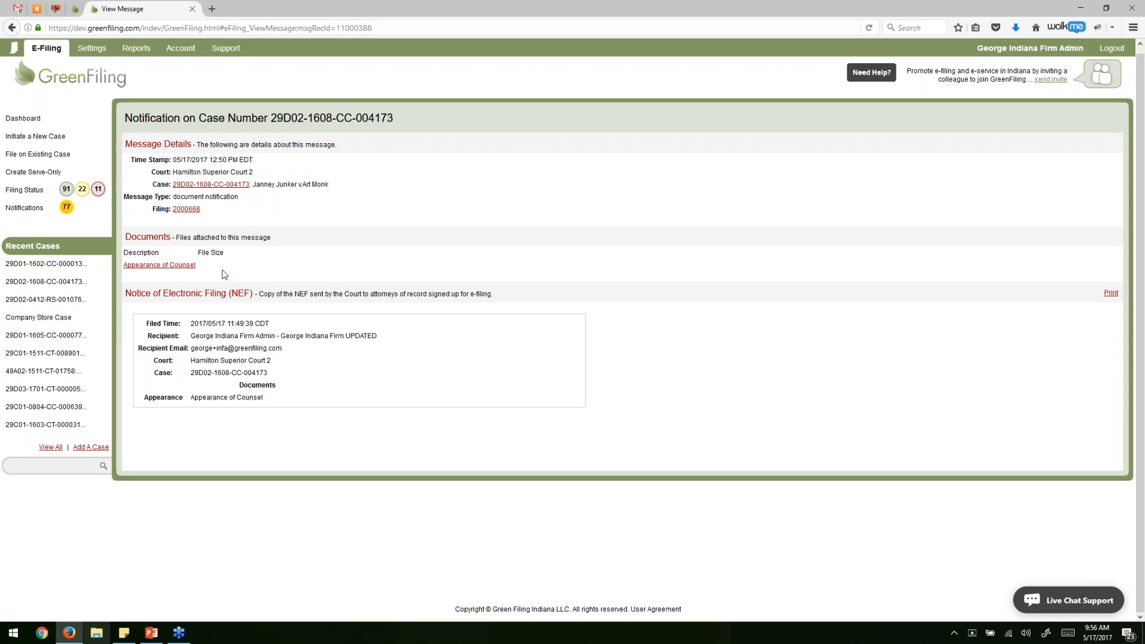
{"action": "left_click", "coordinate": [165, 266]}
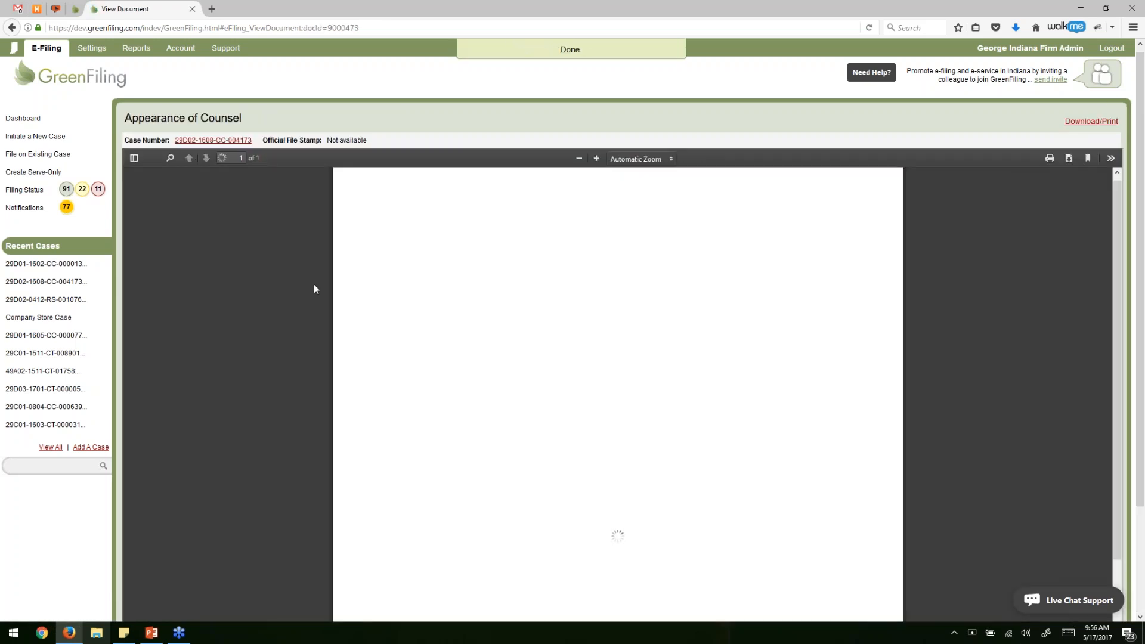
{"action": "left_click", "coordinate": [11, 28]}
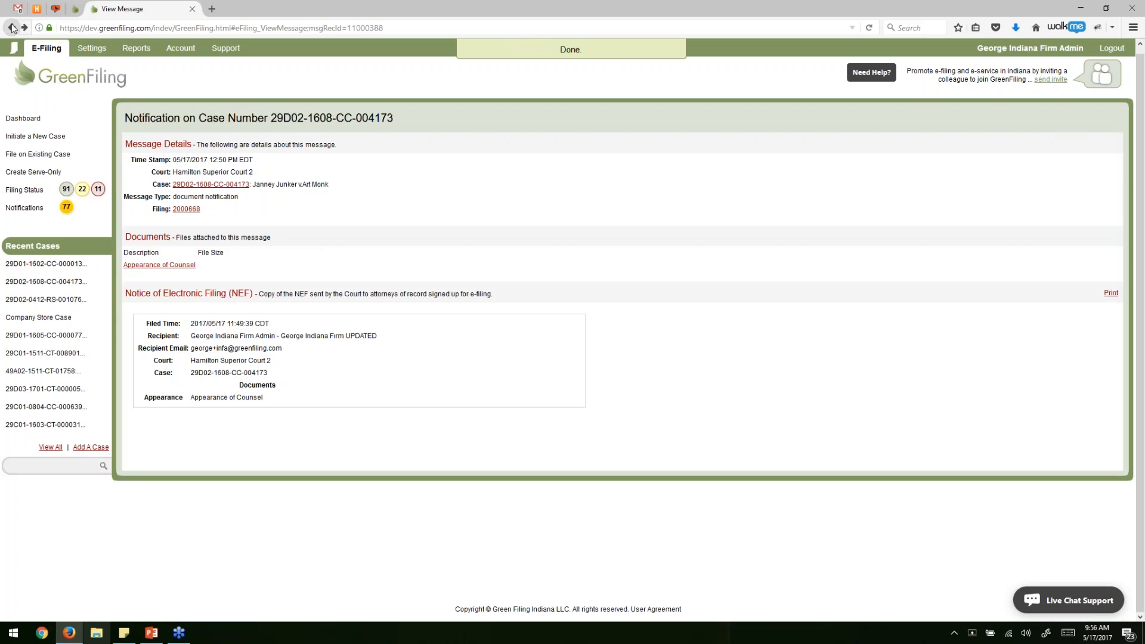
{"action": "left_click", "coordinate": [24, 119]}
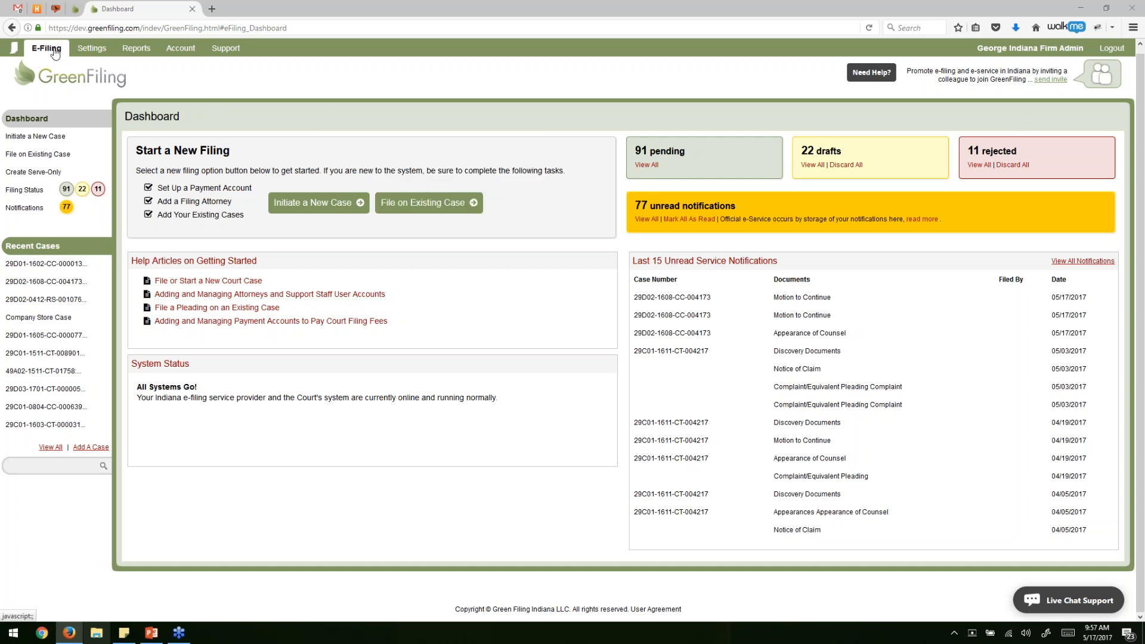
In user settings, uncheck the Filing Accepted, Filing Rejected and Filing Submitted email preferences.
{"action": "left_click", "coordinate": [93, 50]}
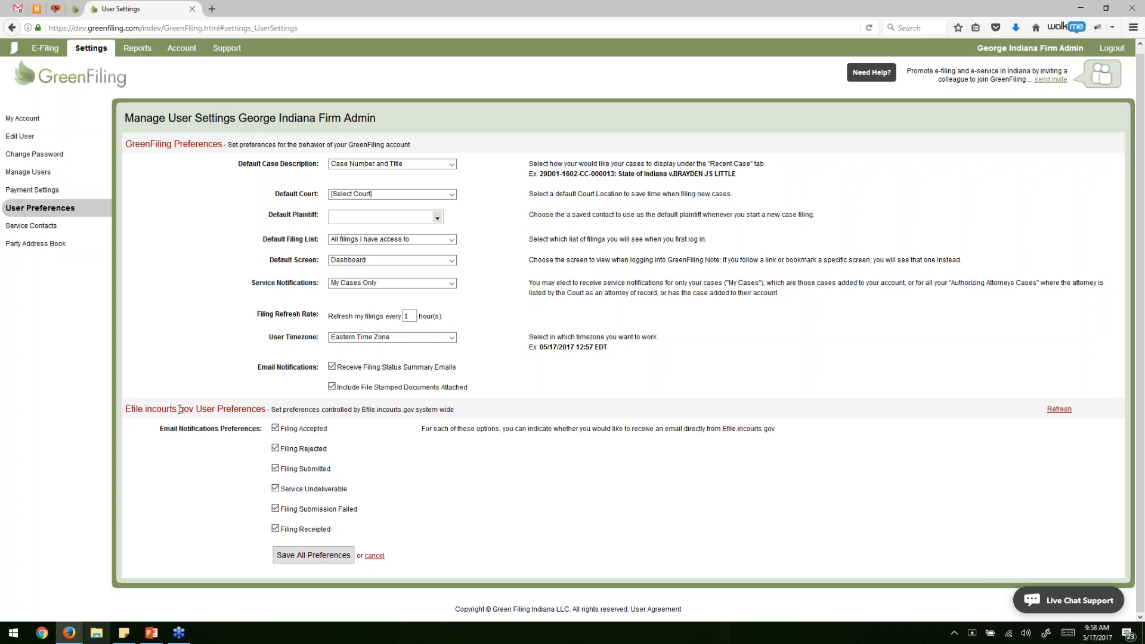
{"action": "left_click", "coordinate": [311, 435]}
{"action": "left_click", "coordinate": [320, 452]}
{"action": "left_click", "coordinate": [318, 471]}
{"action": "left_click_drag", "start_coordinate": [261, 367], "coordinate": [305, 365]}
Go to the Account tab to view the firm's account information.
{"action": "left_click", "coordinate": [183, 56]}
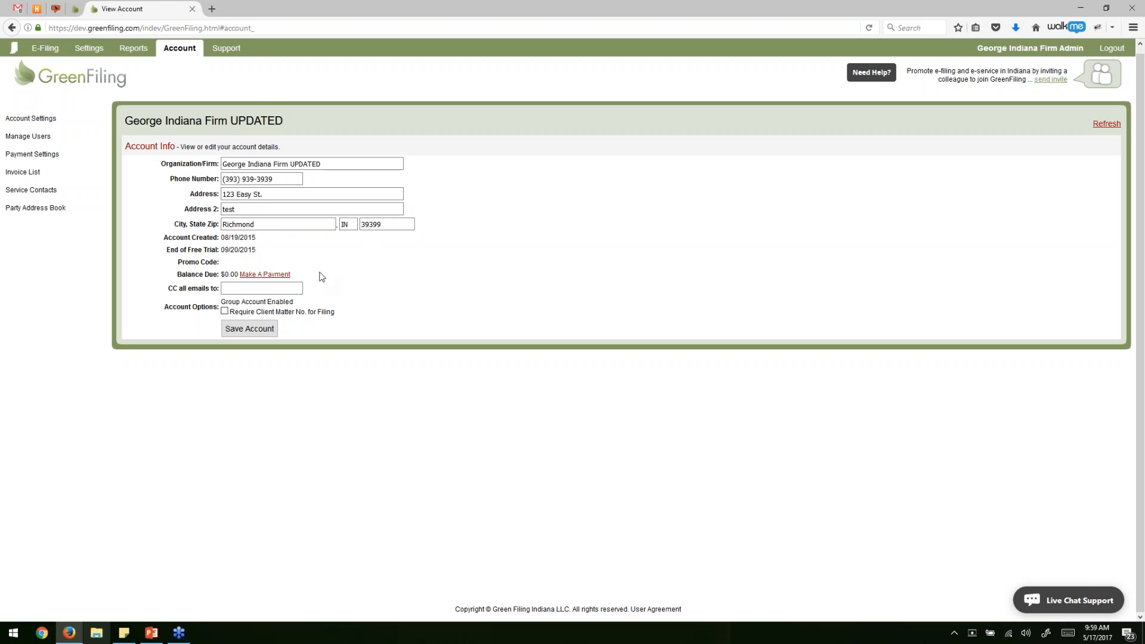
Run the Filing Activity & Fees Report with specific dates 01/02/2017 to 05/28/2017.
{"action": "left_click", "coordinate": [138, 52]}
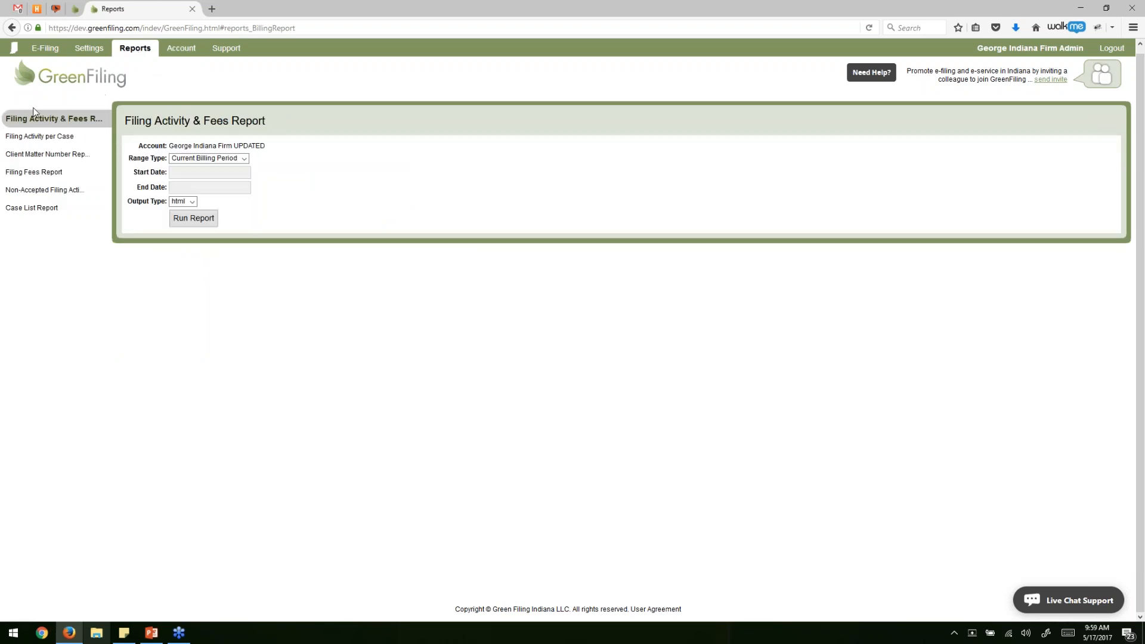
{"action": "left_click_drag", "start_coordinate": [126, 122], "coordinate": [288, 124]}
{"action": "left_click", "coordinate": [287, 123]}
{"action": "left_click", "coordinate": [240, 159]}
{"action": "left_click", "coordinate": [228, 177]}
{"action": "left_click", "coordinate": [175, 186]}
{"action": "left_click", "coordinate": [176, 187]}
{"action": "left_click", "coordinate": [174, 226]}
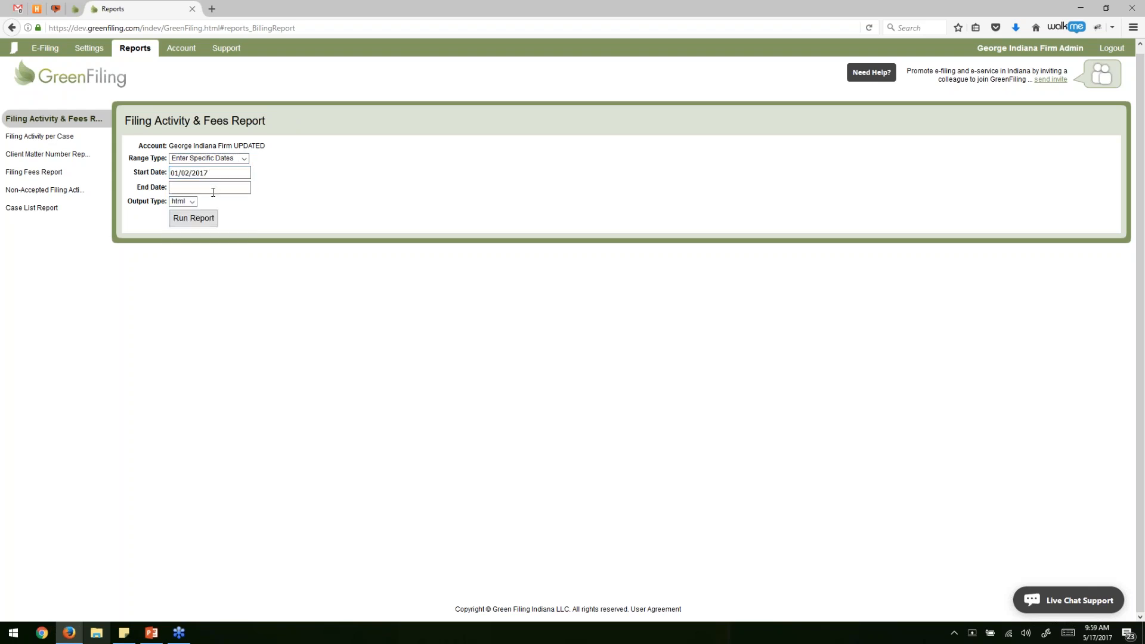
{"action": "left_click", "coordinate": [213, 189]}
{"action": "left_click", "coordinate": [236, 270]}
{"action": "left_click", "coordinate": [190, 217]}
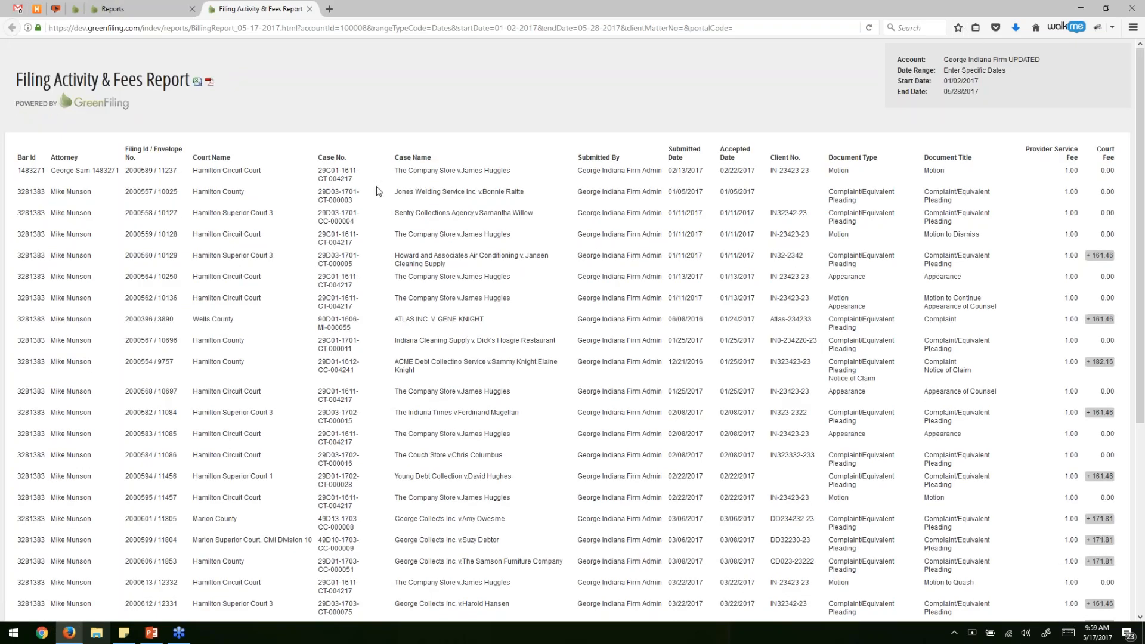
{"action": "scroll", "coordinate": [408, 452], "scroll_direction": "down", "scroll_amount": 5}
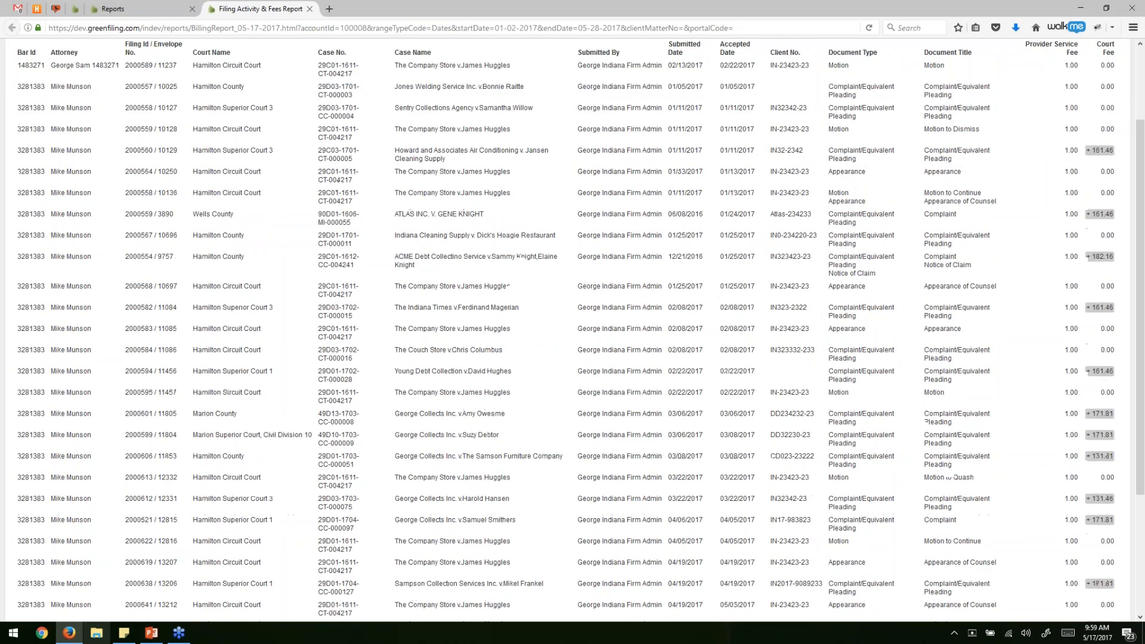
{"action": "scroll", "coordinate": [519, 209], "scroll_direction": "up", "scroll_amount": 5}
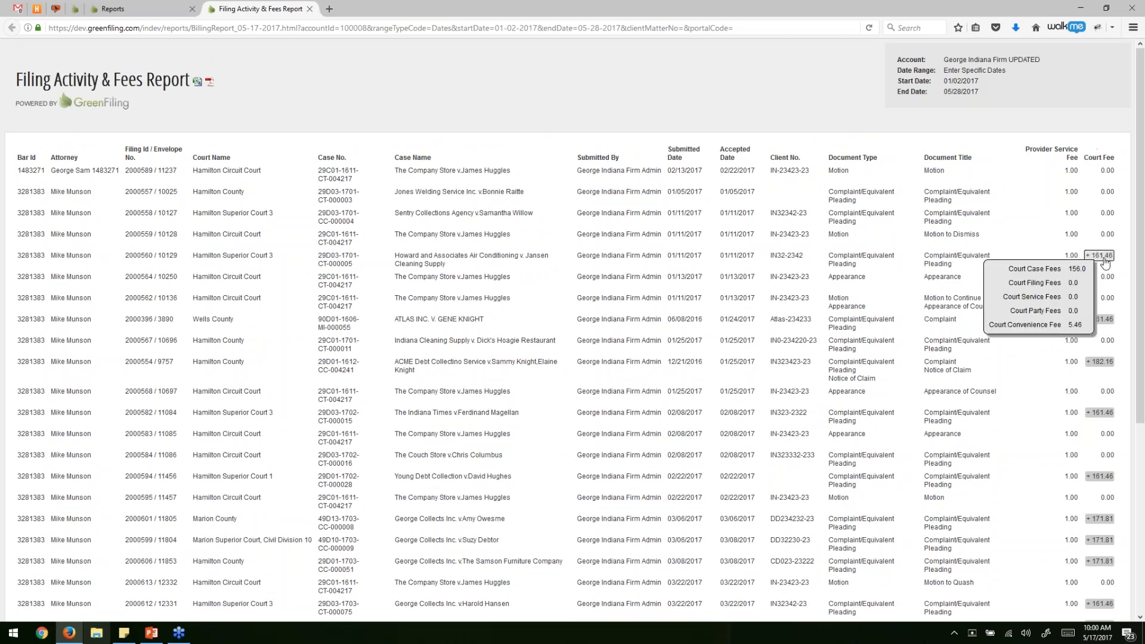
Export the Filing Activity & Fees Report as CSV and open BillingReport_05-17-2017.csv in Excel.
{"action": "mouse_move", "coordinate": [1099, 319]}
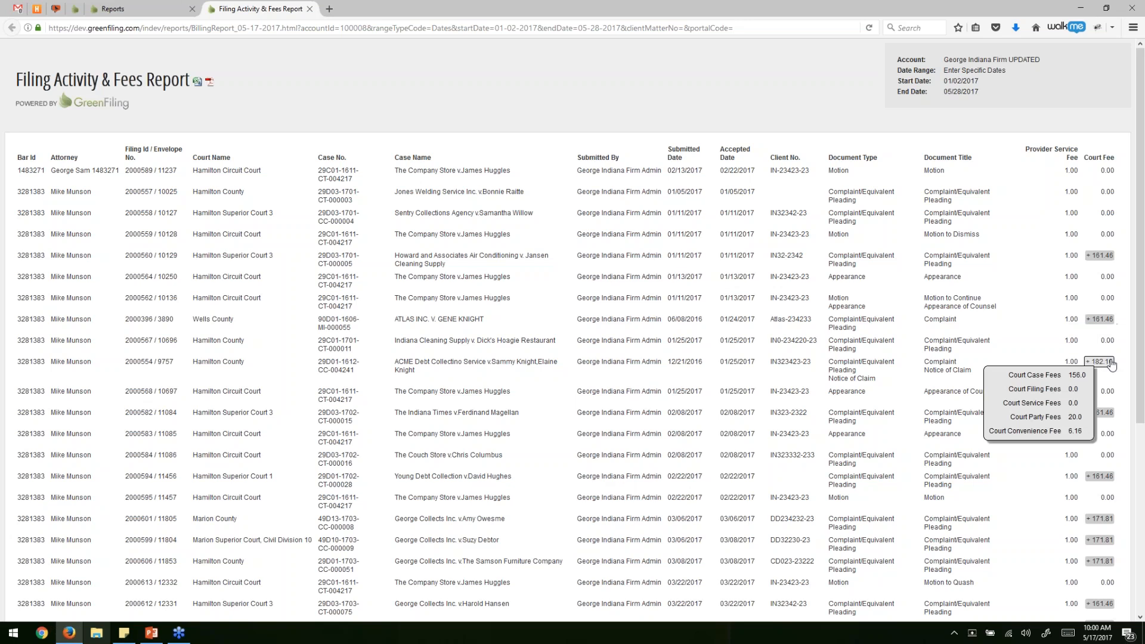
{"action": "mouse_move", "coordinate": [1108, 416]}
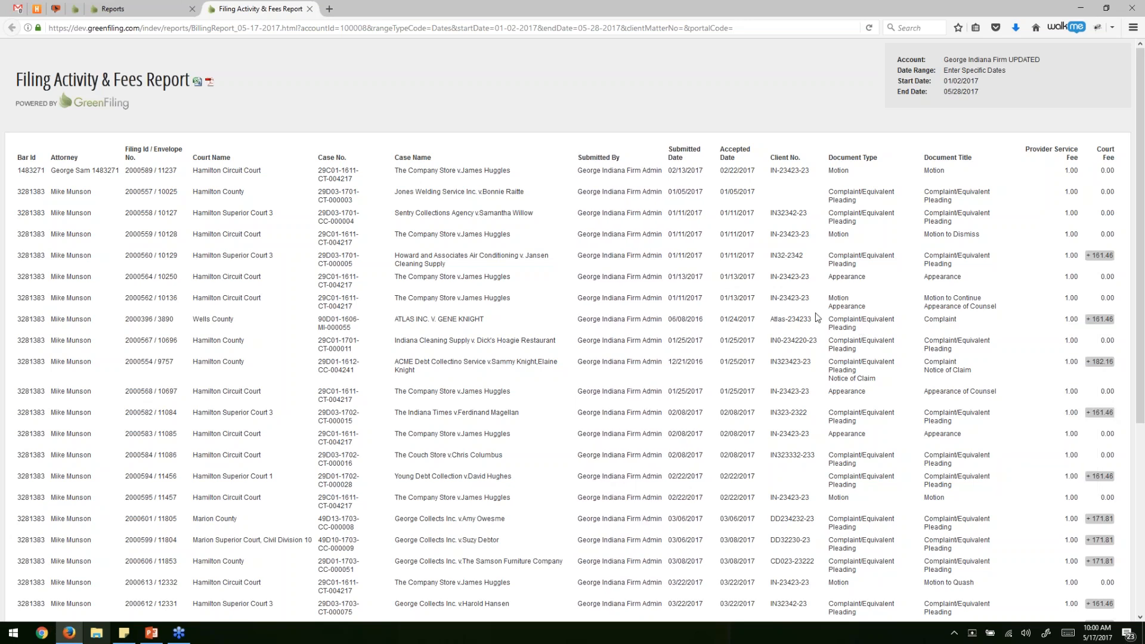
{"action": "left_click_drag", "start_coordinate": [770, 361], "coordinate": [812, 362]}
{"action": "left_click", "coordinate": [323, 111]}
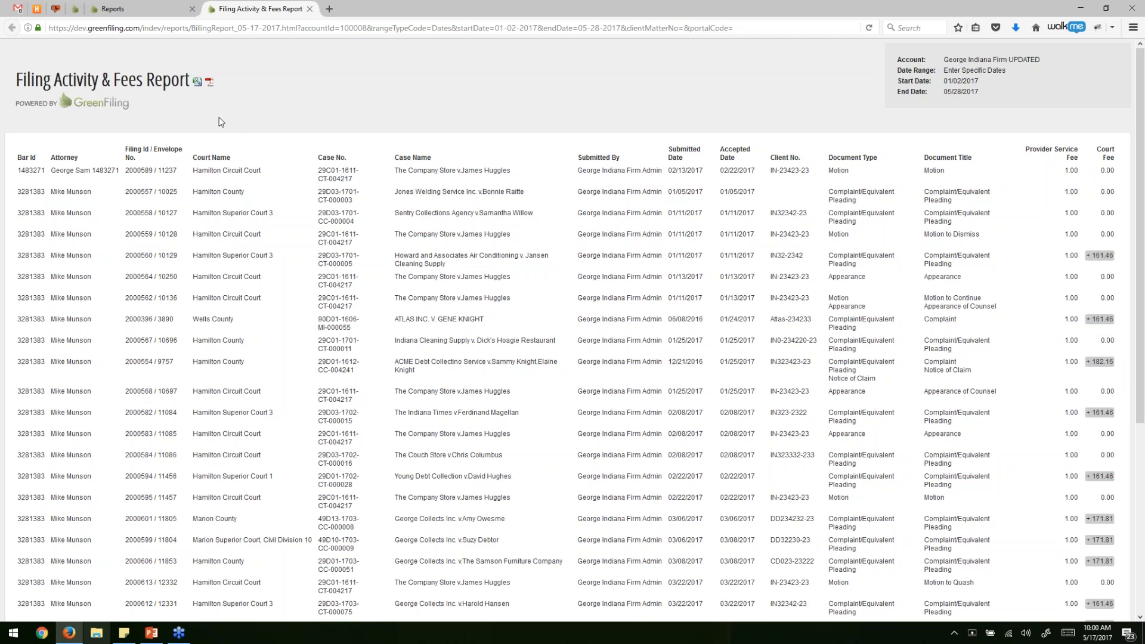
{"action": "left_click", "coordinate": [197, 83]}
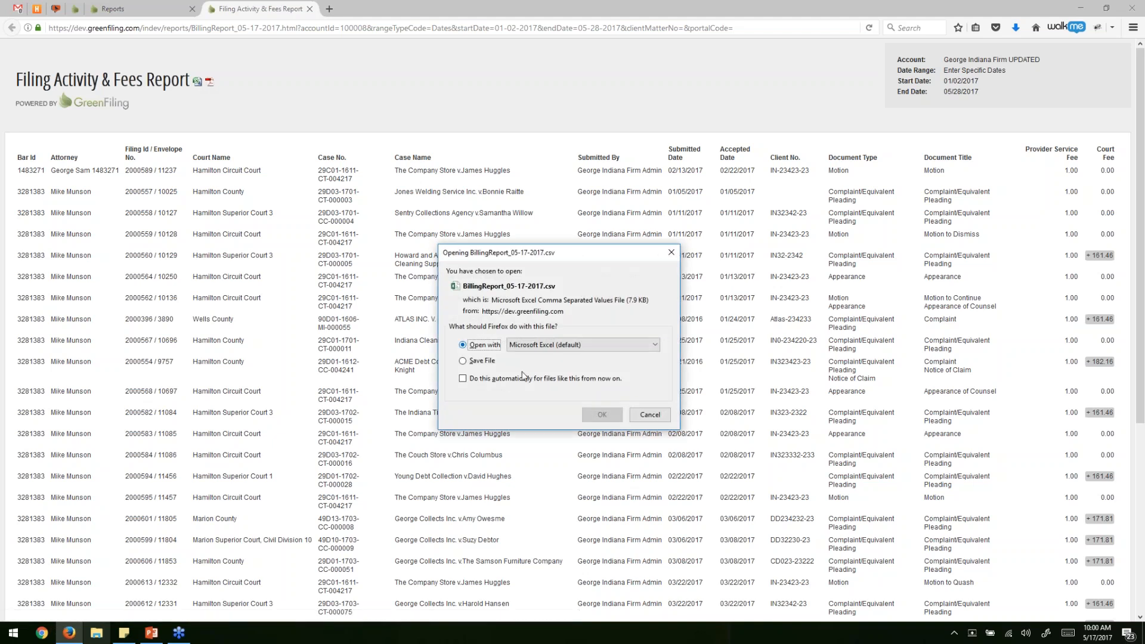
{"action": "left_click", "coordinate": [603, 415]}
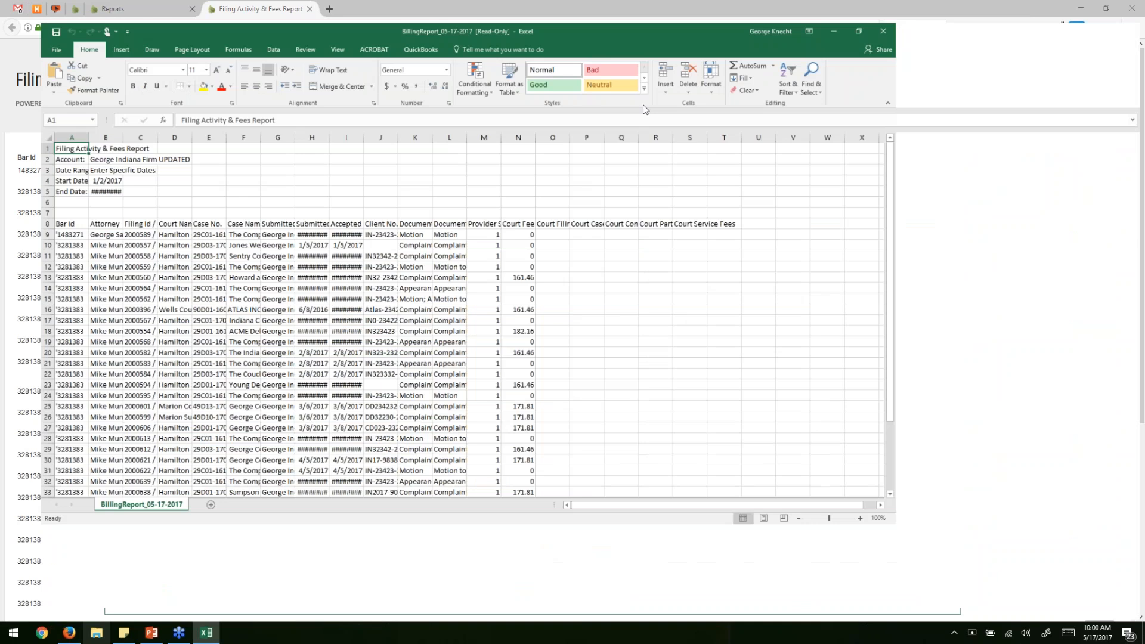
Maximize Excel, autofit columns A and B, and widen columns C, D and H.
{"action": "double_click", "coordinate": [643, 105]}
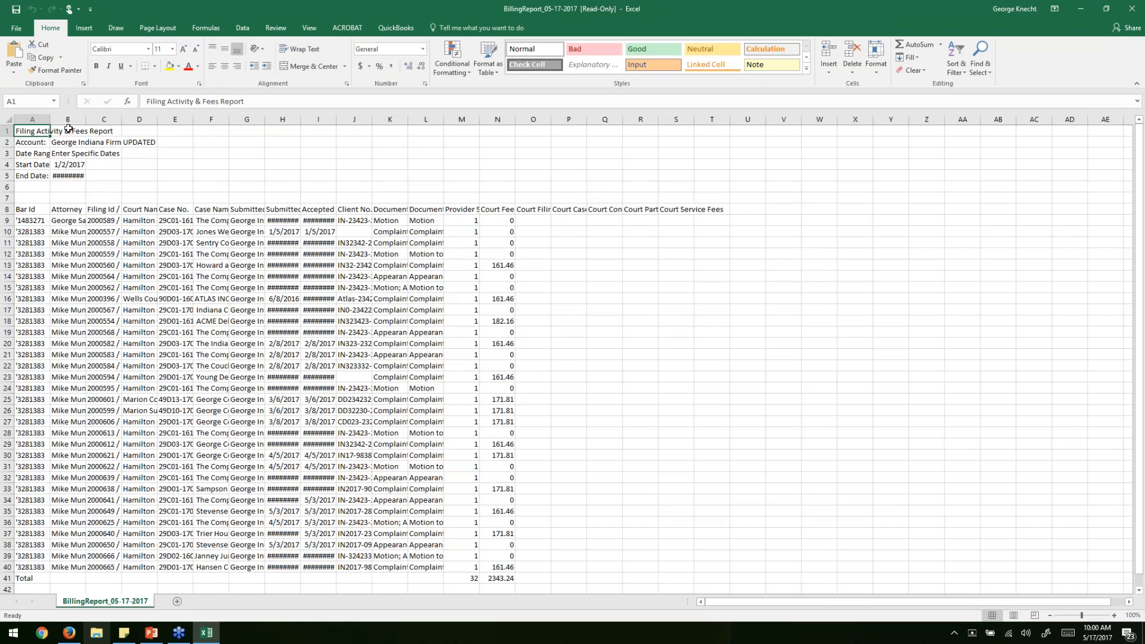
{"action": "double_click", "coordinate": [50, 119]}
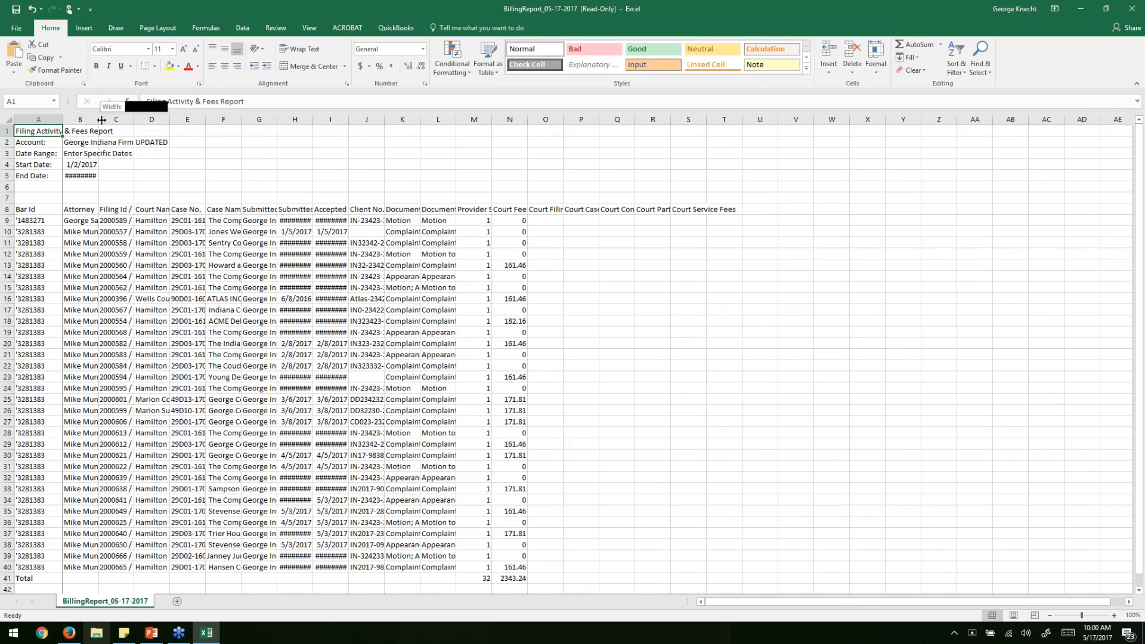
{"action": "double_click", "coordinate": [98, 119]}
{"action": "left_click_drag", "start_coordinate": [147, 120], "coordinate": [224, 121]}
{"action": "left_click_drag", "start_coordinate": [366, 119], "coordinate": [454, 120]}
Widen column I, then close Excel without saving and return to the reports page.
{"action": "left_click_drag", "start_coordinate": [525, 120], "coordinate": [565, 120]}
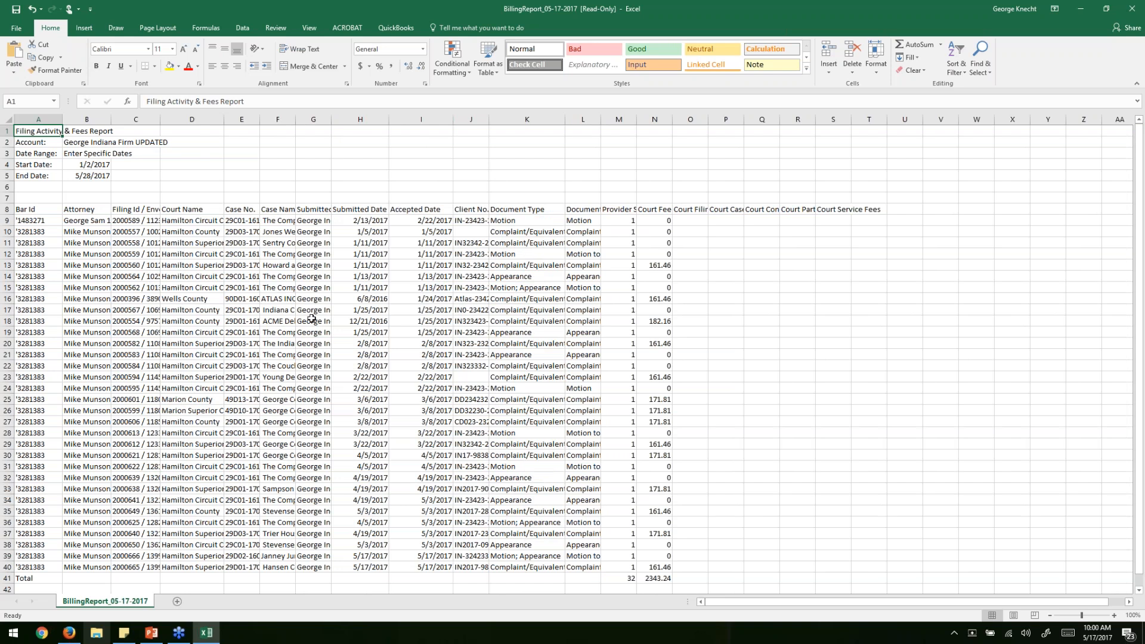
{"action": "left_click", "coordinate": [1132, 8]}
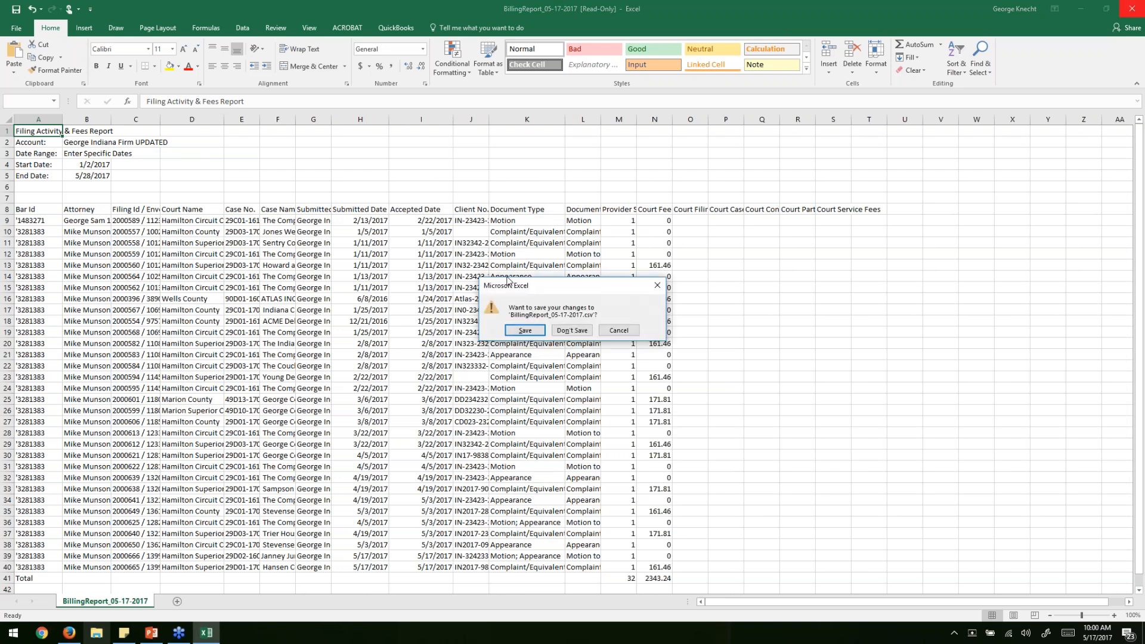
{"action": "left_click", "coordinate": [572, 331]}
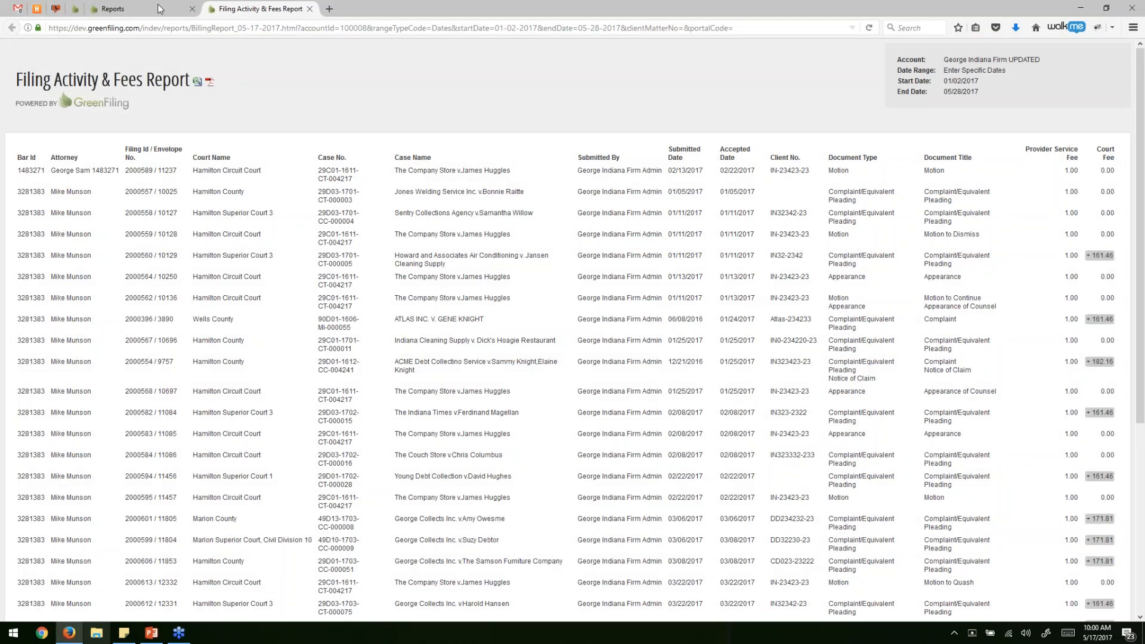
{"action": "left_click", "coordinate": [157, 9]}
Run the Filing Activity per Case report for 12/27/2016 through 05/27/2017.
{"action": "left_click", "coordinate": [40, 139]}
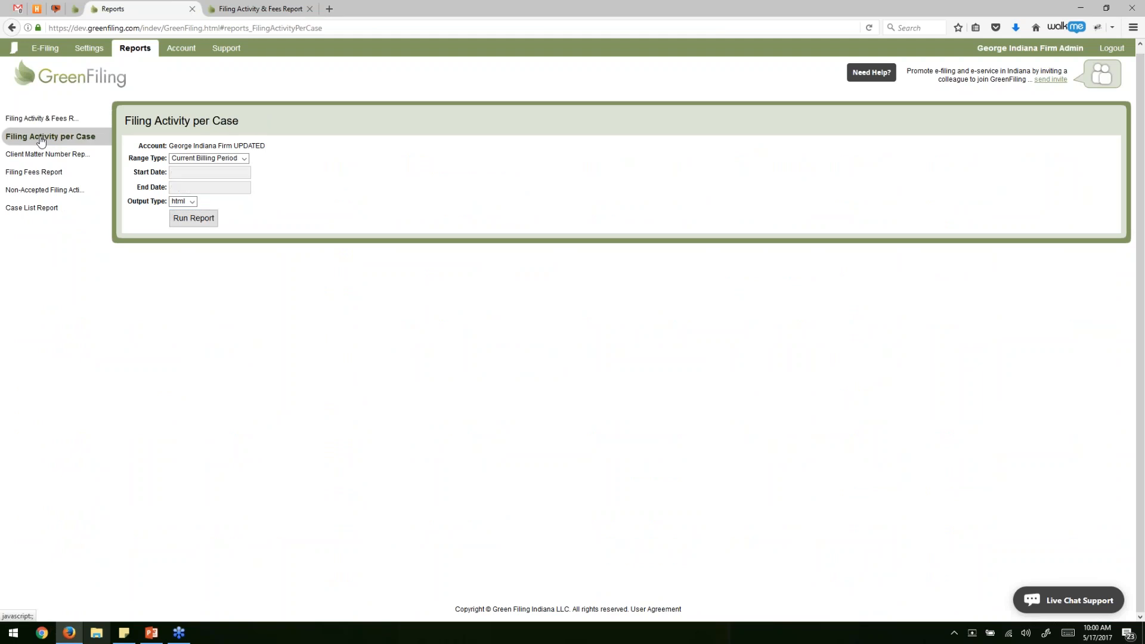
{"action": "left_click", "coordinate": [201, 159]}
{"action": "left_click", "coordinate": [191, 174]}
{"action": "left_click", "coordinate": [191, 174]}
{"action": "type", "text": "12/27/2016"}
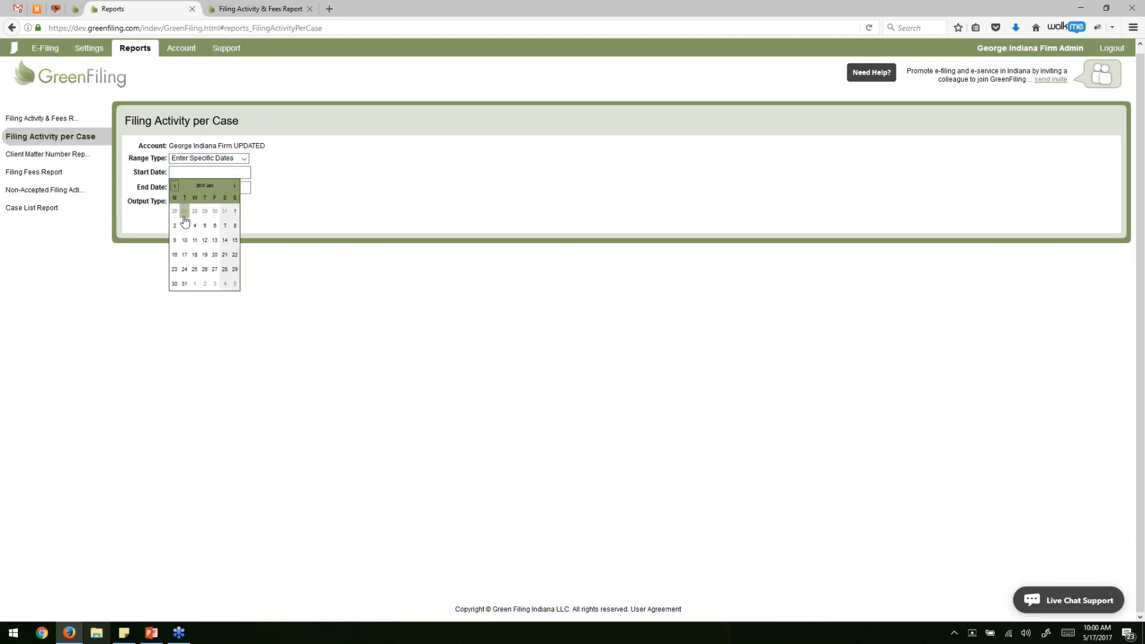
{"action": "key", "text": "Return"}
{"action": "left_click", "coordinate": [209, 187]}
{"action": "left_click", "coordinate": [228, 288]}
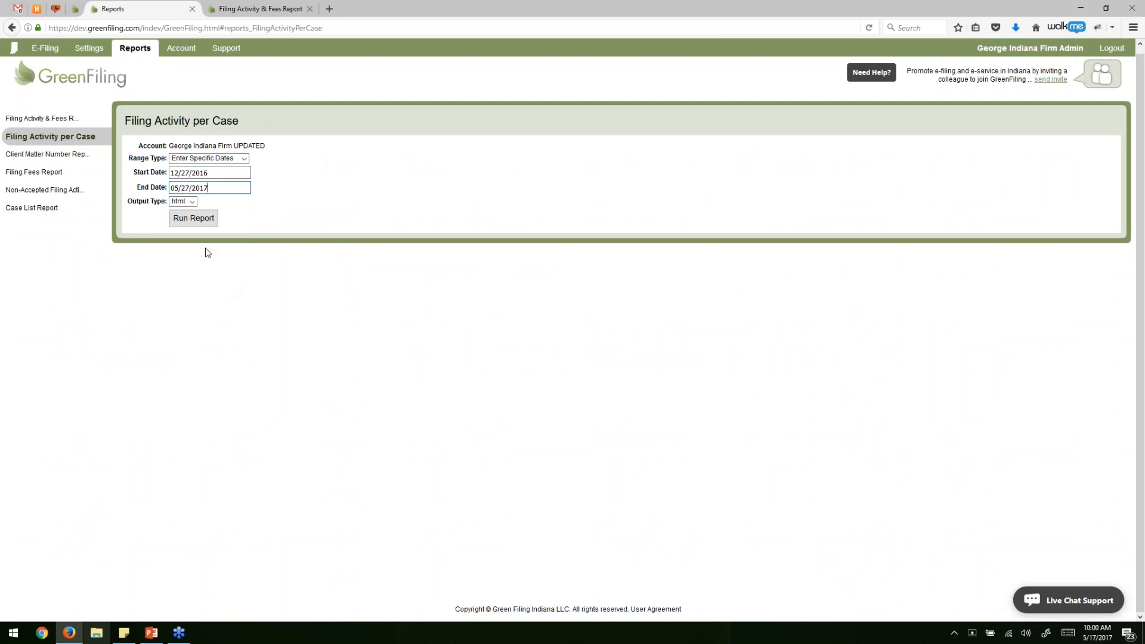
{"action": "left_click", "coordinate": [200, 219]}
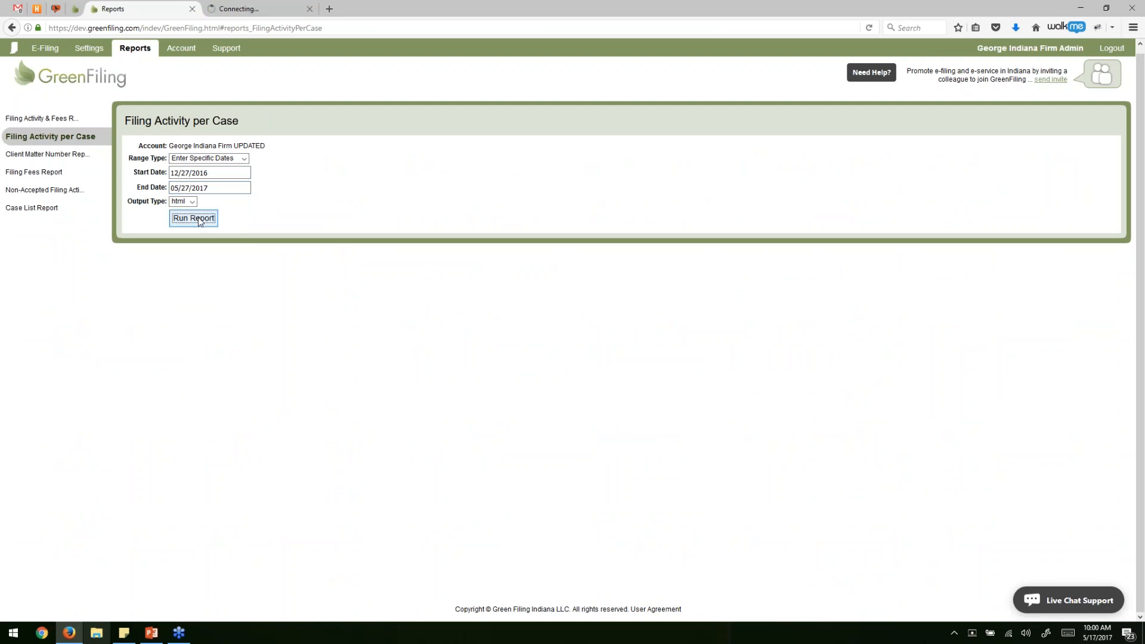
In the report tab, inspect the first two case headings and the filings listed under them.
{"action": "left_click", "coordinate": [276, 9]}
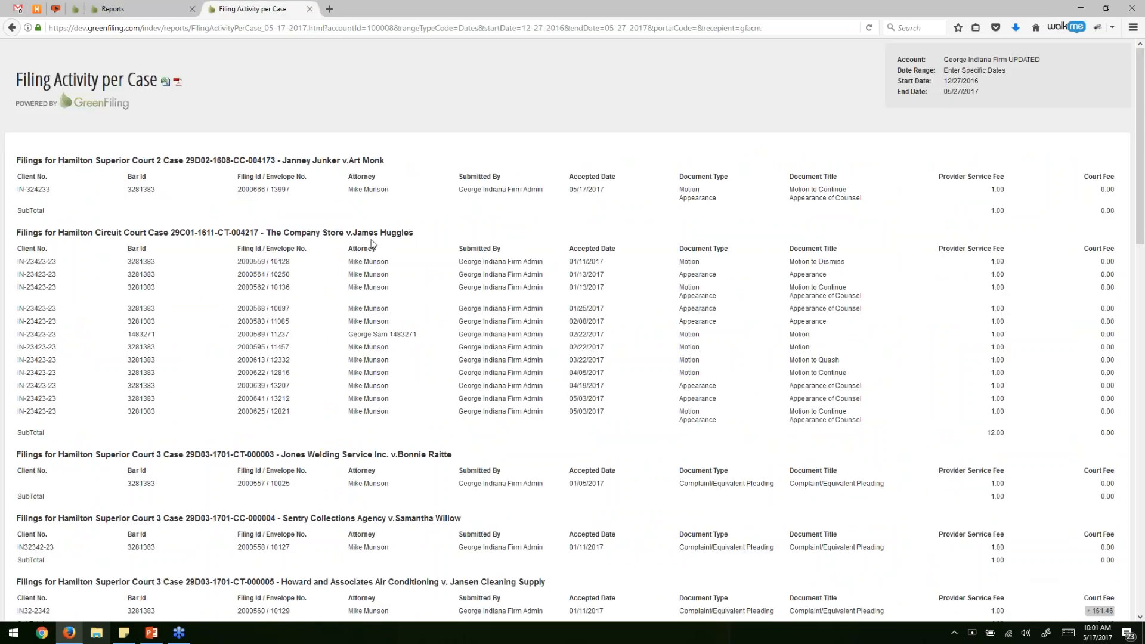
{"action": "left_click_drag", "start_coordinate": [143, 161], "coordinate": [372, 164]}
{"action": "left_click_drag", "start_coordinate": [123, 233], "coordinate": [399, 233]}
{"action": "left_click", "coordinate": [400, 234]}
{"action": "left_click_drag", "start_coordinate": [140, 232], "coordinate": [353, 234]}
{"action": "left_click", "coordinate": [226, 298]}
{"action": "left_click_drag", "start_coordinate": [225, 266], "coordinate": [398, 432]}
{"action": "left_click", "coordinate": [420, 434]}
Scroll through the rest of the report, check a subtotal, and return to the reports form.
{"action": "scroll", "coordinate": [905, 351], "scroll_direction": "down", "scroll_amount": 3}
{"action": "scroll", "coordinate": [904, 350], "scroll_direction": "down", "scroll_amount": 6}
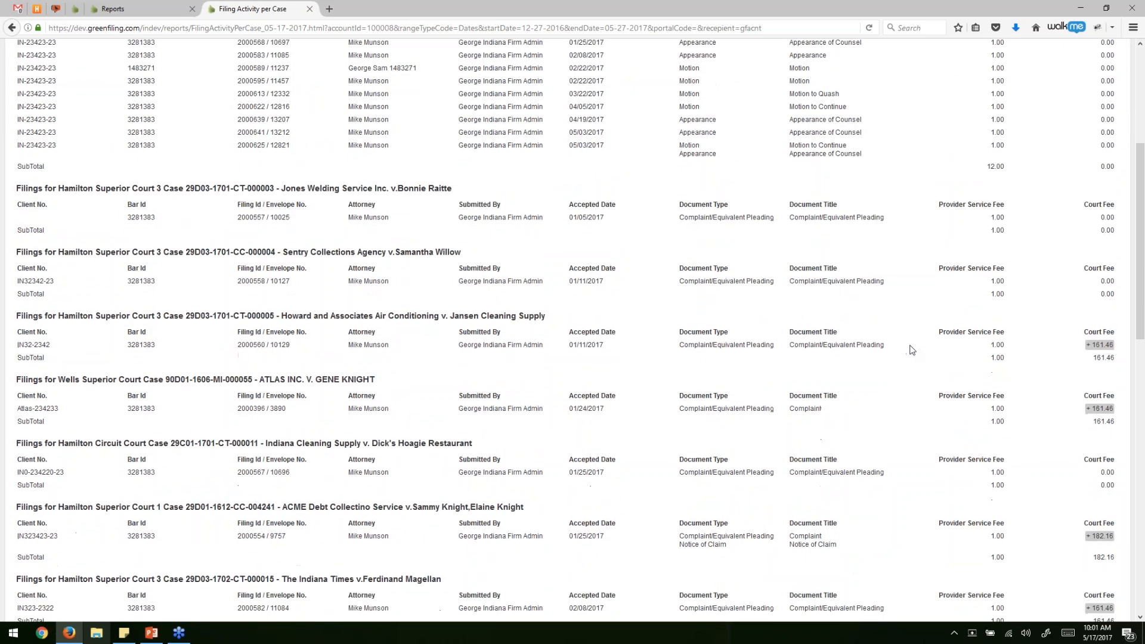
{"action": "scroll", "coordinate": [912, 350], "scroll_direction": "down", "scroll_amount": 5}
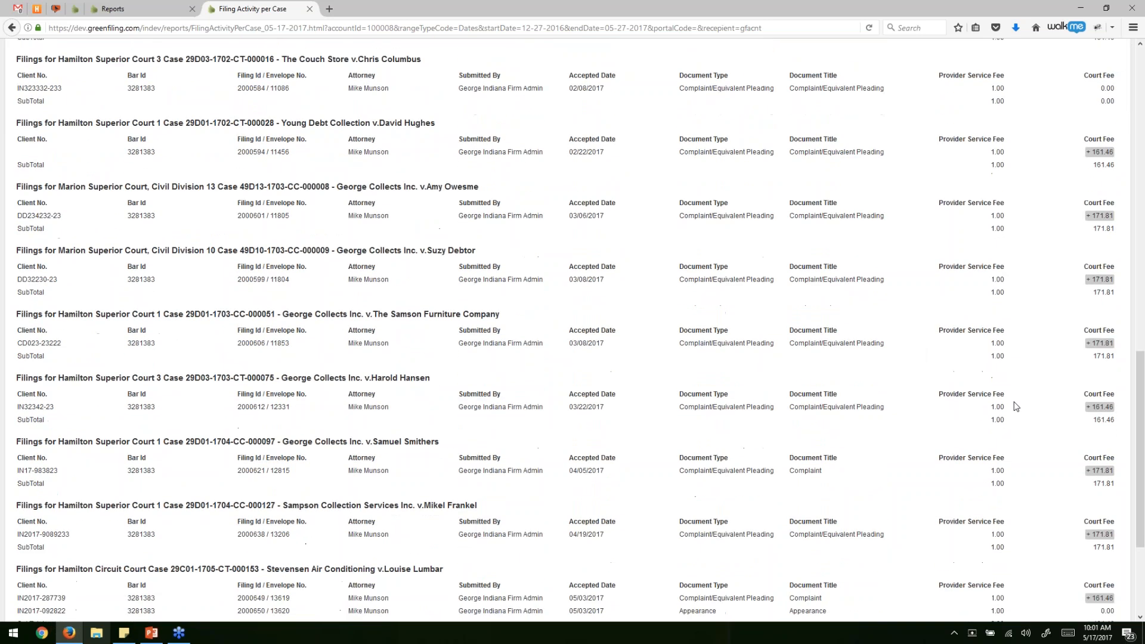
{"action": "scroll", "coordinate": [768, 304], "scroll_direction": "up", "scroll_amount": 7}
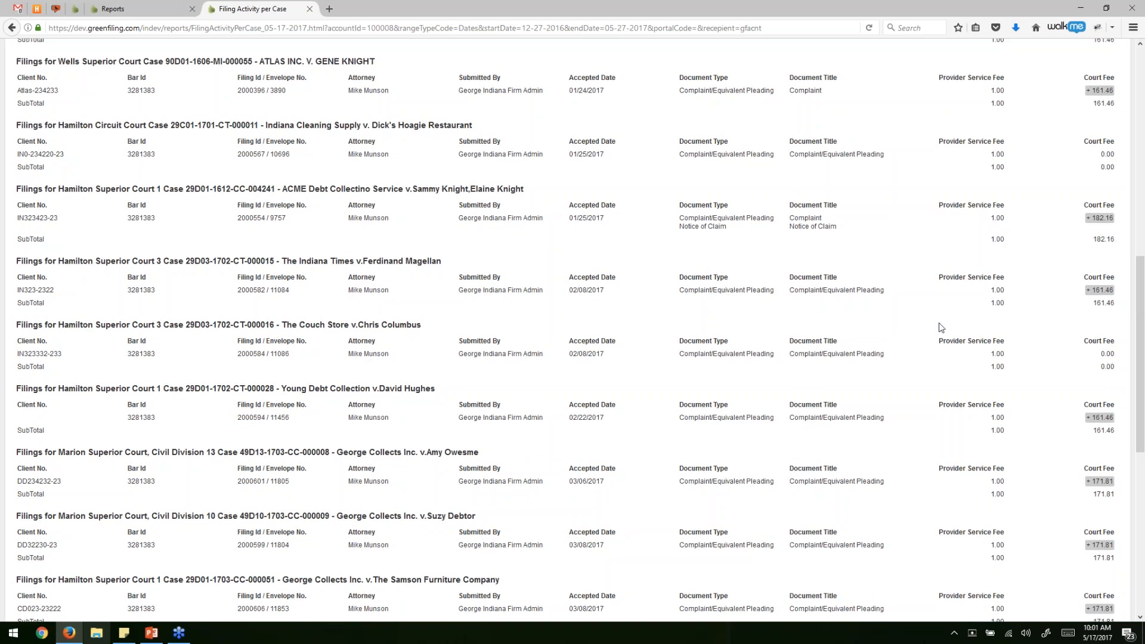
{"action": "scroll", "coordinate": [939, 322], "scroll_direction": "up", "scroll_amount": 1}
{"action": "left_click_drag", "start_coordinate": [1116, 253], "coordinate": [1097, 256]}
{"action": "left_click", "coordinate": [519, 325]}
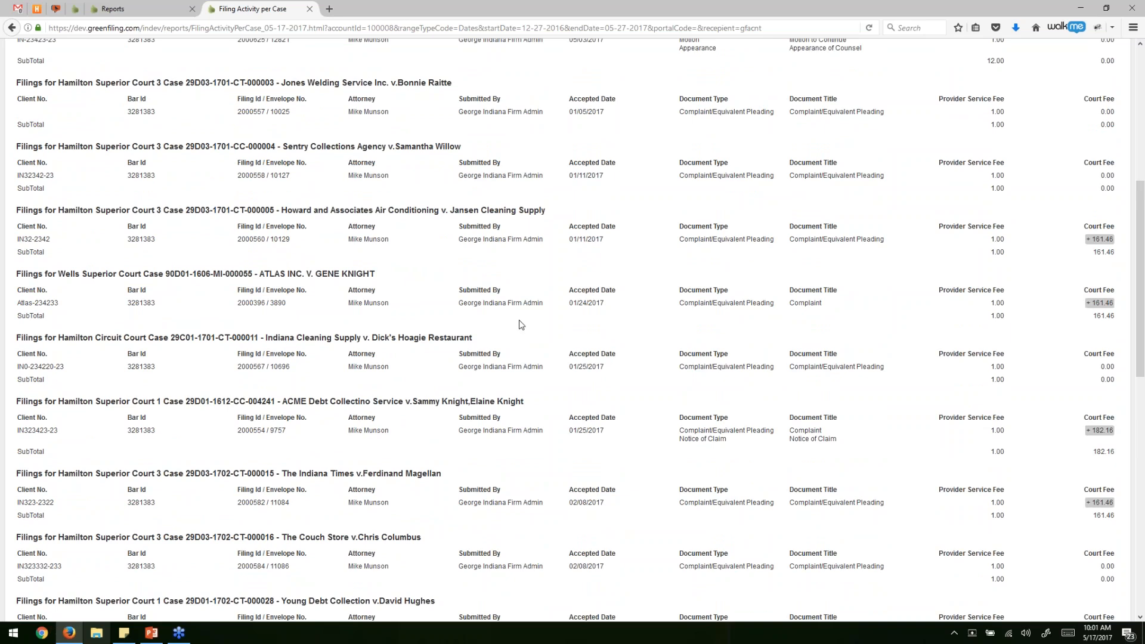
{"action": "scroll", "coordinate": [518, 325], "scroll_direction": "up", "scroll_amount": 5}
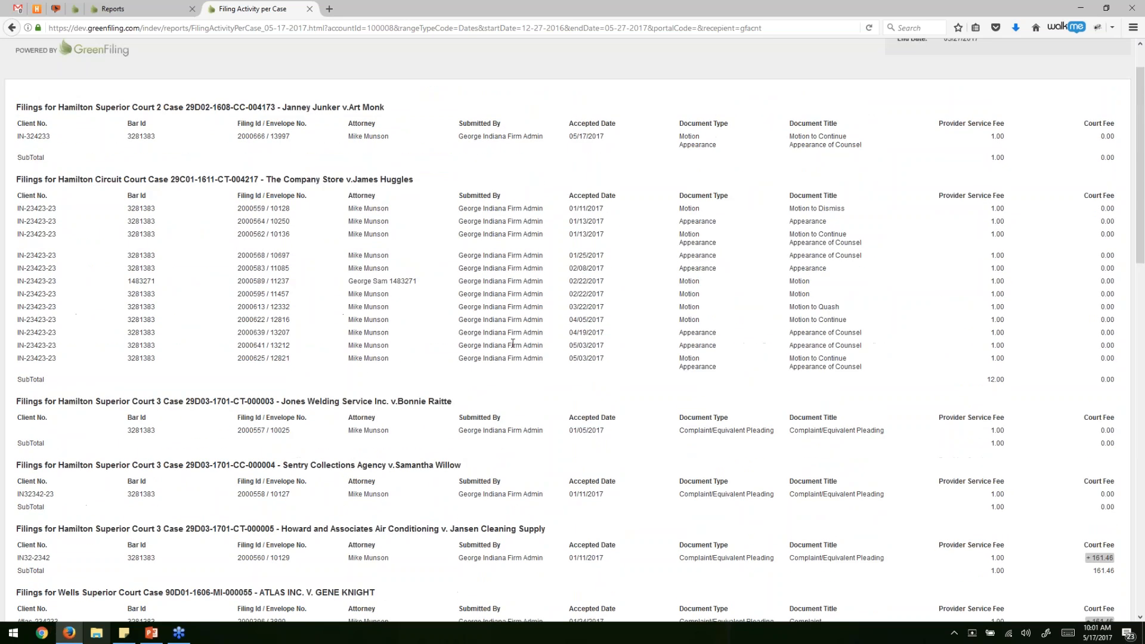
{"action": "scroll", "coordinate": [217, 305], "scroll_direction": "up", "scroll_amount": 1}
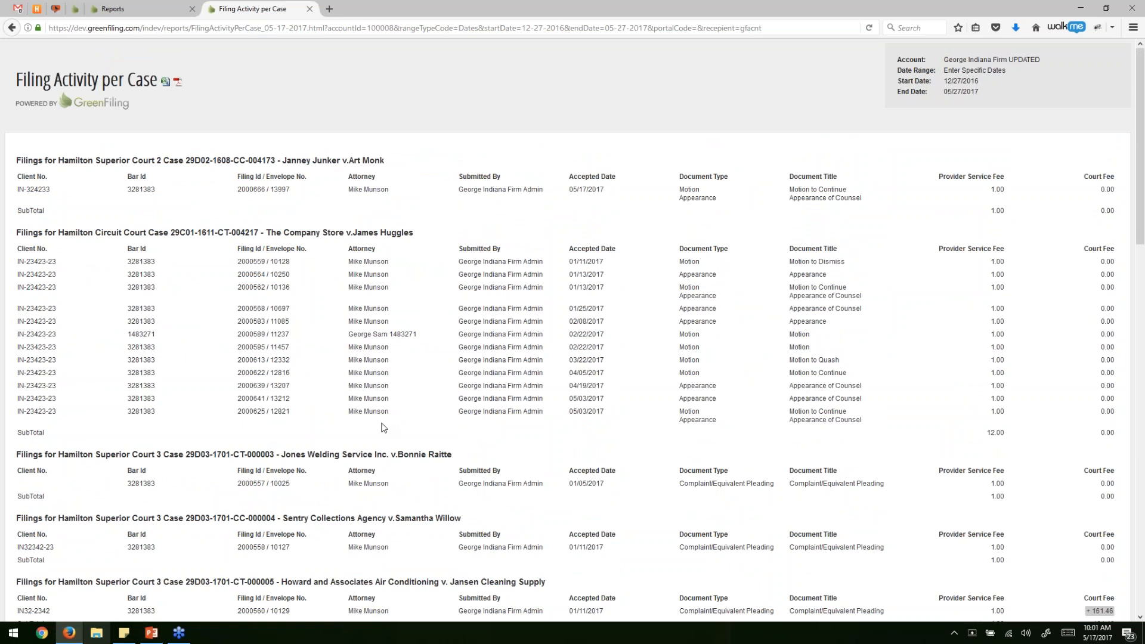
{"action": "left_click", "coordinate": [146, 4]}
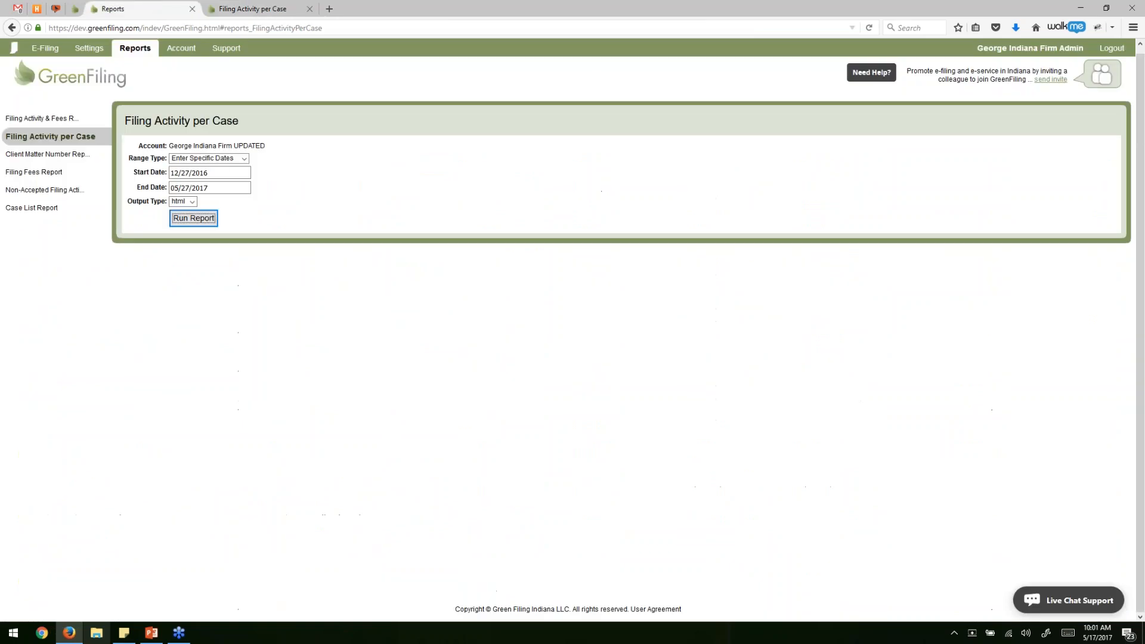
Run the Client Matter Number Report with specific dates 02/07/2017 to 05/28/2017.
{"action": "left_click", "coordinate": [50, 156]}
{"action": "left_click", "coordinate": [247, 160]}
{"action": "left_click", "coordinate": [215, 178]}
{"action": "left_click", "coordinate": [222, 172]}
{"action": "left_click", "coordinate": [188, 187]}
{"action": "left_click", "coordinate": [197, 225]}
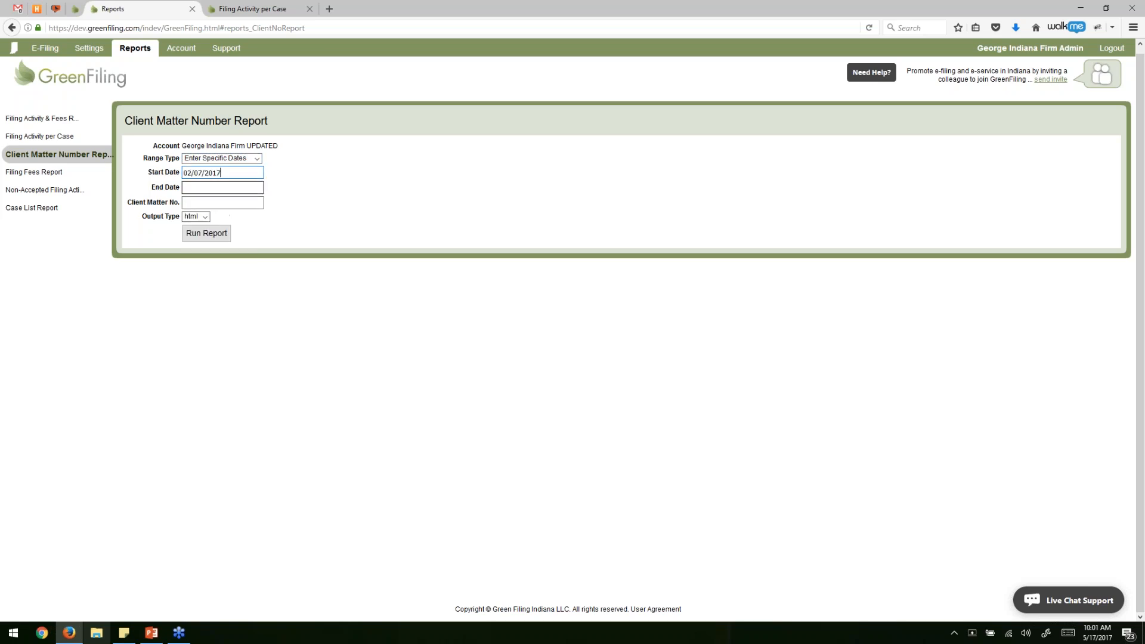
{"action": "left_click", "coordinate": [236, 189]}
{"action": "left_click", "coordinate": [246, 284]}
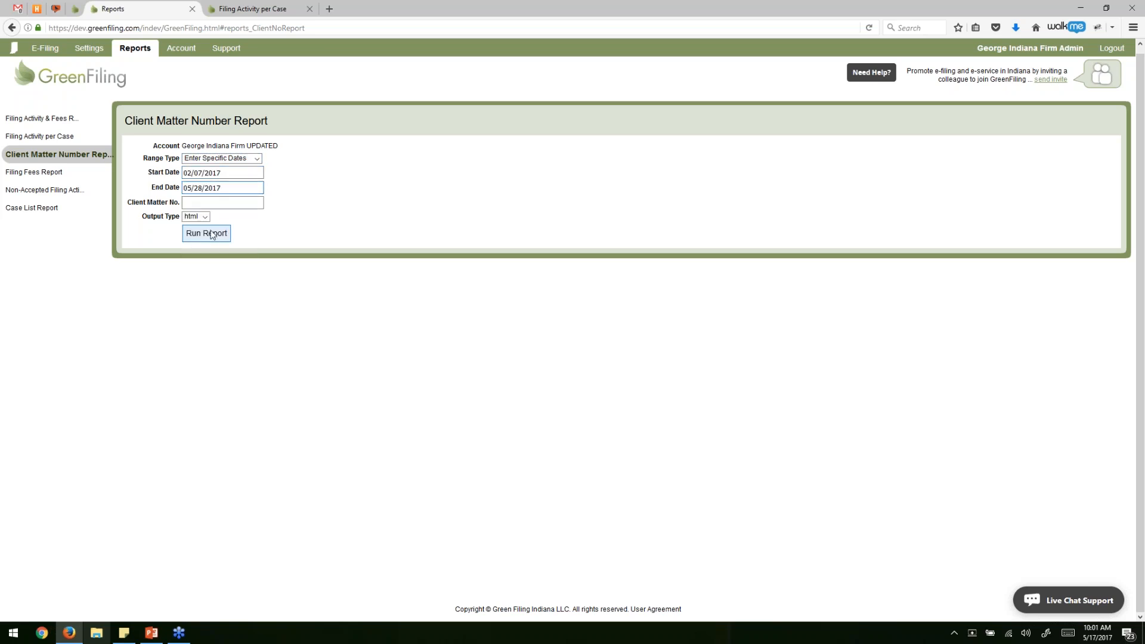
{"action": "left_click", "coordinate": [226, 203]}
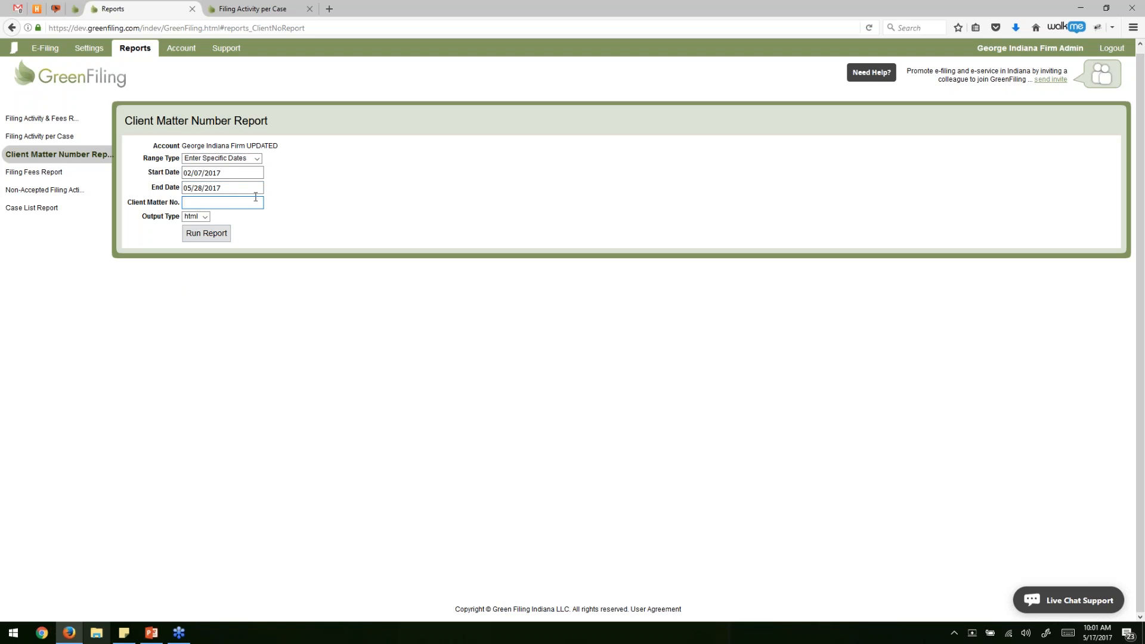
{"action": "left_click", "coordinate": [212, 233]}
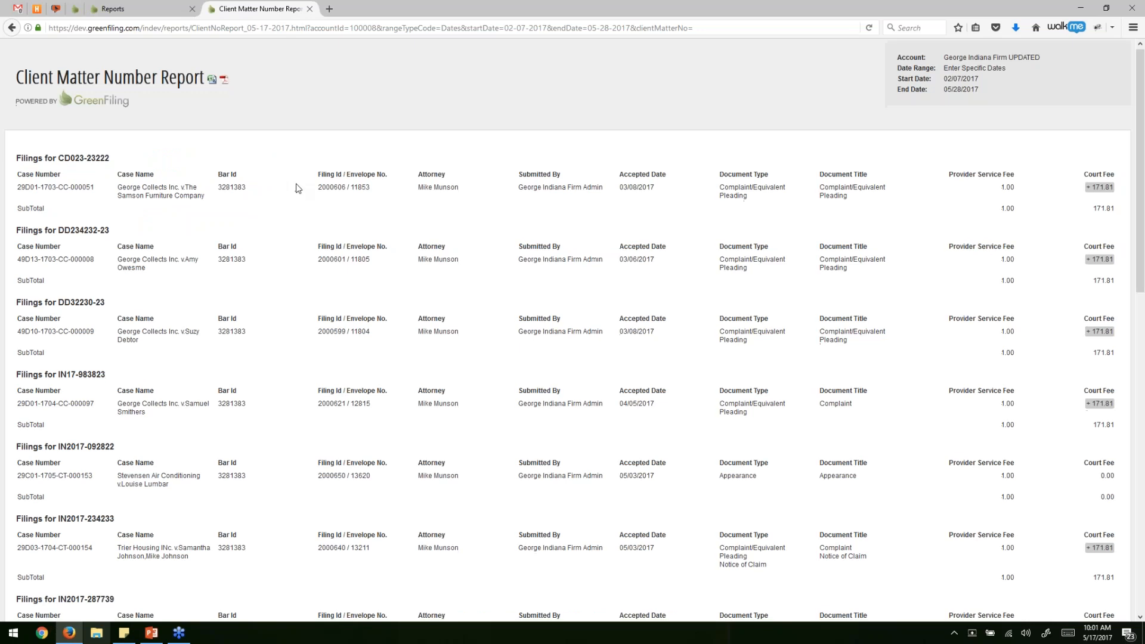
Scroll through the filings grouped by client matter, then return to the reports form.
{"action": "scroll", "coordinate": [297, 187], "scroll_direction": "down", "scroll_amount": 3}
{"action": "left_click_drag", "start_coordinate": [57, 53], "coordinate": [232, 86]}
{"action": "scroll", "coordinate": [232, 243], "scroll_direction": "down", "scroll_amount": 7}
{"action": "scroll", "coordinate": [232, 244], "scroll_direction": "down", "scroll_amount": 8}
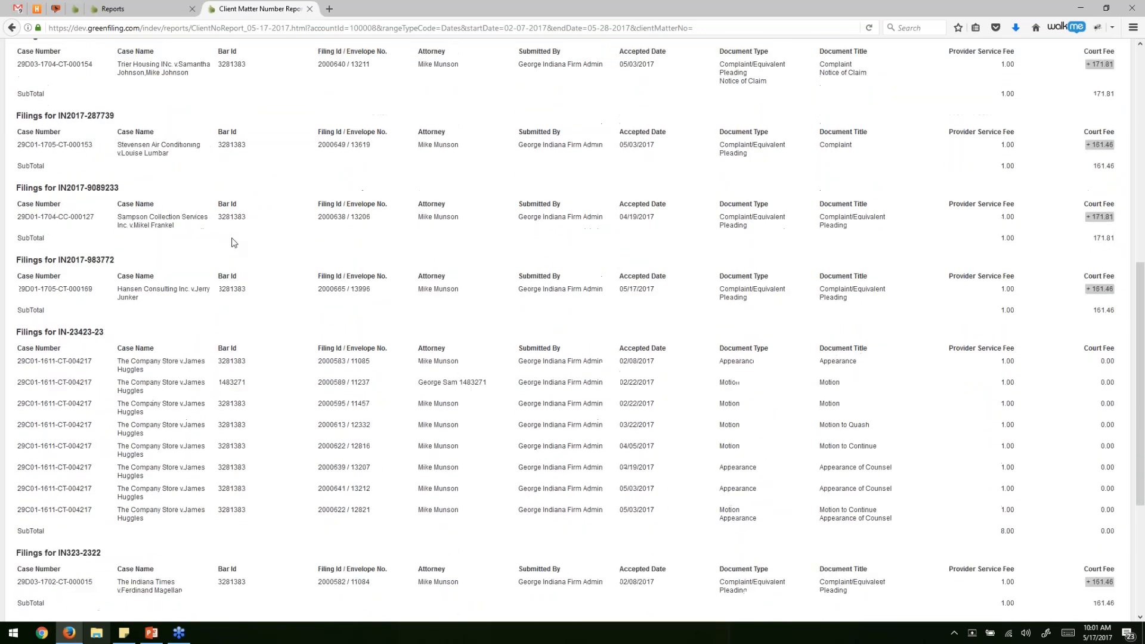
{"action": "left_click_drag", "start_coordinate": [57, 181], "coordinate": [344, 387]}
{"action": "left_click", "coordinate": [345, 387]}
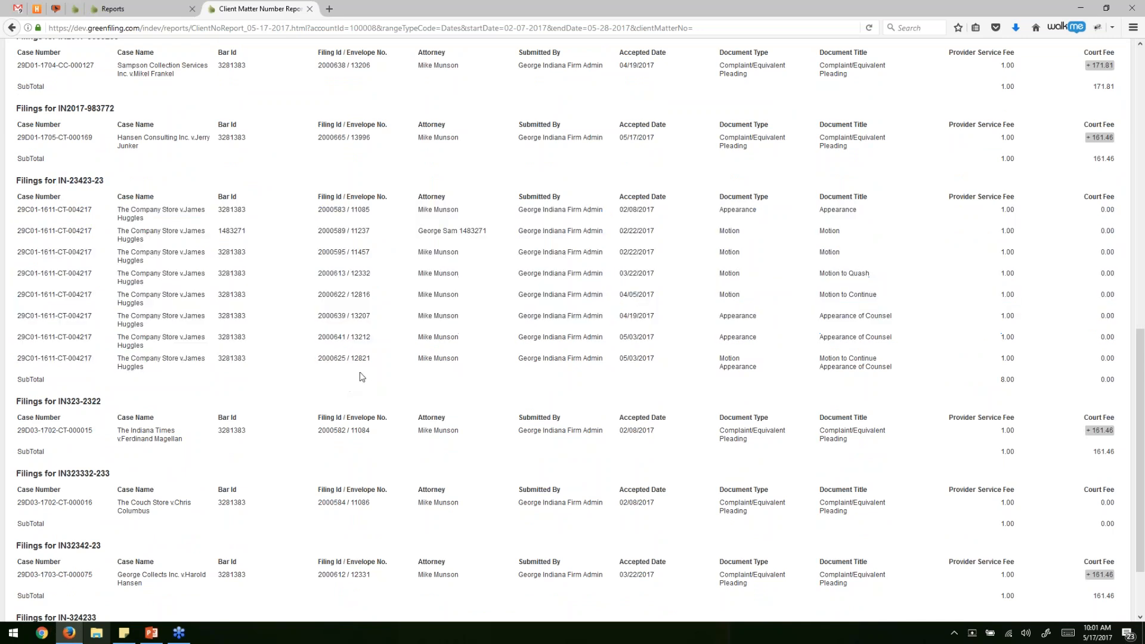
{"action": "scroll", "coordinate": [353, 327], "scroll_direction": "up", "scroll_amount": 18}
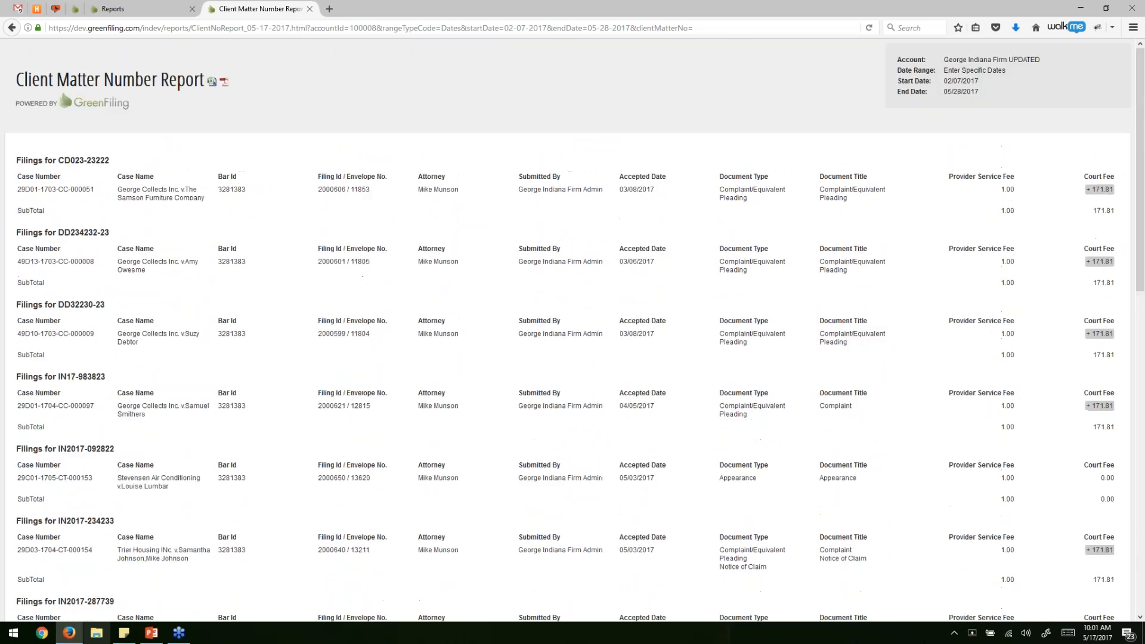
{"action": "left_click", "coordinate": [118, 7]}
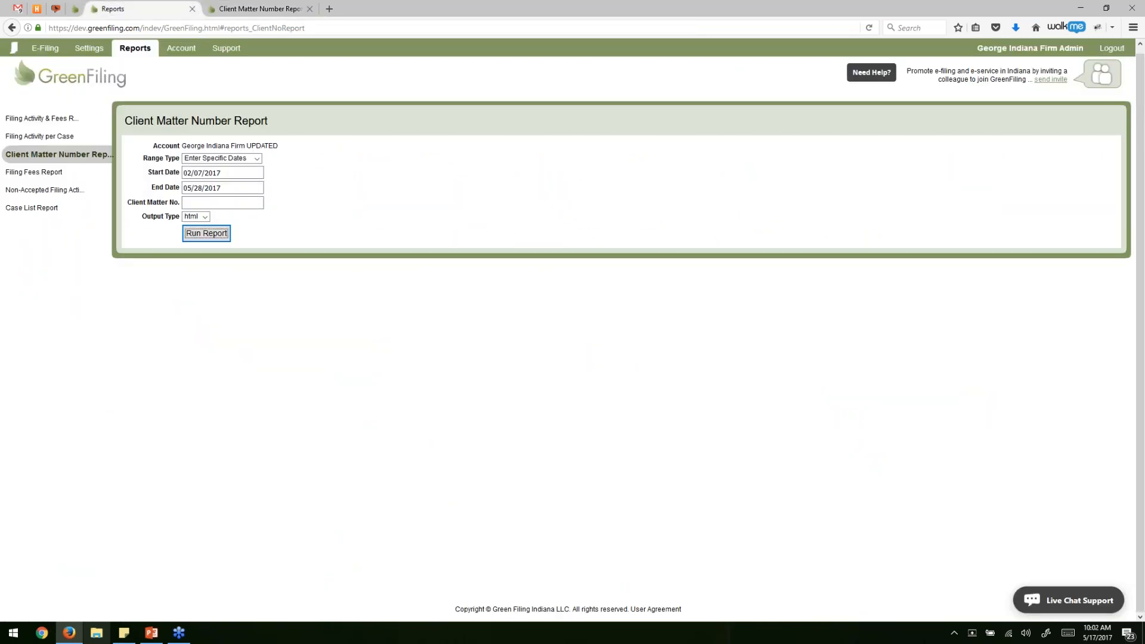
{"action": "left_click", "coordinate": [47, 173]}
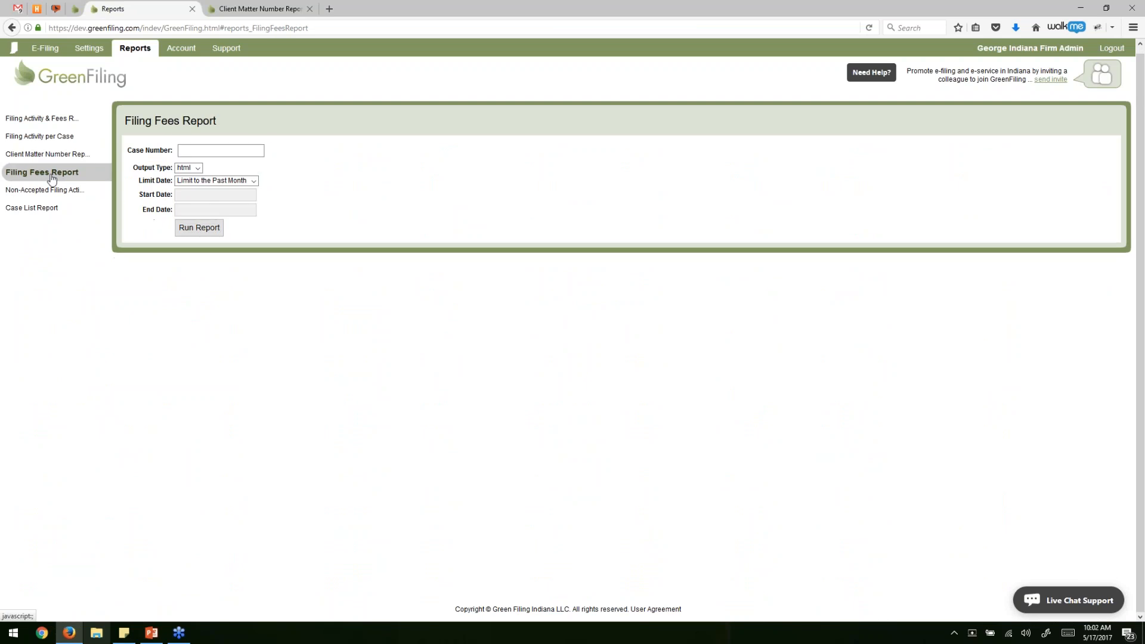
Run the Filing Fees Report with Limit Date set to Let Me See Everything.
{"action": "left_click", "coordinate": [226, 180]}
{"action": "left_click", "coordinate": [217, 200]}
{"action": "left_click", "coordinate": [203, 227]}
{"action": "left_click", "coordinate": [245, 8]}
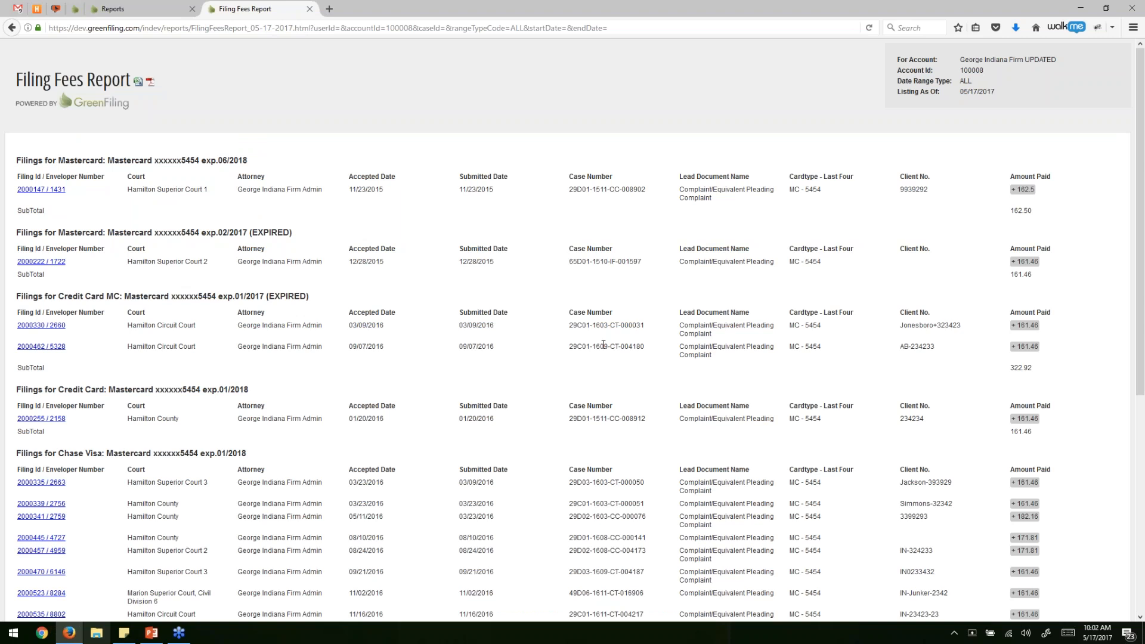
Review the fees grouped by payment card, examining the Chase Visa section, then return to the reports form.
{"action": "scroll", "coordinate": [603, 344], "scroll_direction": "down", "scroll_amount": 3}
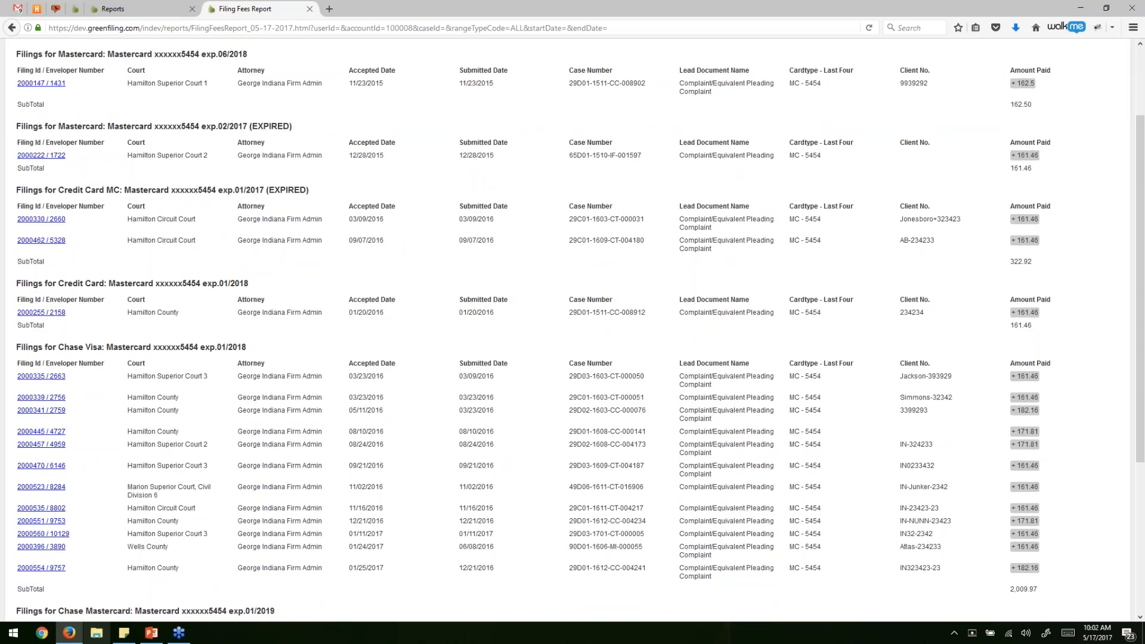
{"action": "scroll", "coordinate": [573, 329], "scroll_direction": "up", "scroll_amount": 2}
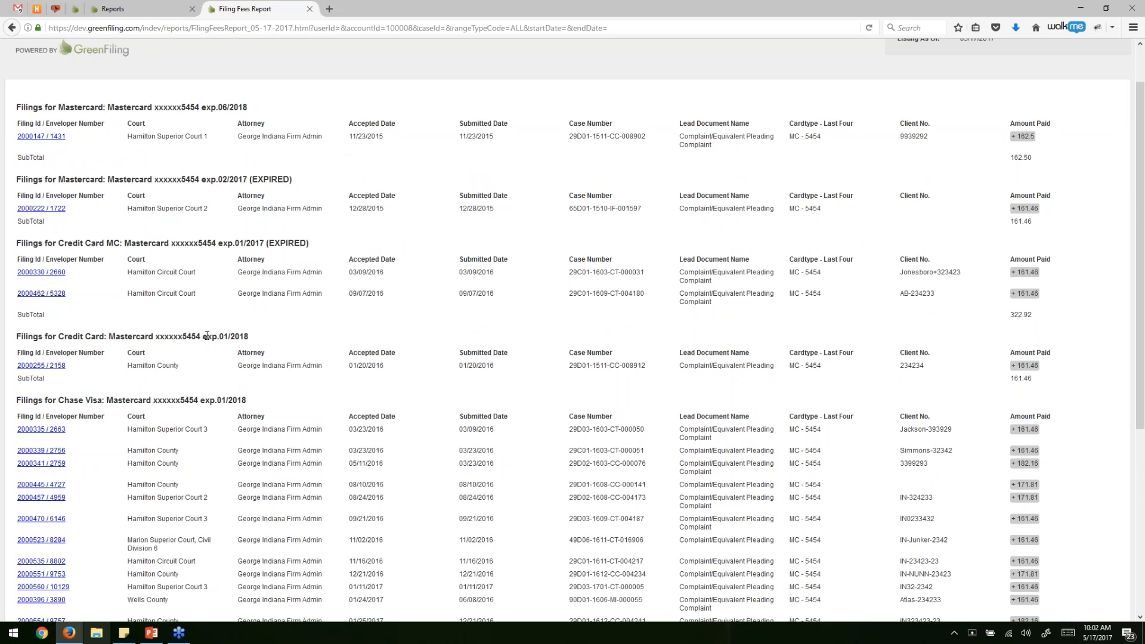
{"action": "scroll", "coordinate": [207, 336], "scroll_direction": "down", "scroll_amount": 6}
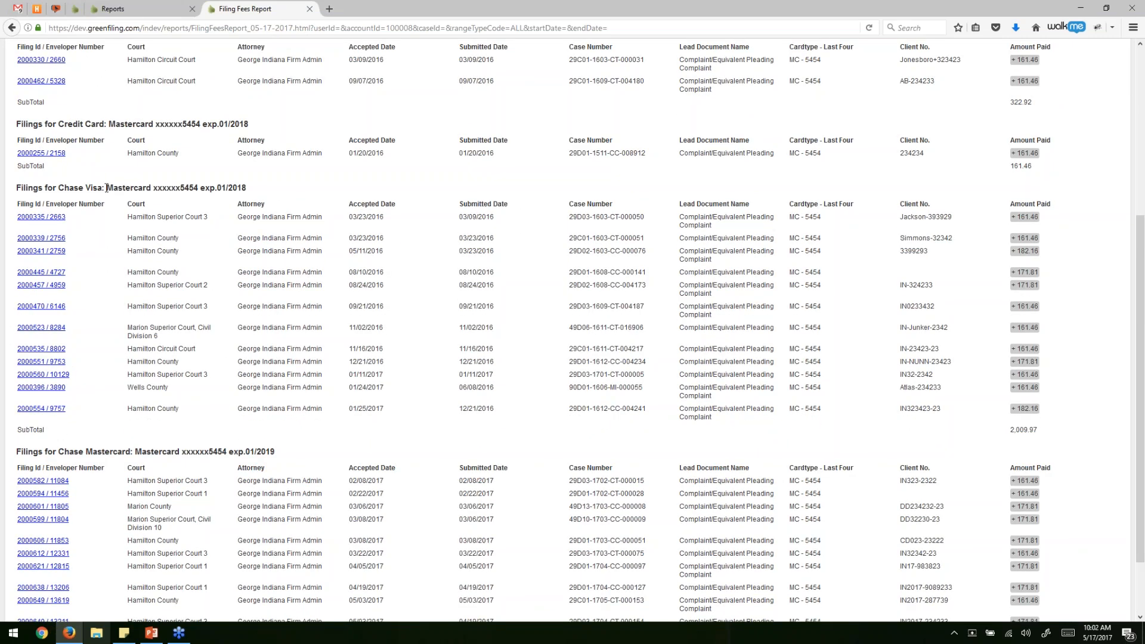
{"action": "left_click_drag", "start_coordinate": [113, 188], "coordinate": [256, 190]}
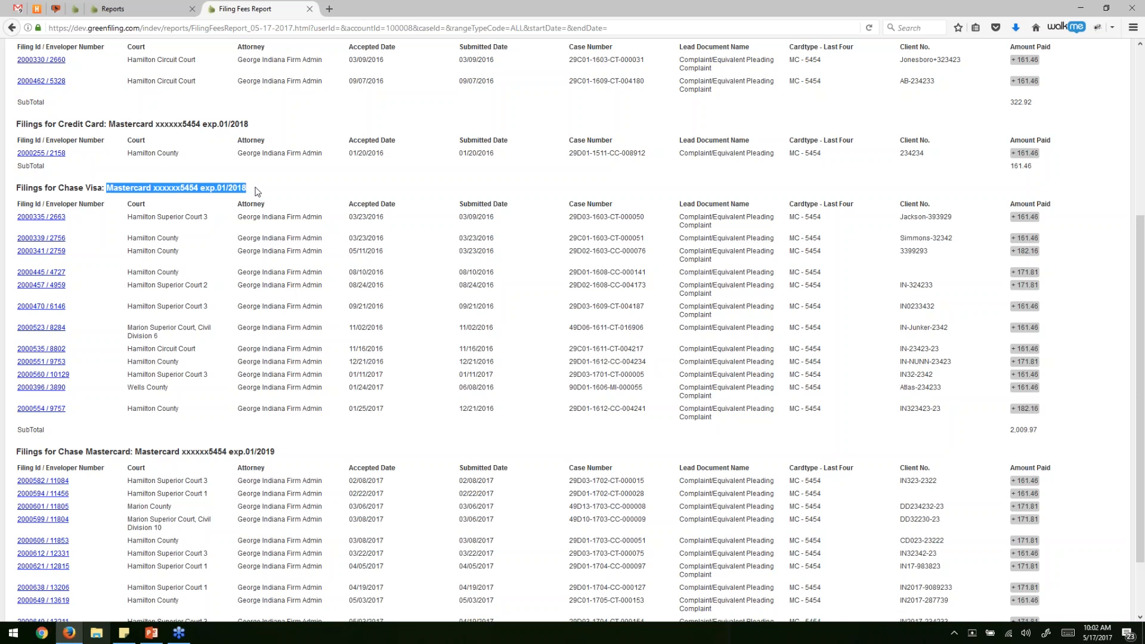
{"action": "left_click", "coordinate": [257, 191]}
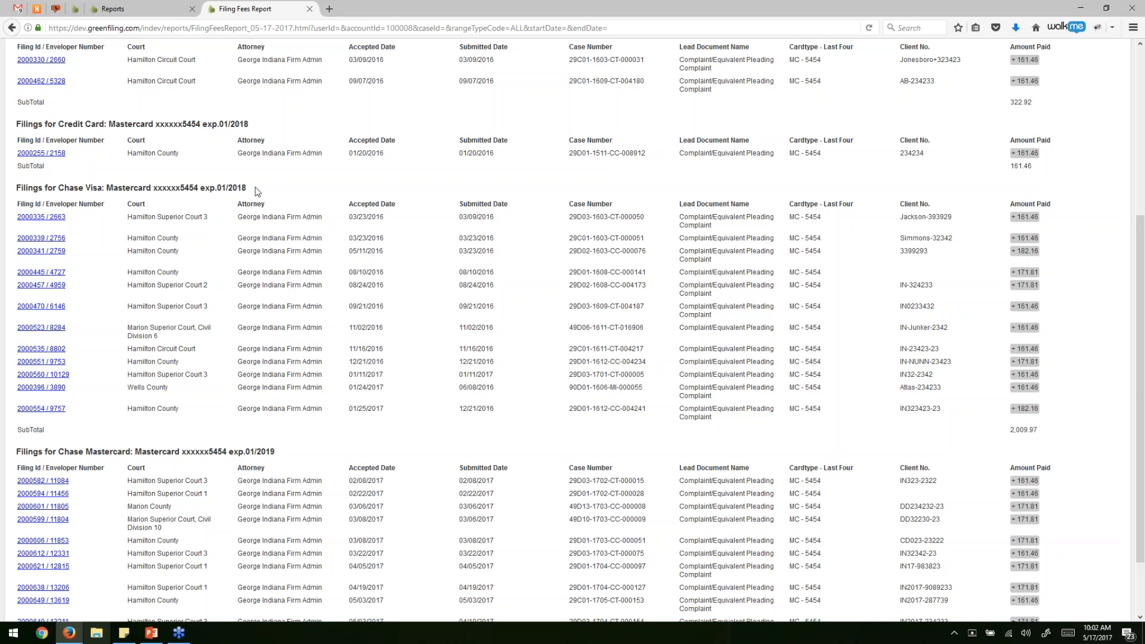
{"action": "left_click_drag", "start_coordinate": [132, 188], "coordinate": [264, 192]}
{"action": "left_click_drag", "start_coordinate": [341, 232], "coordinate": [490, 424]}
{"action": "left_click", "coordinate": [490, 429]}
{"action": "double_click", "coordinate": [154, 188]}
{"action": "left_click", "coordinate": [128, 188]}
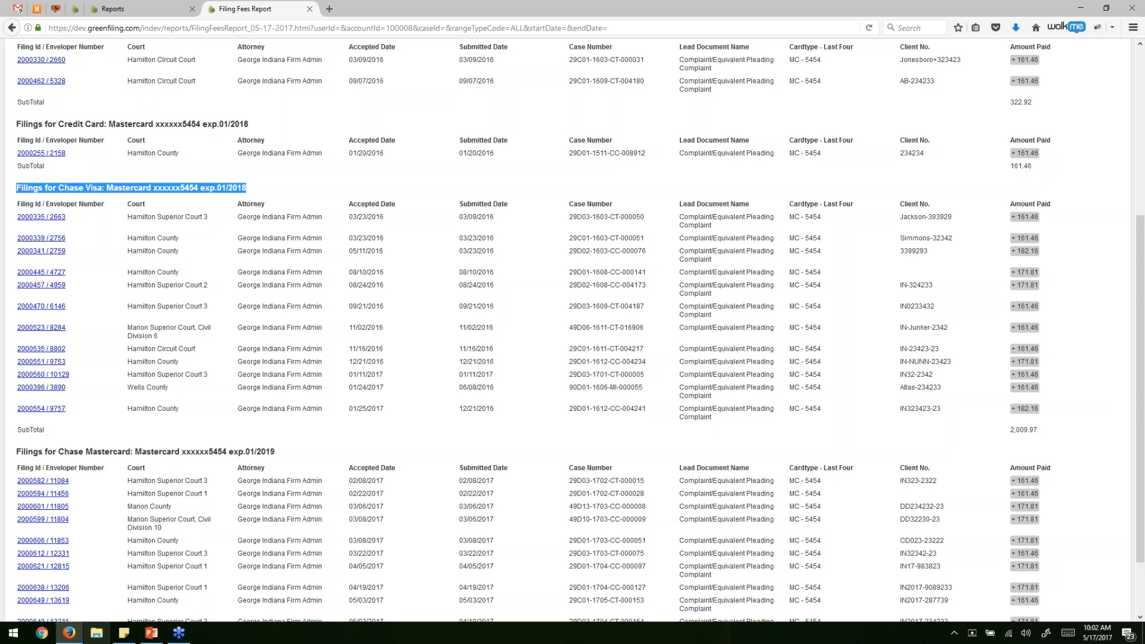
{"action": "left_click", "coordinate": [154, 9]}
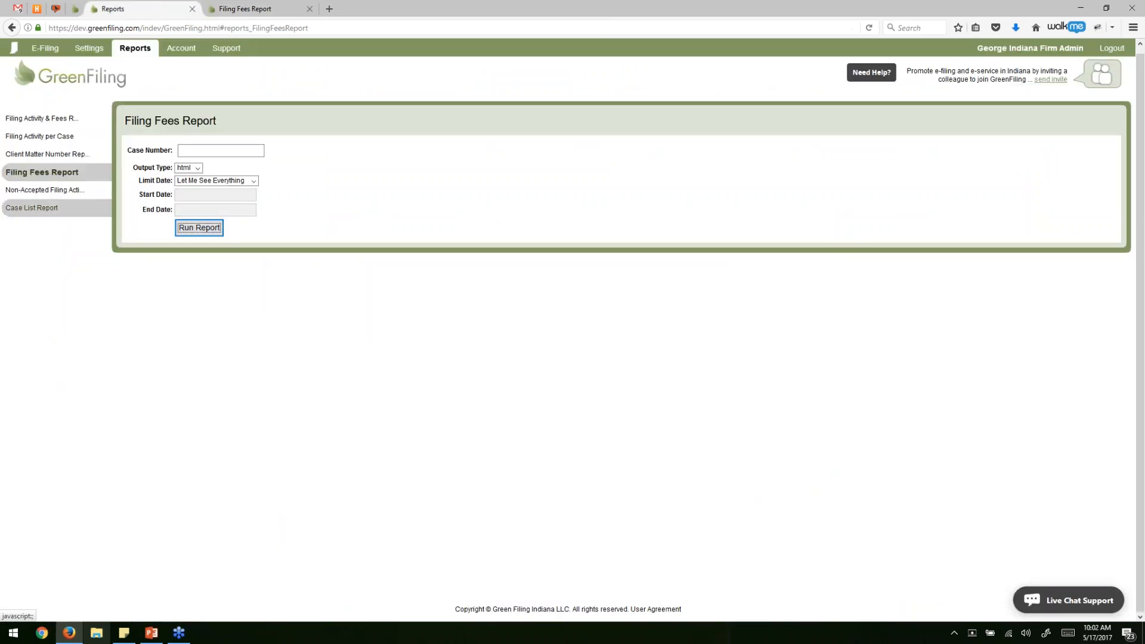
{"action": "left_click", "coordinate": [48, 209]}
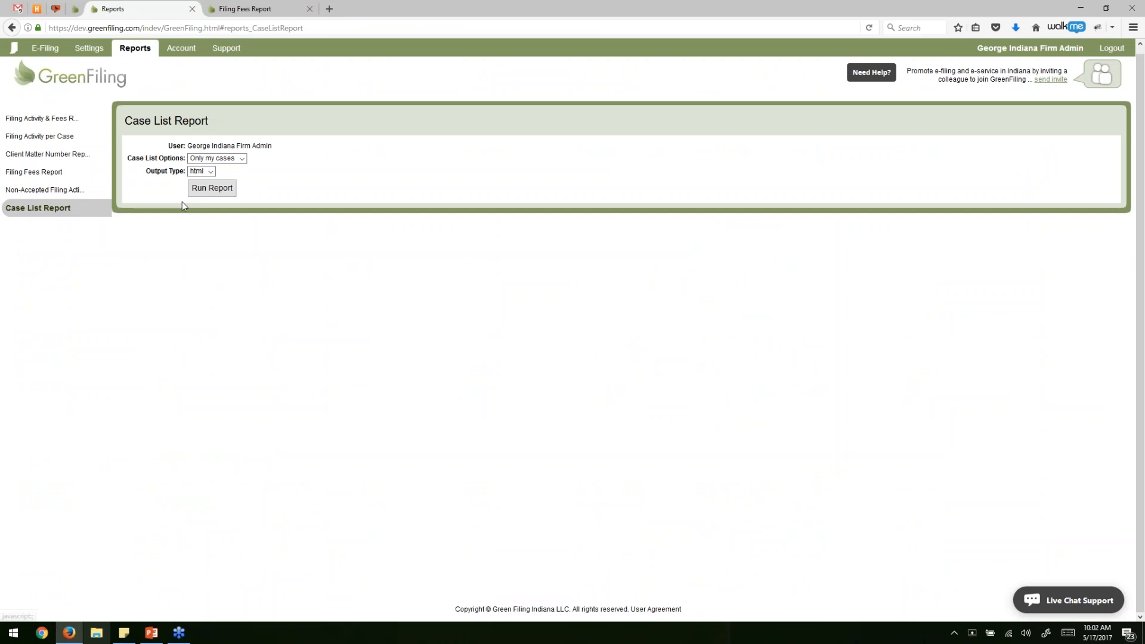
Run the Case List Report and open its CSV export, CaseListReport_05-17-2017.csv, in Excel.
{"action": "left_click", "coordinate": [207, 190]}
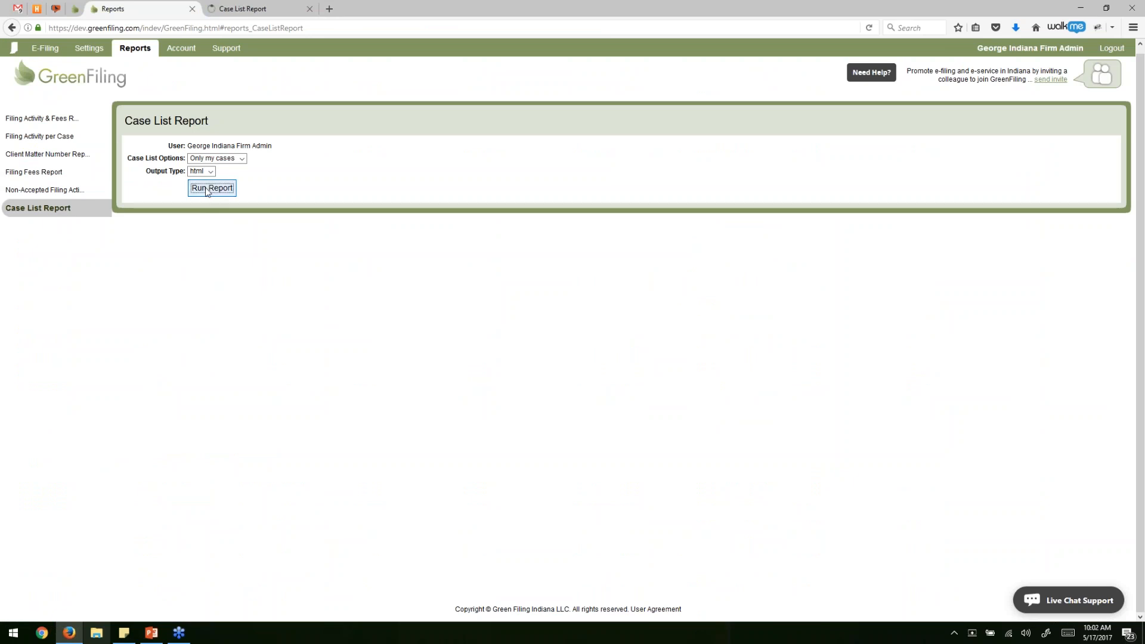
{"action": "left_click", "coordinate": [289, 5]}
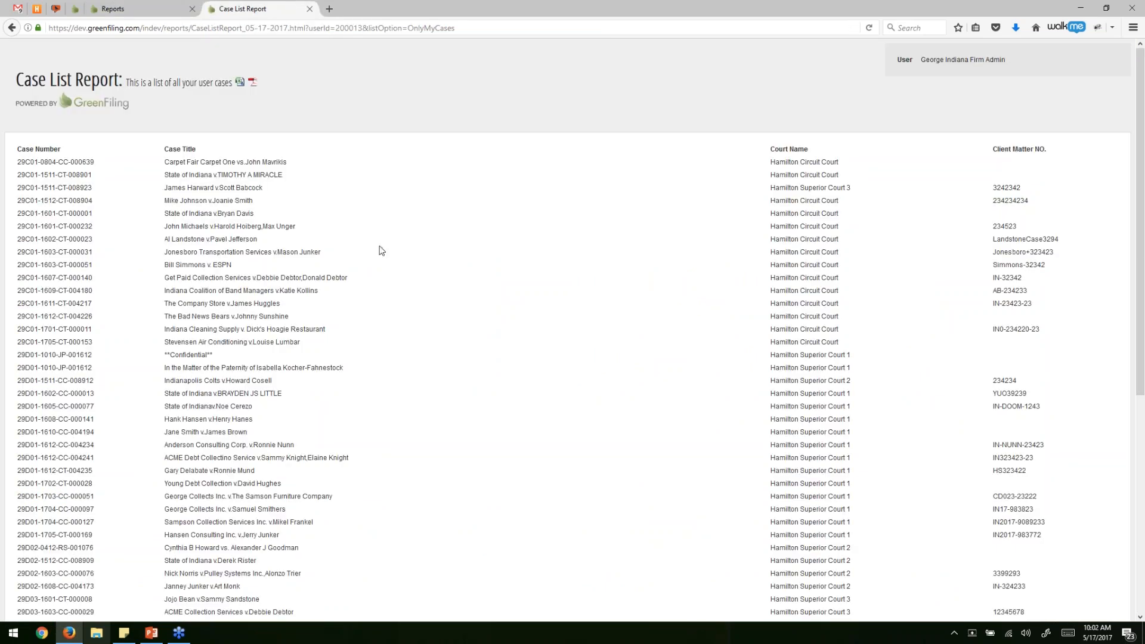
{"action": "scroll", "coordinate": [382, 251], "scroll_direction": "down", "scroll_amount": 10}
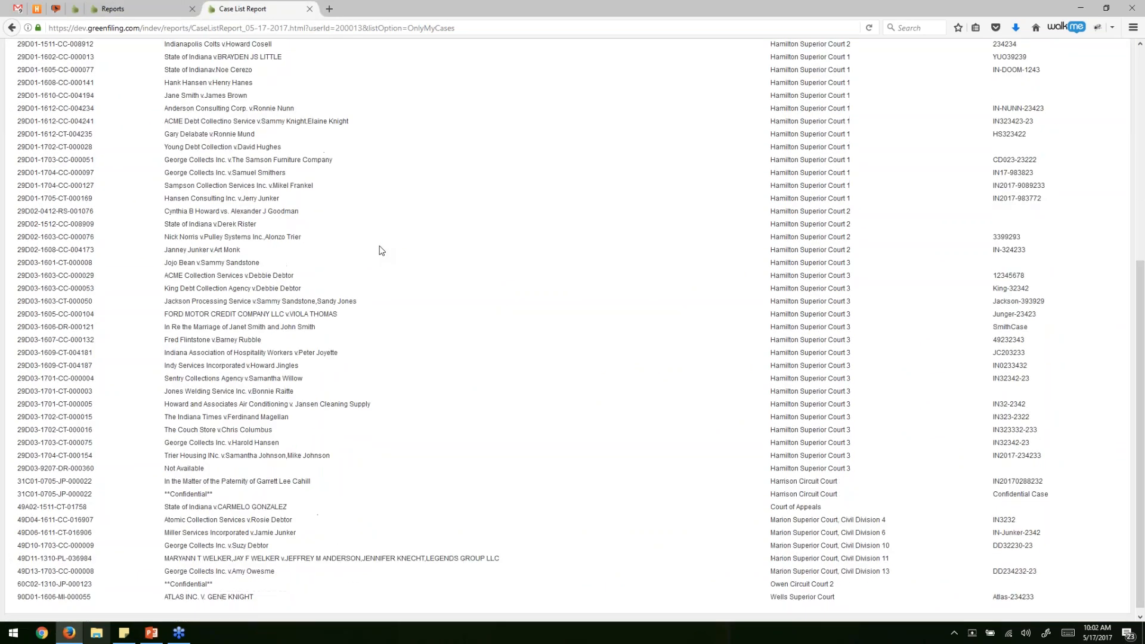
{"action": "scroll", "coordinate": [382, 250], "scroll_direction": "up", "scroll_amount": 10}
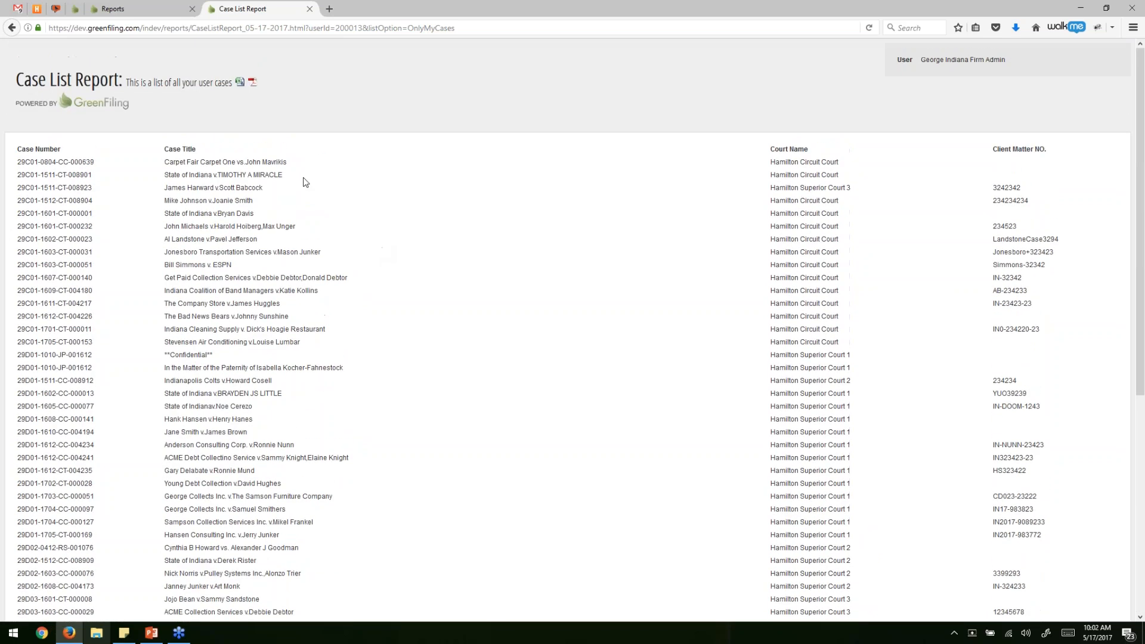
{"action": "left_click", "coordinate": [239, 82]}
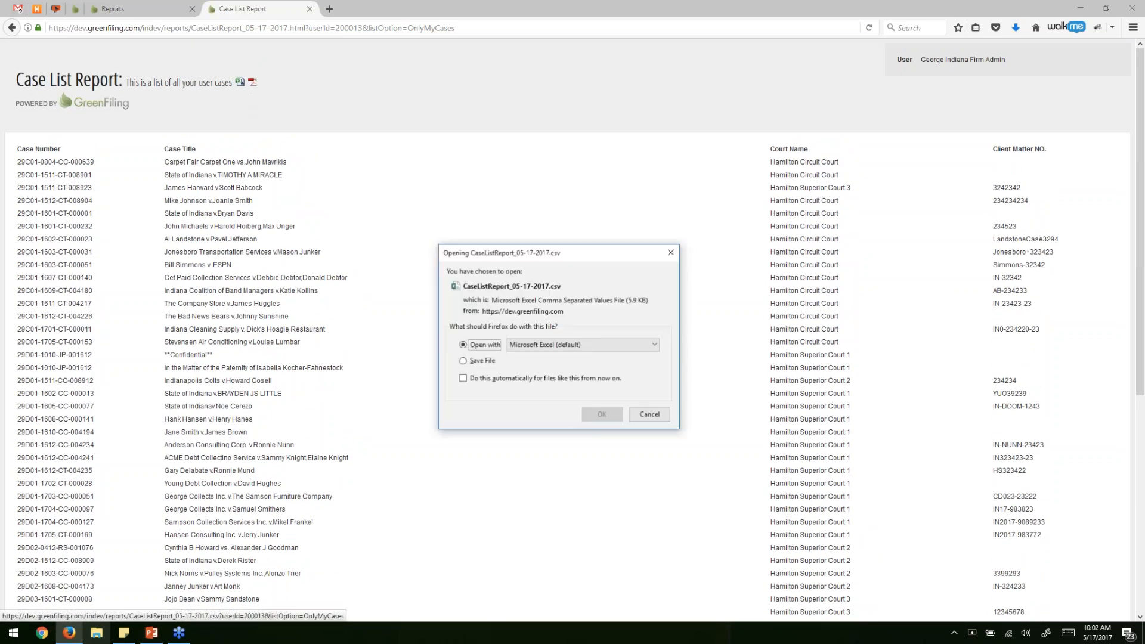
{"action": "left_click", "coordinate": [602, 414]}
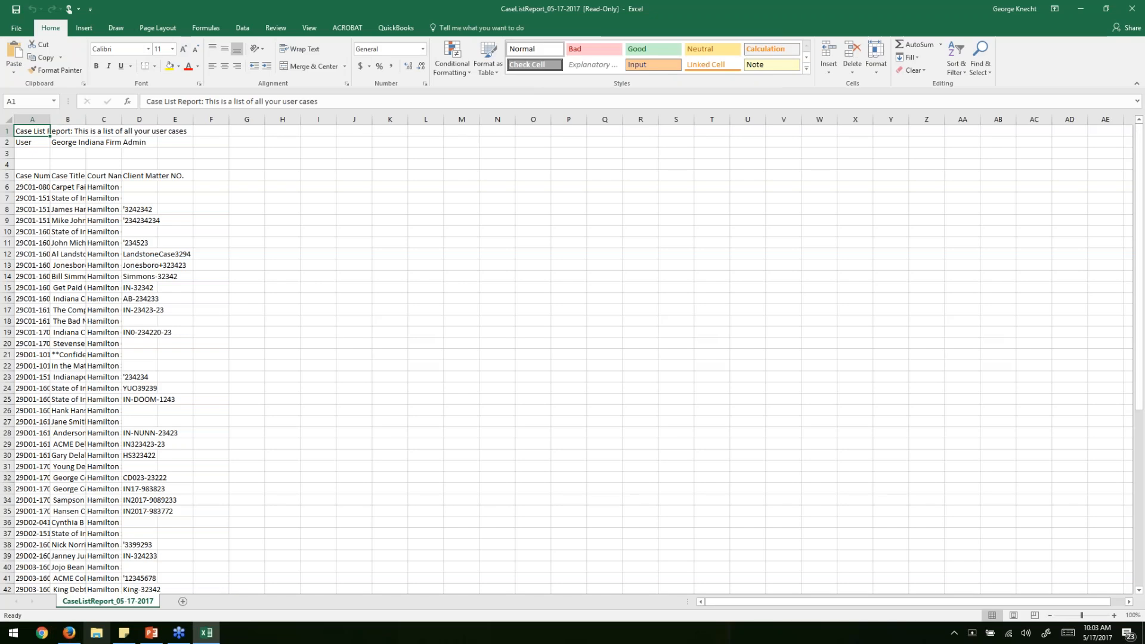
Autofit columns A–D to the case numbers, titles, courts and client matter numbers.
{"action": "double_click", "coordinate": [48, 119]}
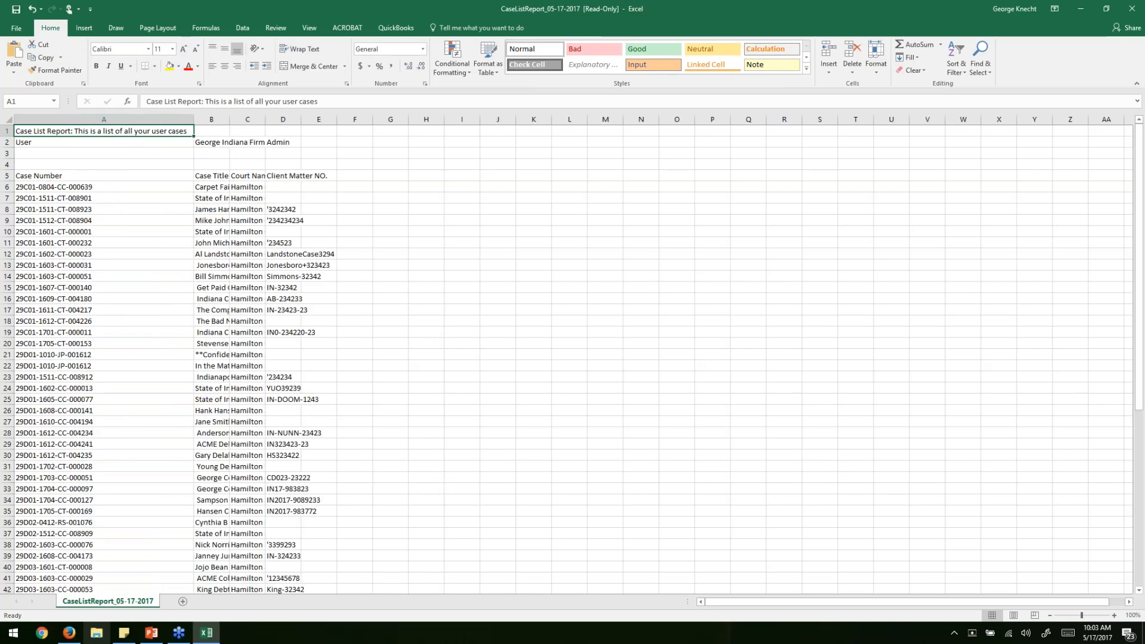
{"action": "double_click", "coordinate": [229, 119]}
{"action": "double_click", "coordinate": [585, 121]}
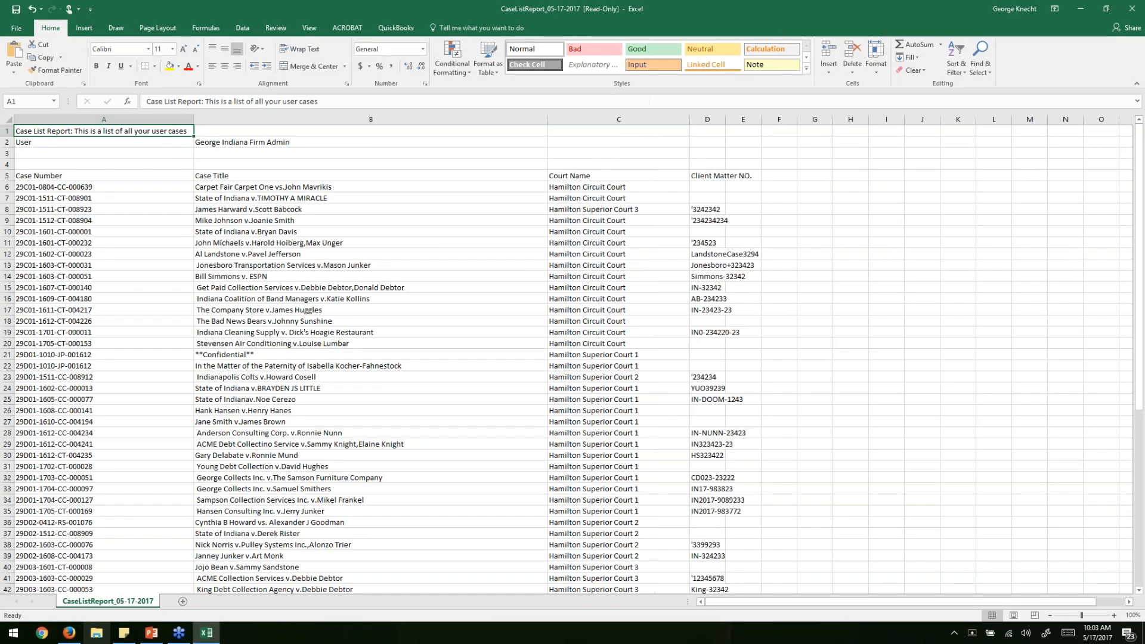
{"action": "double_click", "coordinate": [726, 120]}
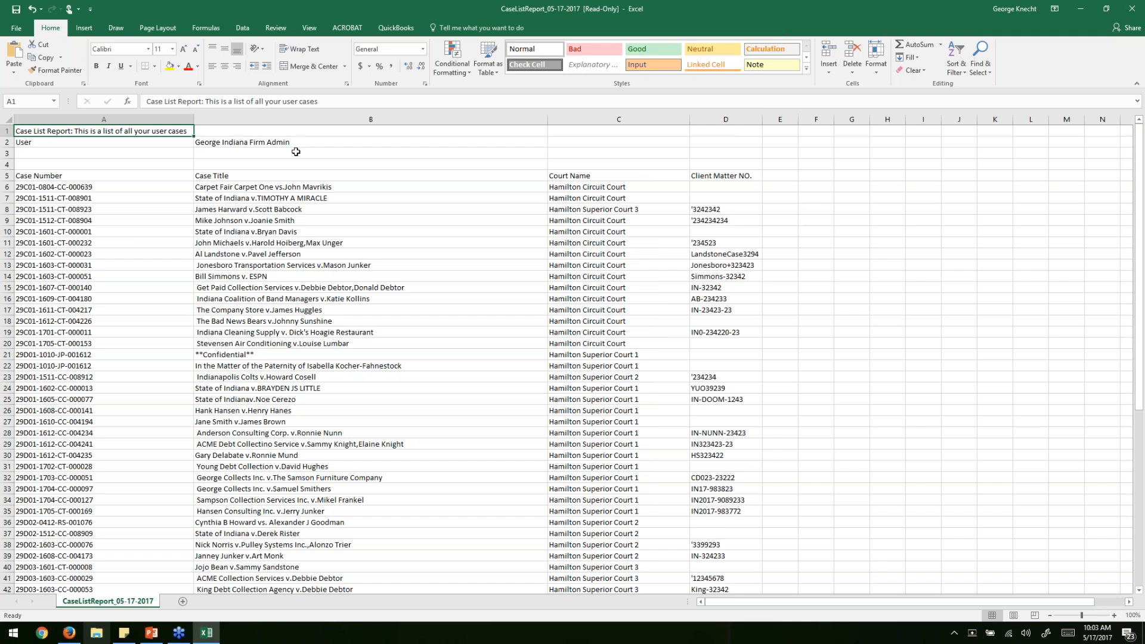
{"action": "scroll", "coordinate": [94, 328], "scroll_direction": "down", "scroll_amount": 3}
{"action": "scroll", "coordinate": [94, 327], "scroll_direction": "down", "scroll_amount": 10}
{"action": "scroll", "coordinate": [101, 311], "scroll_direction": "up", "scroll_amount": 13}
Close Excel without saving, close the Case List Report tab, and return to E-Filing.
{"action": "left_click", "coordinate": [1133, 7]}
{"action": "left_click", "coordinate": [578, 330]}
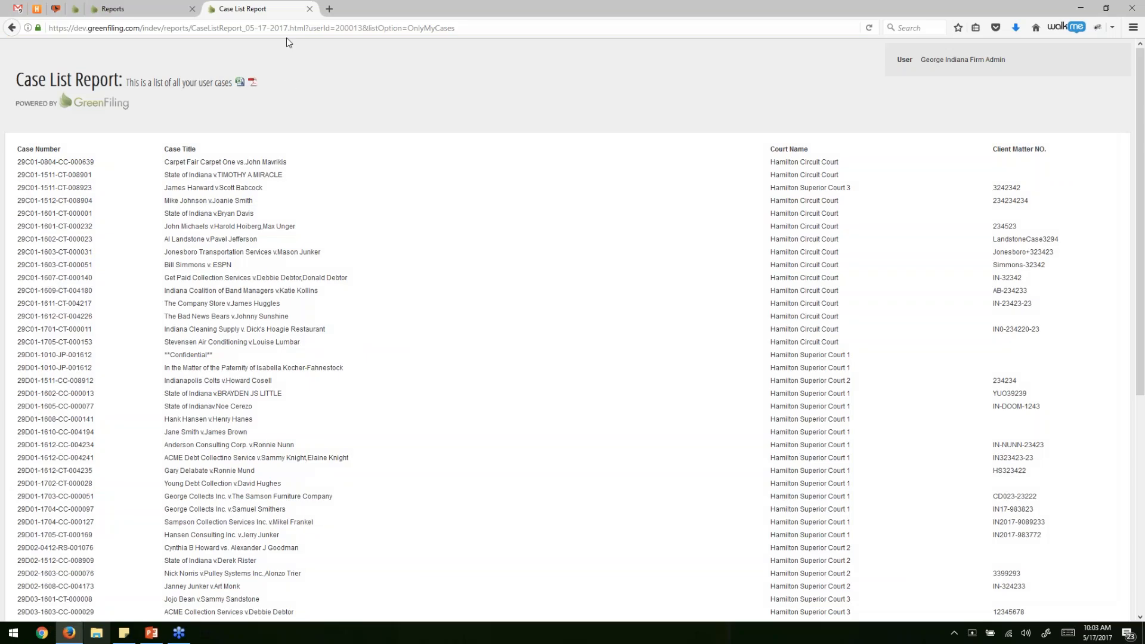
{"action": "left_click", "coordinate": [309, 9]}
{"action": "left_click", "coordinate": [37, 54]}
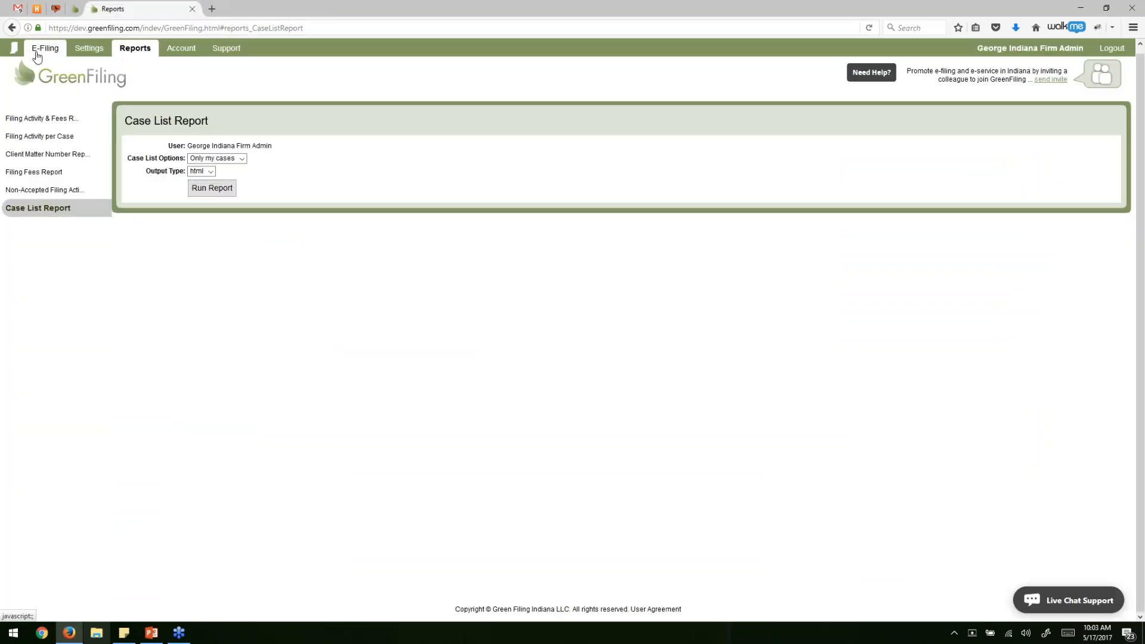